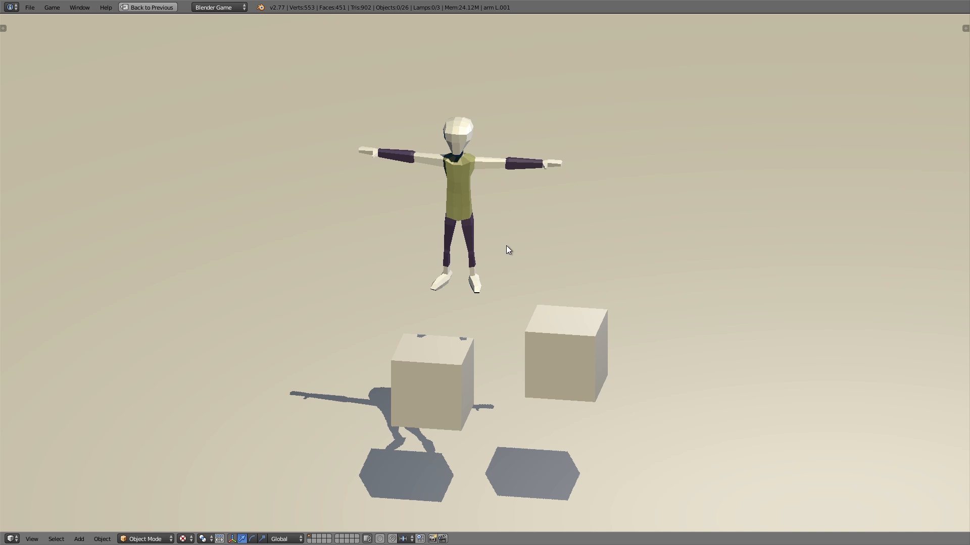
Run the game to watch the ragdoll character fall onto the cubes, and stop the playback.
key("p")
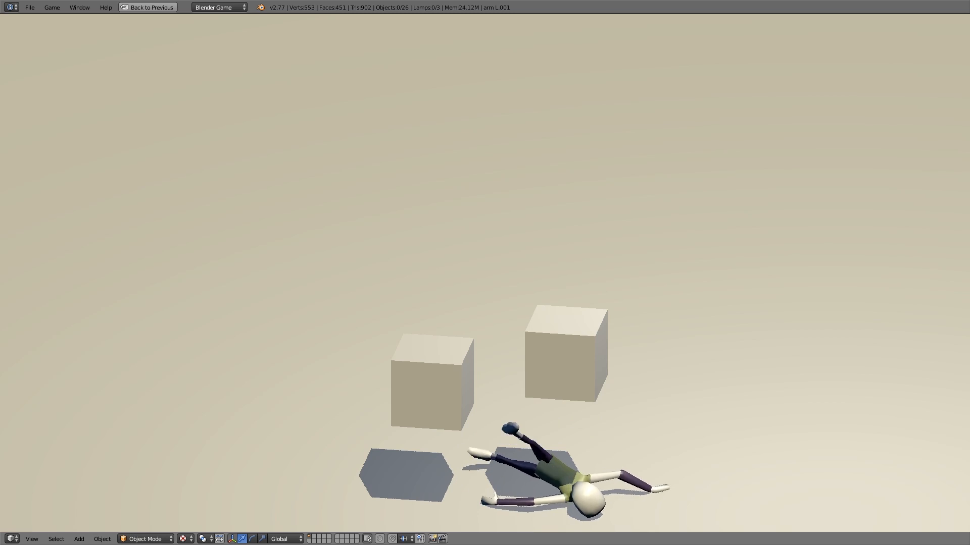
key("Escape")
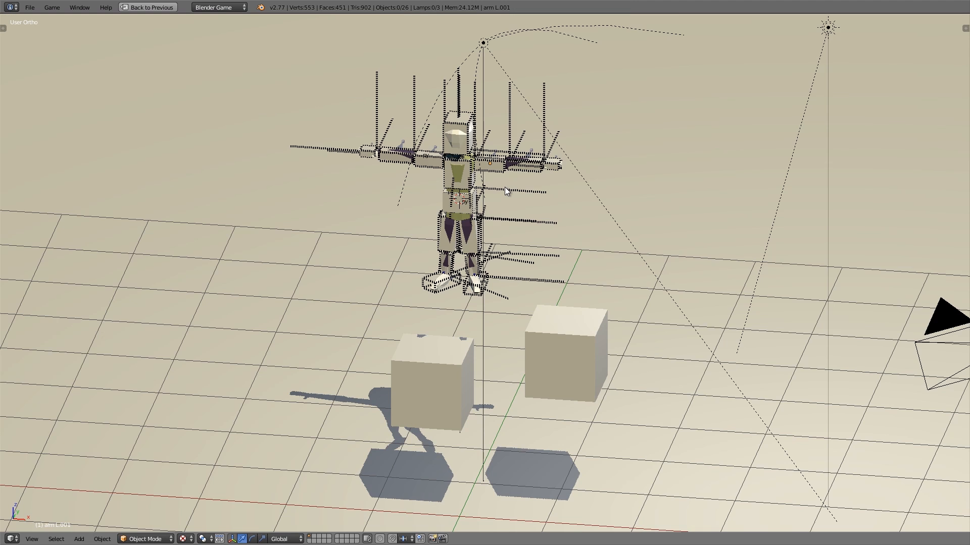
Examine the finished ragdoll's box-shaped body parts and armature from several angles, test-moving individual pieces such as the left upper arm.
scroll(504, 187, "up", 5)
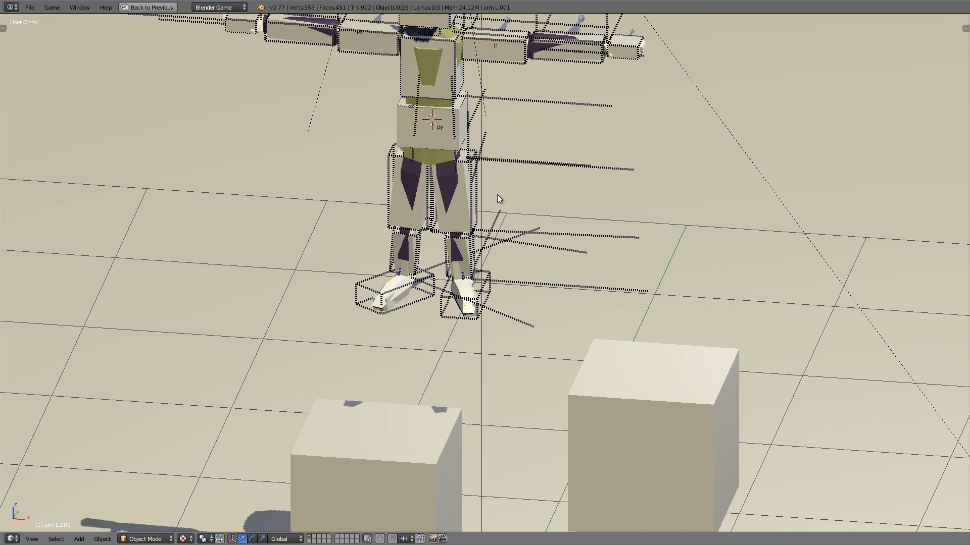
right_click(559, 226)
key("g")
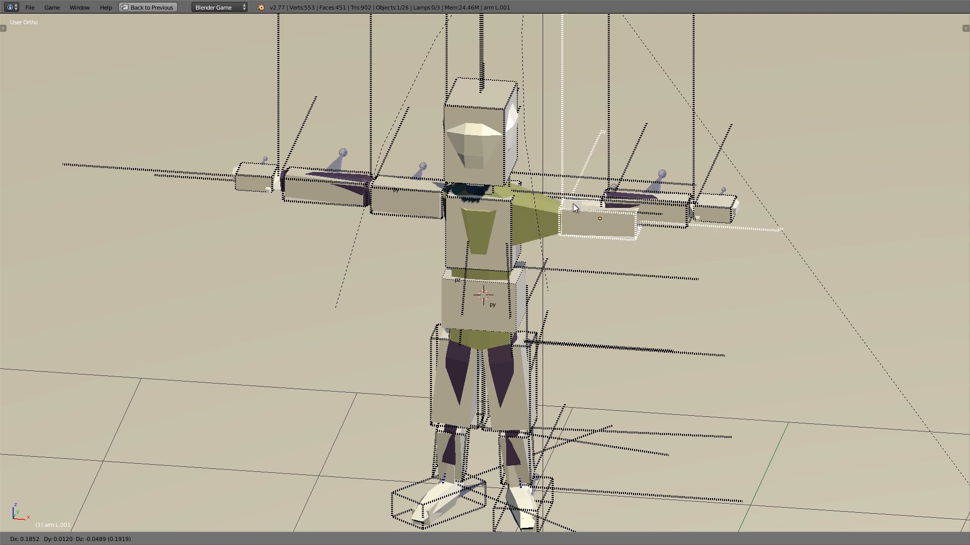
right_click(560, 216)
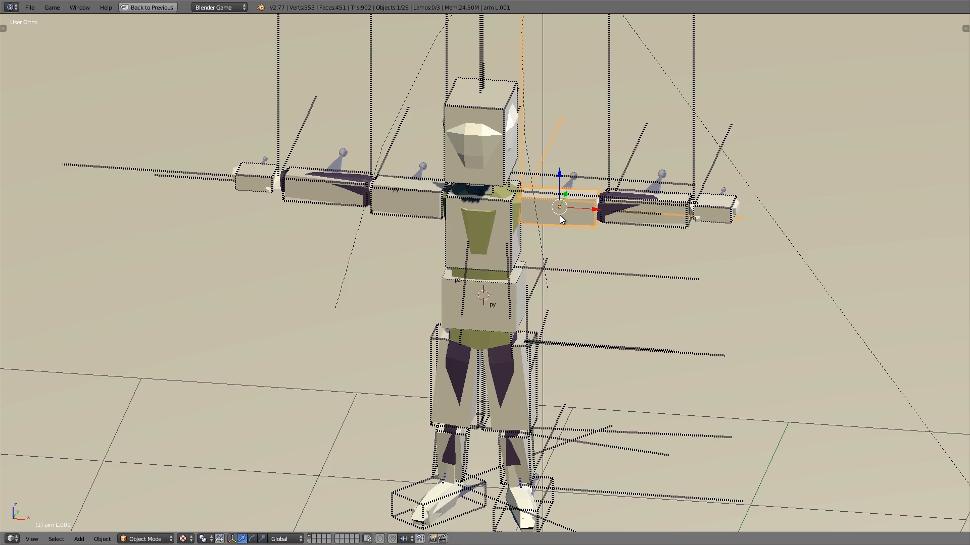
scroll(559, 216, "down", 4)
middle_click_drag(560, 217, 417, 239)
scroll(454, 244, "up", 3)
right_click(532, 258)
key("g")
right_click(516, 251)
middle_click_drag(374, 286, 523, 276)
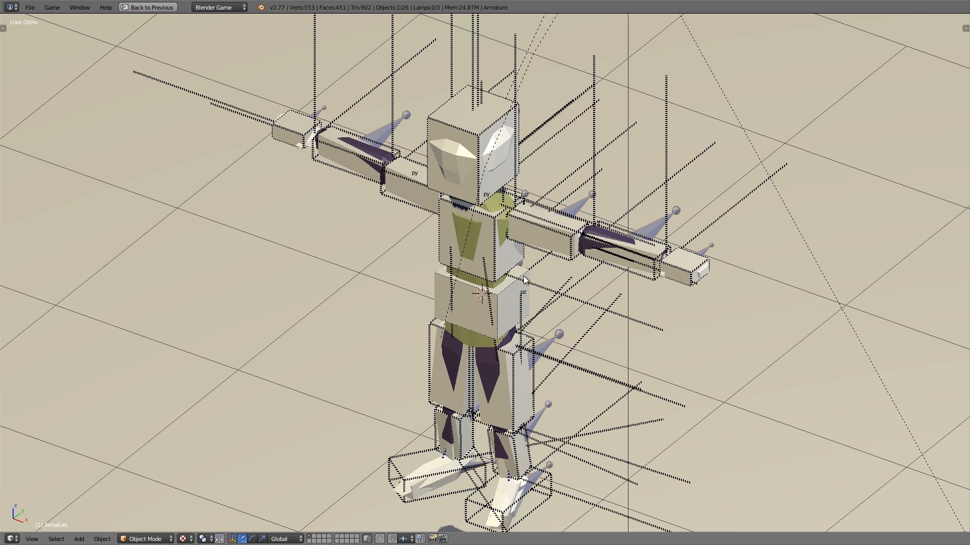
right_click(553, 241)
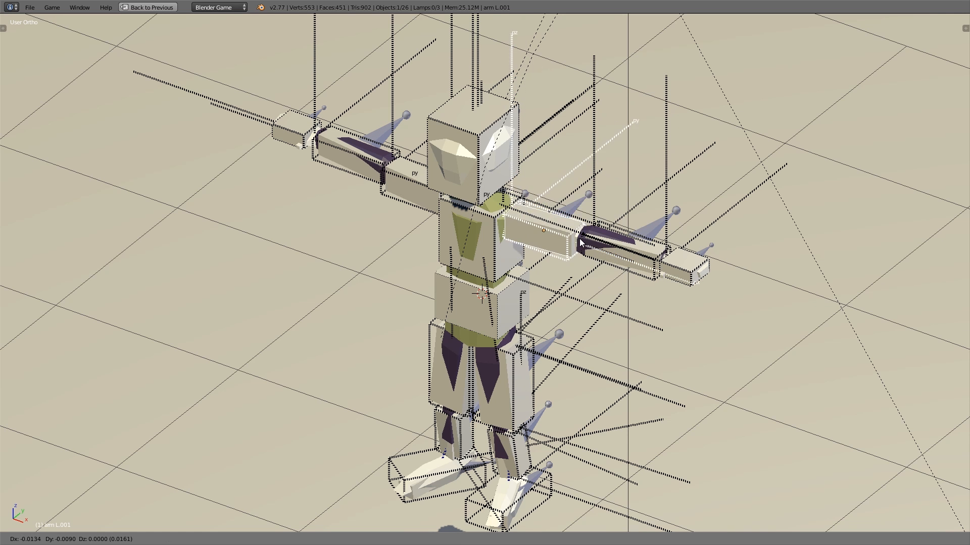
scroll(541, 274, "down", 5)
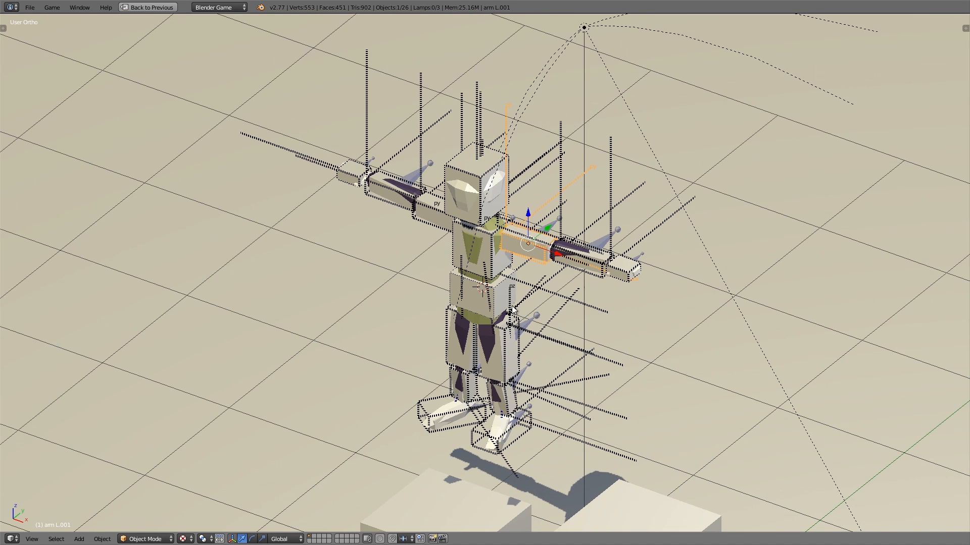
middle_click_drag(542, 274, 486, 250)
Restore the full window layout and start a new file with the startup scene.
key("ctrl+Up")
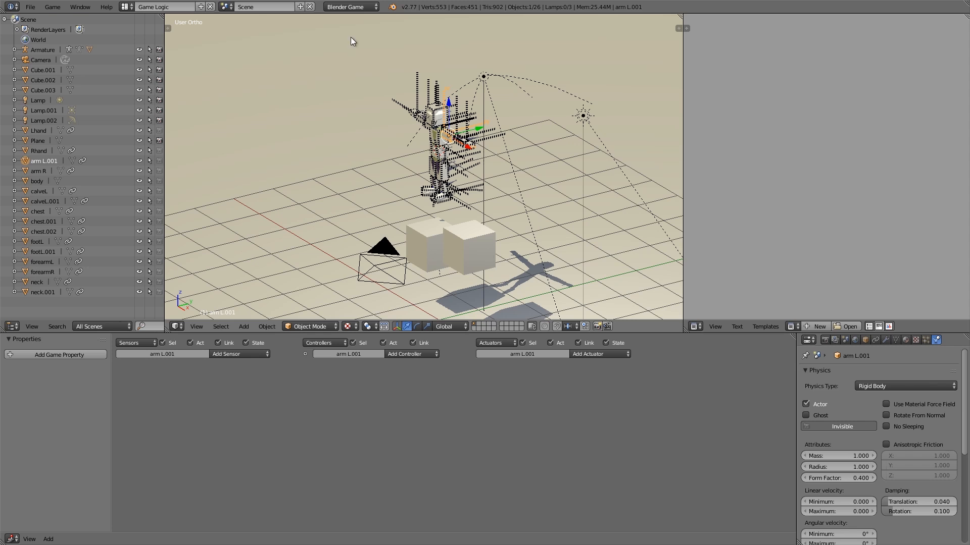
left_click(31, 7)
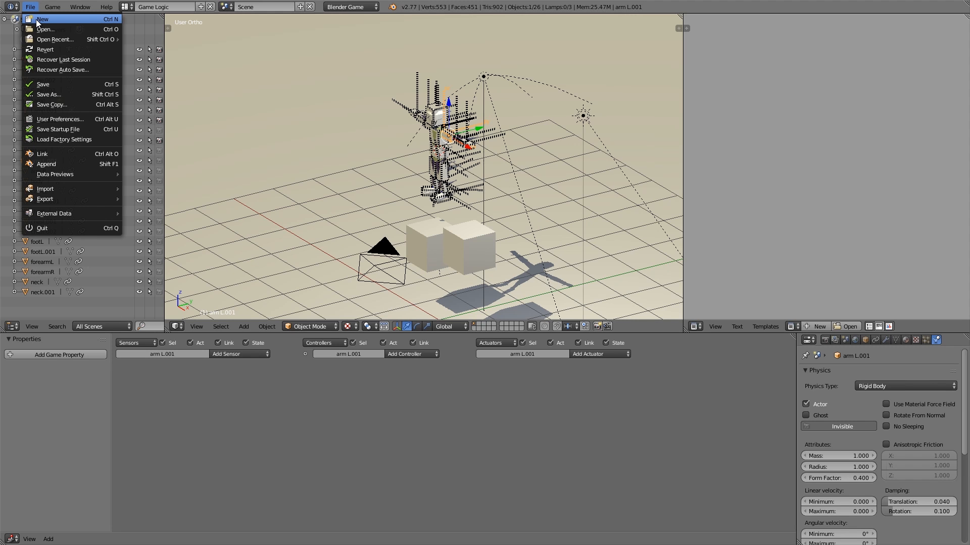
left_click(36, 23)
left_click(39, 25)
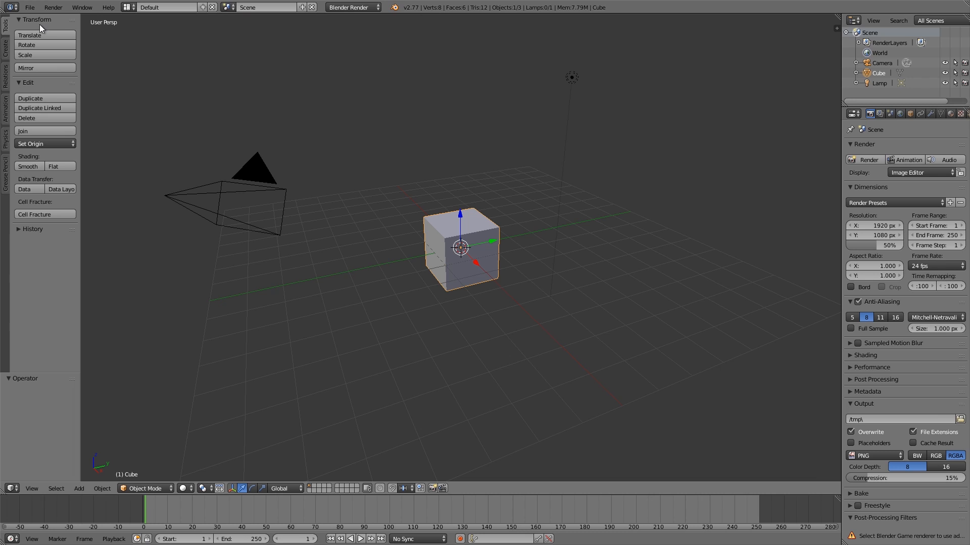
Switch the engine to Blender Game, choose GLSL shading and set the animation frame rate to 60.
left_click(360, 7)
left_click(386, 31)
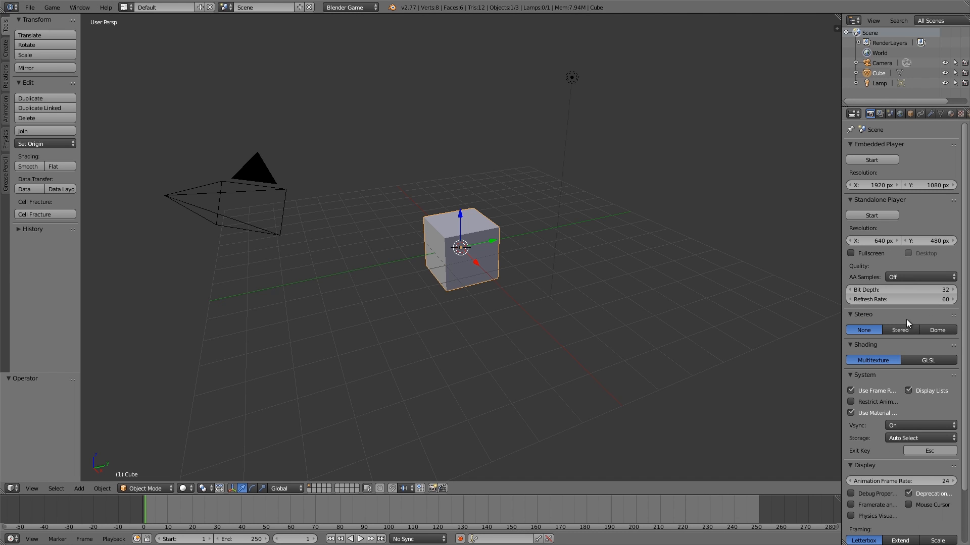
left_click(922, 361)
left_click(901, 516)
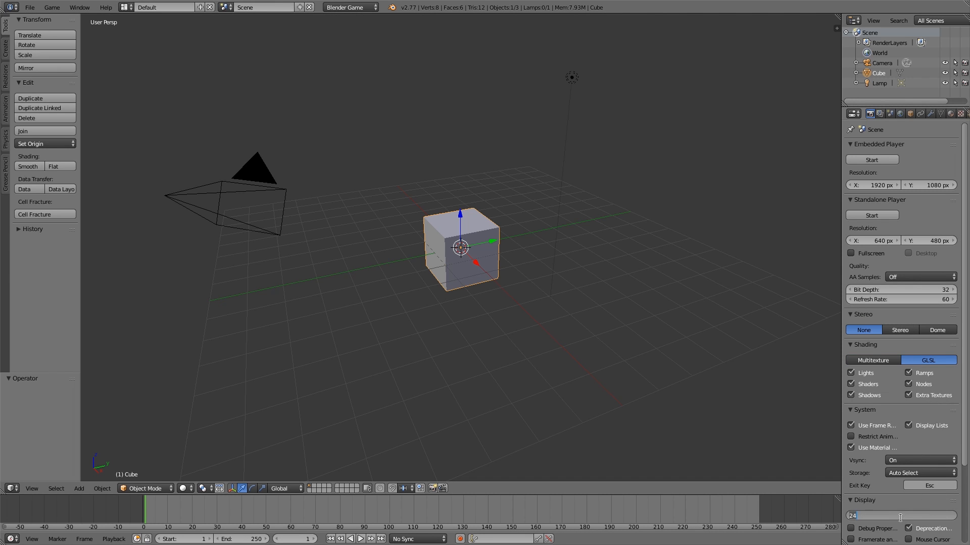
type("60")
key("Return")
Delete the default cube and add a ground plane scaled up by about 44.3.
key("x")
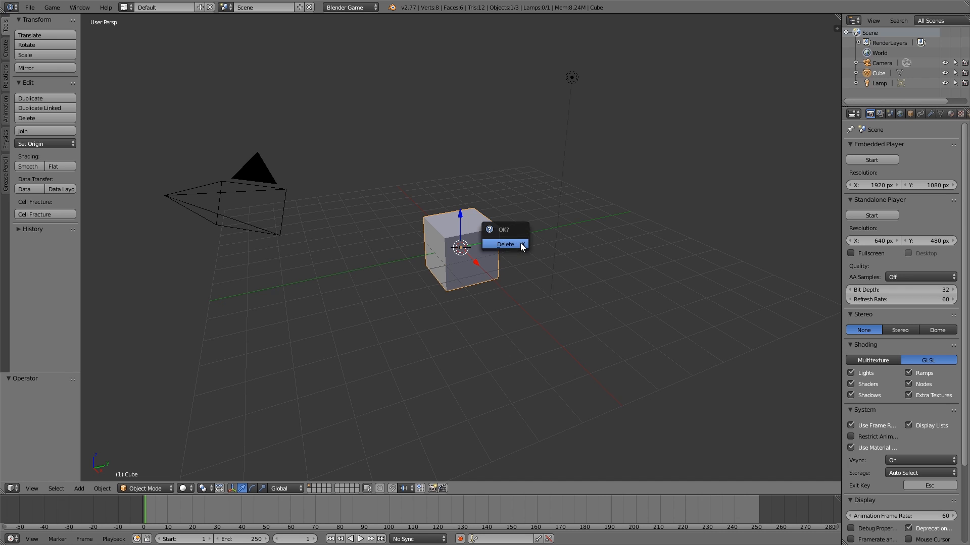
left_click(521, 246)
key("shift+a")
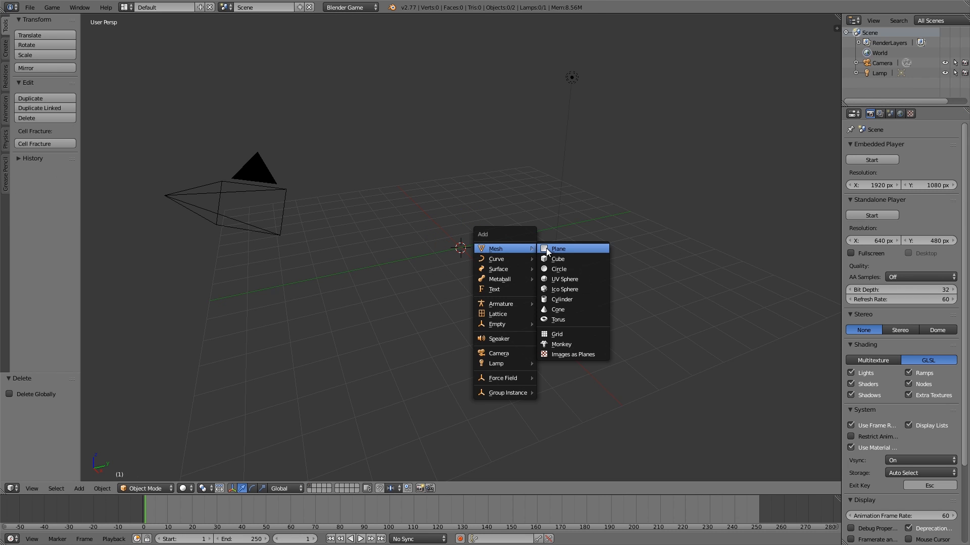
left_click(547, 248)
key("s")
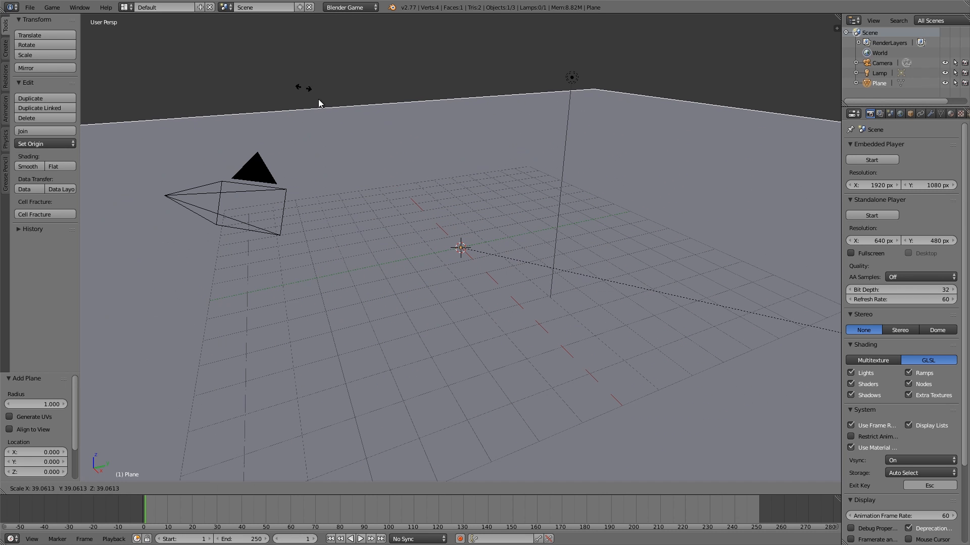
left_click(475, 174)
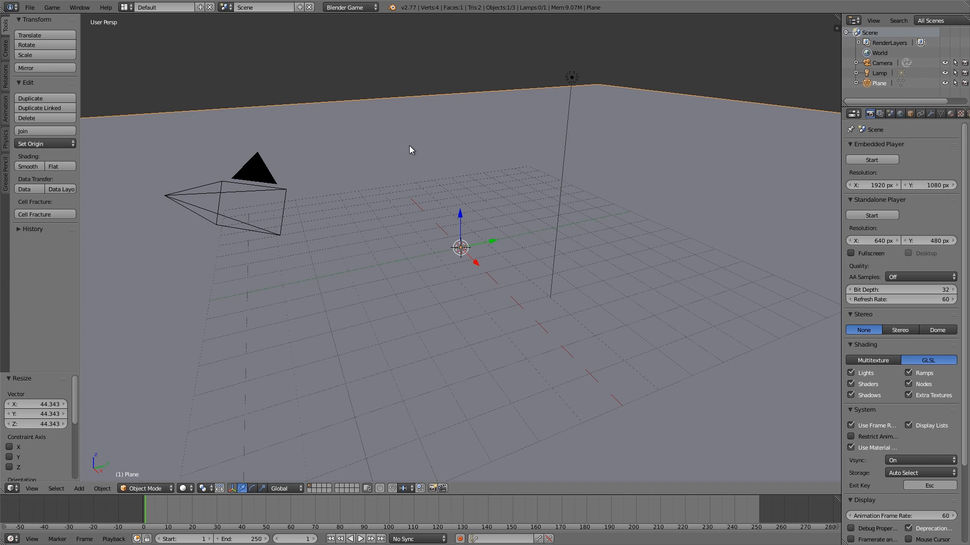
Append all objects from Human Low Poly.blend in the 79688_Character_Low_poly folder.
left_click(31, 8)
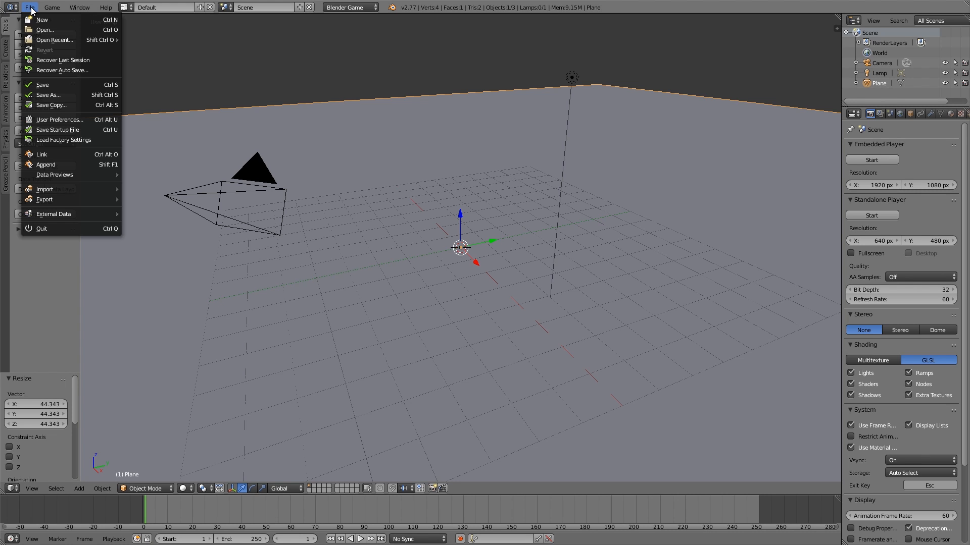
left_click(68, 164)
left_click(202, 87)
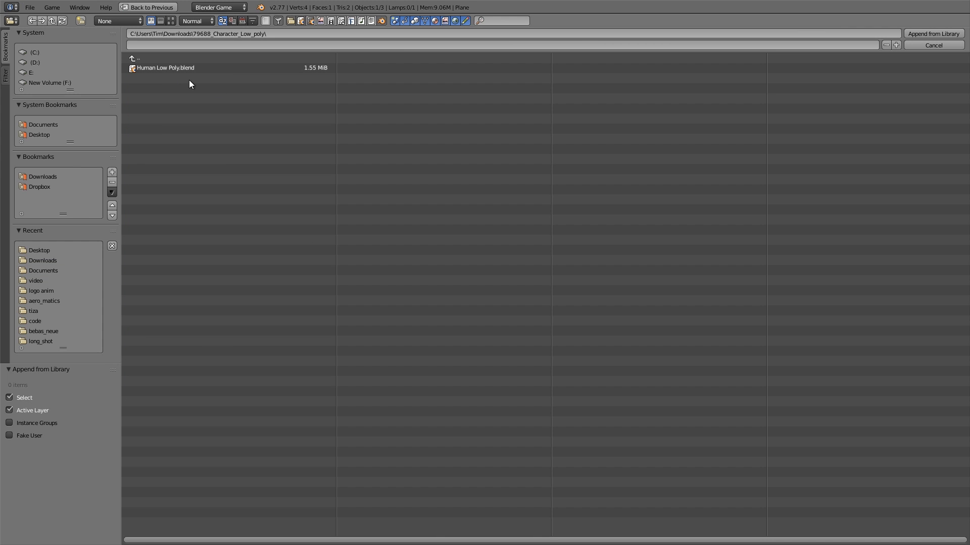
left_click(196, 68)
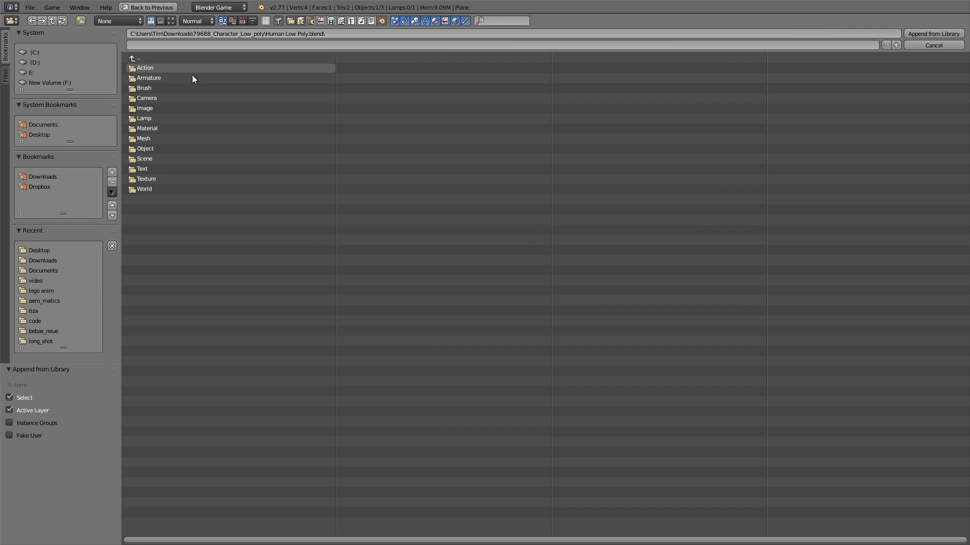
left_click(158, 147)
key("a")
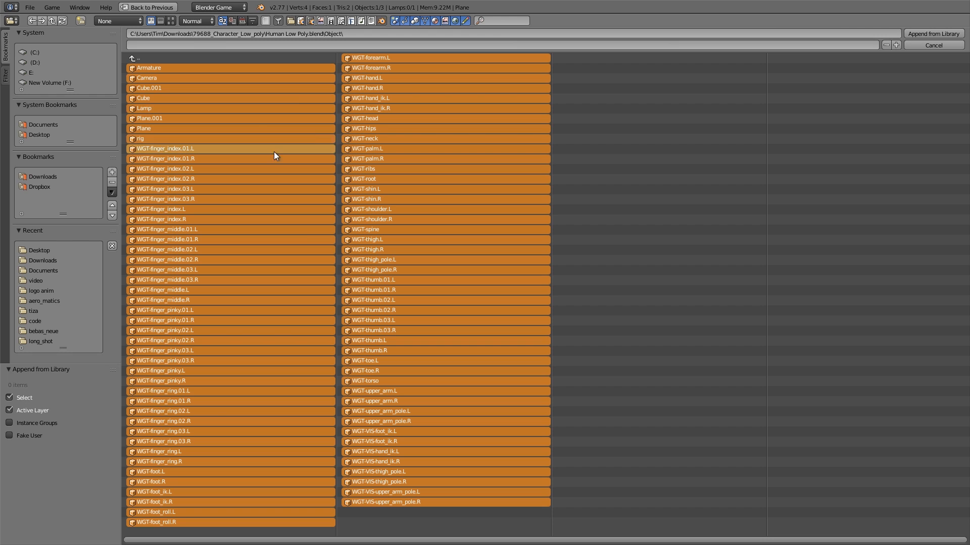
left_click(934, 34)
Delete the two curved backdrop surfaces and the lamp beside the character.
middle_click_drag(481, 175, 494, 188)
scroll(494, 189, "down", 4)
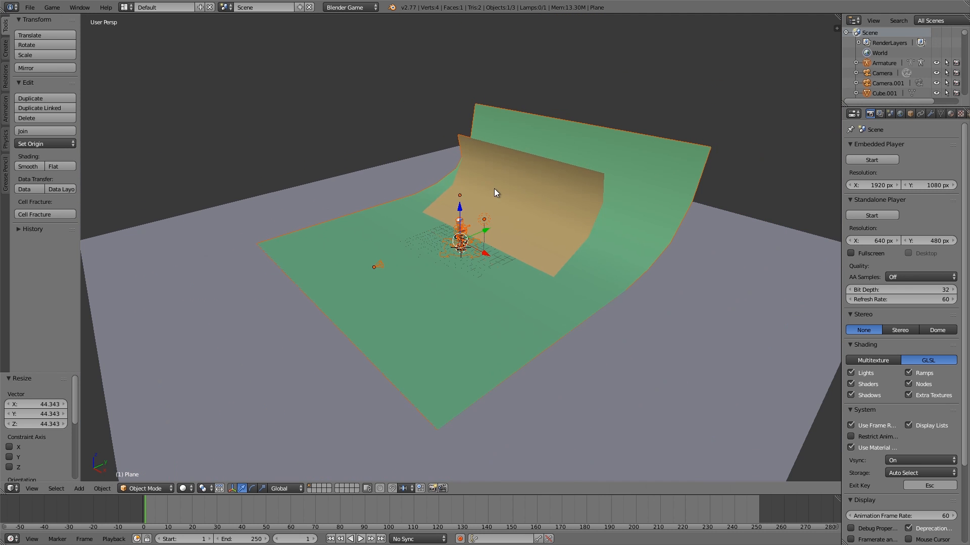
right_click(561, 190)
key("x")
left_click(565, 190)
right_click(567, 189)
key("x")
left_click(567, 190)
right_click(556, 217)
key("x")
scroll(478, 229, "up", 3)
key("x")
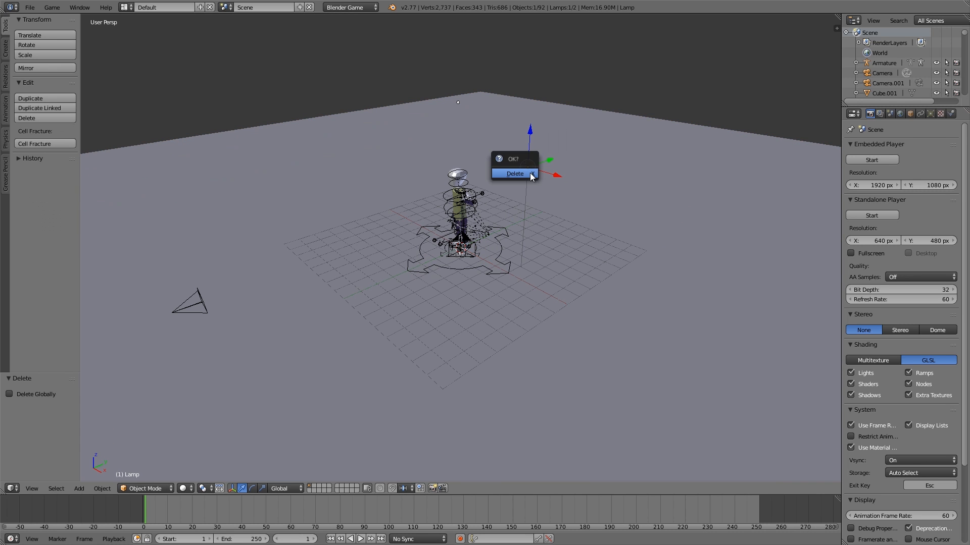
left_click(530, 173)
Delete surplus objects around the character, including Camera.001 and Cube.001.
scroll(526, 227, "up", 4)
right_click(520, 227)
middle_click_drag(520, 227, 491, 226)
key("x")
left_click(491, 223)
scroll(275, 211, "down", 4)
right_click(260, 223)
key("x")
left_click(268, 228)
right_click(458, 130)
key("x")
left_click(462, 129)
Delete the arrowed root control shape around the feet and the two upper-arm pole control shapes.
scroll(461, 223, "up", 4)
scroll(459, 240, "up", 3)
middle_click_drag(461, 240, 477, 236)
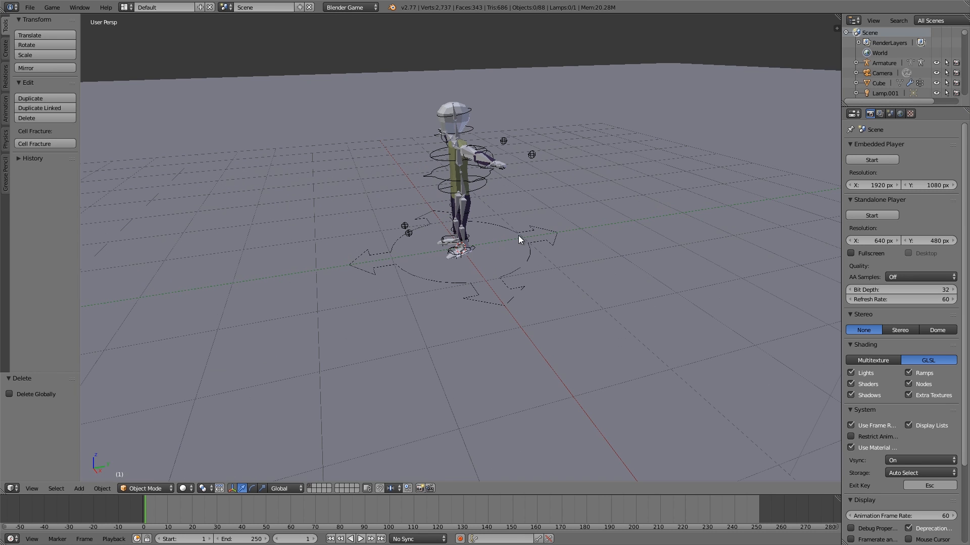
right_click(521, 234)
right_click(525, 232)
key("x")
left_click(523, 232)
right_click(532, 154)
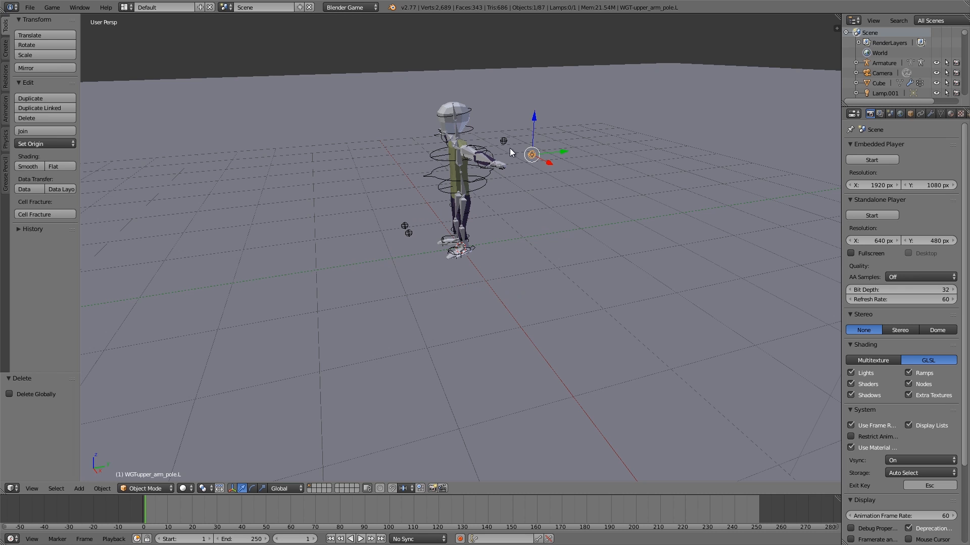
right_click(504, 141, "shift")
key("x")
left_click(482, 157)
Hide the character mesh and the armature, leaving the remaining control shapes in view.
scroll(482, 156, "up", 5)
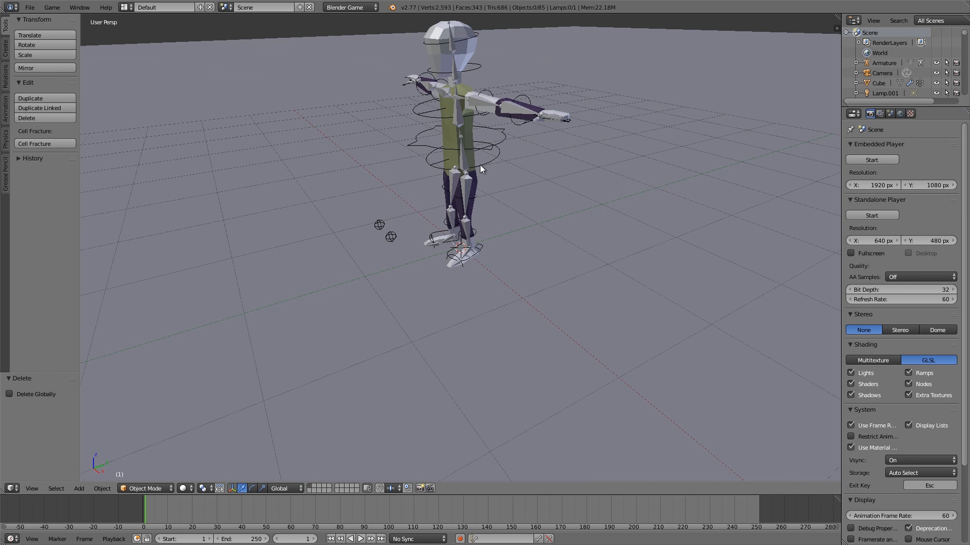
right_click(442, 52)
key("g")
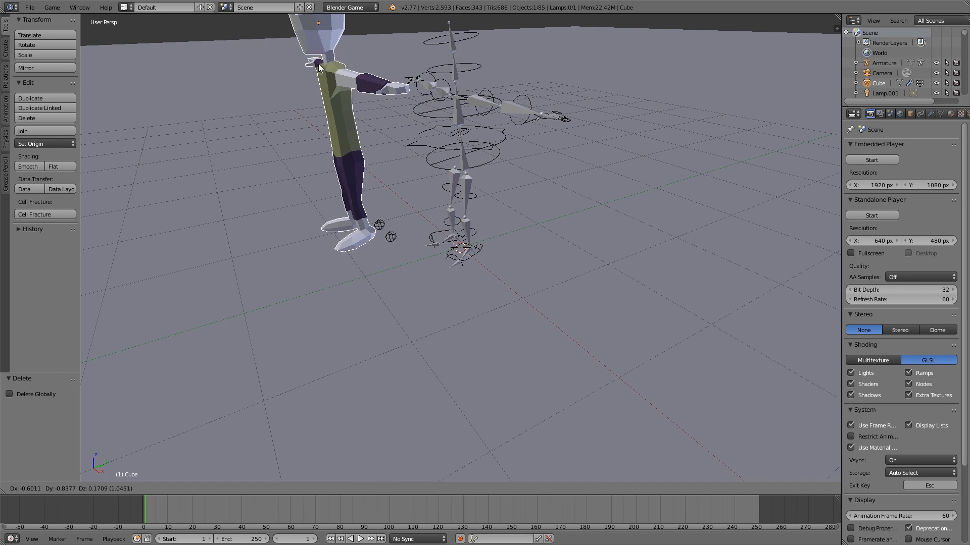
left_click(403, 166)
key("h")
right_click(465, 97)
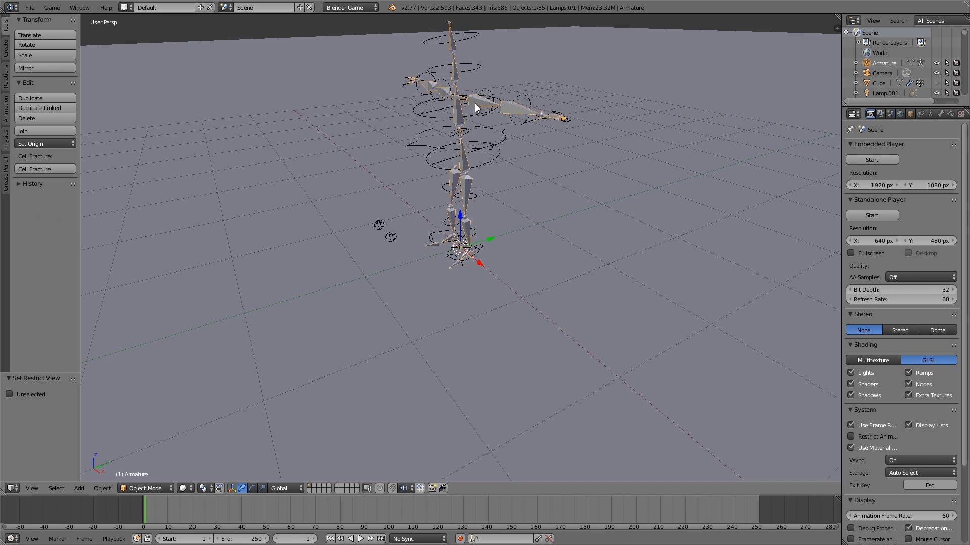
key("h")
Switch the viewport to wireframe, box-select all the remaining control shapes and delete them.
scroll(448, 143, "down", 4)
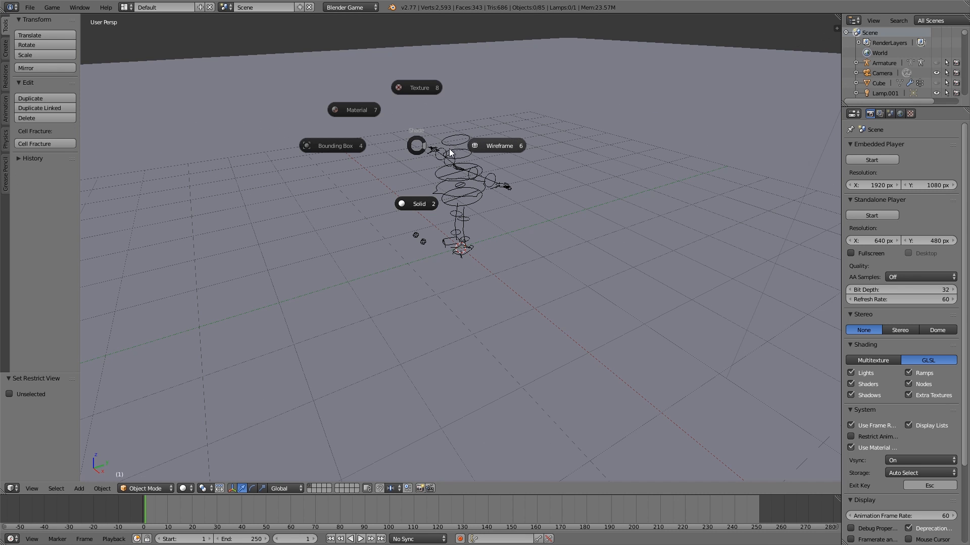
left_click(477, 146)
key("b")
left_click_drag(394, 108, 511, 267)
key("b")
left_click_drag(403, 123, 591, 294)
key("x")
left_click(565, 174)
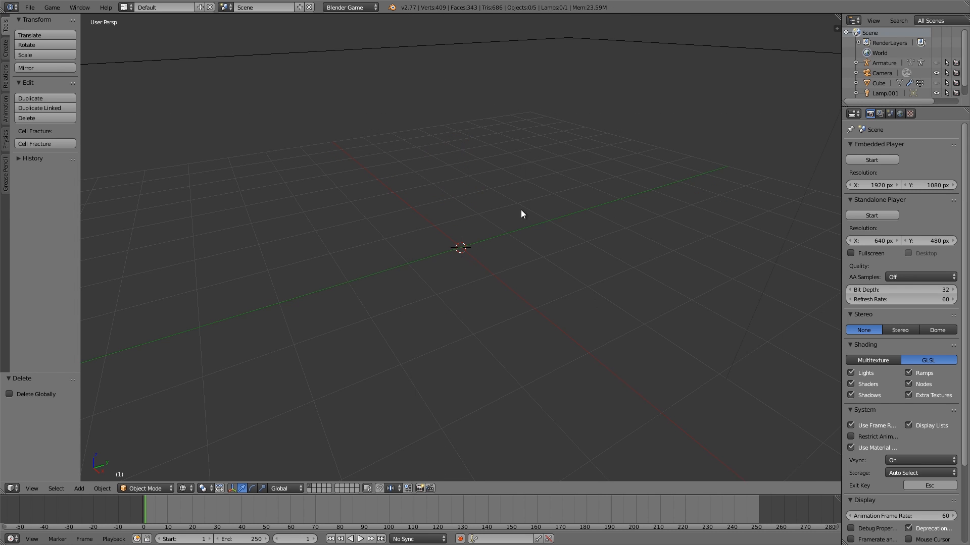
Reveal the hidden character mesh and armature and clear the selection.
key("ctrl+z")
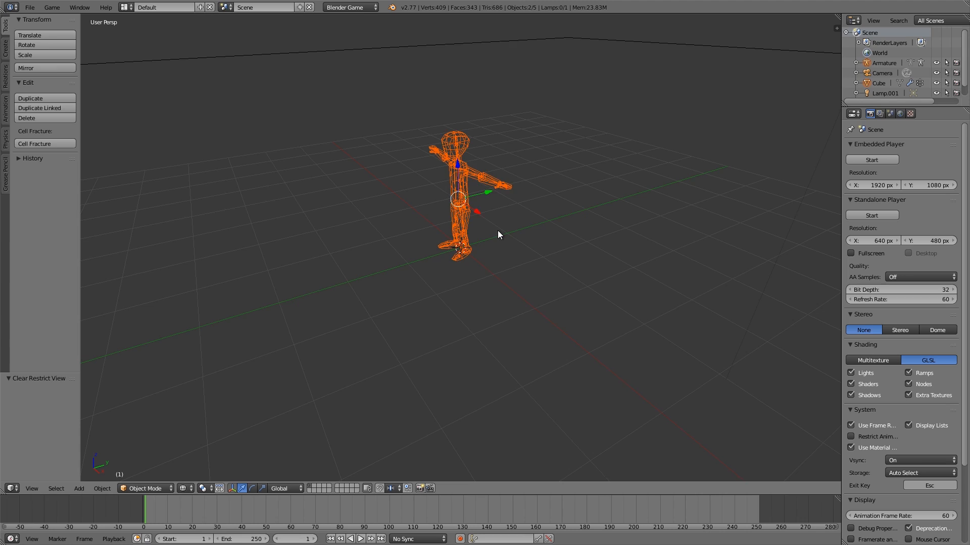
key("a")
scroll(516, 236, "up", 3)
middle_click_drag(517, 235, 458, 281)
Try moving the armature and the character mesh separately from each other.
right_click(459, 191)
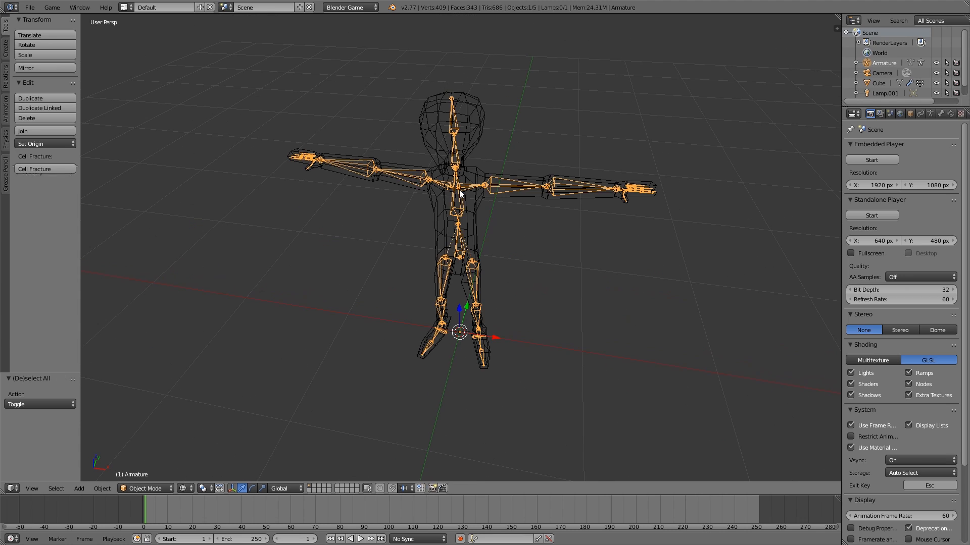
key("g")
right_click(421, 142)
right_click(458, 184)
key("g")
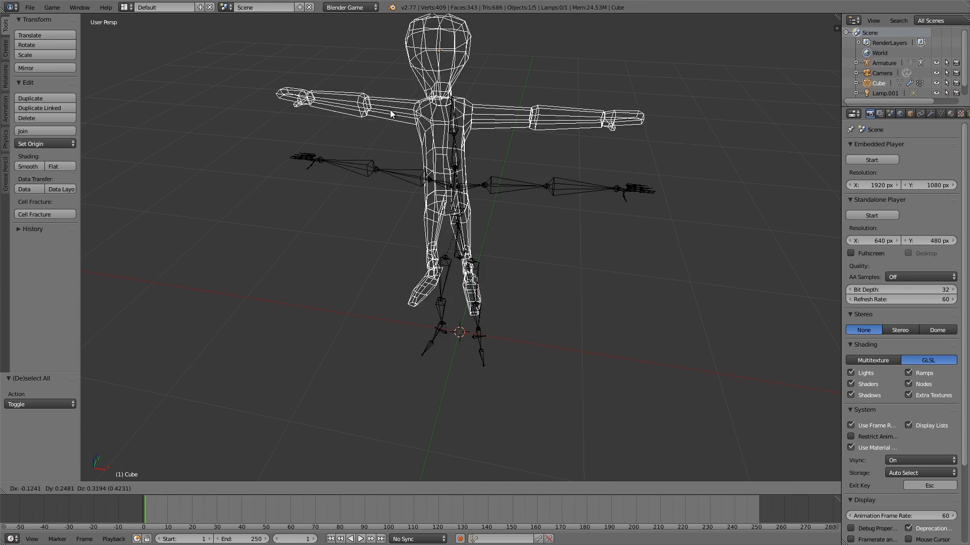
right_click(377, 110)
scroll(561, 222, "down", 2)
middle_click_drag(567, 225, 558, 203)
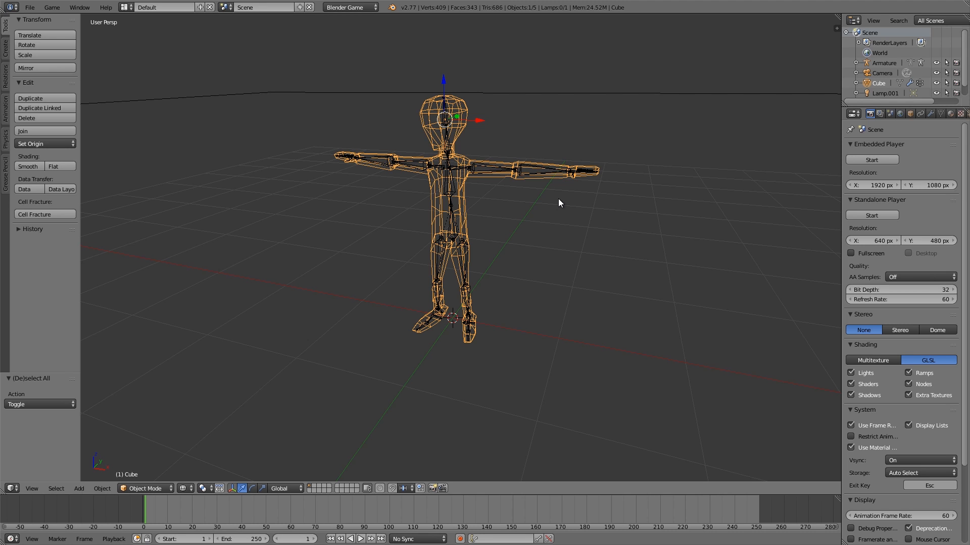
Examine how the armature's bones fit inside the character mesh, from the whole body to the hand and fingers.
middle_click_drag(559, 199, 501, 180)
scroll(498, 189, "up", 2)
middle_click_drag(479, 245, 484, 213)
scroll(606, 241, "down", 3)
middle_click_drag(586, 234, 551, 252)
scroll(606, 233, "up", 4)
scroll(626, 207, "down", 4)
middle_click_drag(577, 201, 474, 243)
scroll(526, 263, "down", 3)
scroll(510, 245, "up", 4)
middle_click_drag(566, 225, 478, 201, "shift")
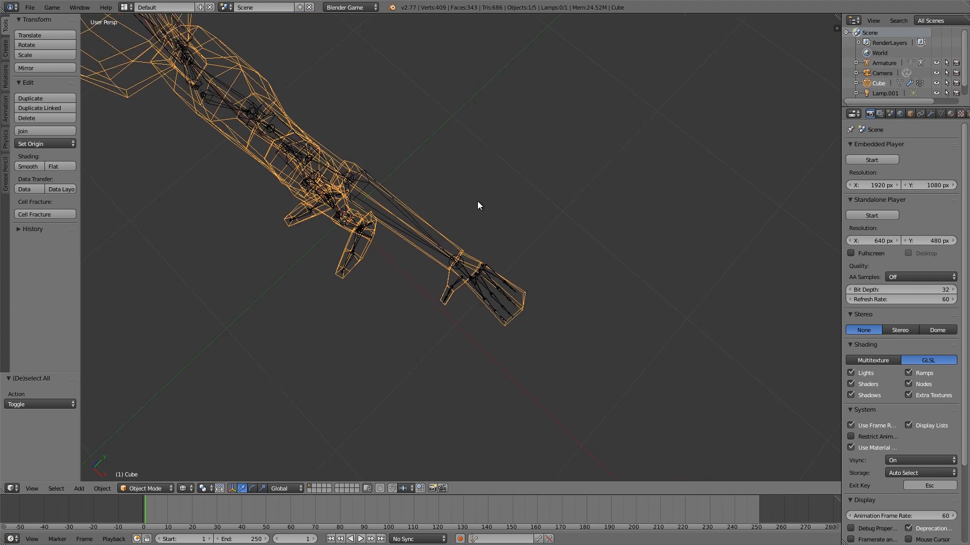
Put the armature in edit mode, select the finger bones inside both hands and delete them.
right_click(474, 256)
key("Tab")
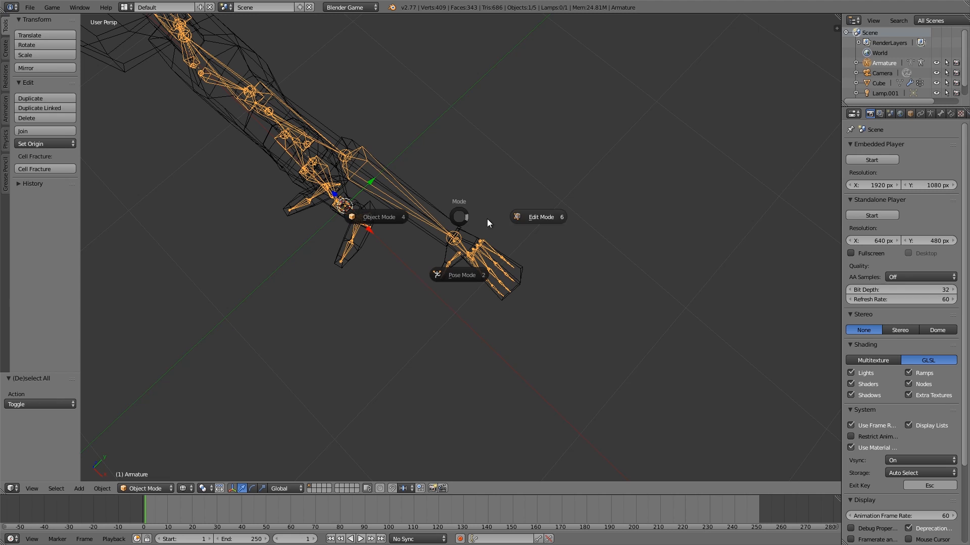
left_click(521, 217)
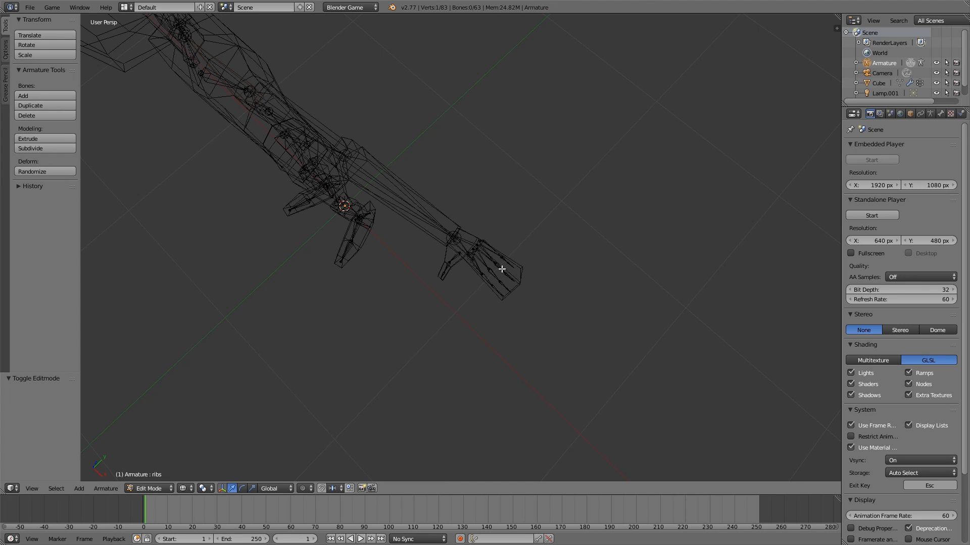
key("a")
key("c")
left_click_drag(505, 255, 492, 284)
right_click(495, 288)
key("b")
left_click_drag(482, 249, 505, 286)
middle_click_drag(499, 283, 520, 257)
key("KP_Decimal")
key("c")
mouse_move(520, 163)
left_mouse_down()
mouse_move(514, 195)
mouse_move(543, 127)
left_mouse_up()
right_click(541, 128)
scroll(493, 203, "down", 5)
scroll(478, 243, "up", 5)
key("c")
mouse_move(429, 201)
left_mouse_down()
mouse_move(410, 234)
mouse_move(407, 309)
left_mouse_up()
right_click(407, 307)
key("x")
left_click(493, 259)
Inspect the remaining bones across the arms, torso and legs of the character.
scroll(496, 255, "down", 7)
middle_click_drag(496, 255, 434, 237)
middle_click_drag(434, 237, 630, 246, "shift")
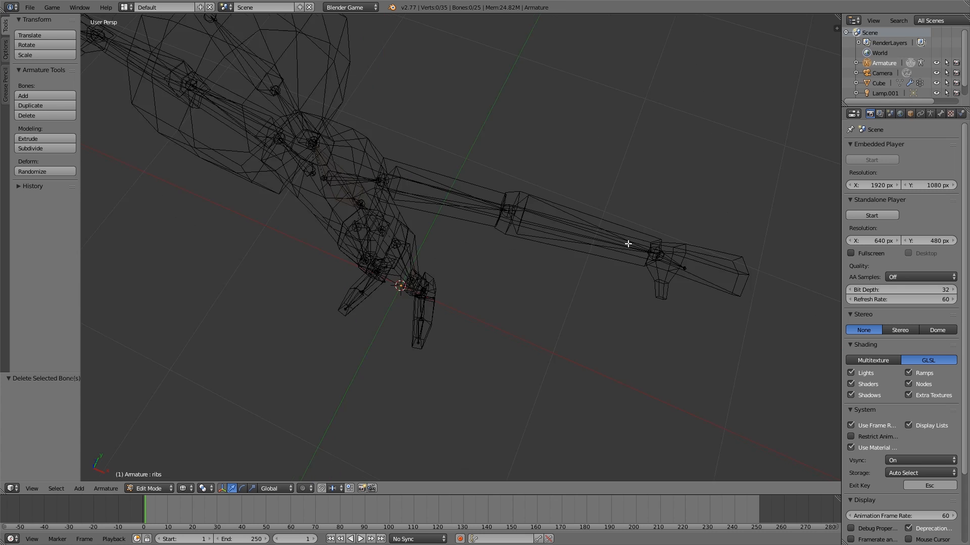
scroll(627, 252, "down", 2)
scroll(584, 247, "down", 5)
middle_click_drag(537, 245, 517, 253)
middle_click_drag(450, 253, 538, 247, "shift")
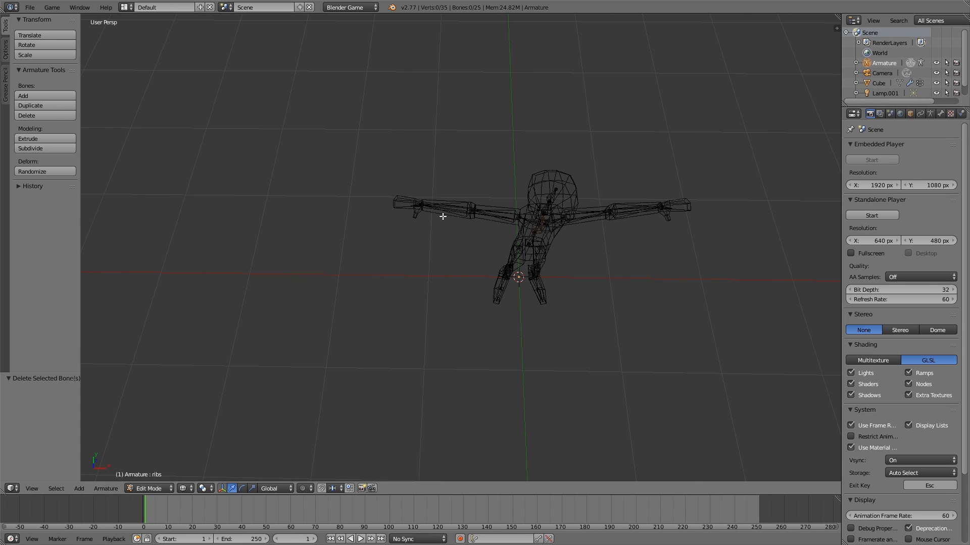
scroll(445, 217, "down", 1)
middle_click_drag(578, 197, 465, 223, "shift")
scroll(514, 227, "down", 1)
middle_click_drag(526, 263, 498, 225, "shift")
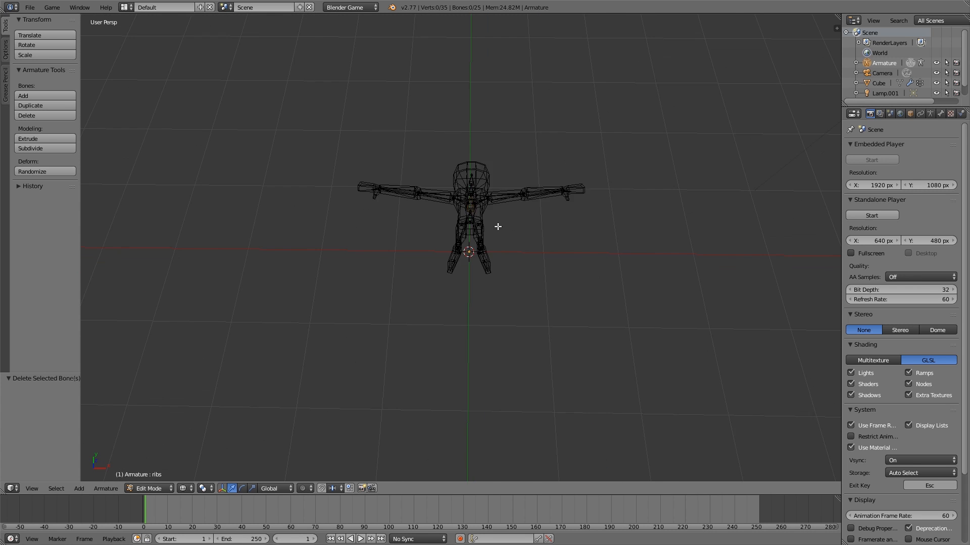
Move the left hand bone's tip to the end of the hand mesh in top orthographic view, about 0.137 in X and 0.031 in Y.
middle_click_drag(560, 187, 532, 156)
scroll(532, 155, "up", 3)
right_click(529, 125)
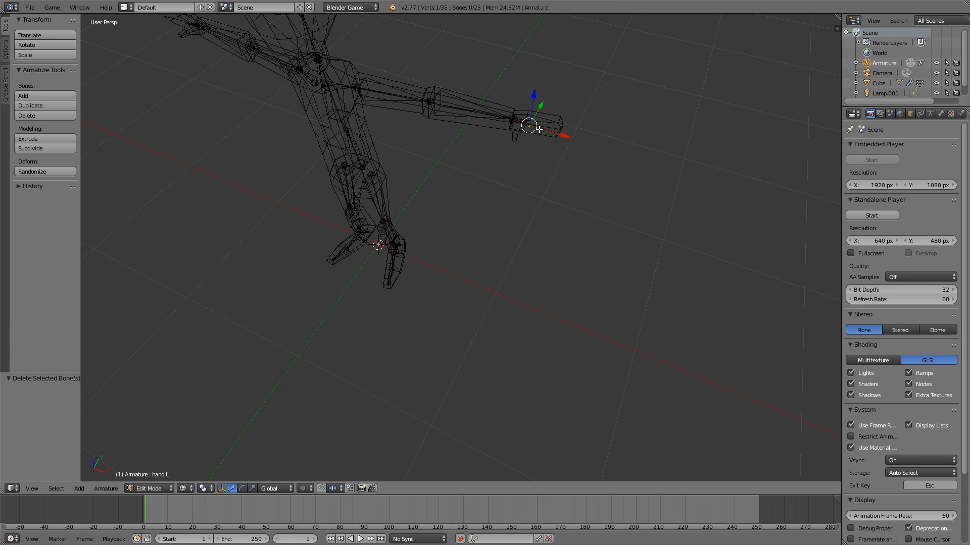
key("KP_7")
key("KP_5")
middle_click_drag(573, 223, 549, 183, "shift")
scroll(503, 249, "up", 4)
key("g")
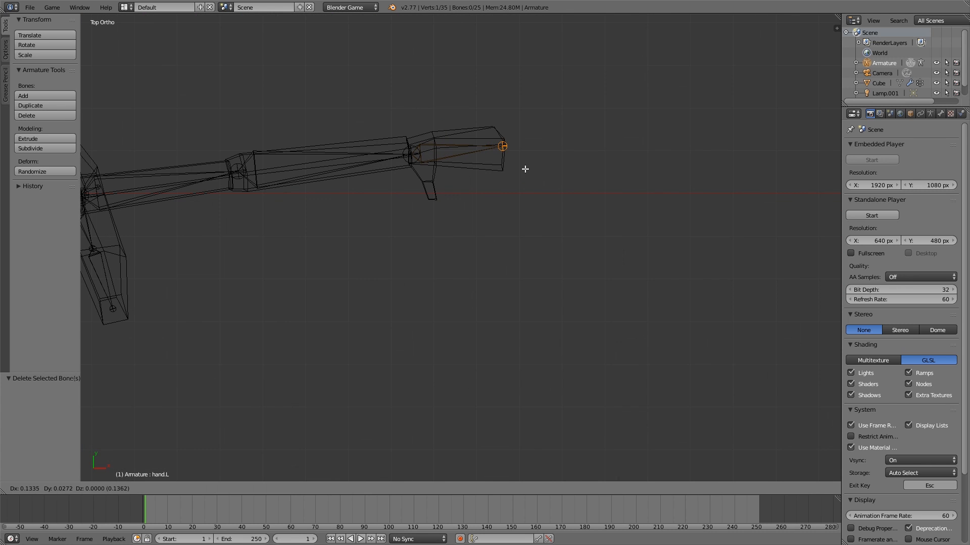
left_click(524, 168)
scroll(523, 167, "down", 4)
middle_click_drag(378, 232, 485, 184, "shift")
scroll(486, 185, "up", 2)
scroll(485, 184, "up", 1)
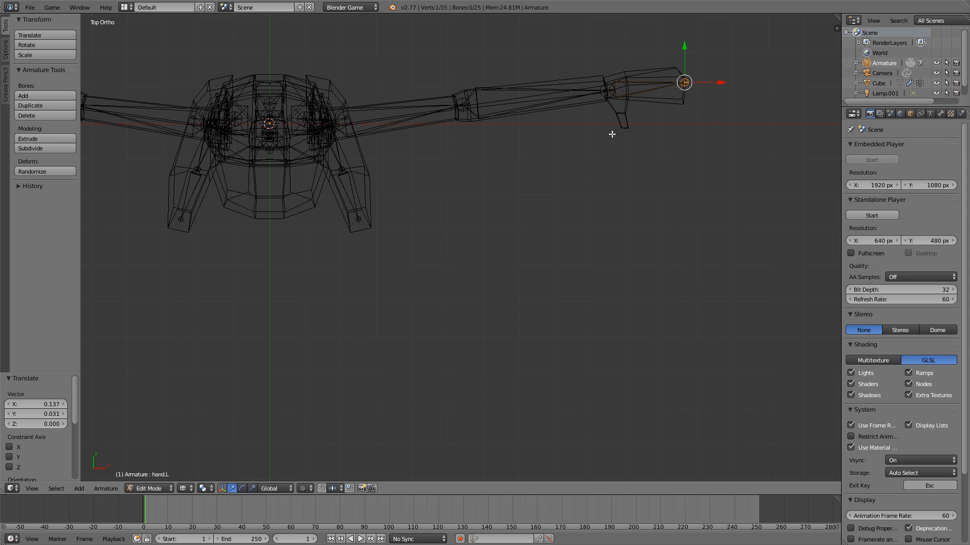
key("g")
right_click(637, 118)
Dissolve the ribs bone in the chest of the armature.
scroll(382, 178, "down", 4)
middle_click_drag(382, 178, 461, 214)
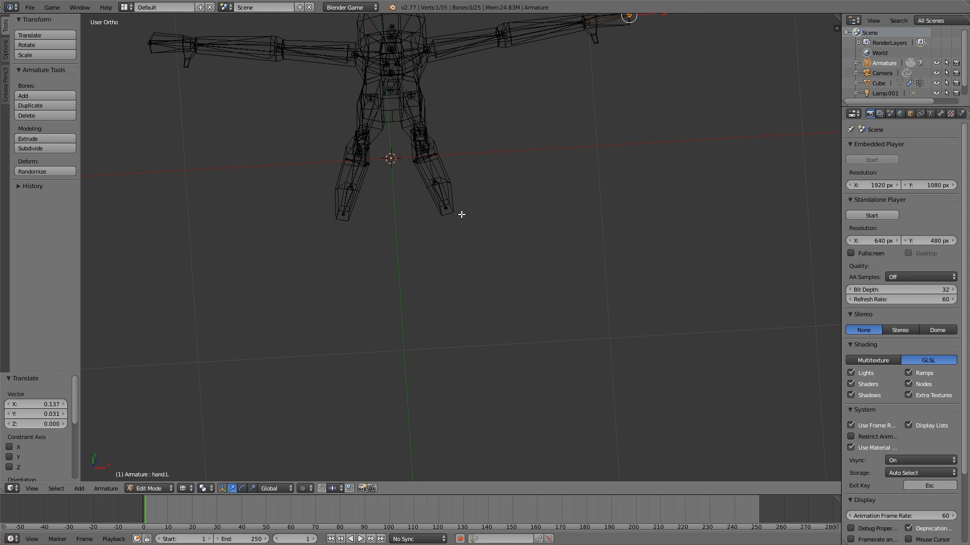
key("KP_1")
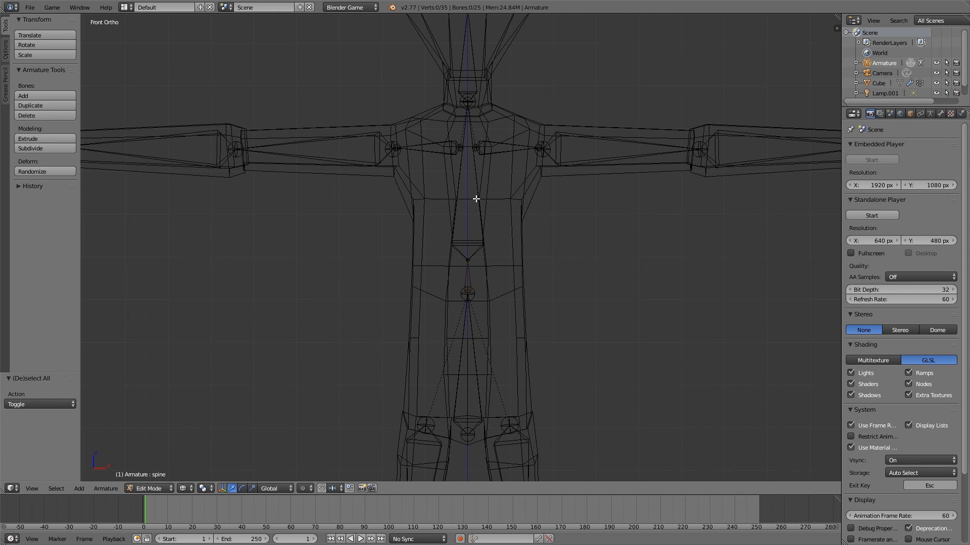
right_click(475, 181)
key("ctrl+x")
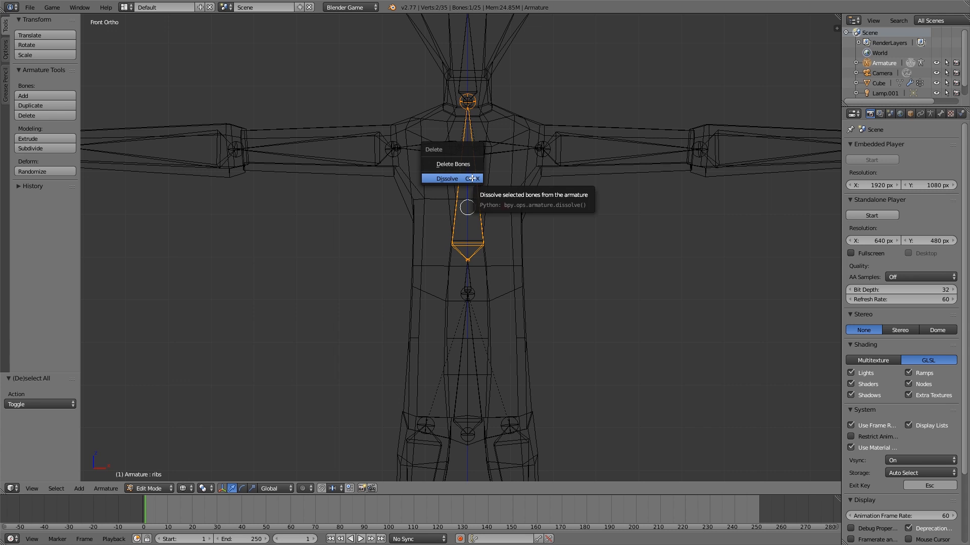
left_click(471, 179)
scroll(472, 178, "down", 5)
middle_click_drag(461, 212, 511, 241)
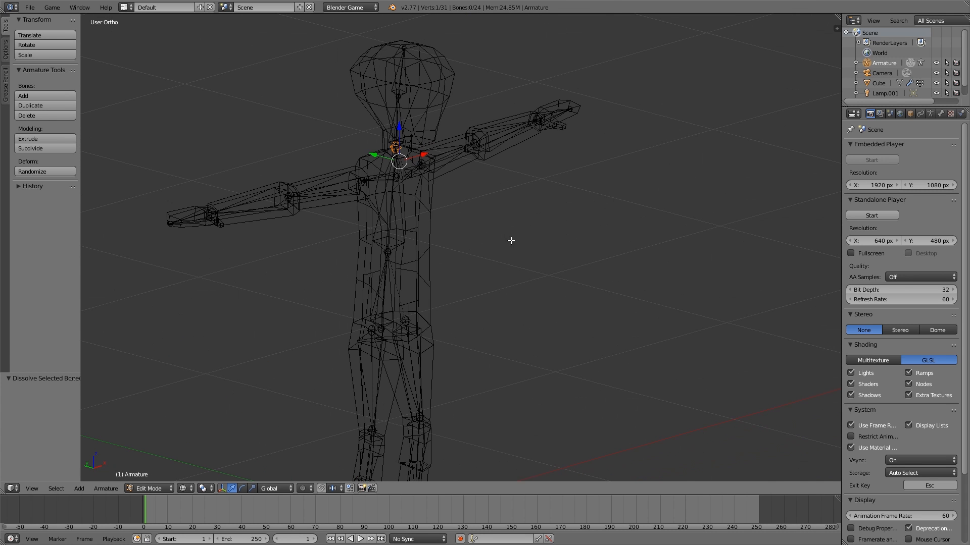
Delete the left and right shoulder bones from the armature.
mouse_move(395, 238)
right_mouse_down()
mouse_move(390, 222)
mouse_move(401, 225)
right_mouse_up()
right_click(403, 225)
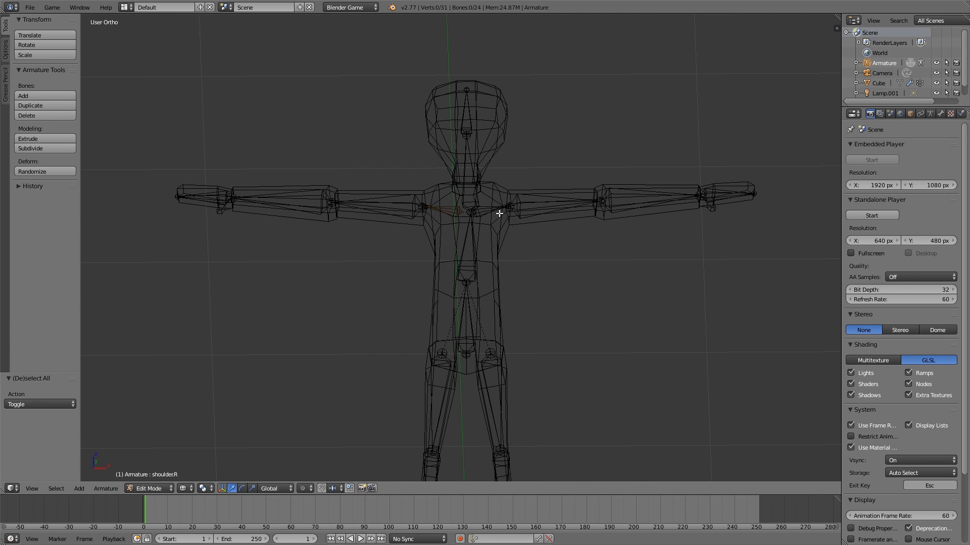
mouse_move(500, 214)
right_mouse_down()
mouse_move(505, 191)
mouse_move(497, 199)
right_mouse_up()
key("Escape")
key("x")
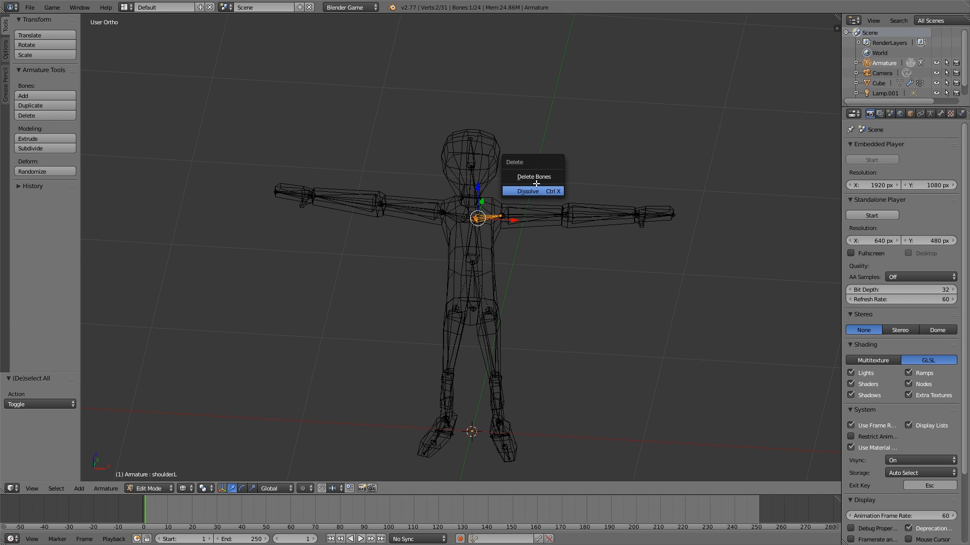
left_click(539, 176)
Return to object mode and try moving the whole armature.
middle_click_drag(457, 234, 483, 247)
scroll(474, 222, "up", 3)
scroll(497, 227, "down", 2)
key("Tab")
left_click(364, 236)
scroll(449, 237, "down", 4)
key("g")
right_click(390, 185)
scroll(394, 197, "up", 4)
middle_click_drag(395, 199, 409, 159)
Put the armature back in edit mode and raise the spine bone's upper tip about 0.017 along Z.
key("Tab")
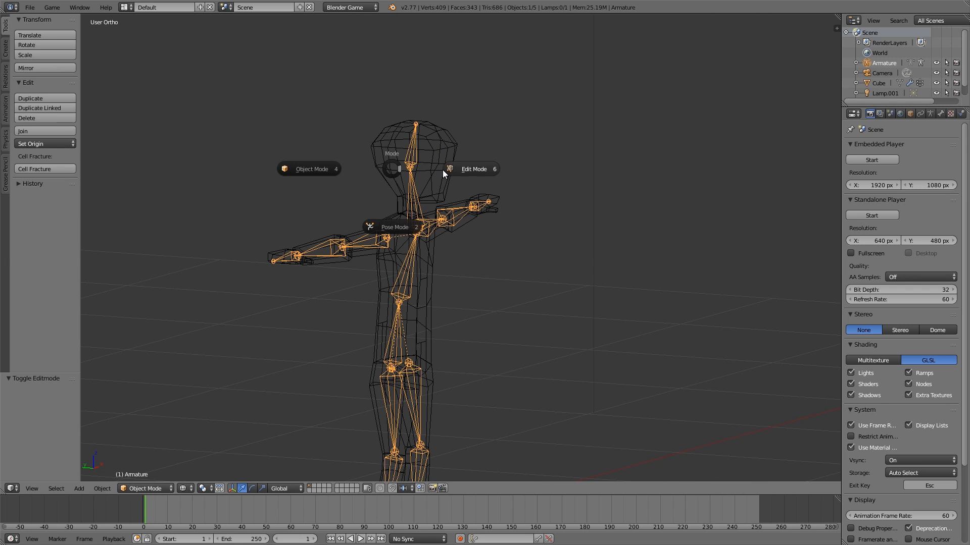
left_click(458, 167)
right_click(409, 199)
key("g")
key("z")
left_click(407, 201)
middle_click_drag(407, 201, 433, 222)
right_click(433, 223)
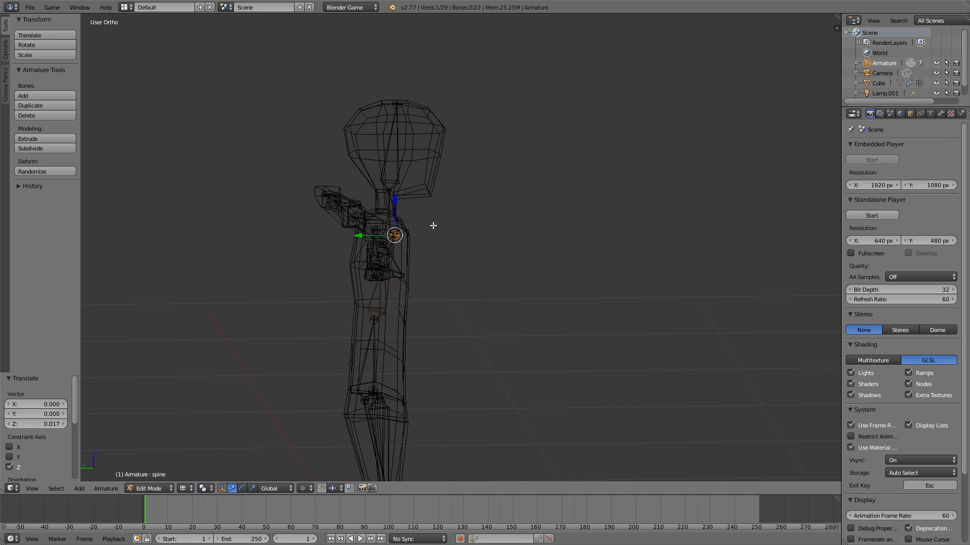
Raise the spine bone's upper tip about 0.087 along Z, lower it about 0.006, and centre it along X at the neck.
key("g")
key("y")
key("z")
left_click(424, 204)
middle_click_drag(424, 204, 403, 229)
key("g")
key("z")
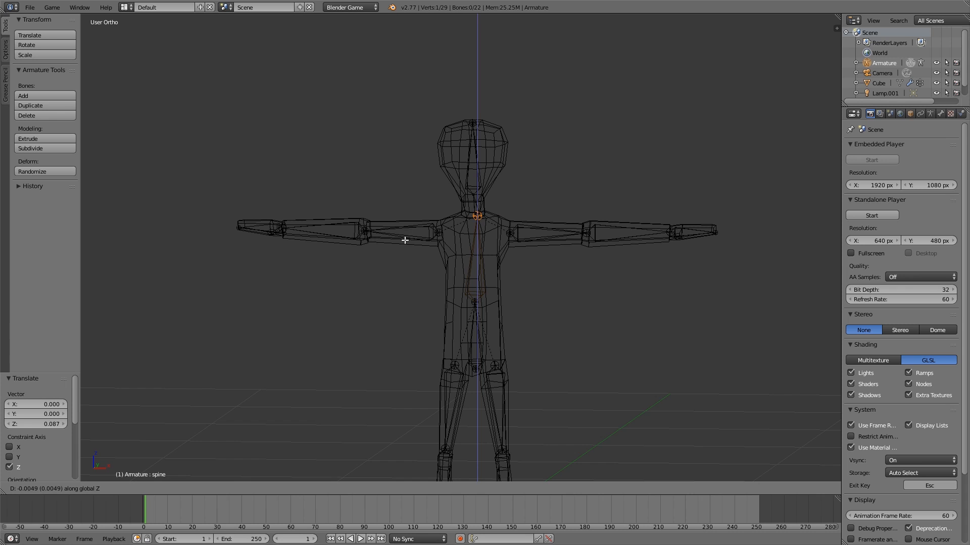
left_click(411, 242)
middle_click_drag(472, 239, 474, 233)
key("g")
key("x")
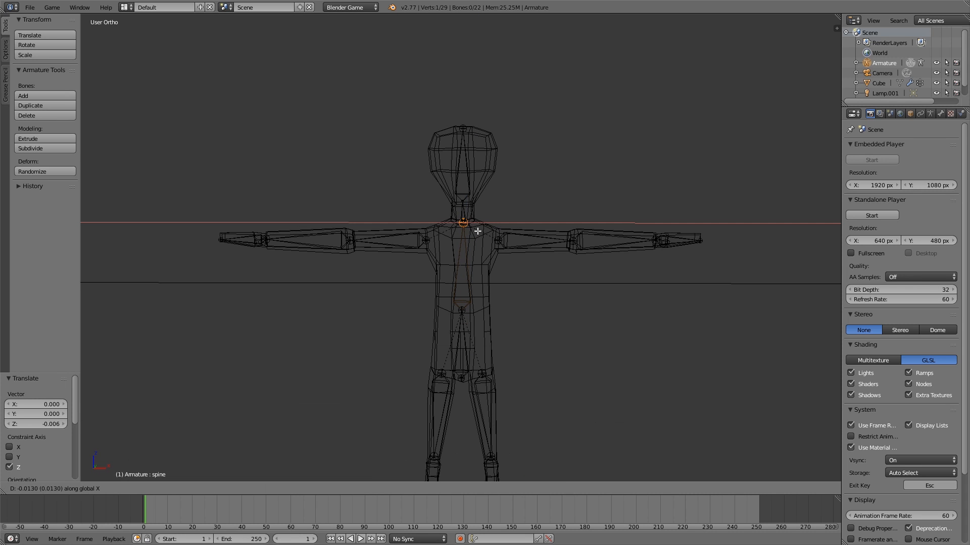
left_click(472, 234)
Delete the heel and toe bones from both feet.
middle_click_drag(489, 176, 515, 209)
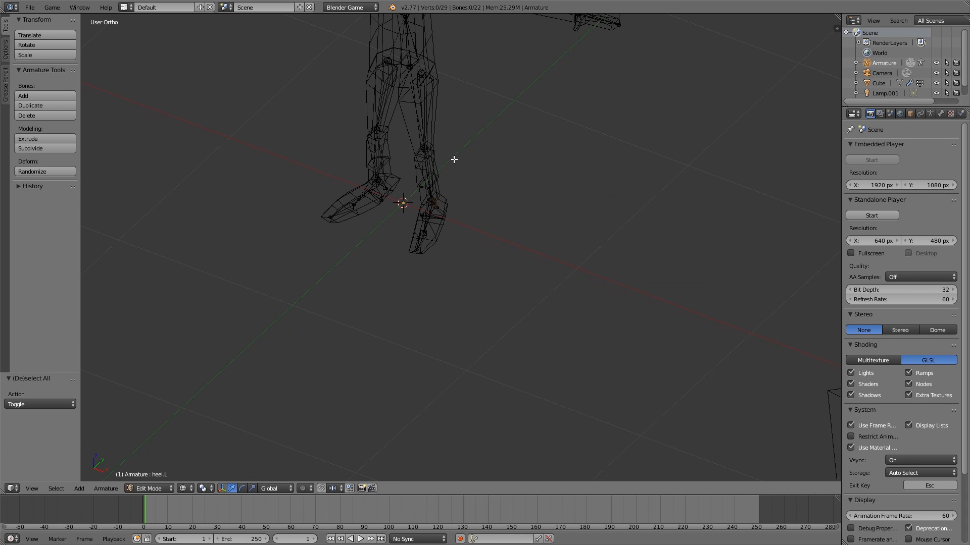
scroll(457, 169, "down", 1)
scroll(424, 225, "up", 3)
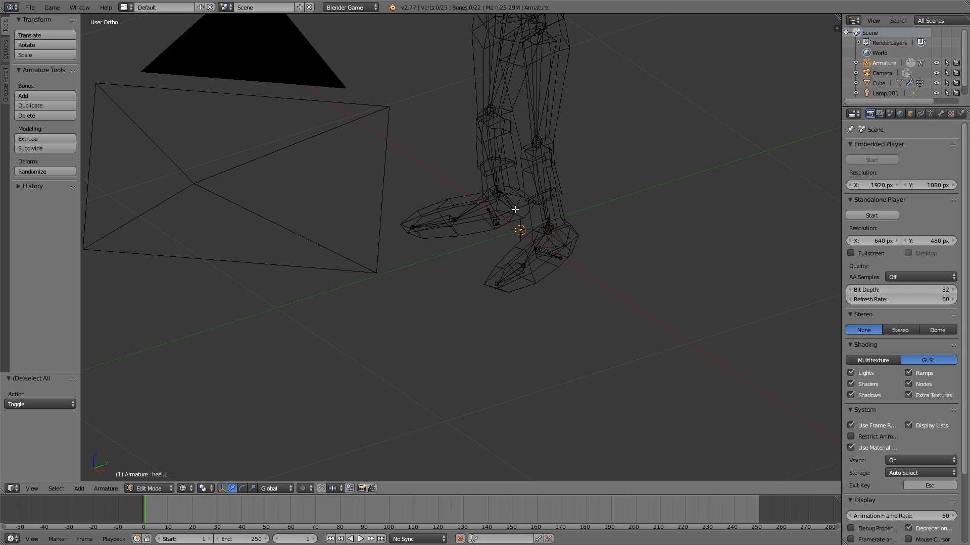
right_click(559, 248)
right_click(554, 253, "shift")
key("x")
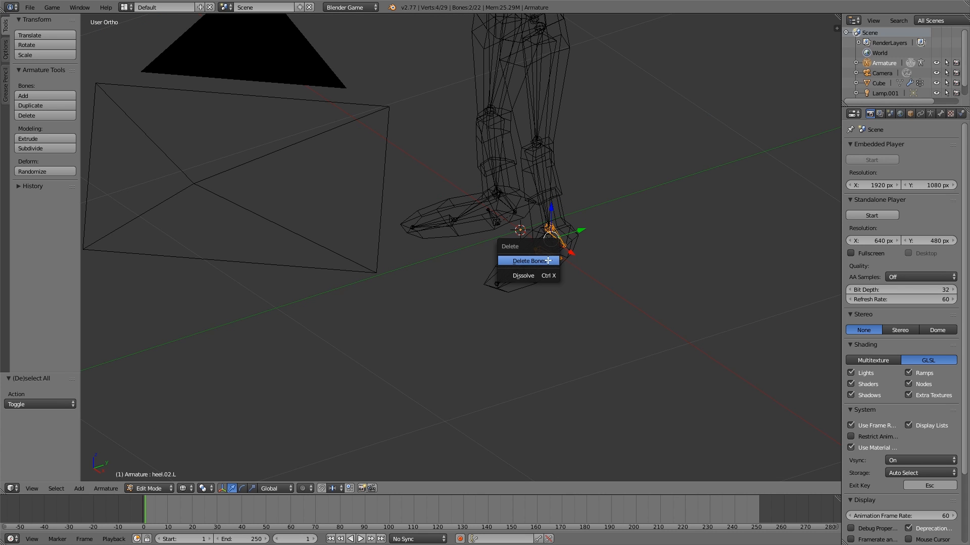
left_click(548, 261)
right_click(518, 273)
key("x")
left_click(525, 271)
Lower the left ankle joint and shift the left foot bone's tip about 0.066 along X to fit the foot mesh.
middle_click_drag(540, 244, 475, 236)
middle_click_drag(584, 263, 418, 203, "shift")
right_click(473, 231)
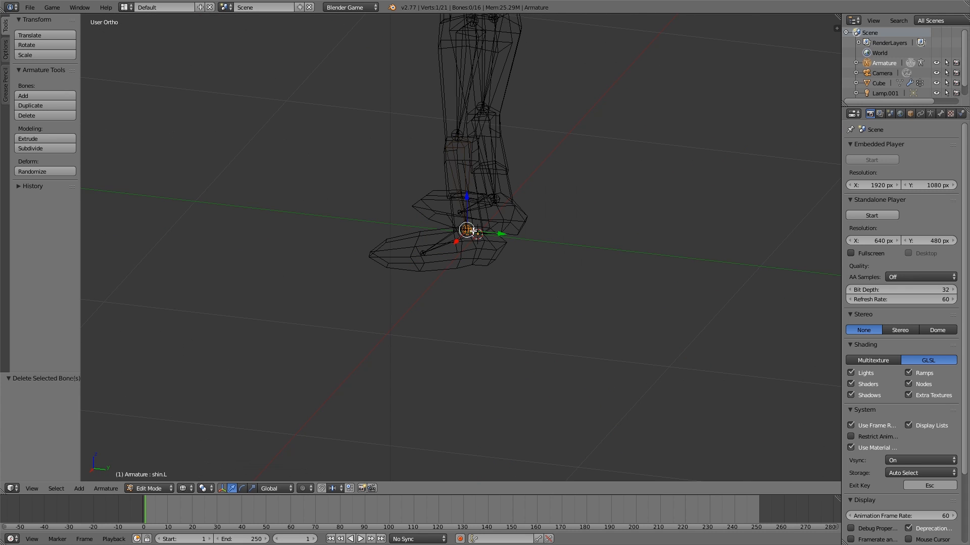
left_click_drag(467, 196, 467, 219)
left_click_drag(496, 254, 359, 266)
right_click(425, 256)
scroll(368, 259, "down", 3)
middle_click_drag(368, 260, 424, 226)
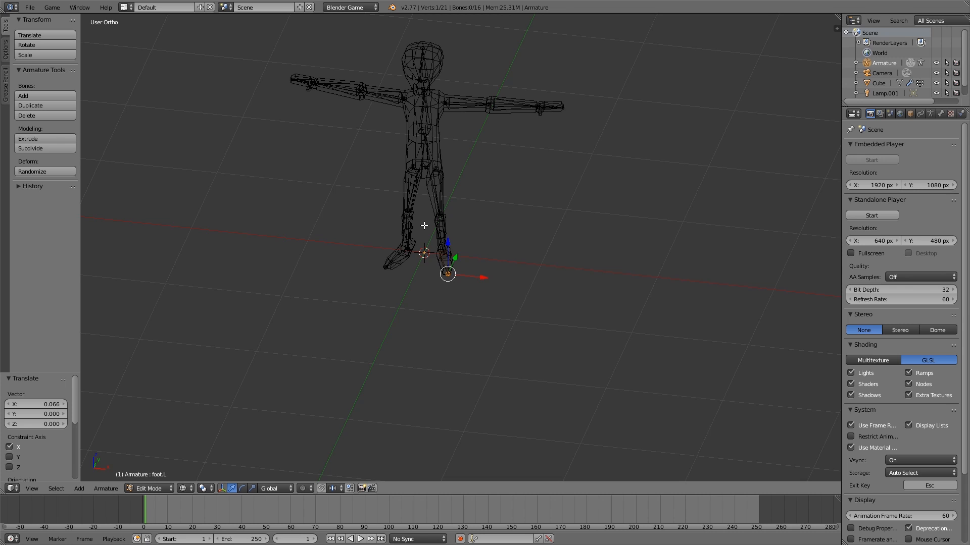
Switch the viewport to solid shading and return the armature to object mode.
scroll(425, 225, "up", 4)
middle_click_drag(424, 225, 453, 274)
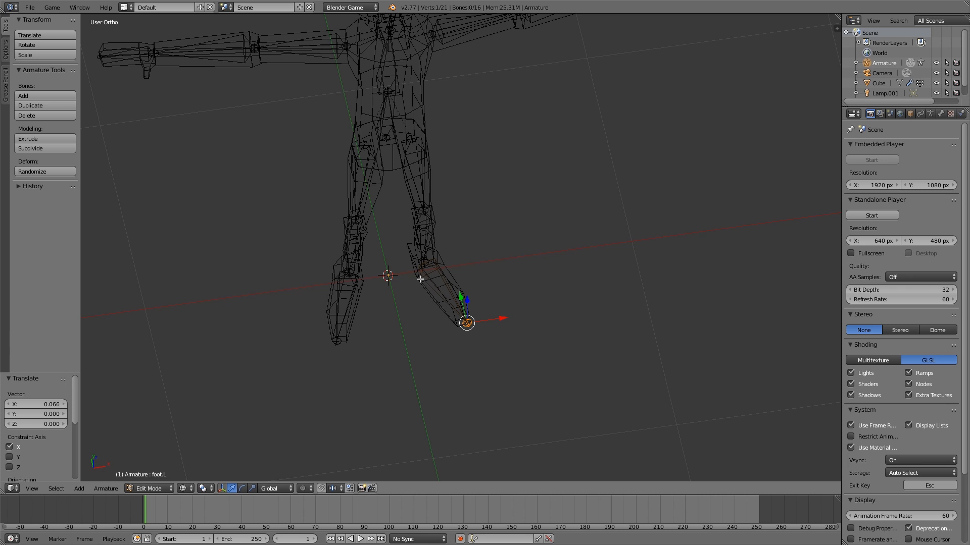
key("z")
mouse_move(523, 282)
middle_mouse_down()
mouse_move(457, 253)
mouse_move(397, 259)
mouse_move(544, 236)
middle_mouse_up()
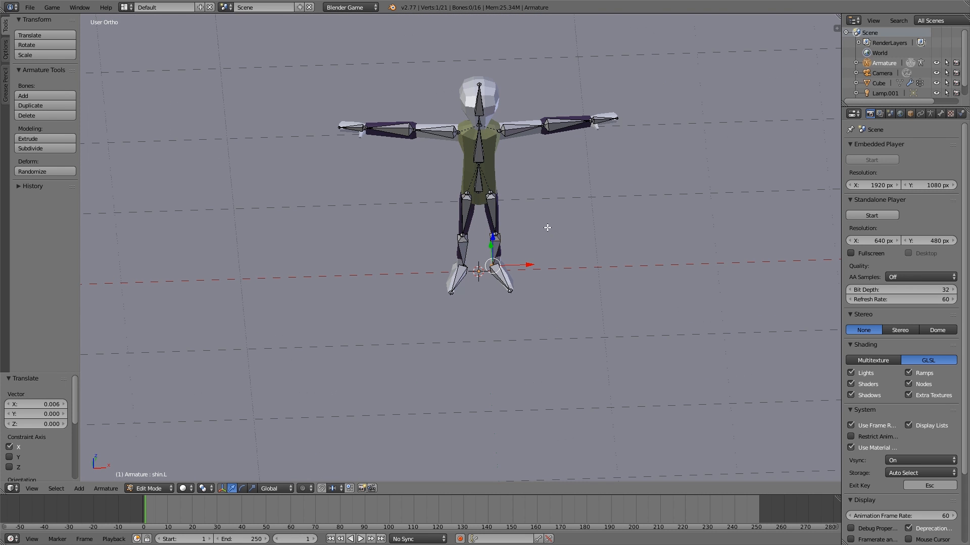
key("Tab")
left_click(479, 199)
scroll(488, 202, "down", 3)
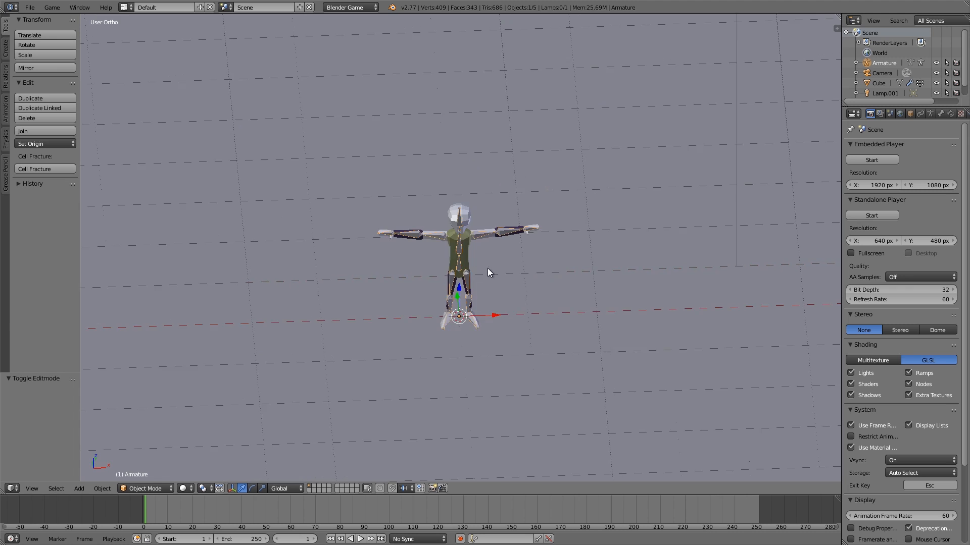
scroll(461, 220, "up", 6)
Delete all vertex groups of the character mesh and remove its existing modifier.
right_click(432, 137)
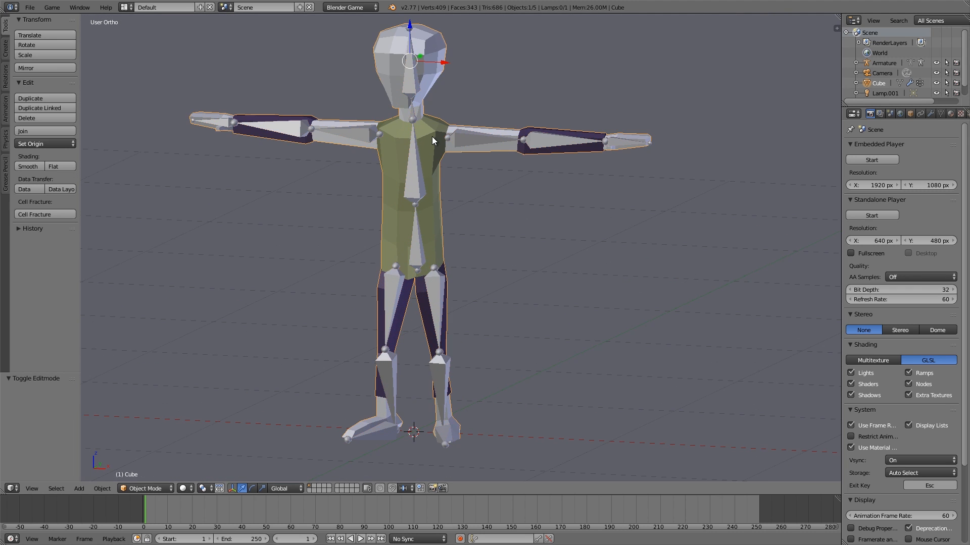
key("g")
key("Escape")
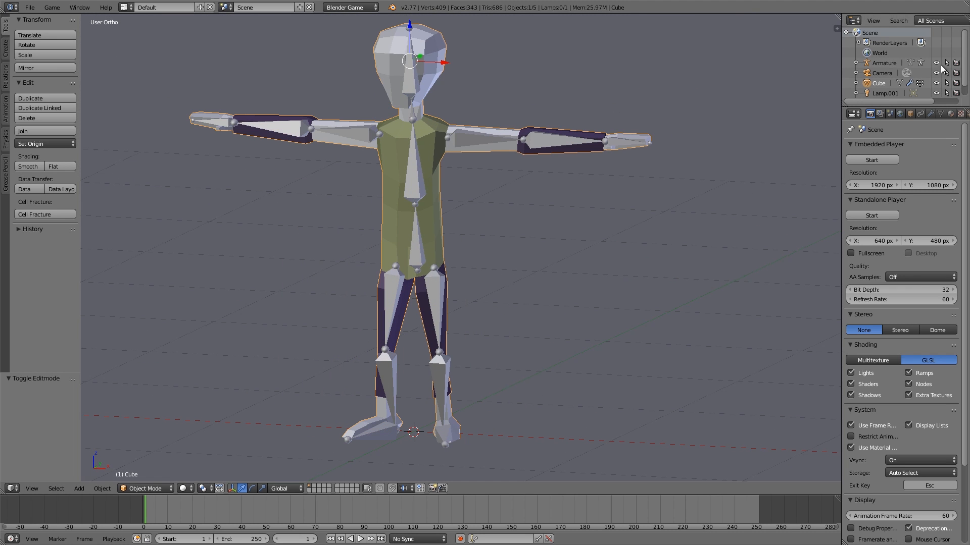
left_click(939, 114)
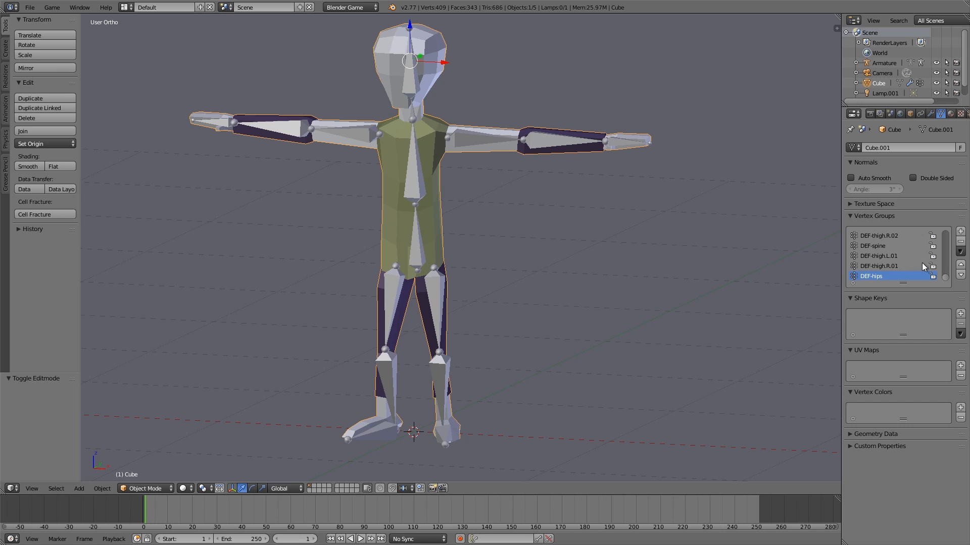
left_click(959, 252)
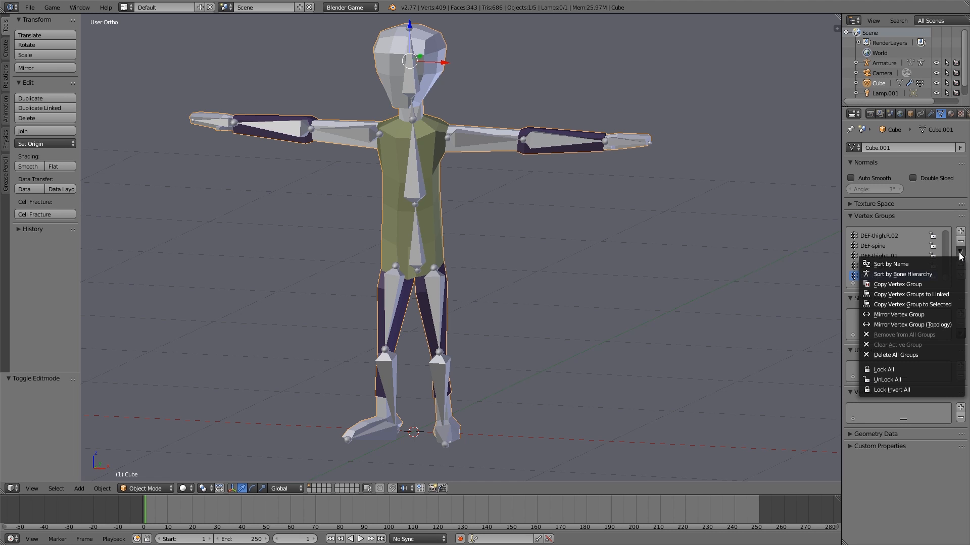
left_click(898, 353)
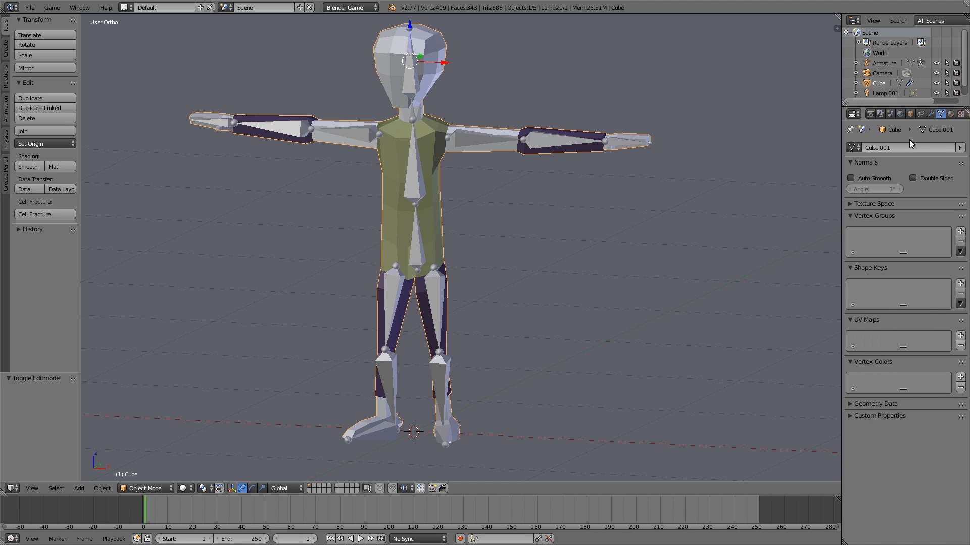
left_click(931, 114)
left_click(958, 165)
Parent the character mesh to the armature with automatic weights.
key("a")
right_click(474, 157)
key("g")
key("Escape")
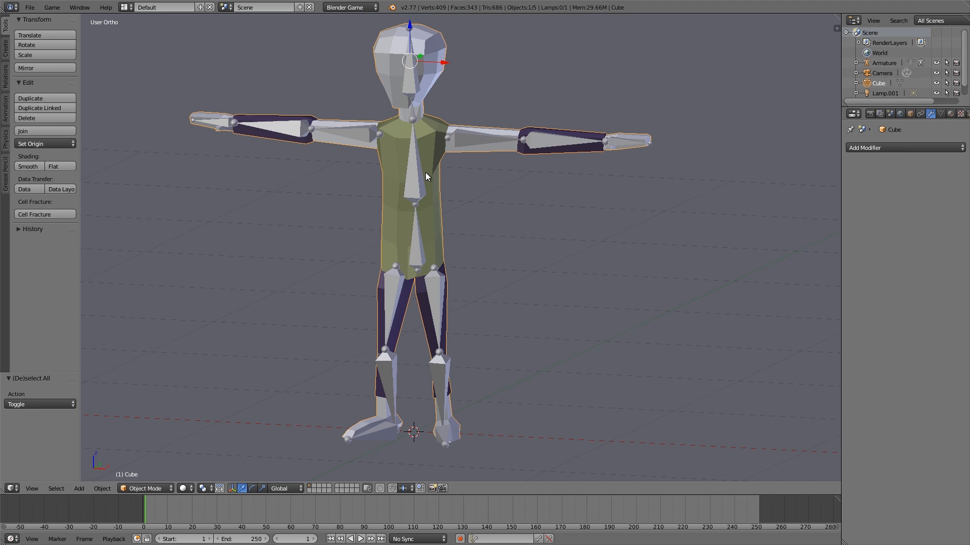
right_click(418, 191, "shift")
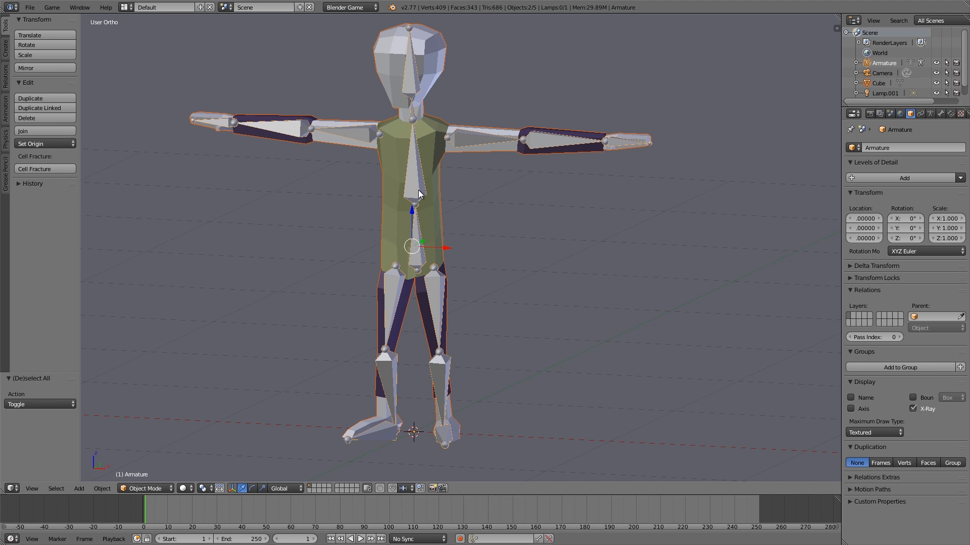
key("ctrl+p")
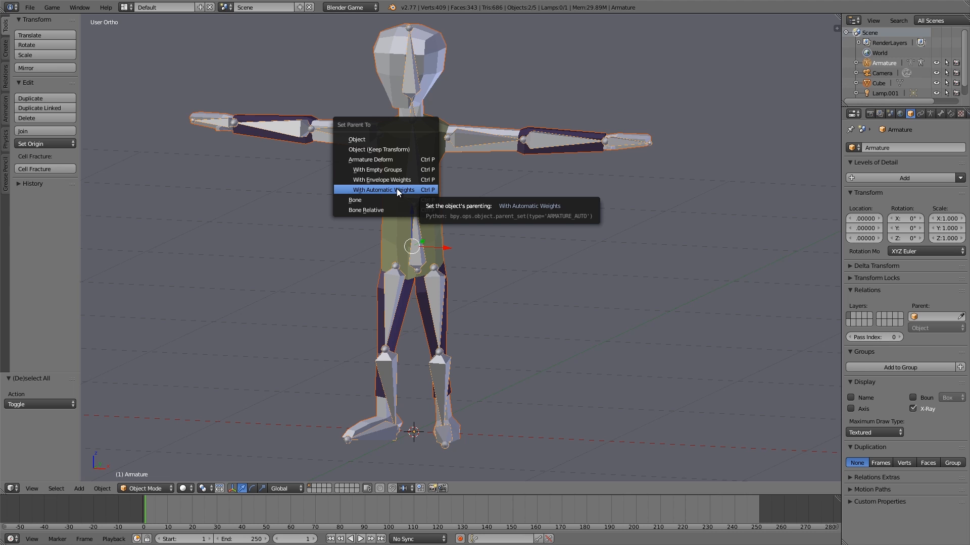
left_click(396, 190)
Put the armature in pose mode and test the rotation of the left upper arm bone.
right_click(473, 136)
right_click(477, 137)
key("ctrl+Tab")
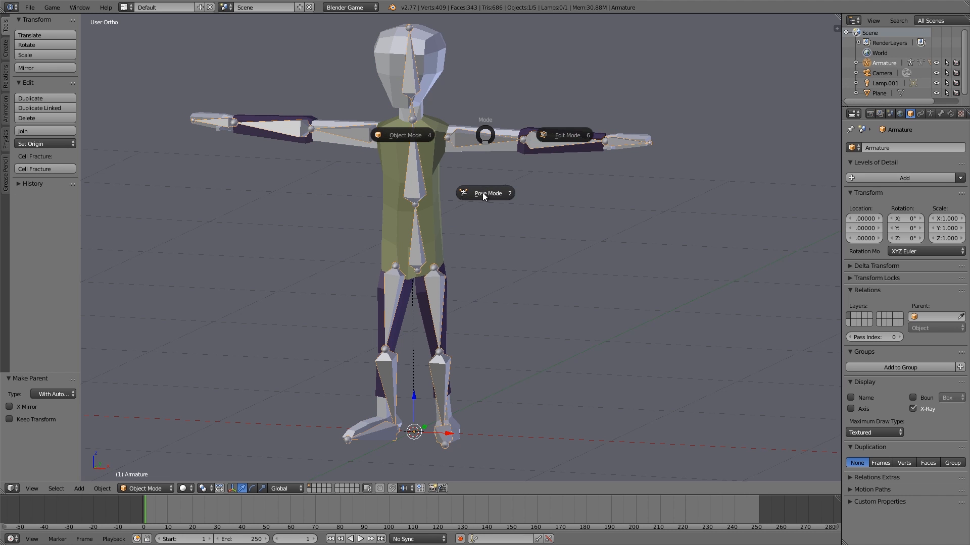
left_click(483, 192)
right_click(489, 135)
key("r")
key("Escape")
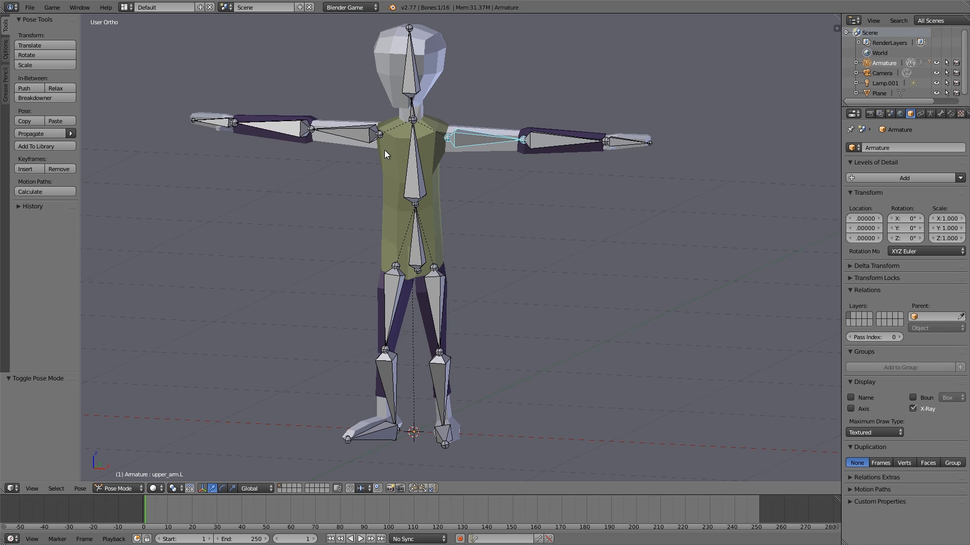
Test-rotate the spine bone to check how the mesh deforms, and return the armature to object mode.
right_click(366, 145)
right_click(423, 174)
key("r")
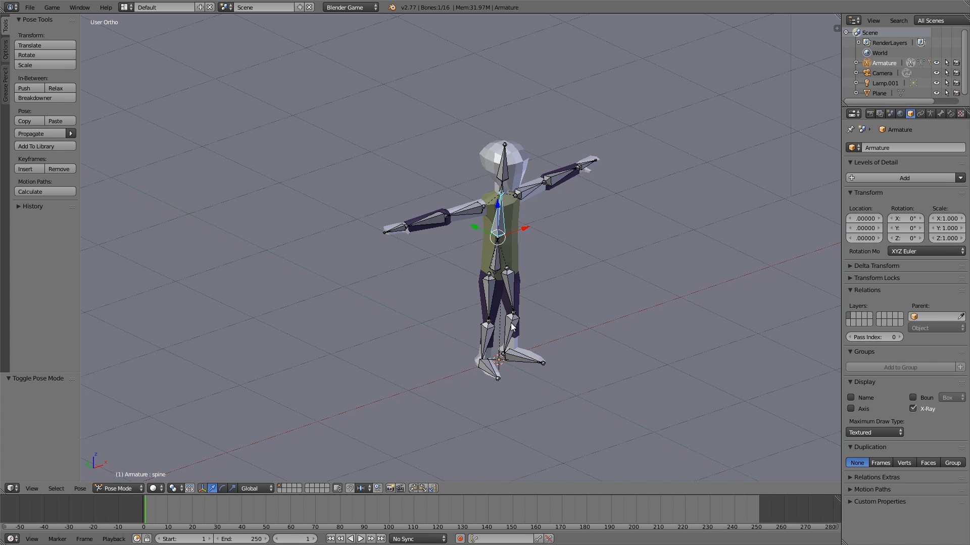
scroll(511, 323, "down", 2)
middle_click_drag(538, 281, 490, 262, "shift")
scroll(490, 262, "up", 4)
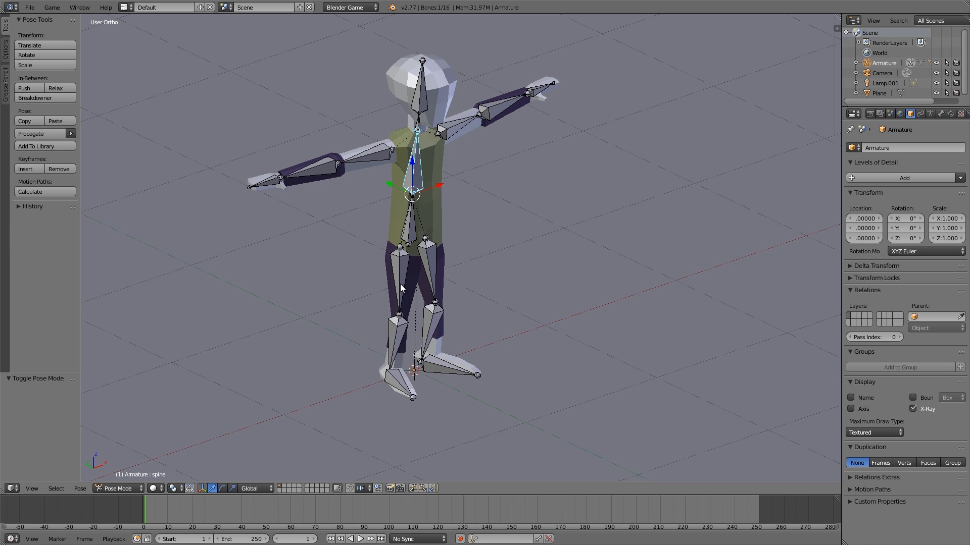
scroll(400, 283, "down", 3)
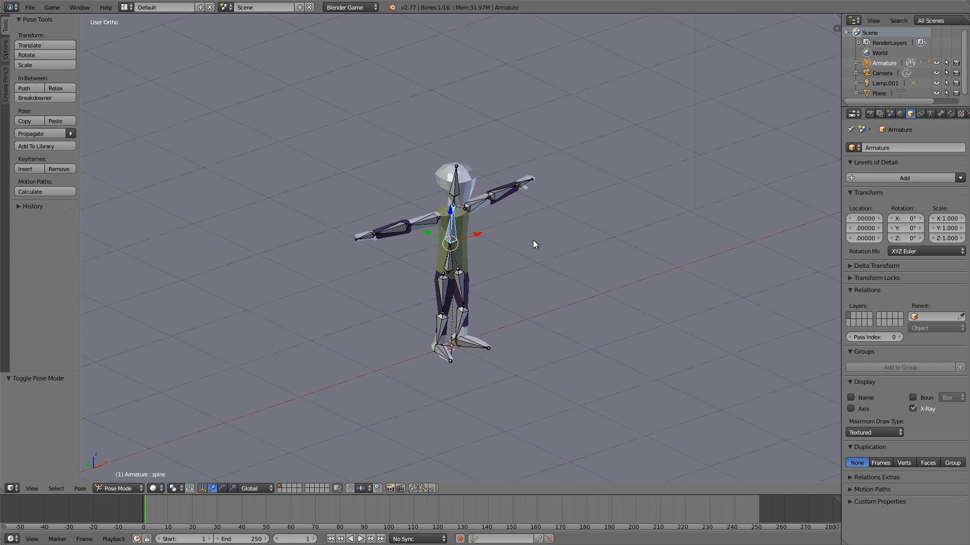
key("ctrl+Tab")
scroll(339, 242, "down", 4)
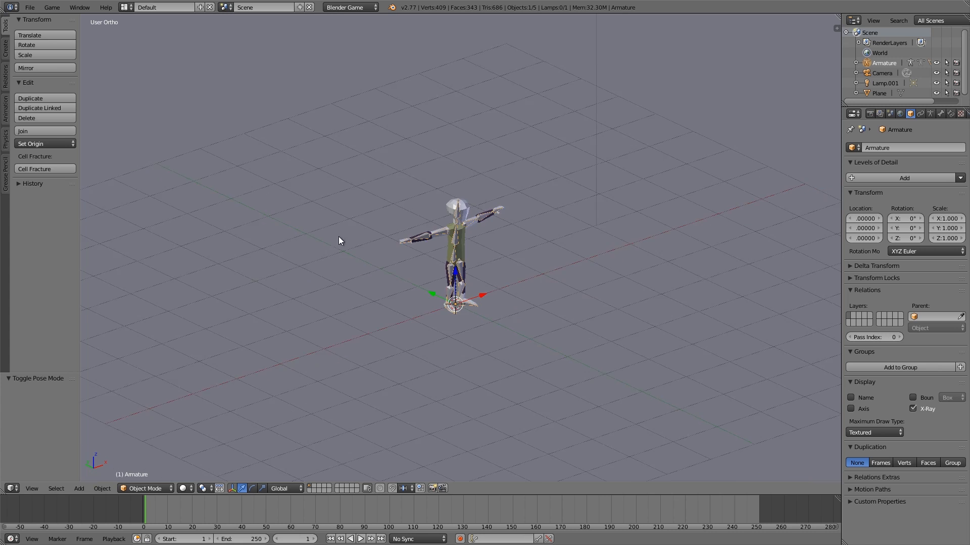
Add a cube at the scene origin and scale it uniformly to about 0.177.
scroll(374, 254, "up", 6)
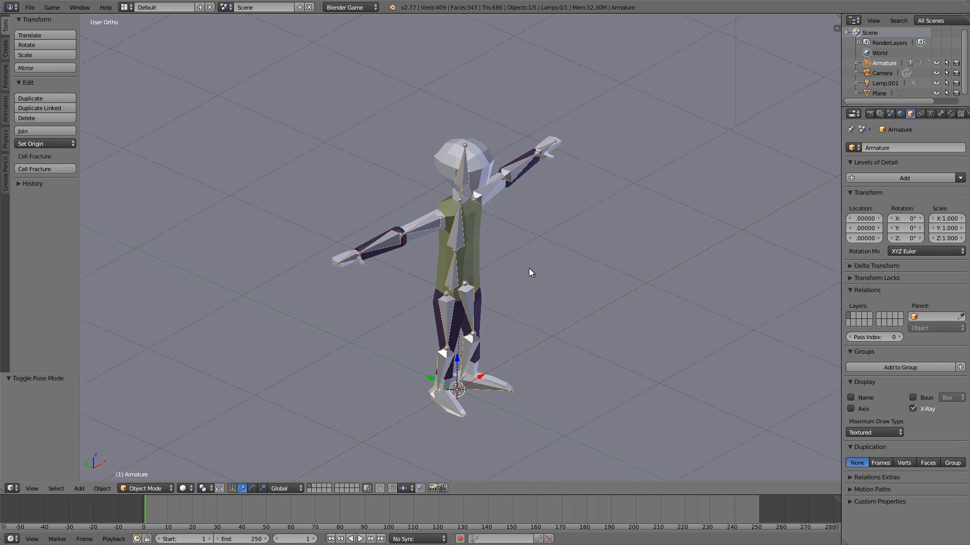
middle_click_drag(506, 240, 491, 243)
scroll(485, 252, "up", 3)
scroll(475, 252, "down", 3)
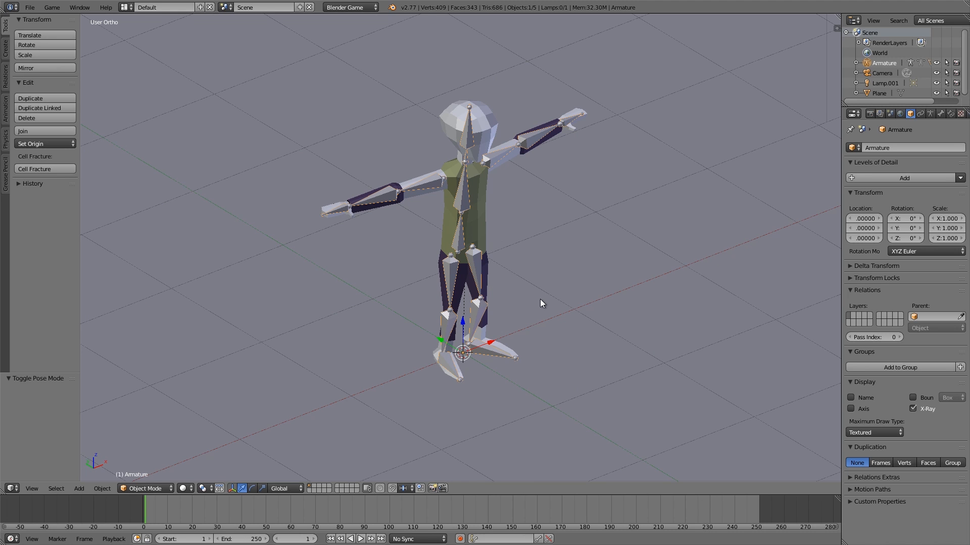
key("shift+a")
mouse_move(540, 299)
left_click(571, 310)
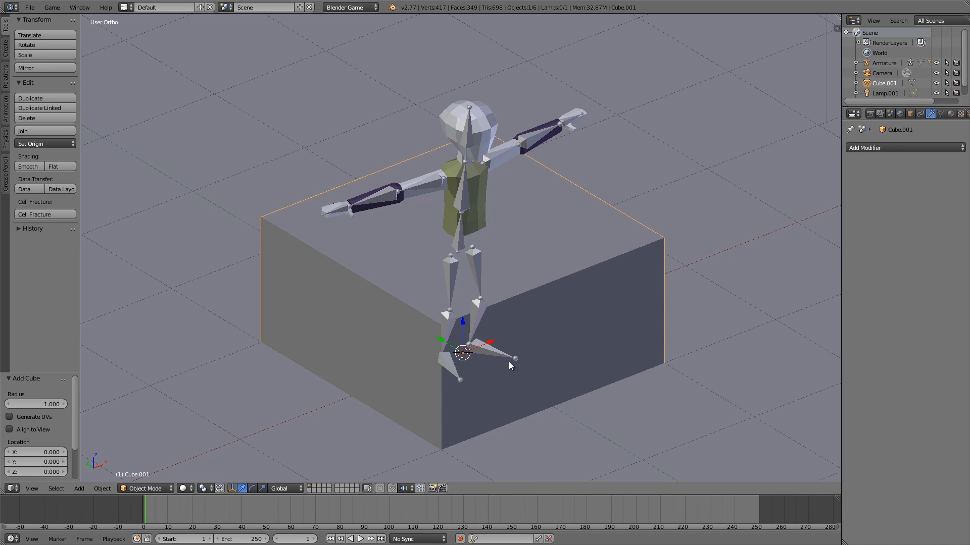
key("s")
left_click(497, 347)
Raise the cube about 1.043 along Z to the character's waist and scale it along Z by about 0.495.
key("g")
key("z")
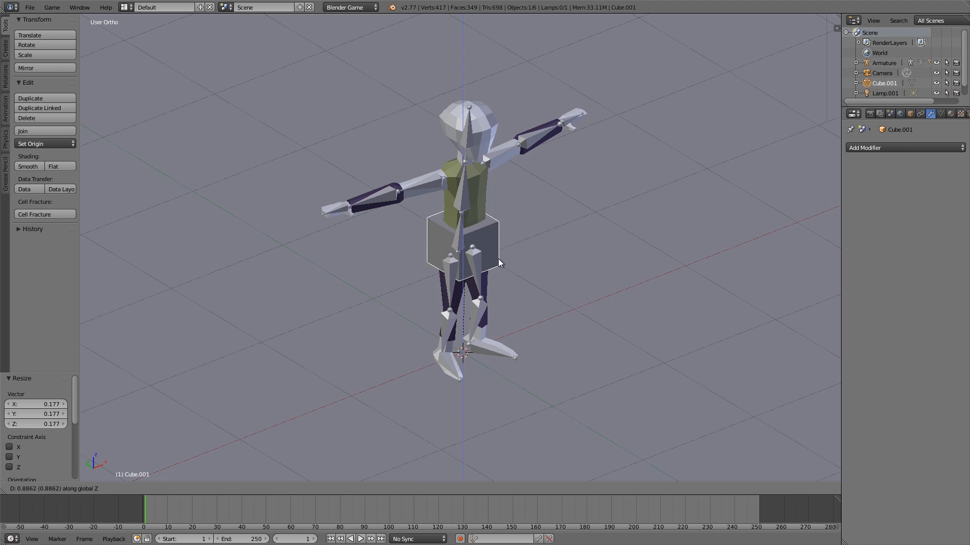
left_click(491, 235)
scroll(514, 232, "up", 1)
middle_click_drag(477, 247, 476, 275)
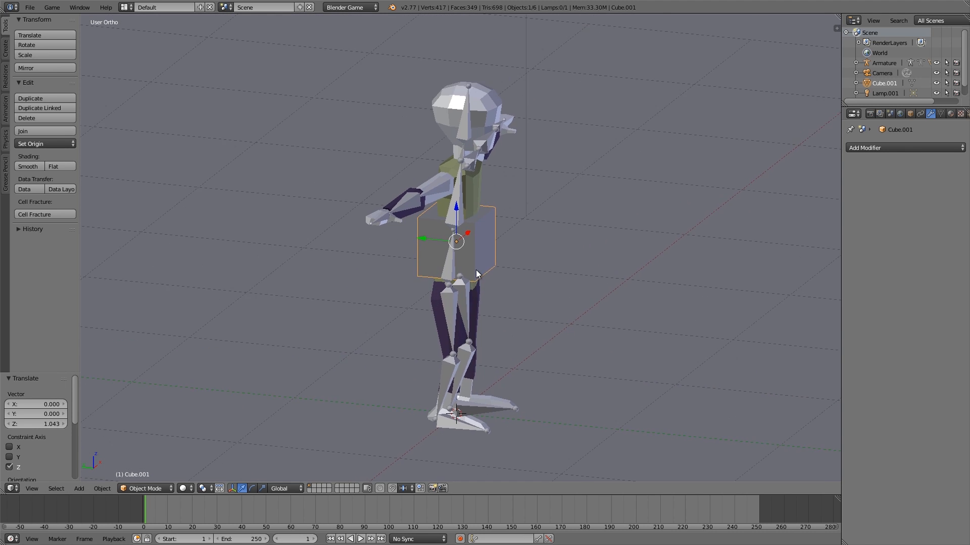
scroll(476, 276, "up", 4)
key("s")
key("z")
left_click(497, 256)
middle_click_drag(540, 274, 500, 242)
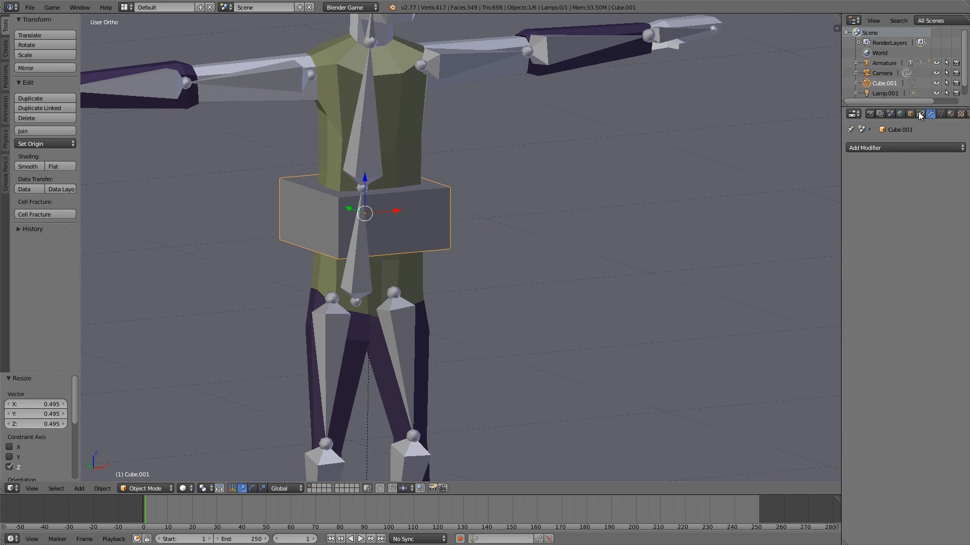
Rename the cube around the waist to "stomach".
left_click(910, 114)
left_click(903, 148)
type("s")
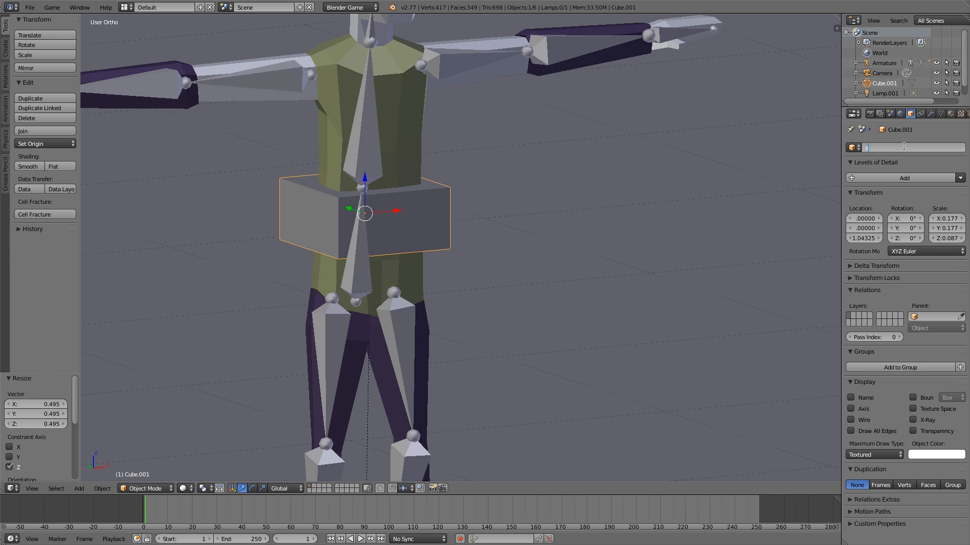
type("tomach")
key("Return")
Lower the stomach box about 0.063 along Z and stretch its height to cover the lower torso.
middle_click_drag(566, 222, 522, 219)
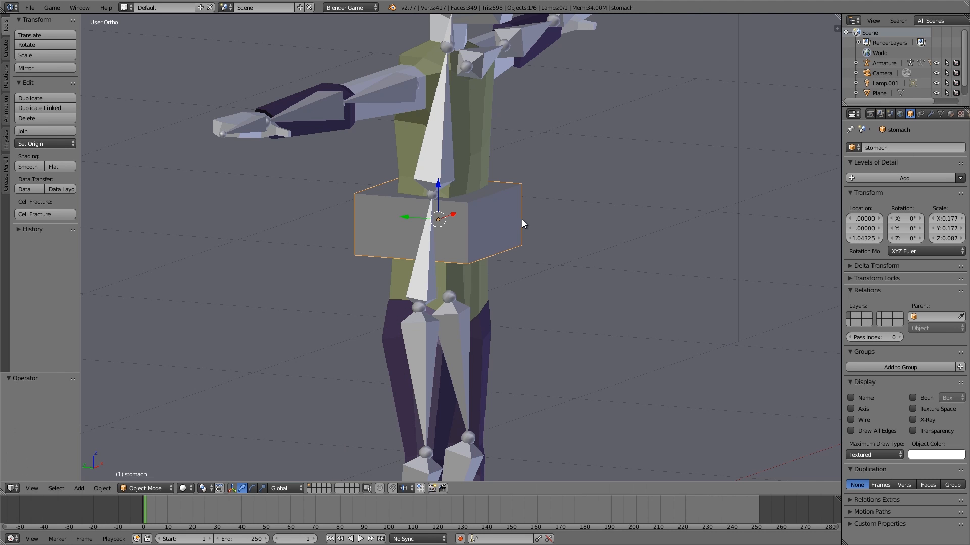
key("g")
key("z")
left_click(516, 241)
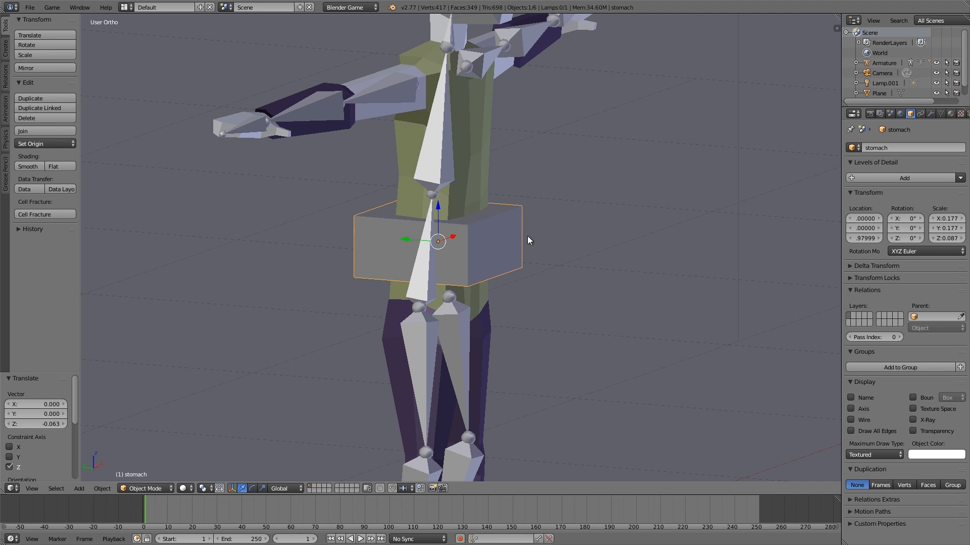
key("s")
key("z")
left_click(549, 235)
Scale the stomach box uniformly by about 0.852 to fit the torso more closely.
middle_click_drag(550, 234, 490, 270)
scroll(427, 259, "up", 5)
key("s")
left_click(527, 277)
scroll(525, 277, "down", 4)
middle_click_drag(429, 281, 410, 256)
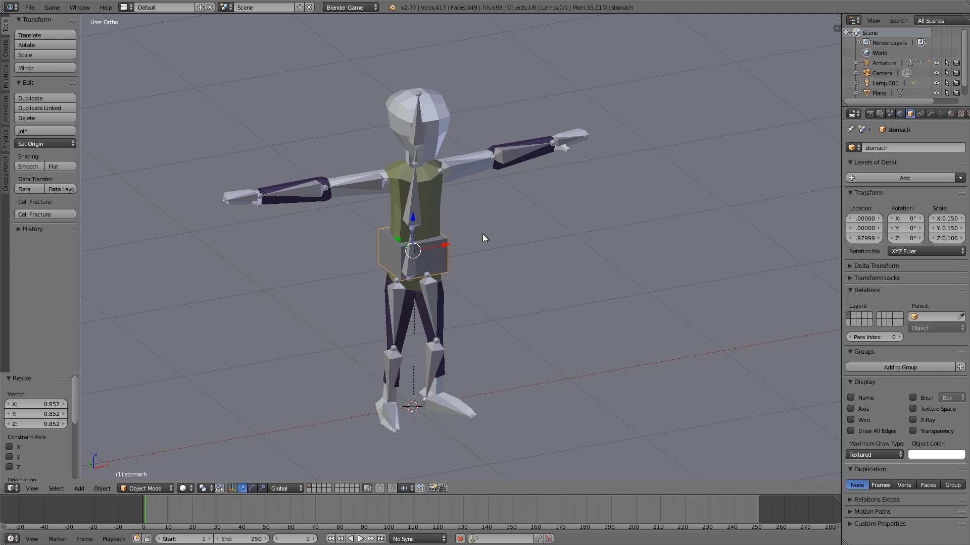
Set the stomach box's physics type to Rigid Body and enable its collision bounds.
scroll(913, 111, "right", 2)
left_click(941, 111)
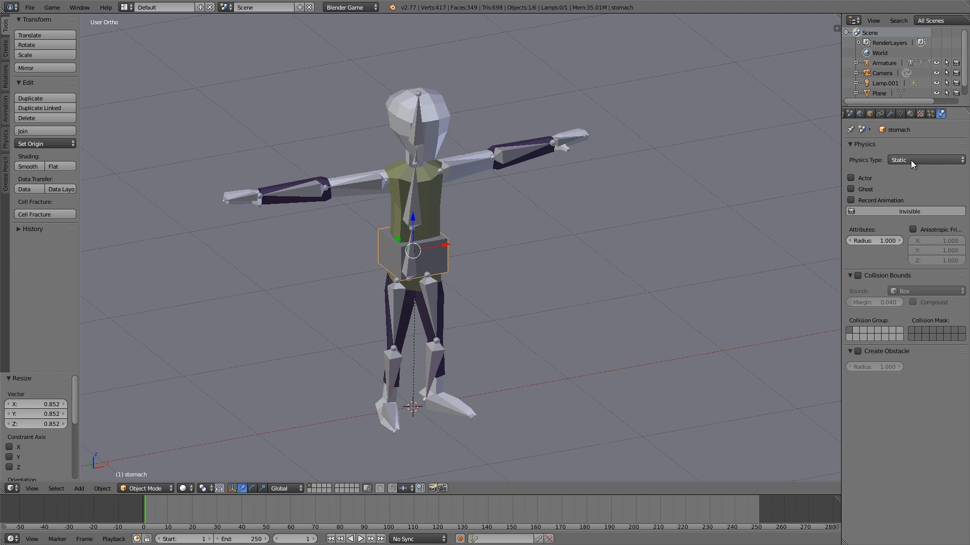
left_click(911, 159)
left_click(907, 115)
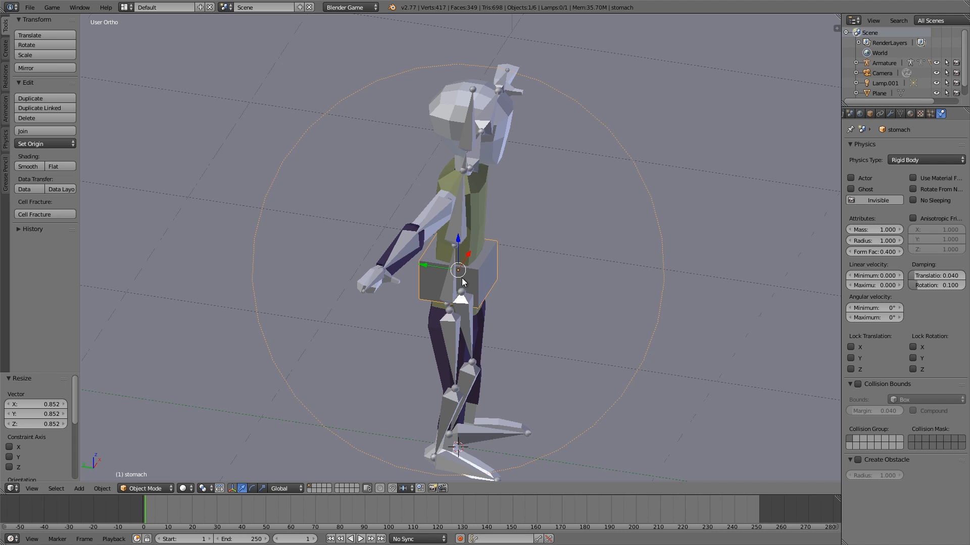
left_click(858, 384)
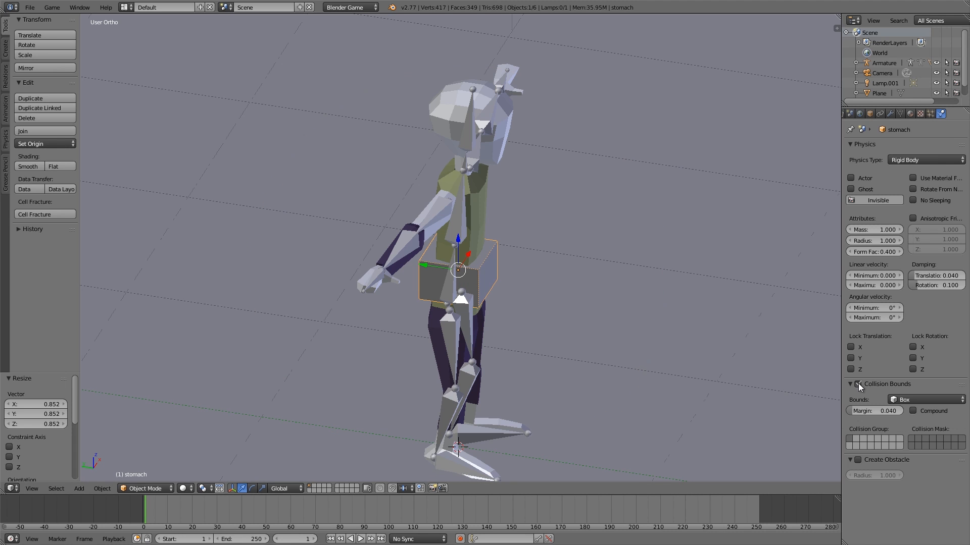
middle_click_drag(483, 294, 450, 235)
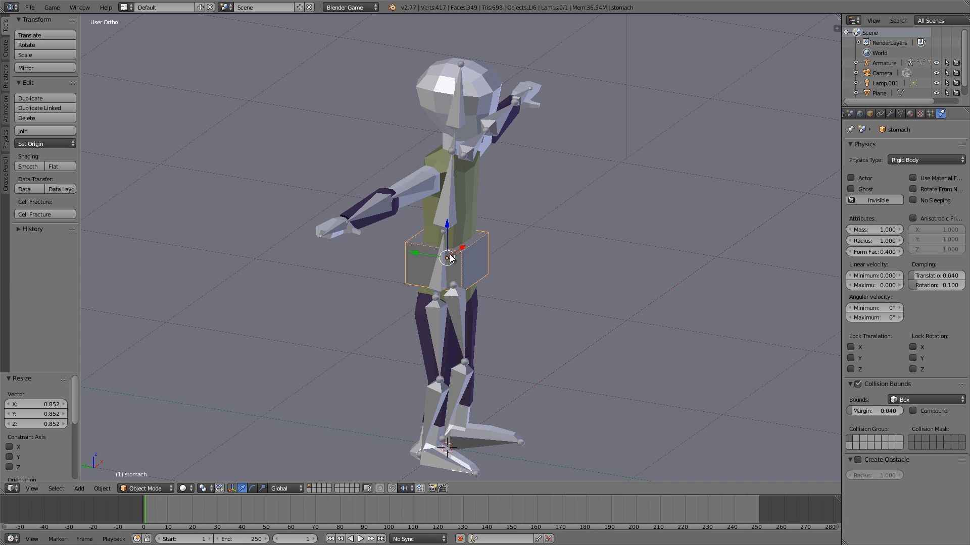
Try Convex Hull as the stomach box's collision bounds shape and set it back to Box.
left_click(904, 399)
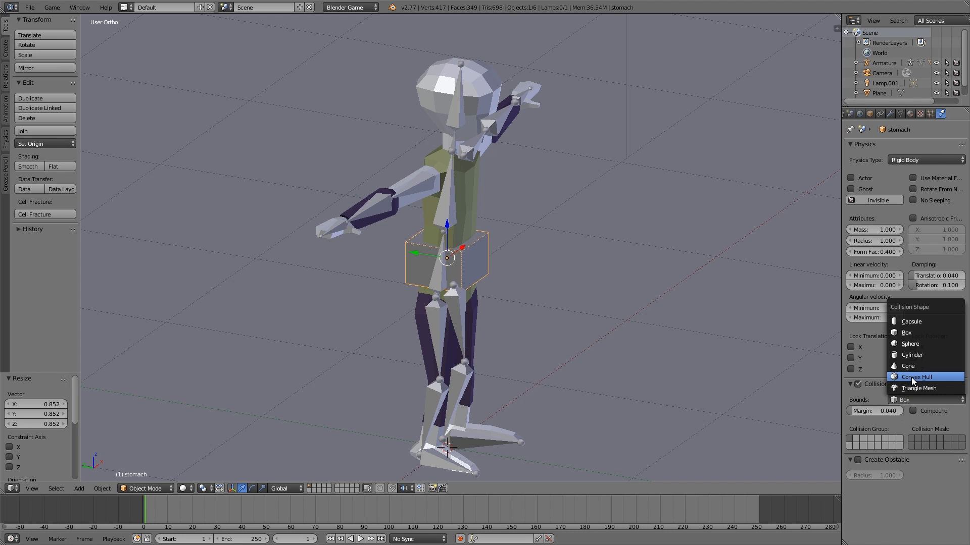
left_click(914, 377)
left_click(902, 399)
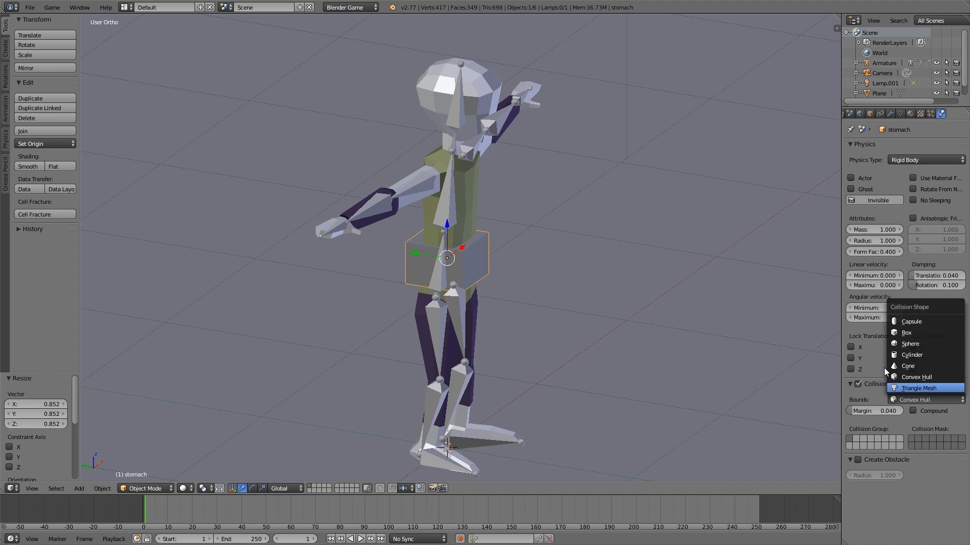
left_click(904, 329)
Duplicate the stomach box in place and move the copy up along Z to the chest.
middle_click_drag(619, 328, 808, 339)
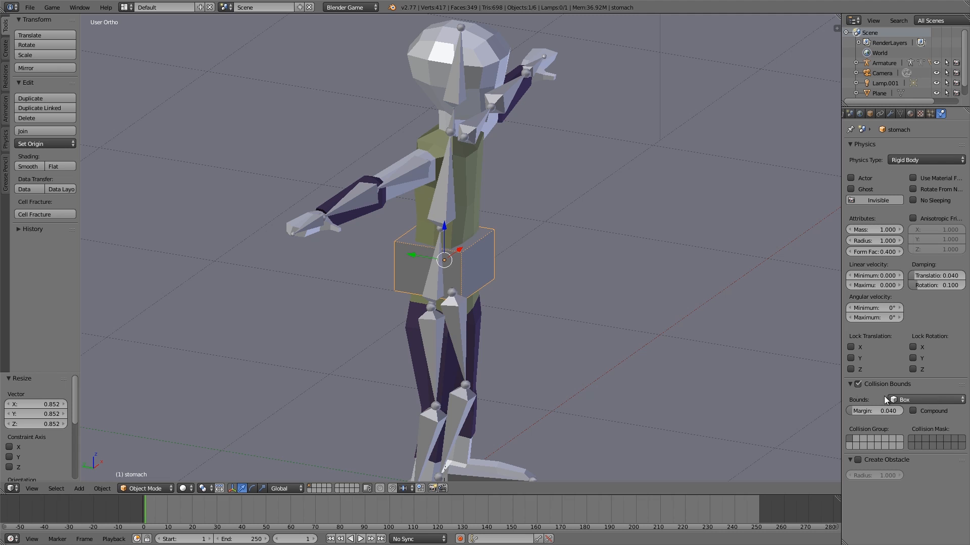
scroll(482, 243, "up", 3)
scroll(453, 240, "down", 2)
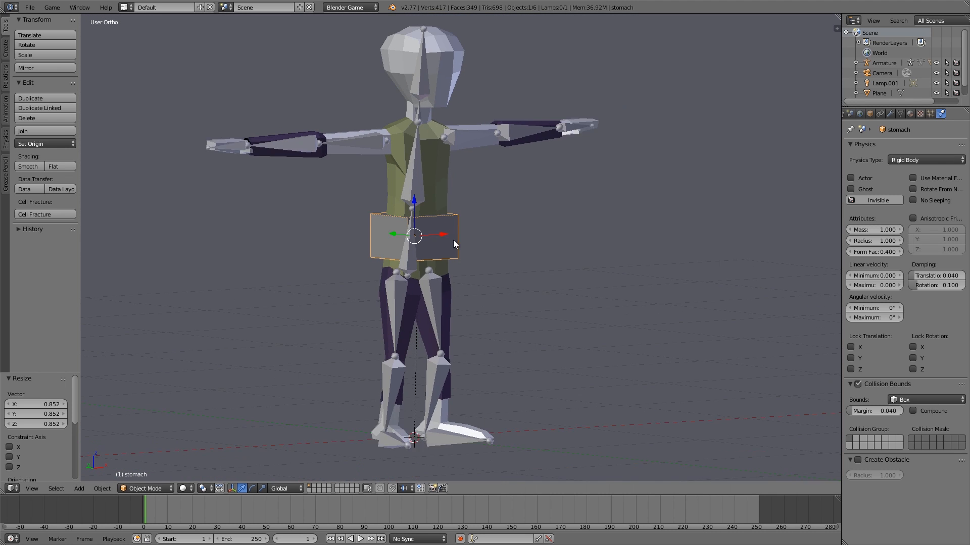
middle_click_drag(513, 261, 474, 268)
scroll(407, 242, "up", 4)
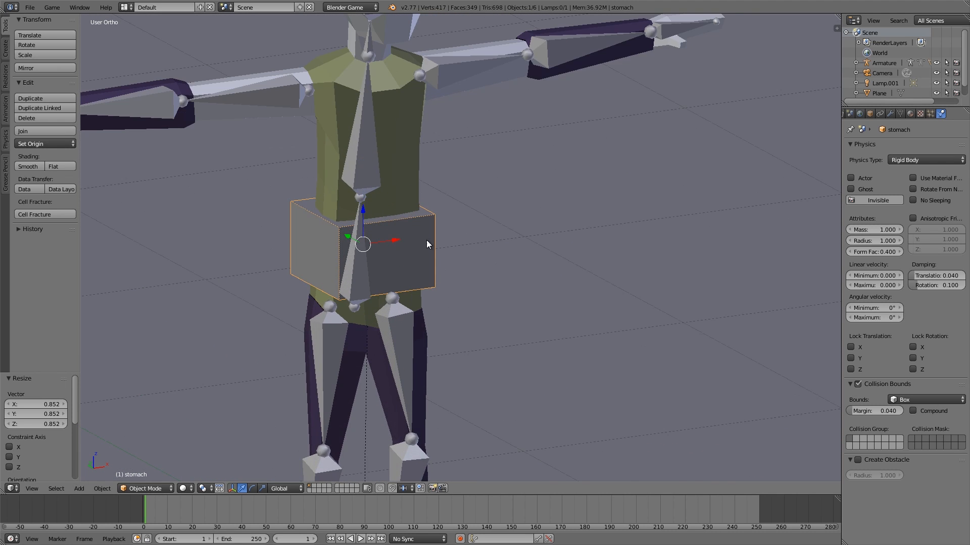
middle_click_drag(426, 240, 585, 262, "shift")
key("shift+d")
right_click(607, 273)
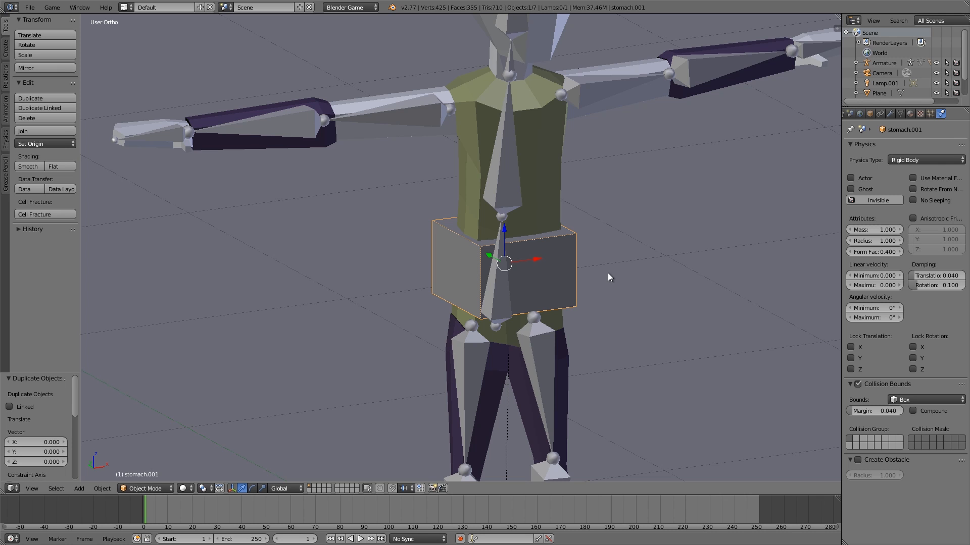
key("g")
key("z")
left_click(596, 203)
Resize the duplicated box uniformly to fit the chest and raise it about 0.033 along Z.
middle_click_drag(600, 201, 561, 180)
key("s")
left_click(591, 195)
key("g")
key("z")
left_click(592, 191)
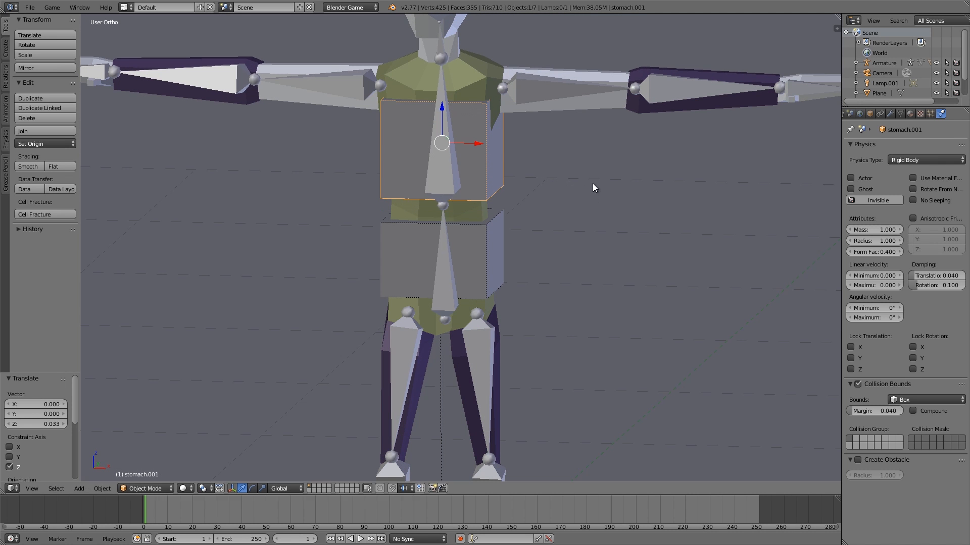
Rename the duplicated box to "chest".
left_click(869, 114)
left_click(882, 148)
type("chest")
key("Return")
Adjust the chest box's Z scale to about 0.168 and raise it about 0.055 along Z.
key("s")
key("z")
left_click(636, 177)
middle_click_drag(650, 183, 547, 143)
key("g")
key("z")
left_click(553, 131)
Examine the bone inside the stomach box by selecting it in pose mode, and return the armature to object mode.
scroll(553, 132, "down", 3)
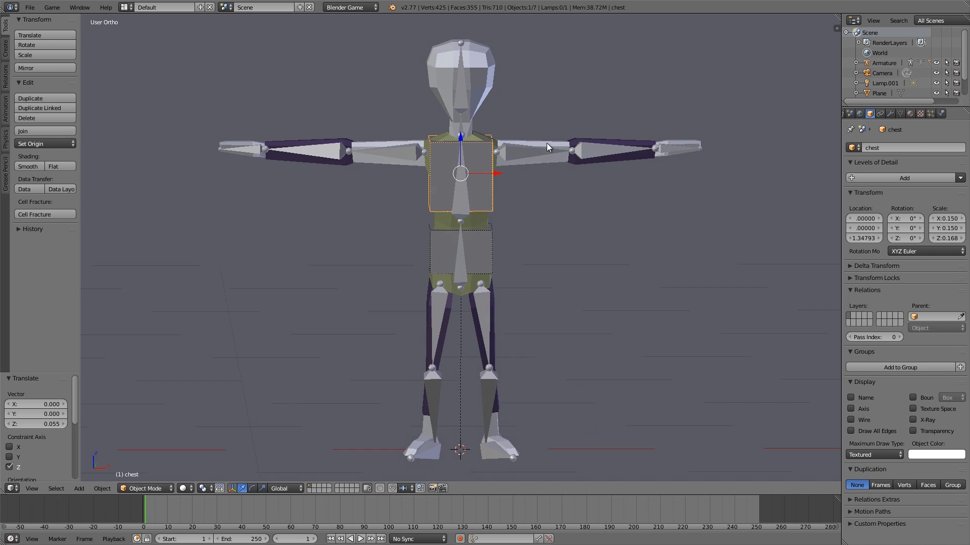
scroll(477, 163, "up", 1)
right_click(465, 208)
middle_click_drag(465, 208, 457, 266)
scroll(513, 248, "up", 3)
right_click(529, 265)
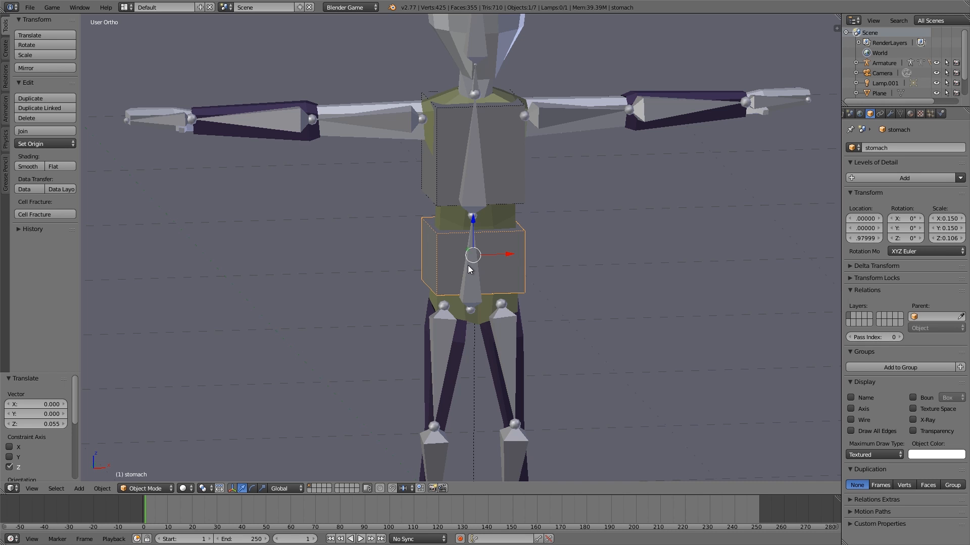
scroll(537, 251, "up", 4)
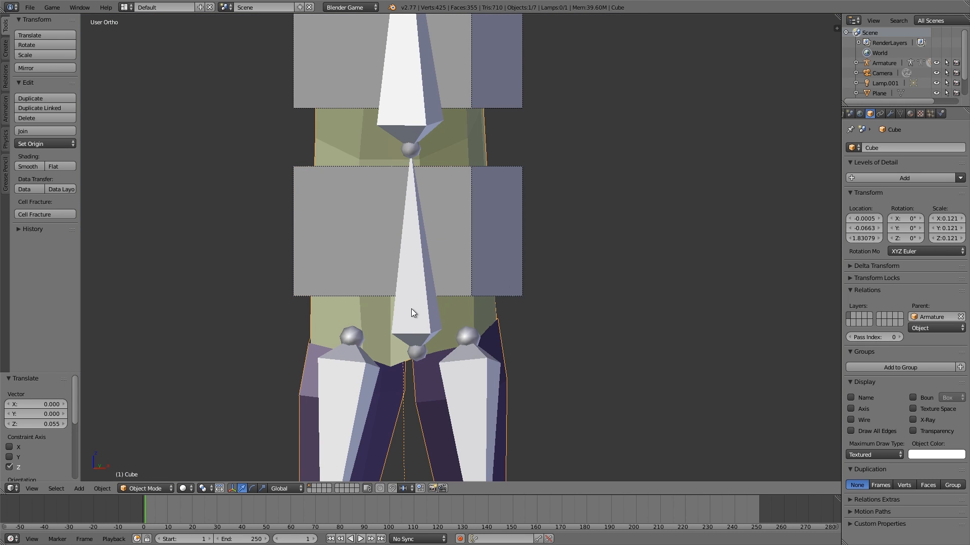
right_click(419, 320)
key("ctrl+Tab")
right_click(426, 307)
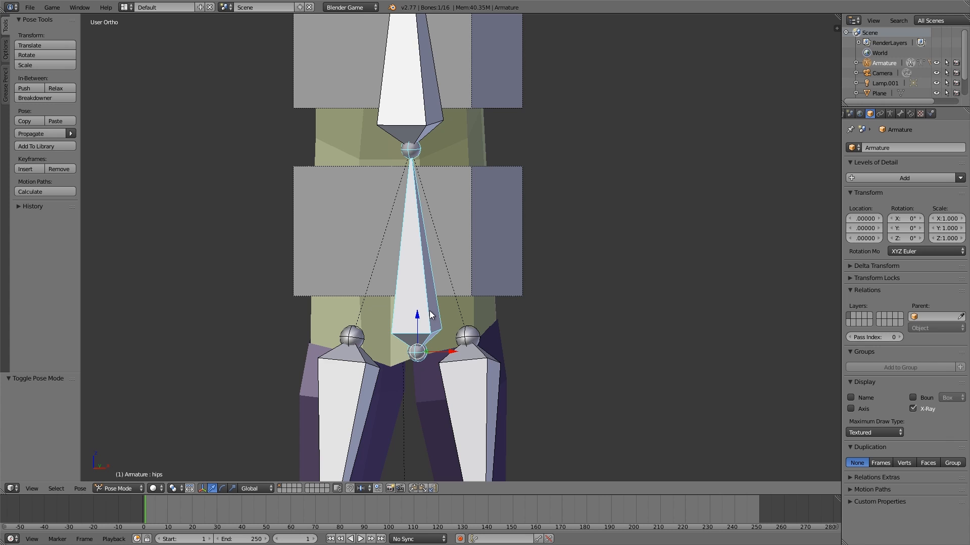
middle_click_drag(404, 298, 476, 275)
scroll(475, 275, "down", 4)
key("Tab")
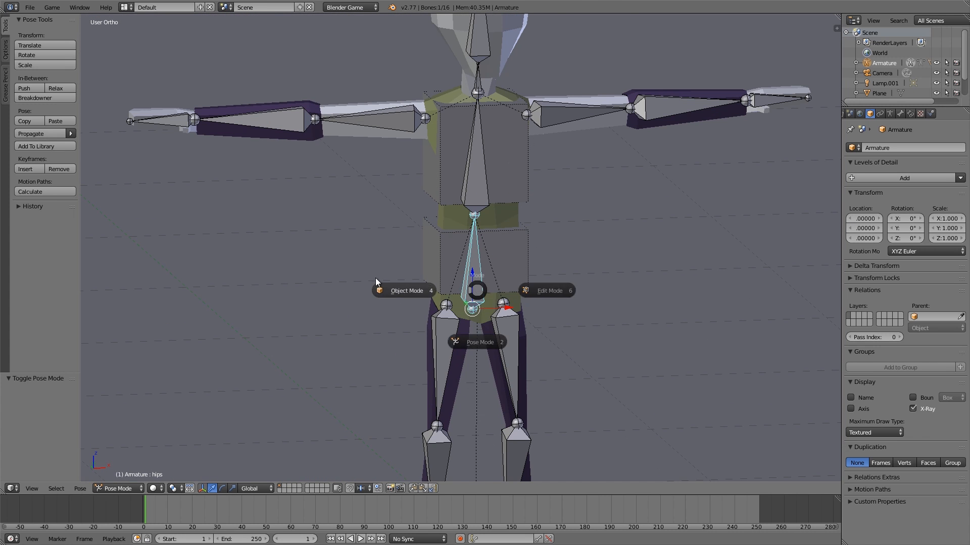
left_click(375, 278)
Examine the bone inside the chest box in pose mode, and select the chest box back in object mode.
right_click(508, 244)
right_click(481, 201)
right_click(481, 201)
key("Tab")
left_click(482, 258)
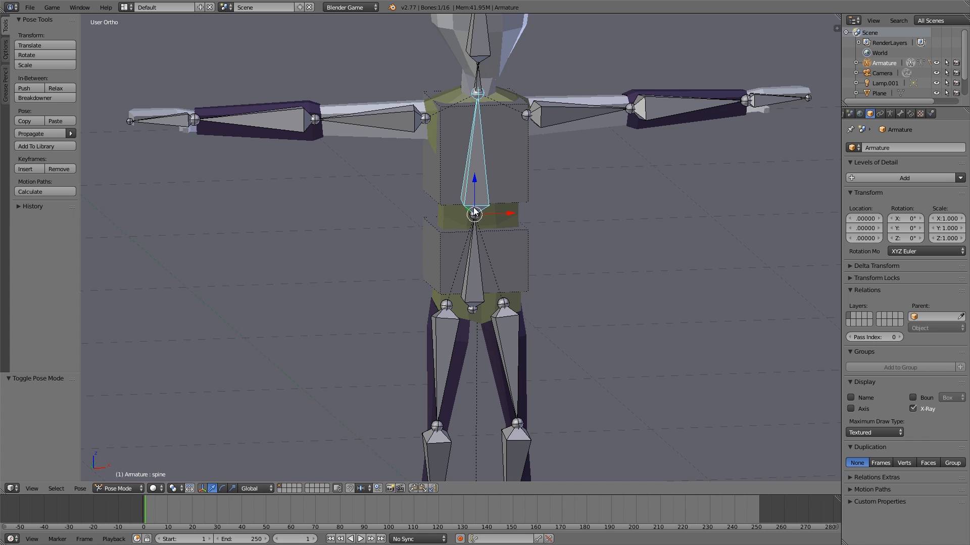
key("ctrl+Tab")
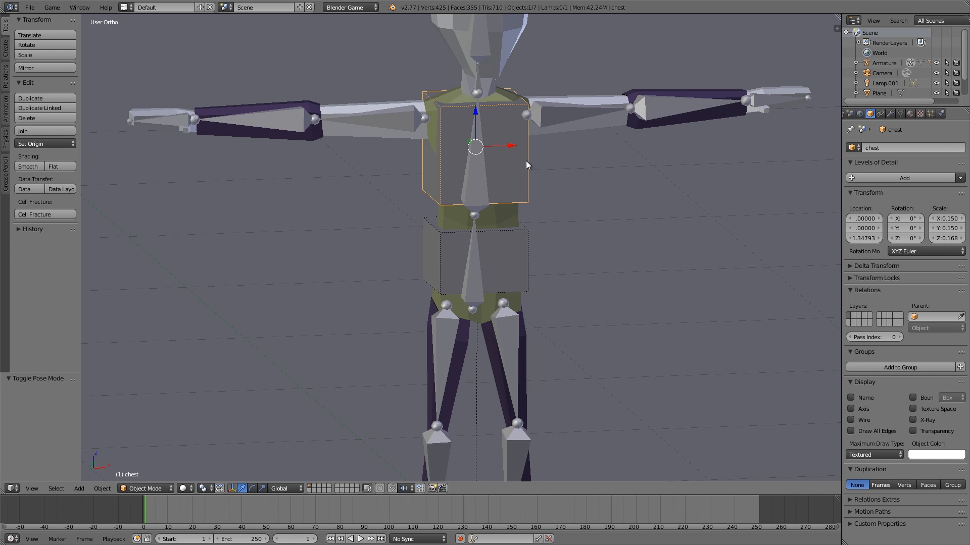
right_click(501, 168)
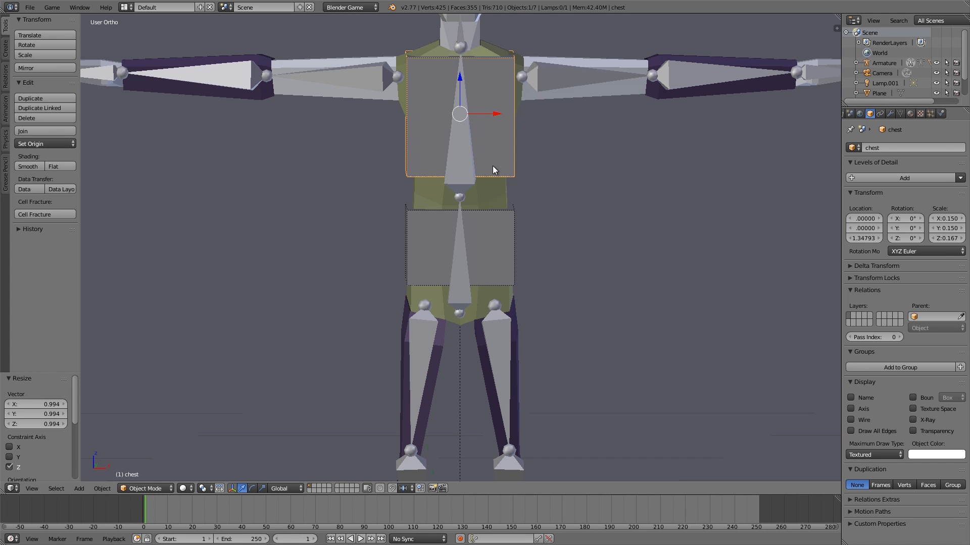
key("s")
key("z")
key("Escape")
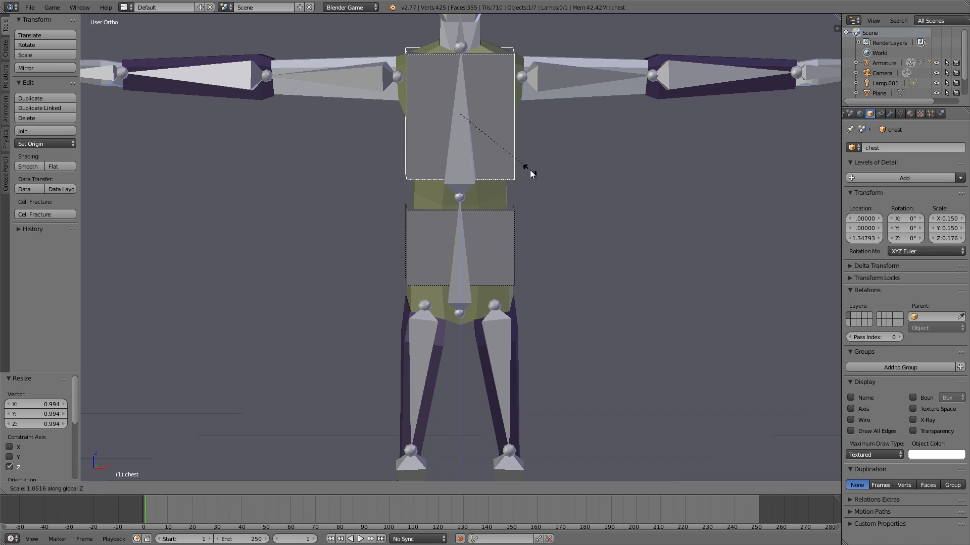
Select the stomach box and set its collision bounds margin to 0.01 in its physics settings.
right_click(498, 237)
middle_click_drag(498, 238, 420, 194)
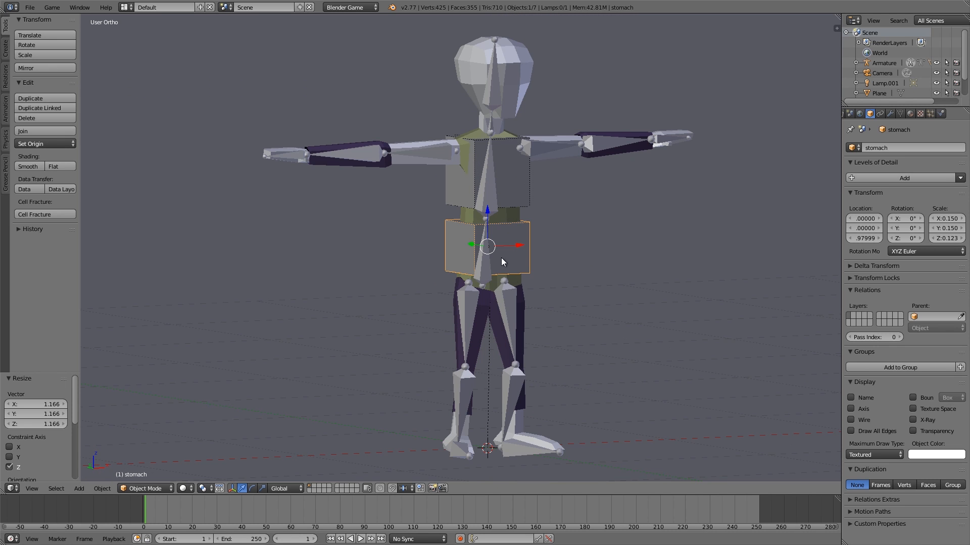
left_click(941, 114)
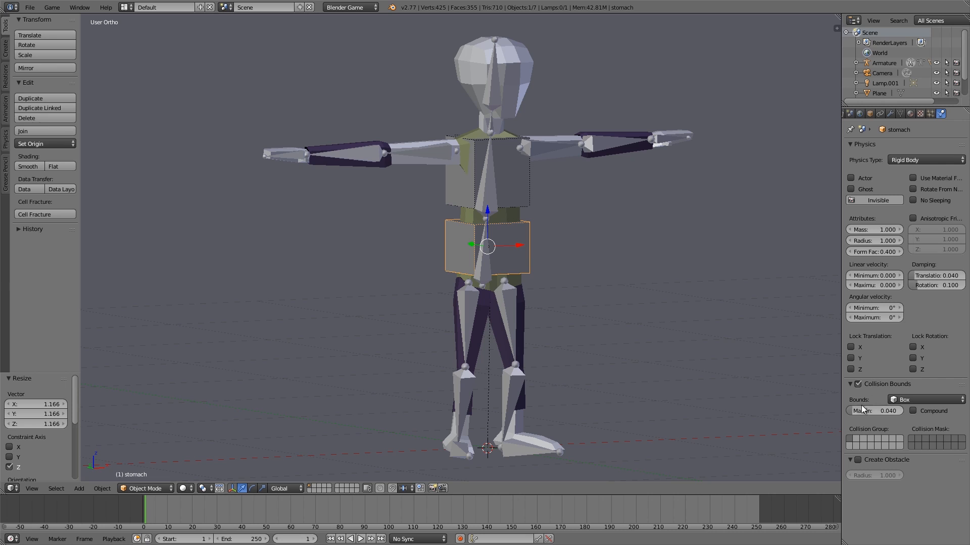
left_click(877, 411)
type("0.01")
key("Return")
Select the chest box and set its collision bounds margin to 0.010 as well.
right_click(490, 162)
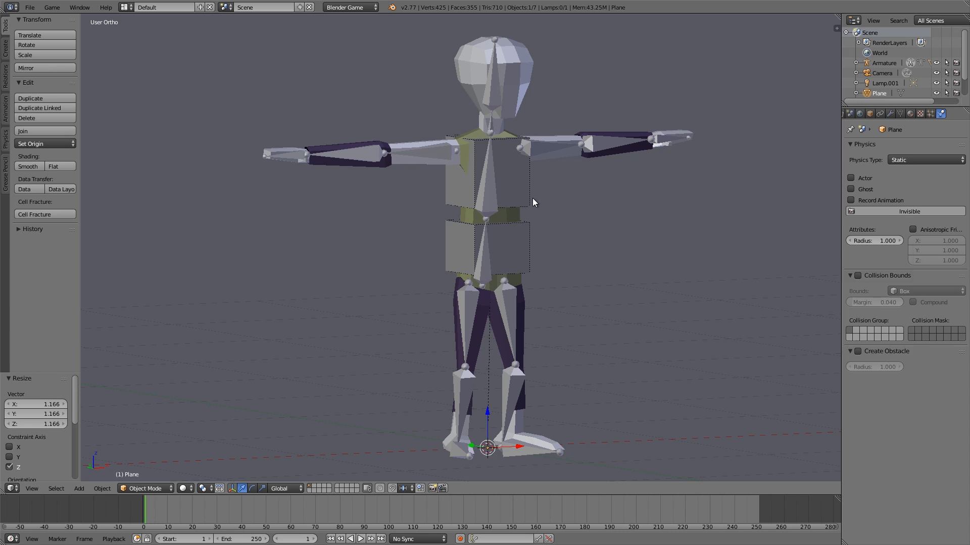
left_click(873, 410)
type("0.010")
key("Return")
Add a Rigid Body Joint constraint to the chest box with the stomach box as its target.
scroll(534, 240, "up", 2)
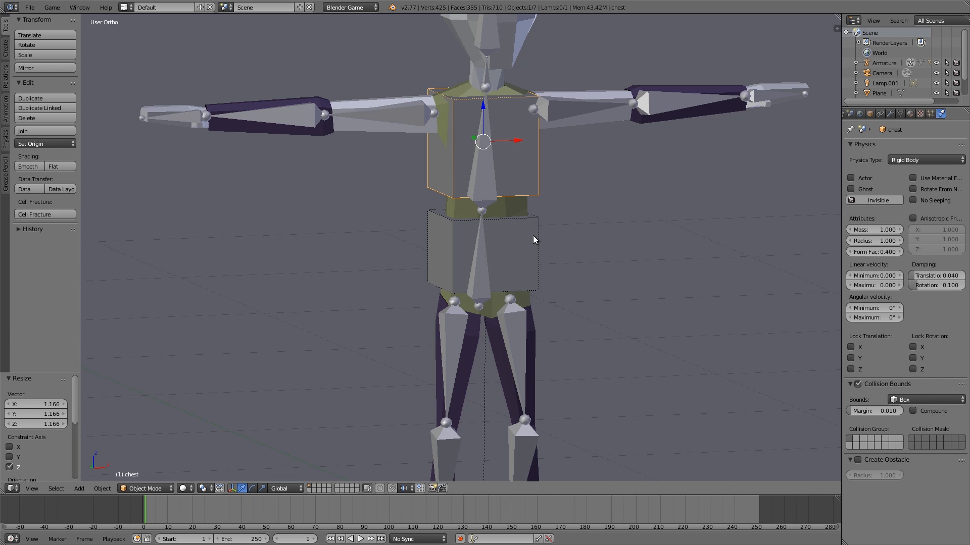
left_click(879, 115)
left_click(879, 148)
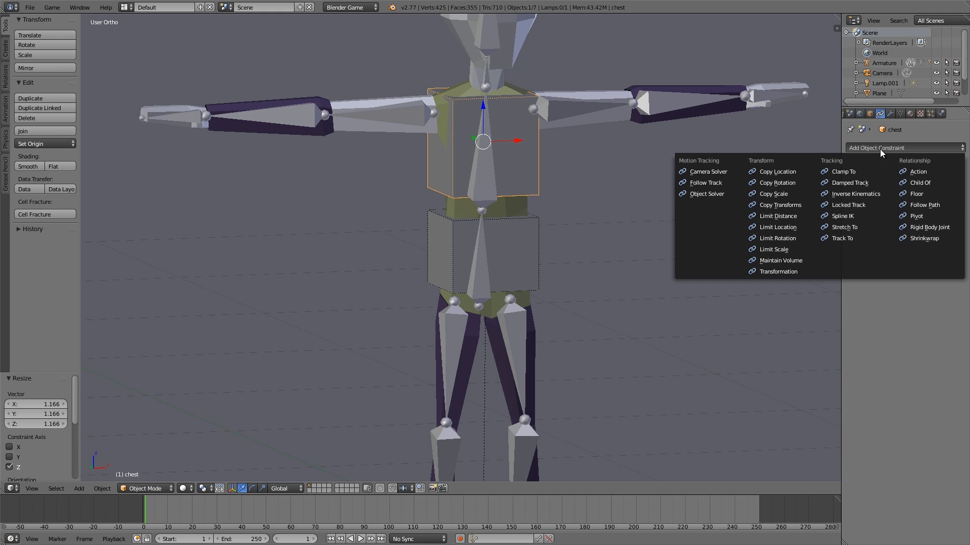
left_click(924, 227)
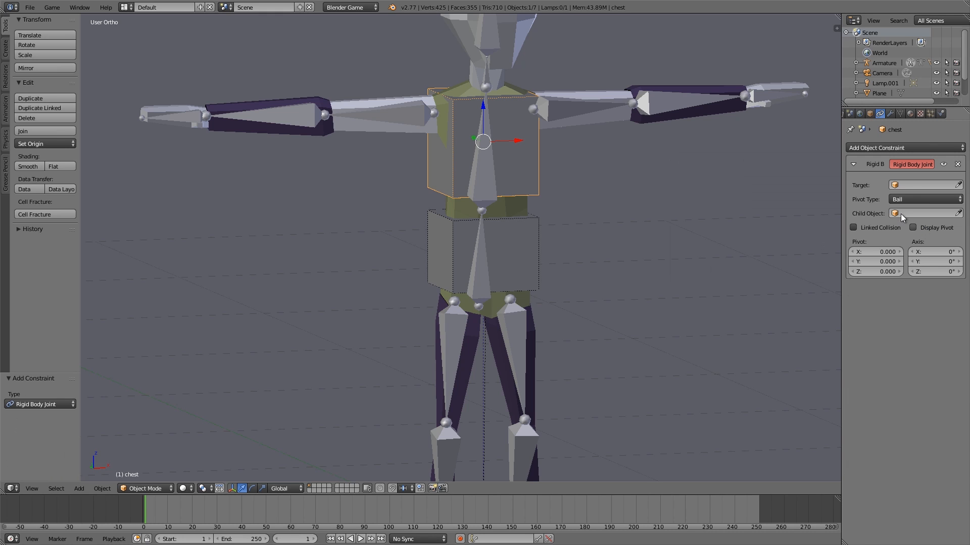
left_click(917, 185)
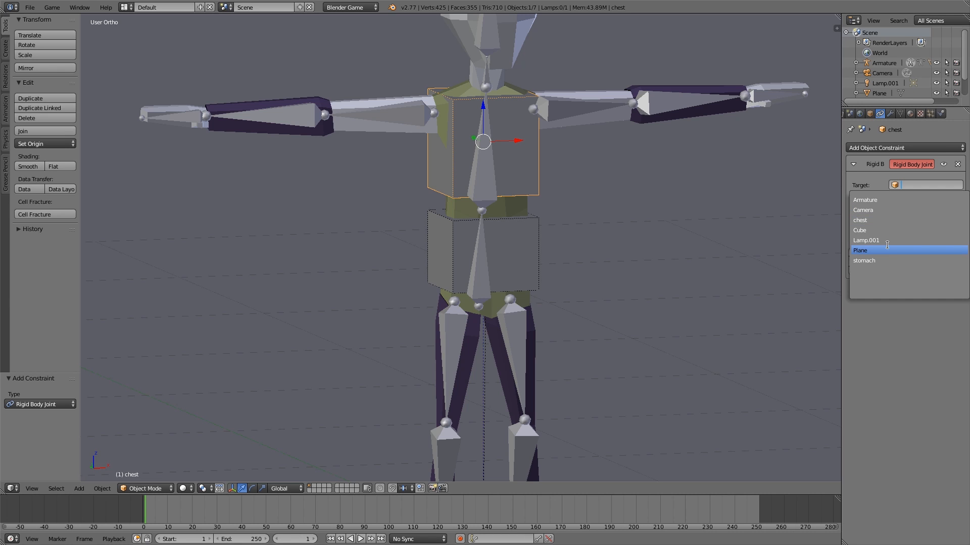
left_click(880, 260)
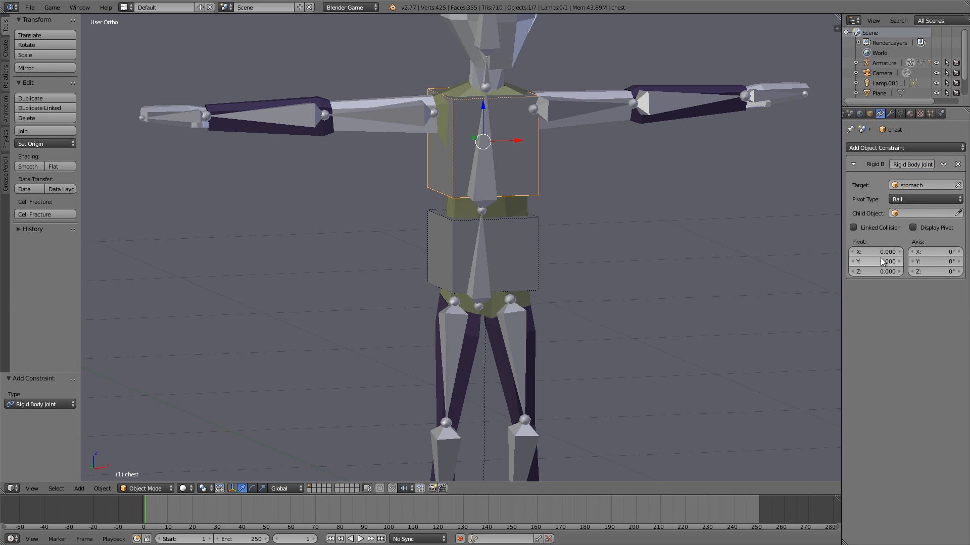
Set the chest joint's pivot type to Hinge and enable its pivot display.
left_click(913, 201)
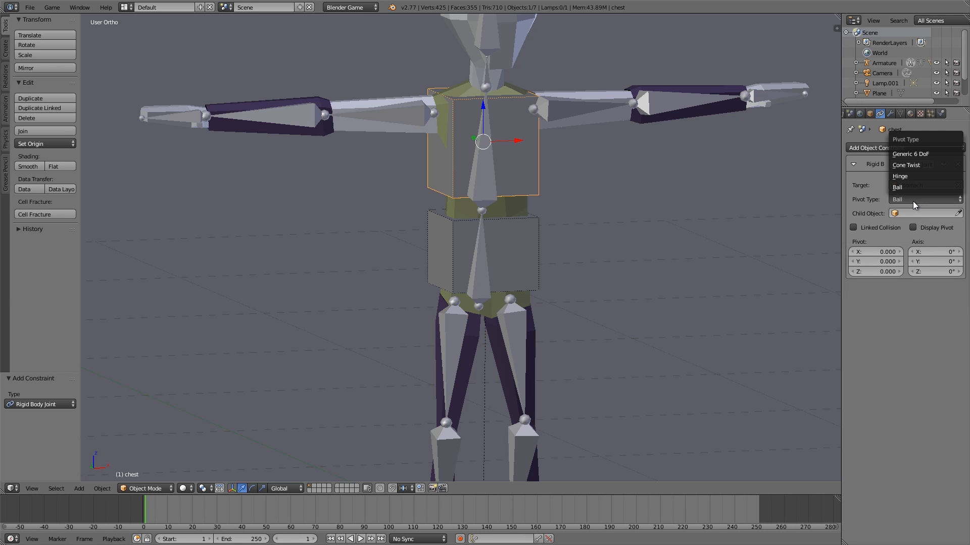
left_click(914, 175)
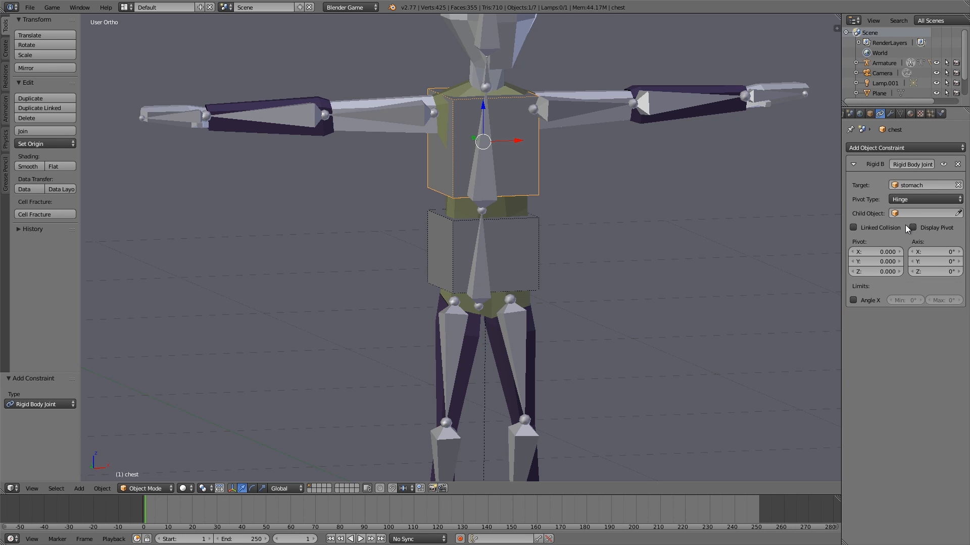
middle_click_drag(596, 242, 513, 259)
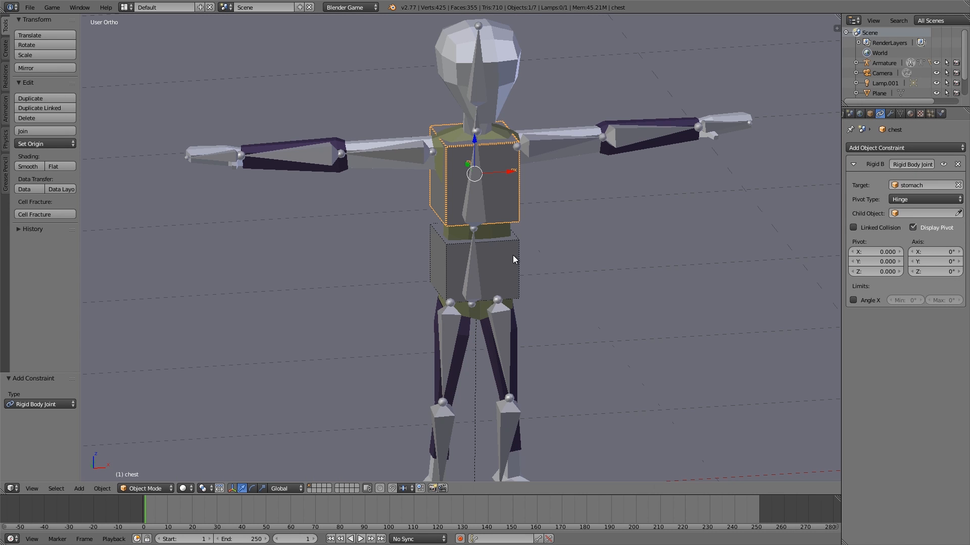
Select the stomach and chest boxes together and apply their scale.
right_click(507, 262)
right_click(514, 188, "shift")
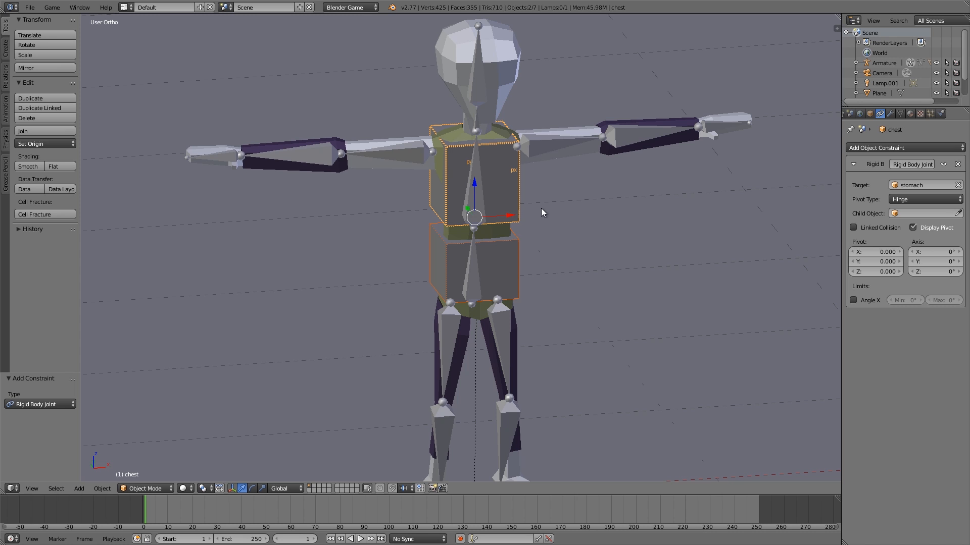
key("ctrl+a")
left_click(524, 229)
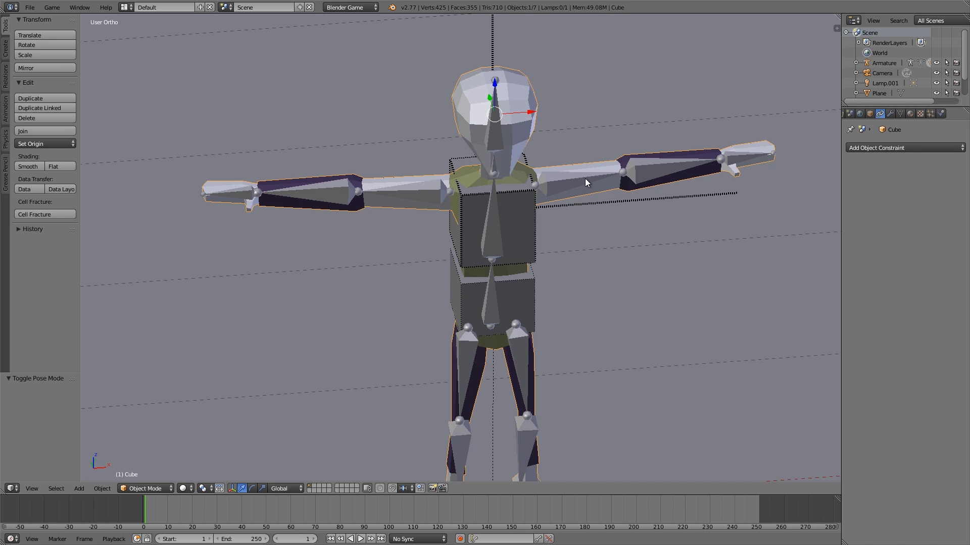
Select the human mesh and set its physics type to No Collision.
right_click(586, 177)
key("g")
right_click(576, 119)
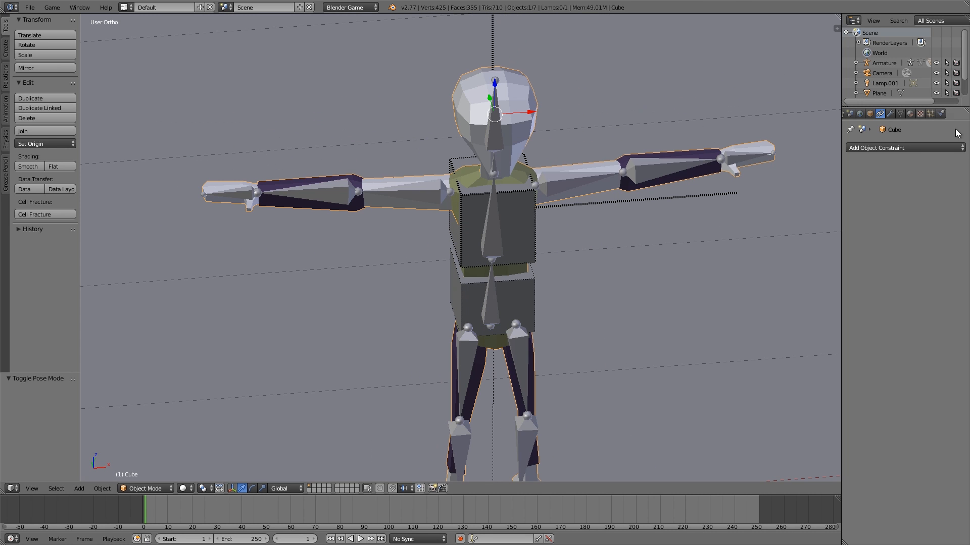
left_click(940, 113)
left_click(900, 160)
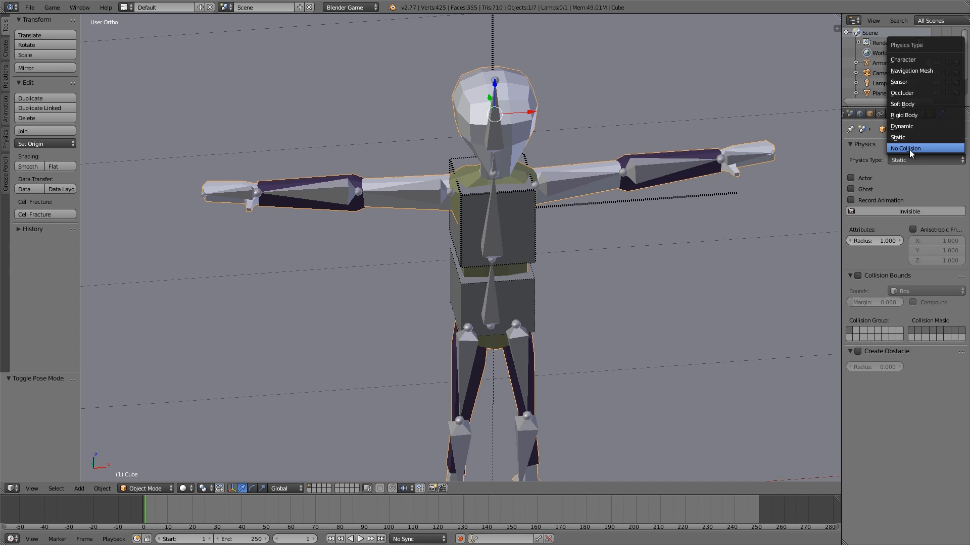
left_click(908, 149)
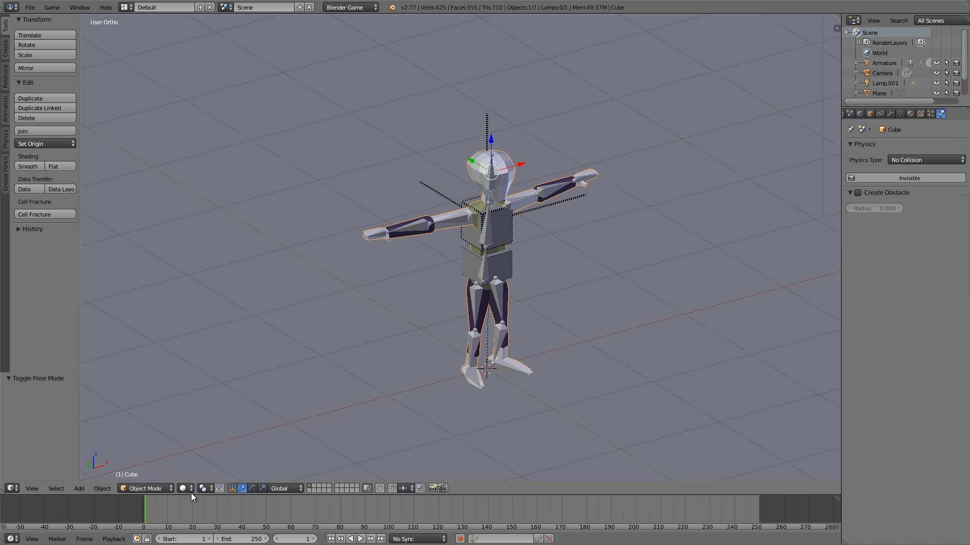
Switch the viewport to Texture shading, run the game to test the jointed boxes, and stop it.
left_click(183, 488)
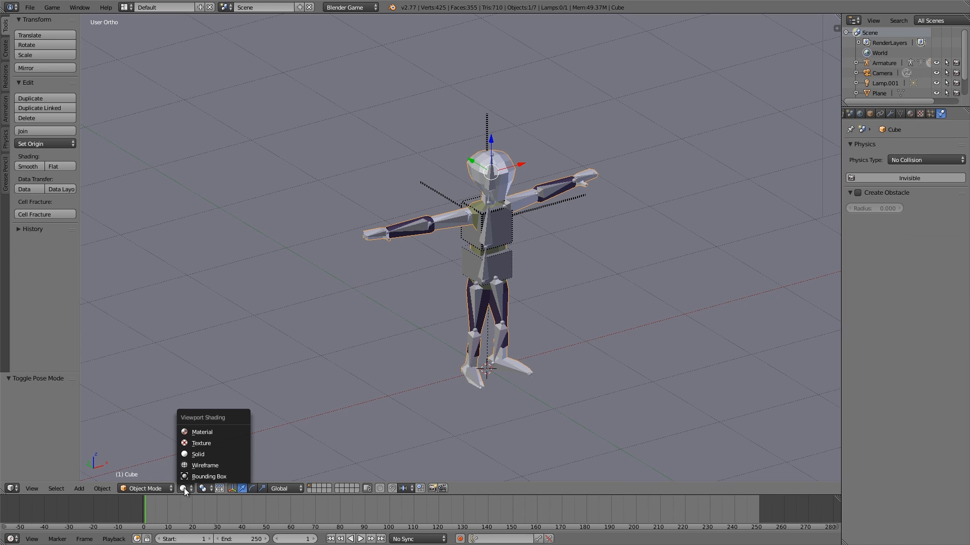
left_click(206, 444)
middle_click_drag(500, 306, 468, 302)
key("p")
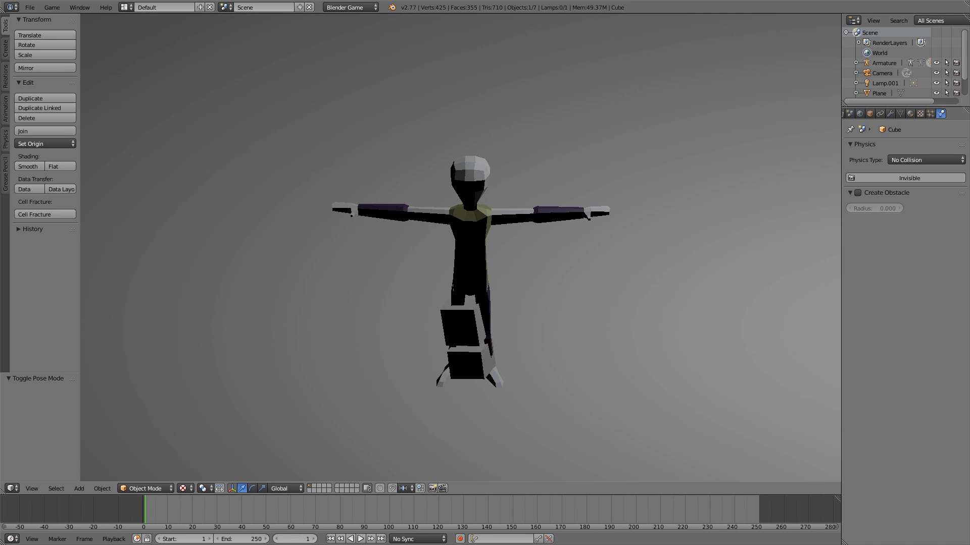
key("Escape")
Run the game again from a side angle to examine how the chest and stomach boxes fall, and stop it.
scroll(451, 296, "up", 3)
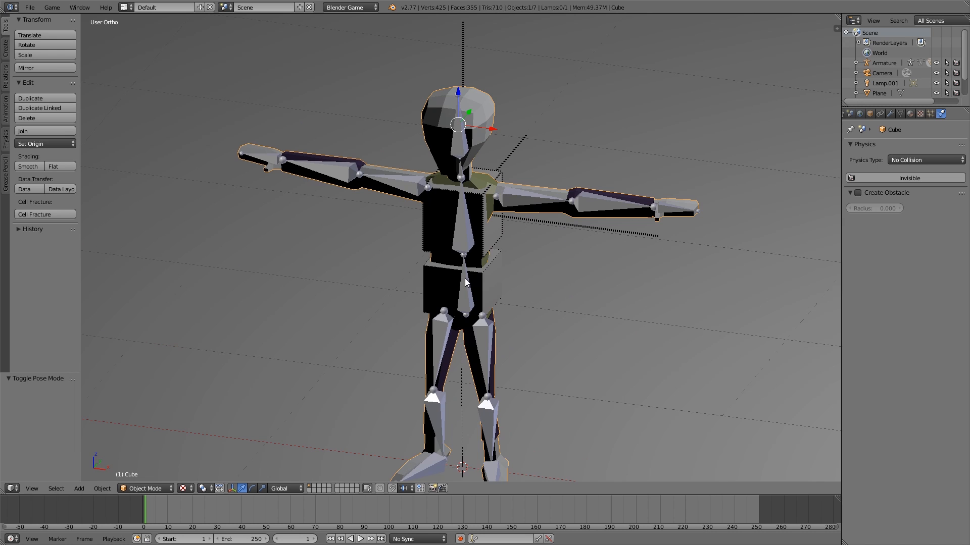
middle_click_drag(521, 283, 460, 224)
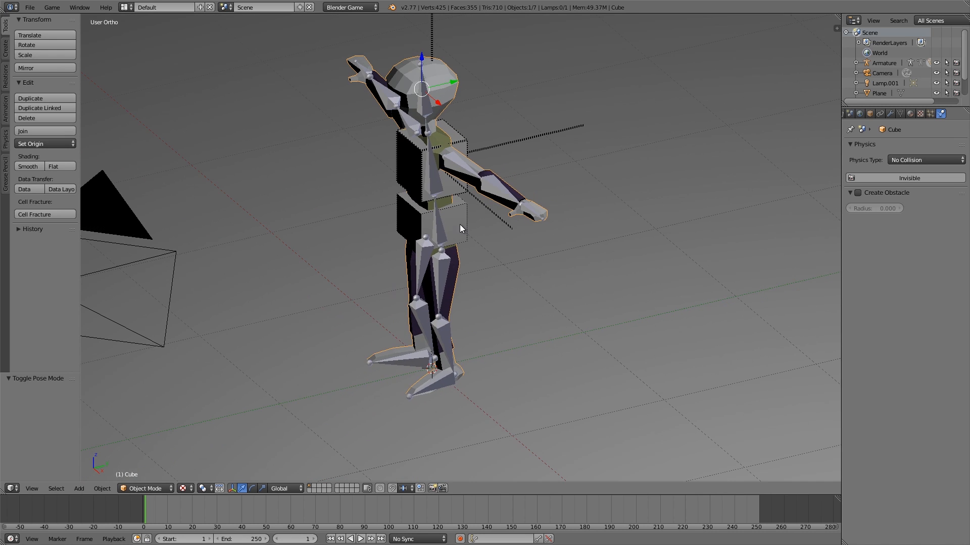
key("p")
key("Escape")
right_click(439, 172)
key("g")
right_click(414, 164)
right_click(459, 220)
key("g")
right_click(449, 223)
Run the game once more from a wider view to check the movement of the two boxes, and stop it.
scroll(480, 221, "down", 3)
middle_click_drag(483, 220, 478, 216)
key("p")
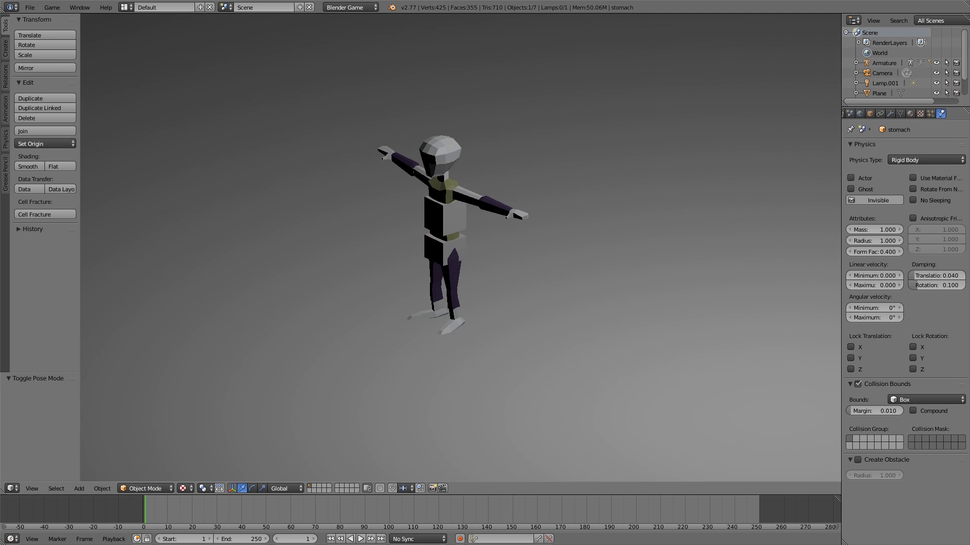
key("Escape")
Select the chest box and set the Z pivot of its Rigid Body Joint to -0.200.
scroll(481, 223, "up", 5)
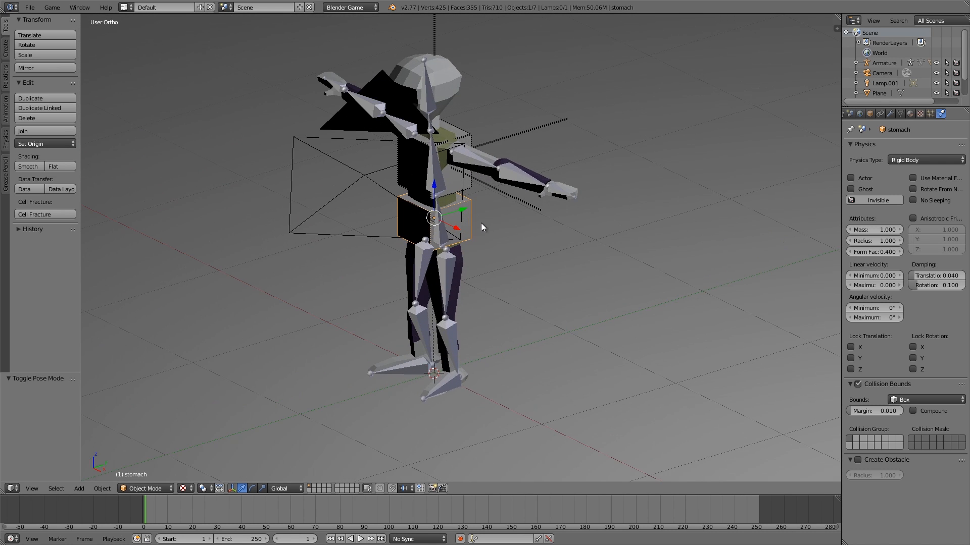
middle_click_drag(532, 144, 454, 156)
right_click(444, 162)
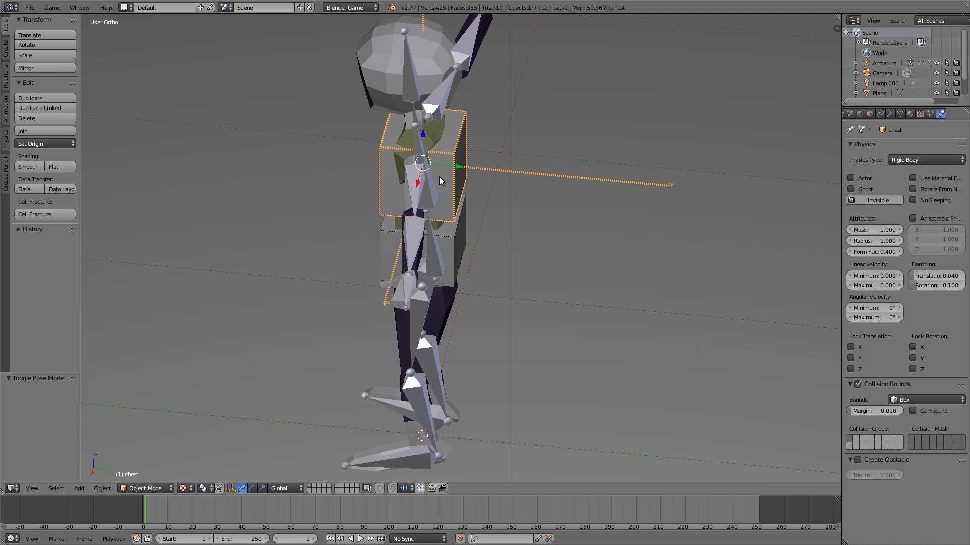
middle_click_drag(407, 191, 500, 234)
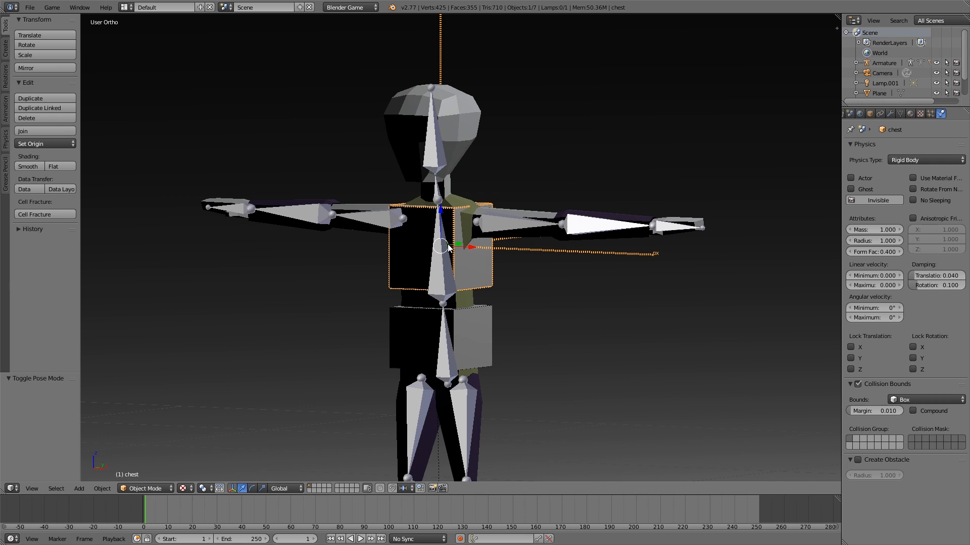
left_click(879, 114)
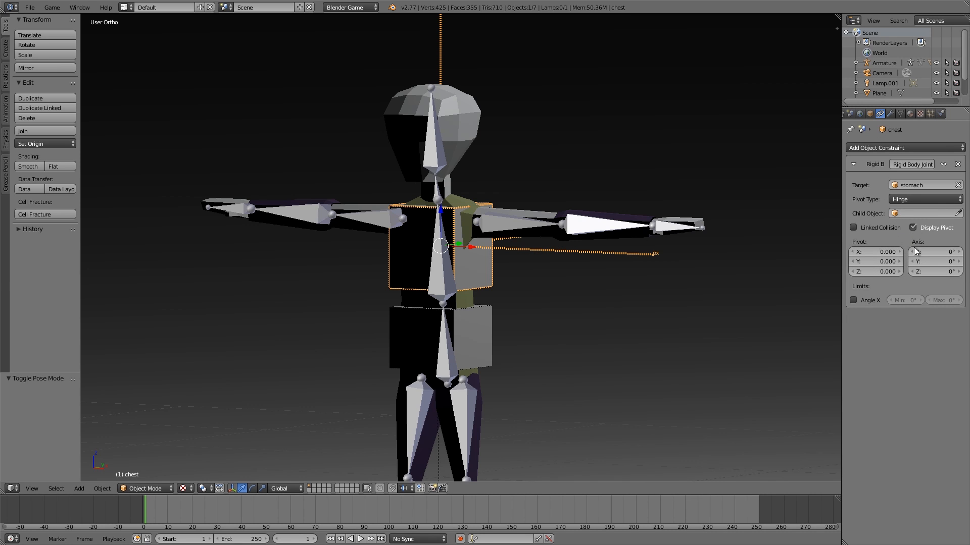
left_click(853, 272)
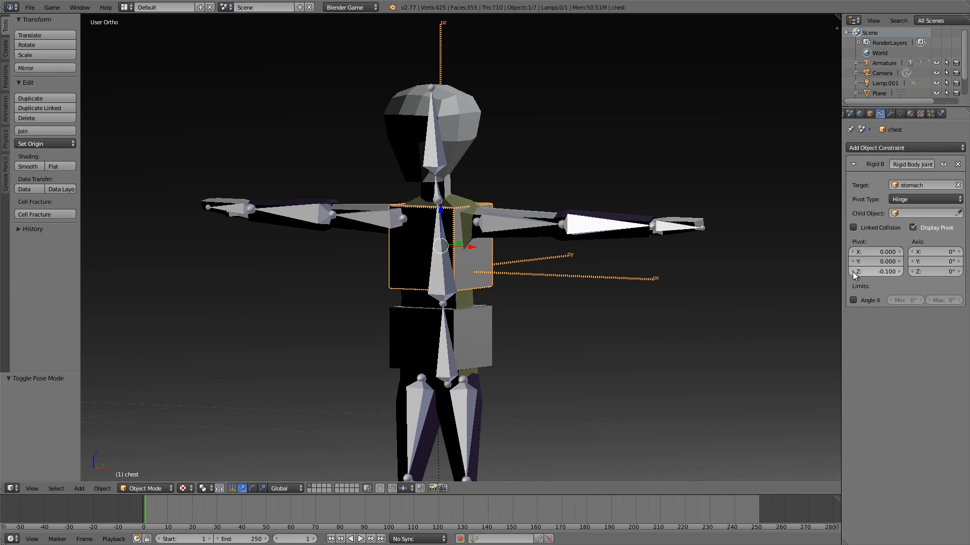
left_click(852, 271)
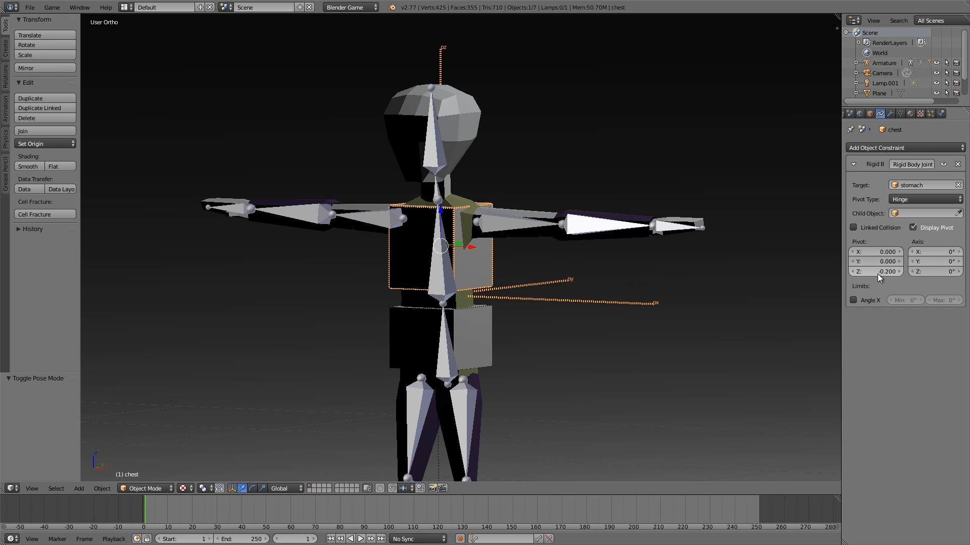
Run the game to check how the chest box hinges on the stomach box with the lowered pivot, and stop it.
middle_click_drag(572, 293, 424, 316)
scroll(424, 332, "down", 4)
key("p")
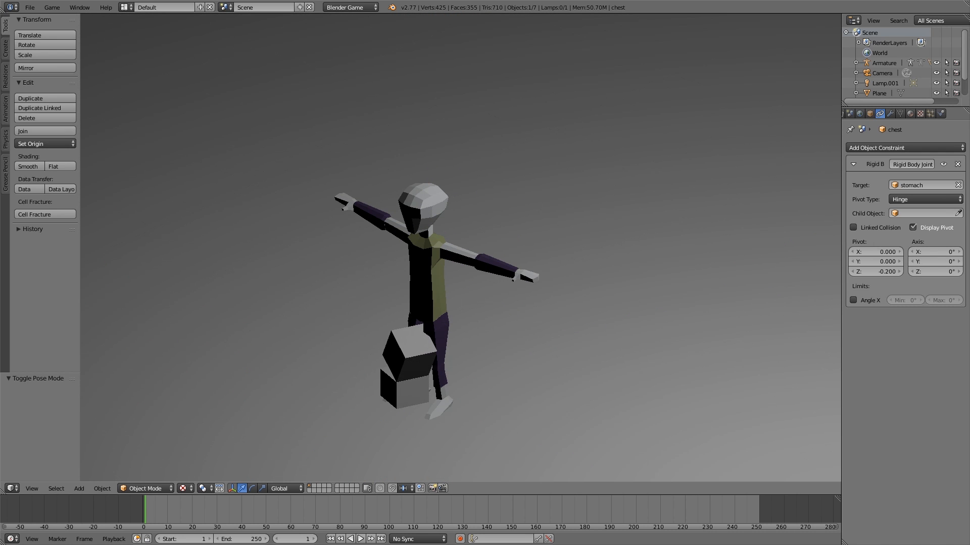
key("Escape")
Duplicate the chest box in place and raise the copy about 0.267 along Z to the neck.
middle_click_drag(462, 284, 469, 253)
key("shift+d")
right_click(526, 278)
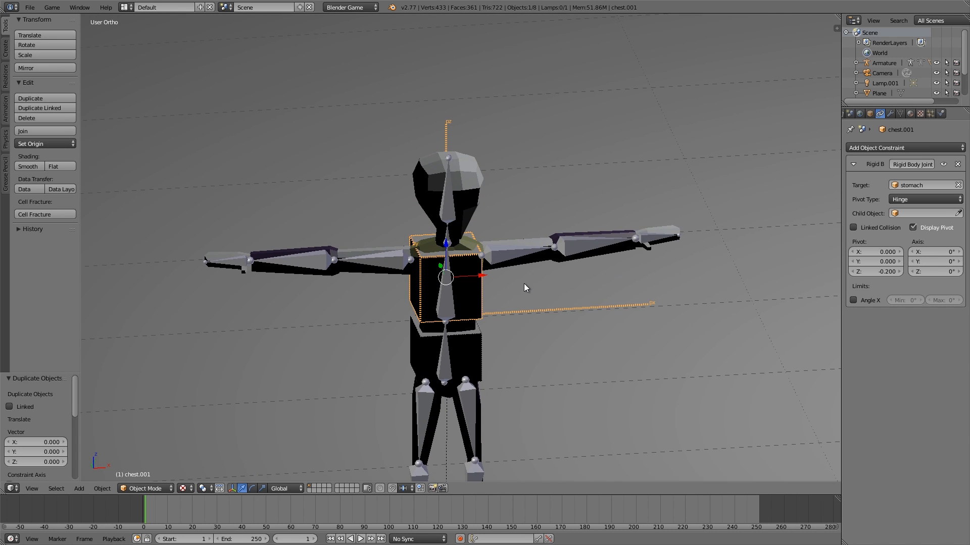
key("g")
key("z")
left_click(511, 252)
Scale the duplicated box down to about 0.445 and rename it "neck".
key("s")
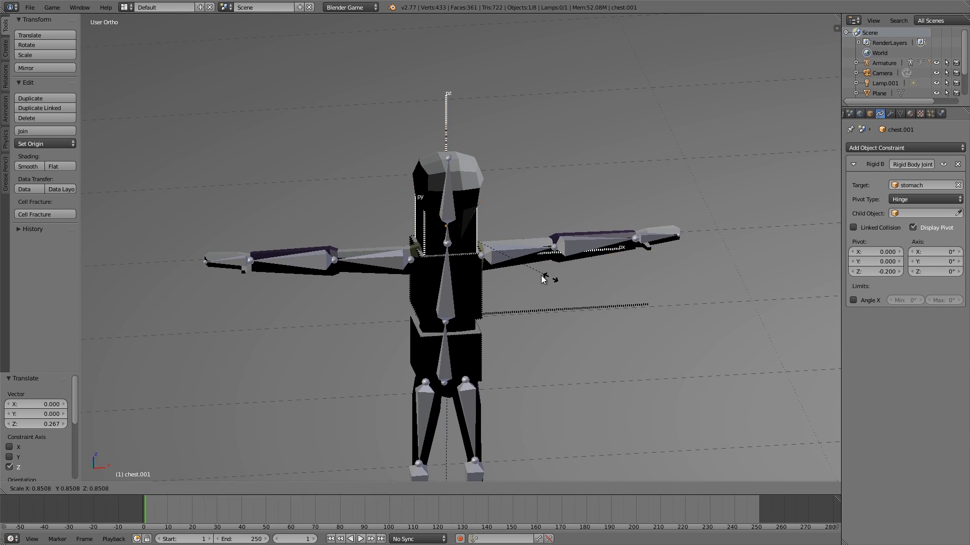
left_click(492, 266)
left_click(869, 114)
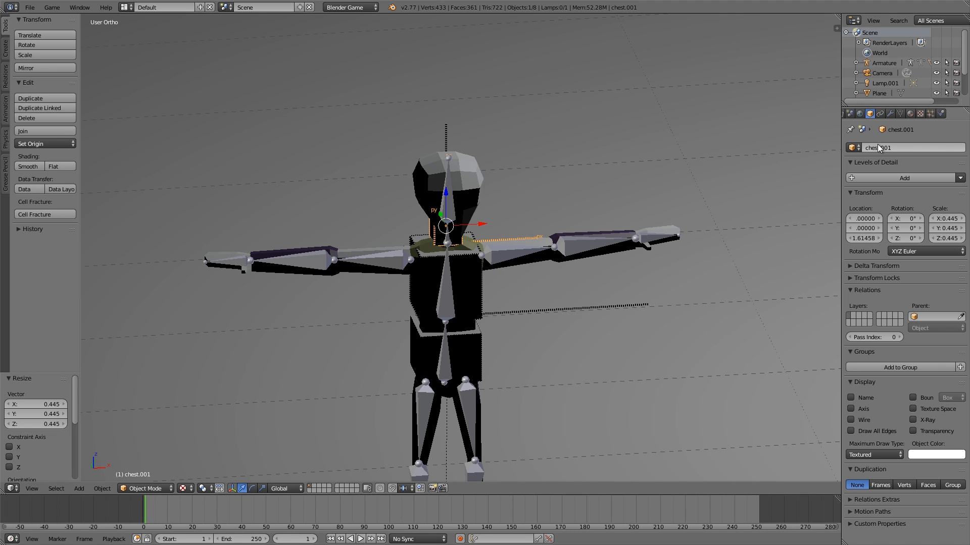
left_click(881, 147)
type("neck")
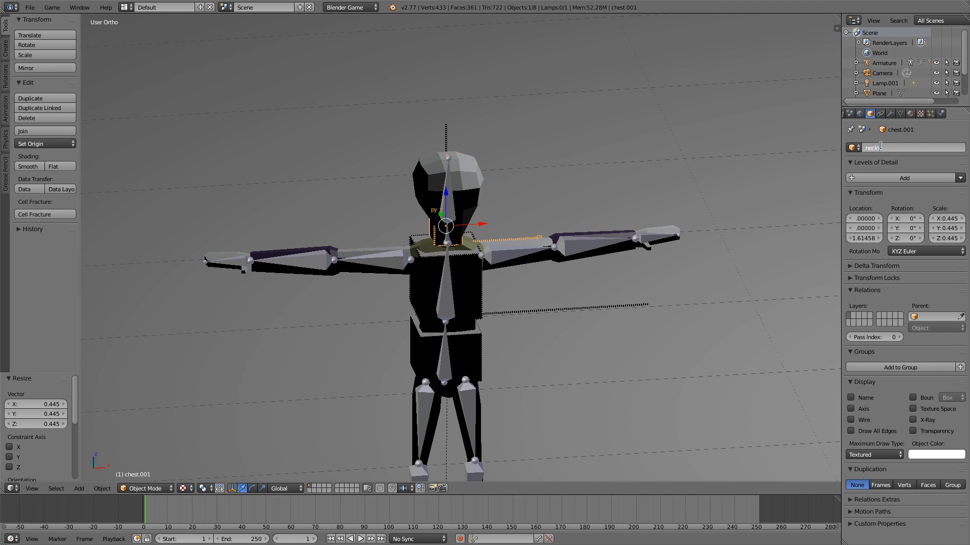
key("Return")
Shrink the neck box further to a scale of about 0.257.
scroll(602, 167, "up", 5)
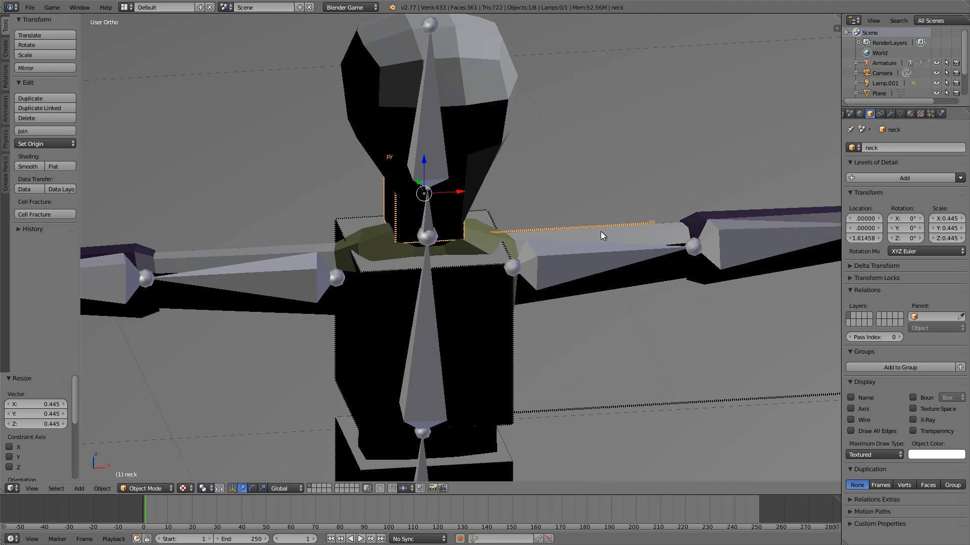
key("s")
left_click(490, 216)
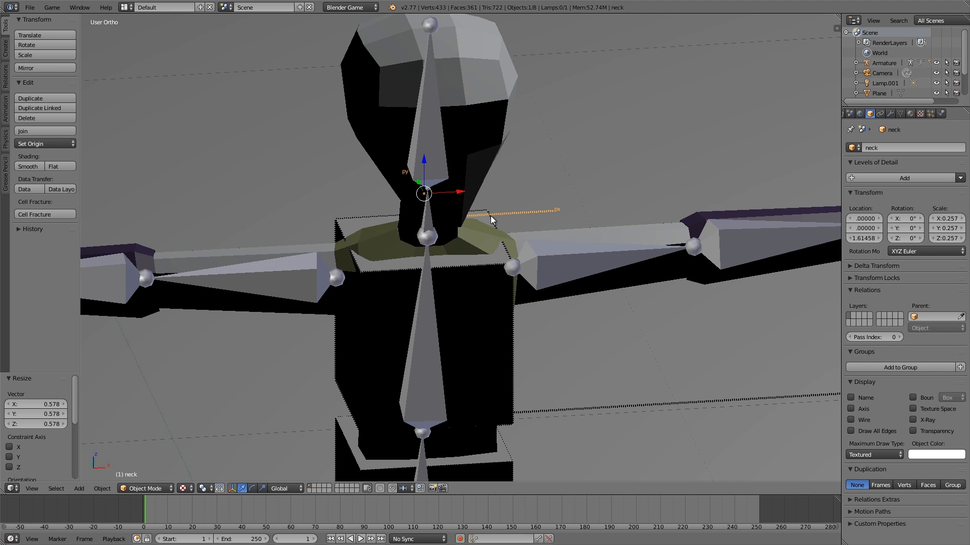
In front wireframe view, rescale the neck box to about 0.348 and lower it slightly to fit the neck.
key("KP_1")
key("z")
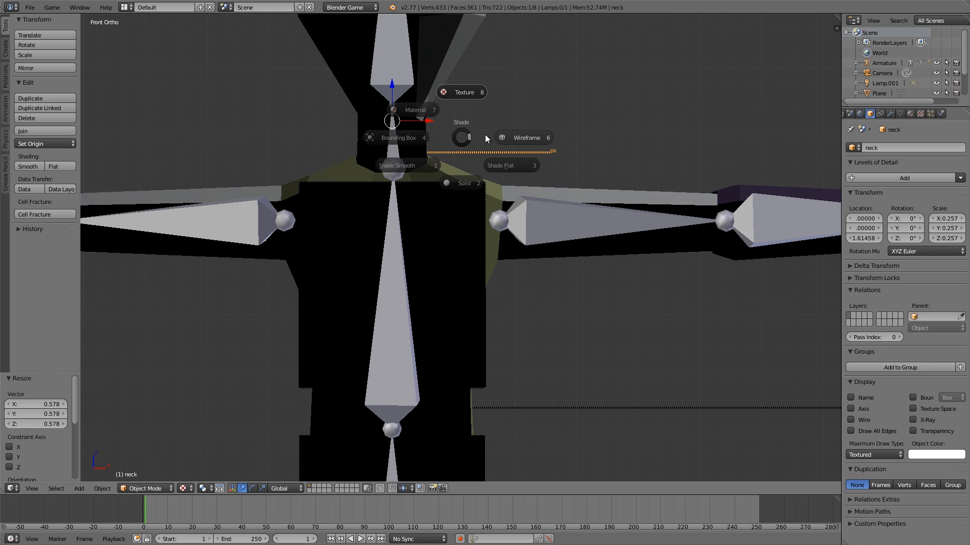
left_click(530, 132)
middle_click_drag(439, 108, 503, 168, "shift")
key("s")
left_click(537, 167)
key("g")
left_click(540, 179)
key("s")
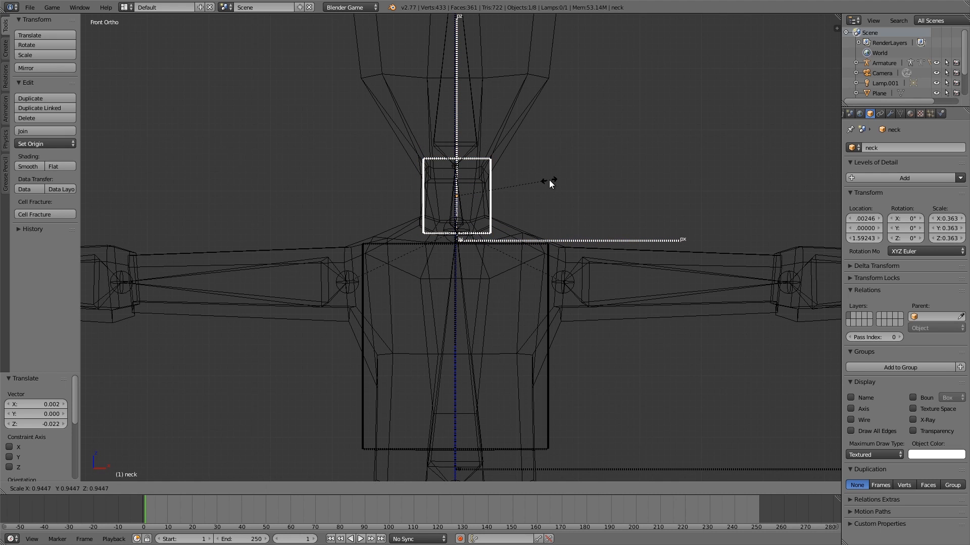
left_click(556, 184)
key("a")
scroll(415, 253, "up", 3)
right_click(371, 241)
key("g")
right_click(383, 231)
right_click(398, 225)
key("g")
right_click(411, 230)
Shift the neck box about -0.032 along Y to line it up with the neck.
middle_click_drag(411, 227, 489, 269)
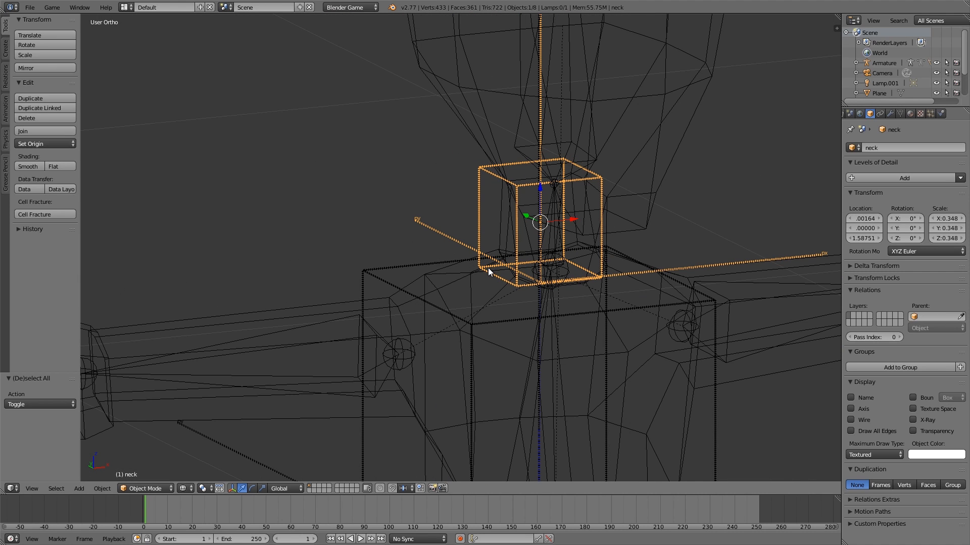
middle_click_drag(488, 268, 557, 284)
key("g")
key("y")
left_click(479, 243)
Scale the chest box along Y to about 0.809 and shift it about -0.010 along Y.
right_click(513, 277)
key("s")
key("y")
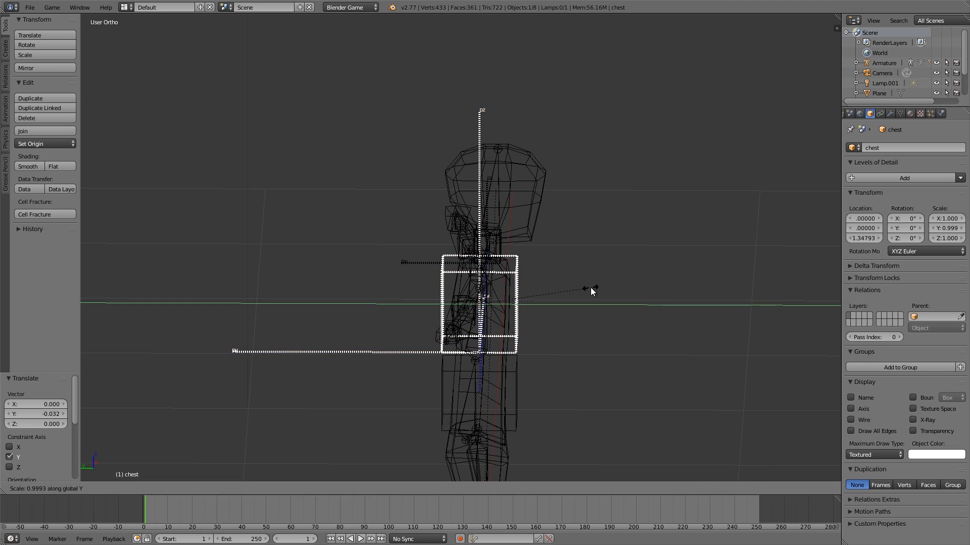
left_click(570, 298)
key("g")
key("y")
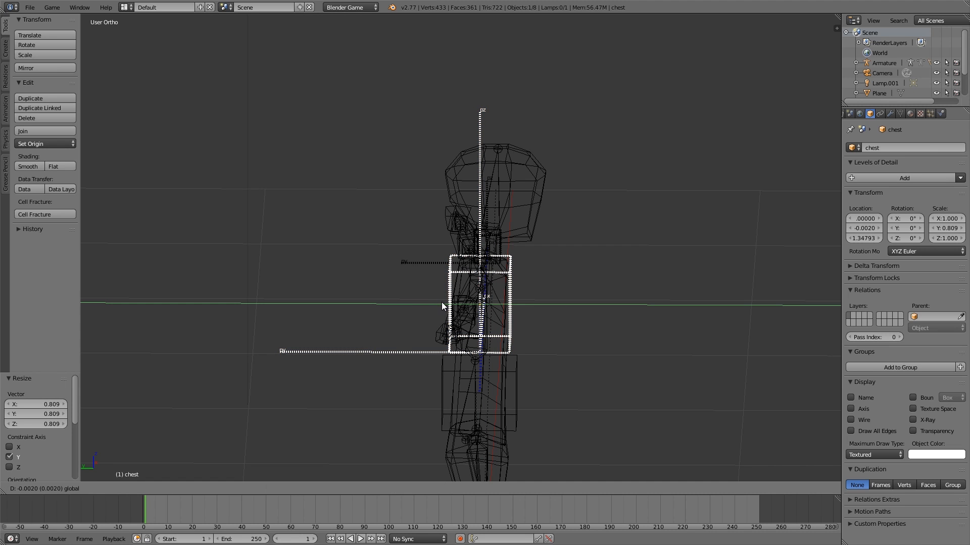
left_click(444, 306)
Narrow the stomach box along Y to fit the body and apply its scale.
middle_click_drag(461, 293, 523, 236)
right_click(509, 271)
right_click(520, 252)
middle_click_drag(509, 271, 550, 268)
key("s")
key("y")
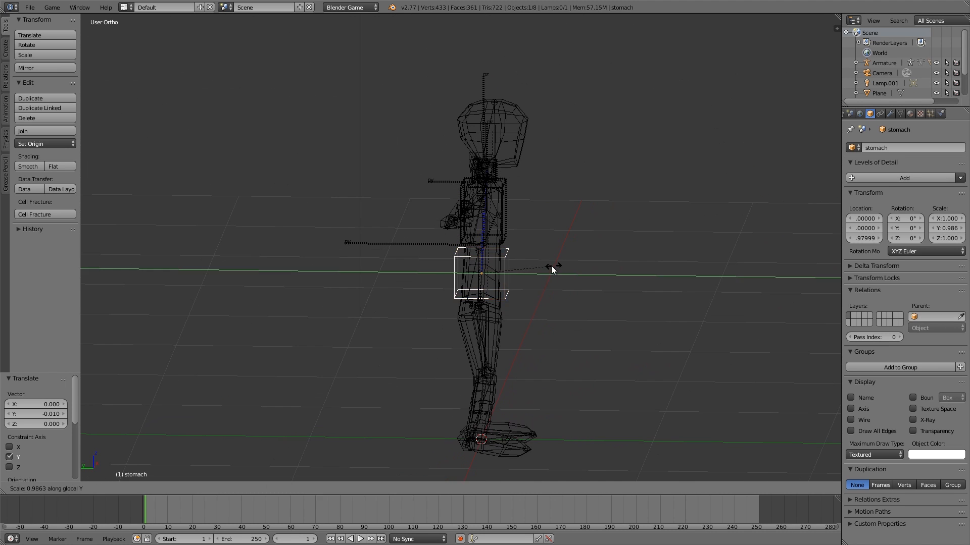
left_click(540, 268)
key("ctrl+a")
left_click(539, 270)
Apply the scale of the chest box and of the neck box.
right_click(505, 222)
key("ctrl+a")
left_click(505, 221)
key("a")
middle_click_drag(505, 223, 484, 135)
scroll(483, 134, "up", 2)
right_click(535, 144)
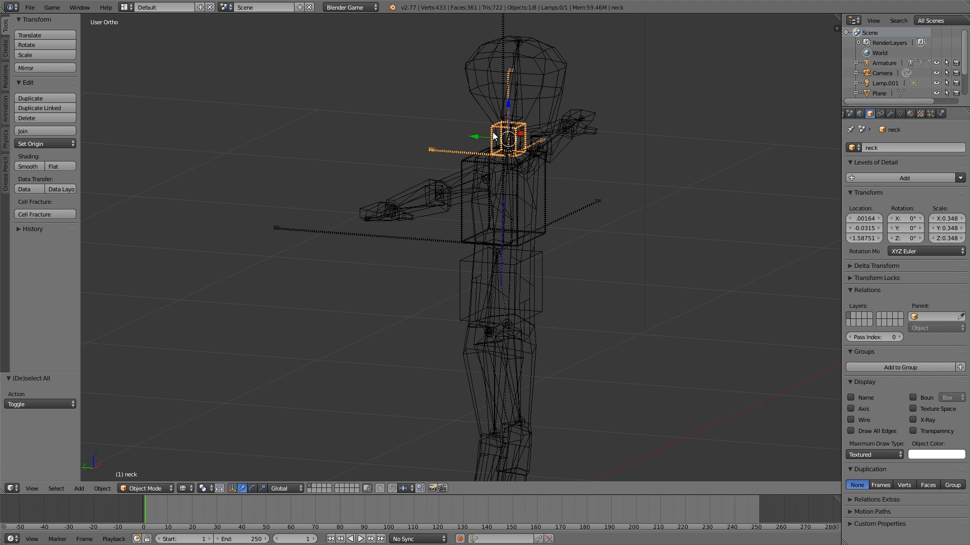
middle_click_drag(544, 147, 488, 275)
key("ctrl+a")
left_click(532, 169)
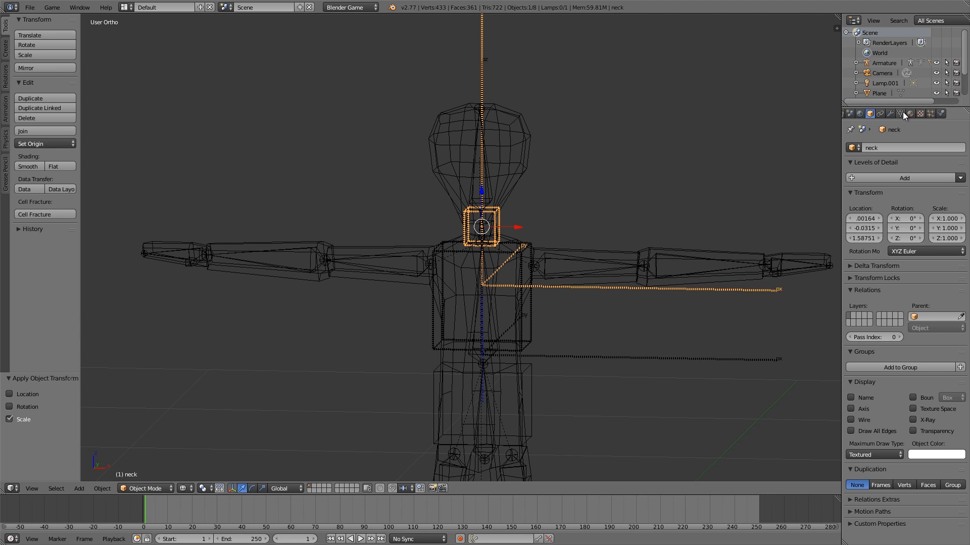
Set the Z pivot of the neck box's rigid body joint to -0.050.
left_click(880, 113)
left_click(855, 271)
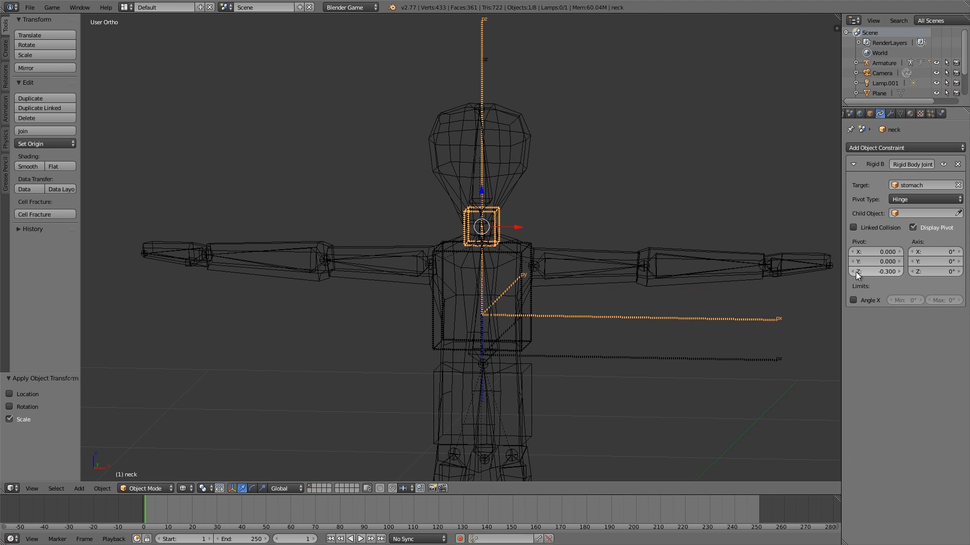
left_click(899, 271)
left_click(899, 272)
left_click(899, 272)
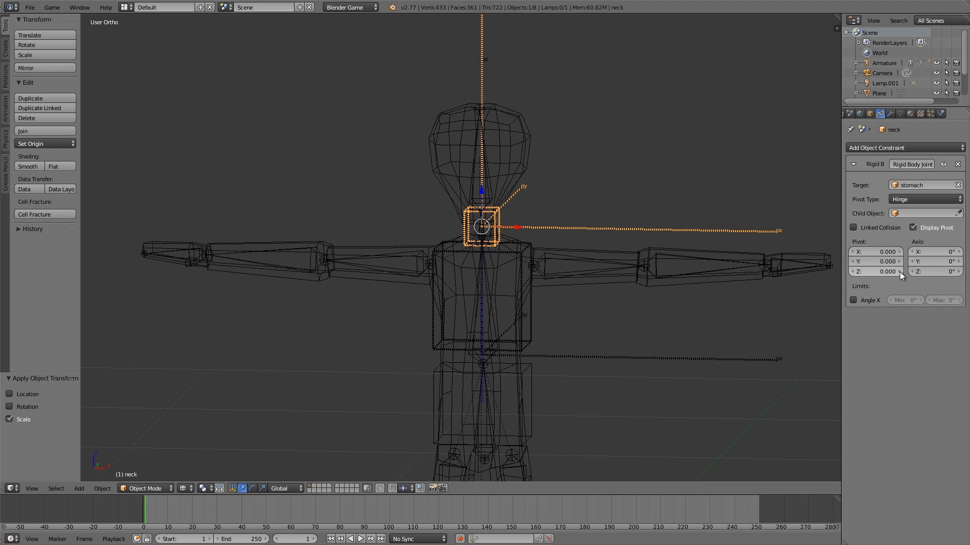
left_click(853, 271)
scroll(528, 283, "up", 4)
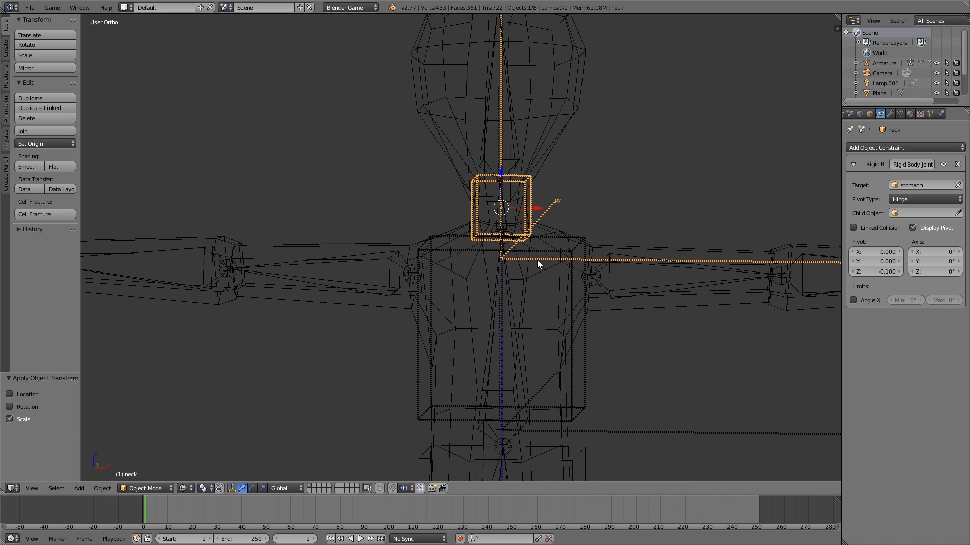
left_click(861, 272)
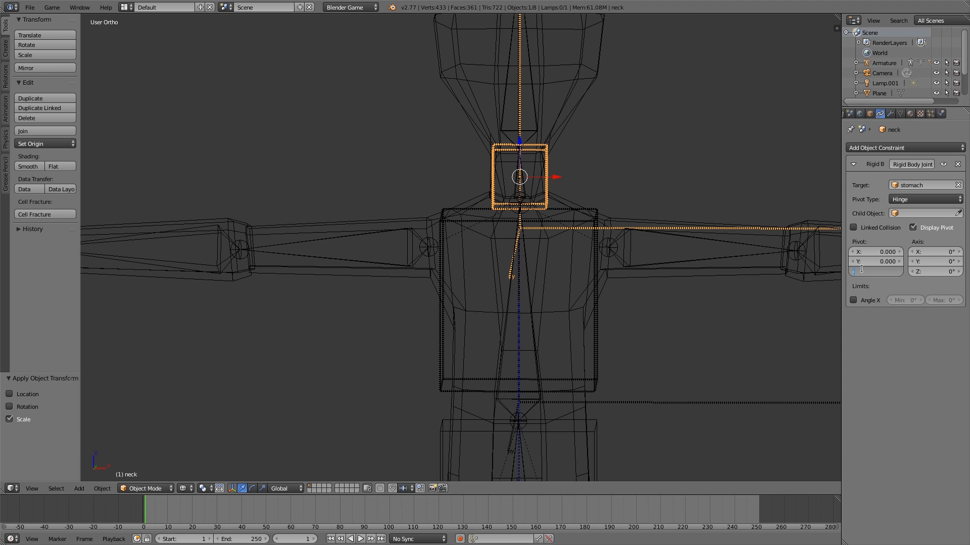
type(".05")
key("Return")
Duplicate the neck box, raise the copy about 0.233 along Z, and enlarge it to roughly the size of the head.
middle_click_drag(505, 167, 400, 229)
middle_click_drag(364, 200, 448, 234)
key("shift+d")
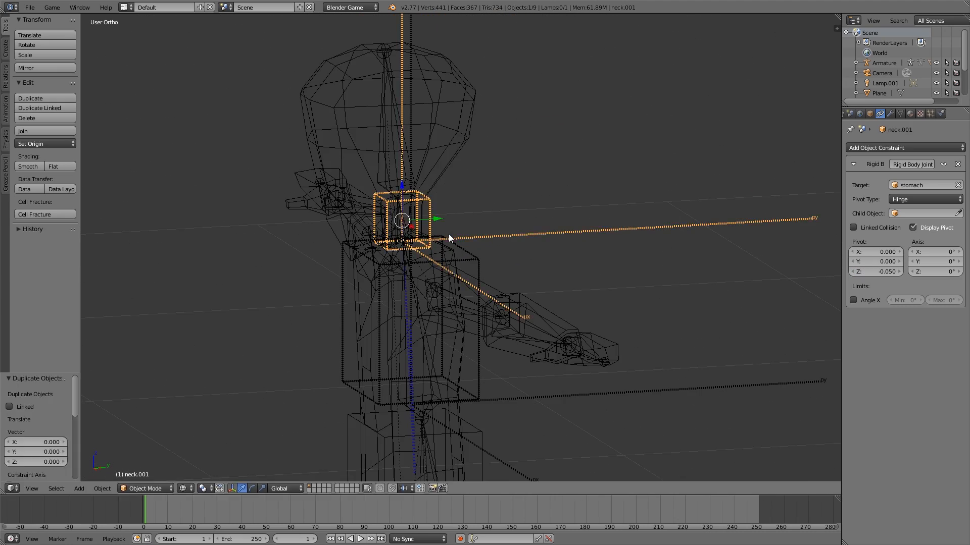
key("z")
left_click(452, 112)
key("s")
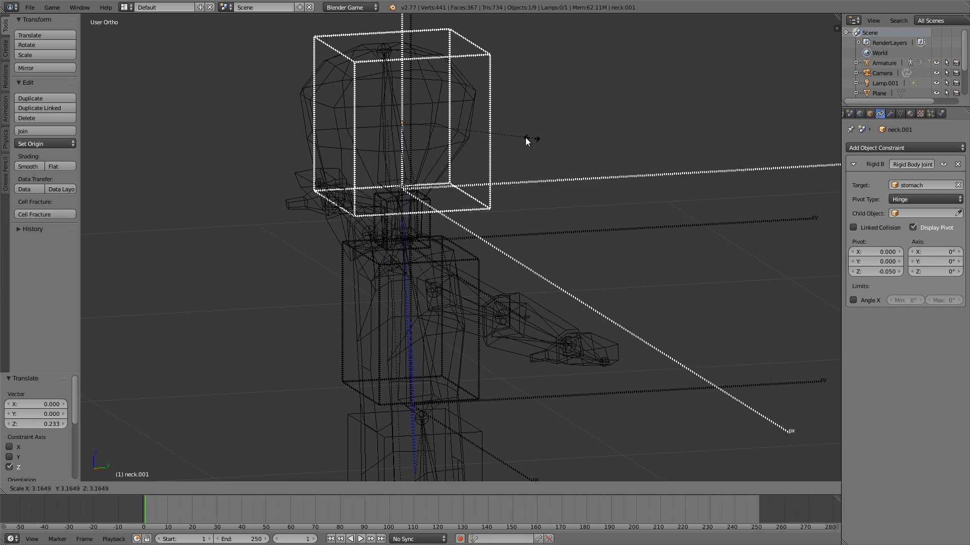
left_click(521, 139)
Resize the duplicated box around the head and shift it along Y to center it on the head.
mouse_move(520, 138)
middle_mouse_down()
mouse_move(483, 143)
mouse_move(541, 199)
mouse_move(532, 248)
mouse_move(505, 271)
mouse_move(607, 288)
mouse_move(565, 242)
mouse_move(553, 205)
middle_mouse_up()
key("s")
left_click(597, 289)
key("z")
left_click(554, 275)
mouse_move(553, 276)
middle_mouse_down()
mouse_move(525, 245)
mouse_move(555, 212)
mouse_move(432, 205)
mouse_move(439, 195)
middle_mouse_up()
key("g")
key("y")
left_click(433, 196)
Adjust the head box's depth along Y, finishing with a scale factor of about 0.886.
key("s")
key("y")
left_click(532, 217)
scroll(464, 199, "down", 3)
middle_click_drag(464, 199, 390, 166)
scroll(485, 196, "up", 3)
key("s")
key("y")
left_click(488, 198)
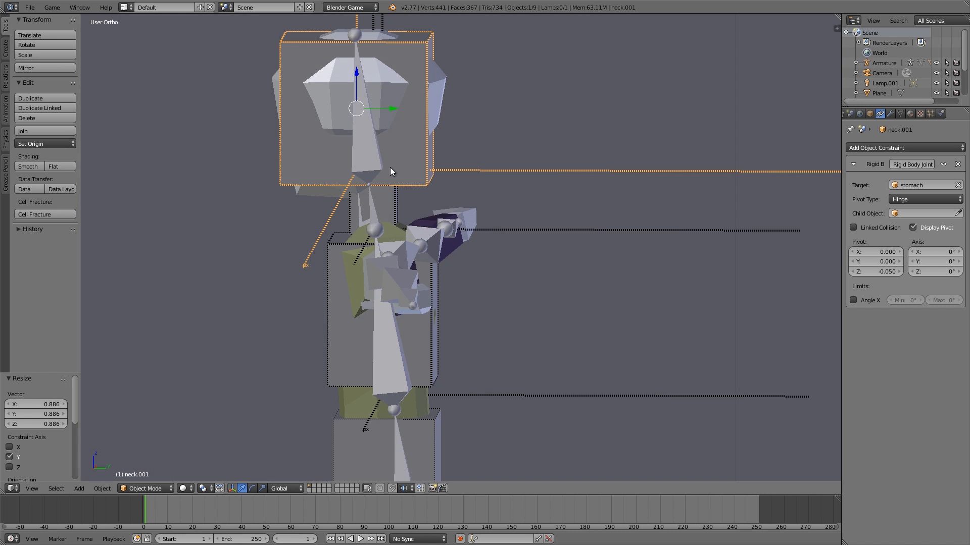
Check the head box's fit in front wireframe view and apply its scale.
key("KP_1")
key("z")
left_click(448, 168)
scroll(492, 174, "up", 4)
scroll(523, 179, "down", 4)
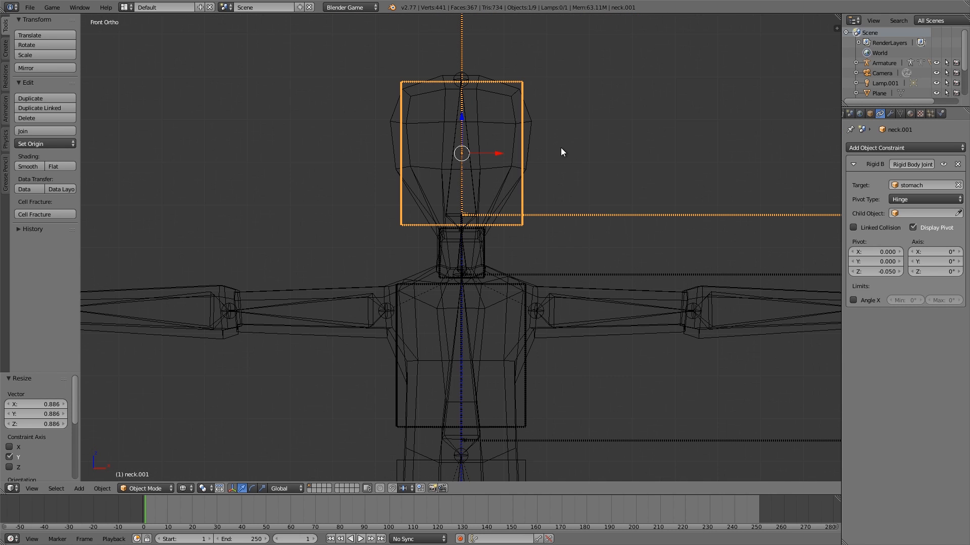
key("ctrl+a")
left_click(539, 150)
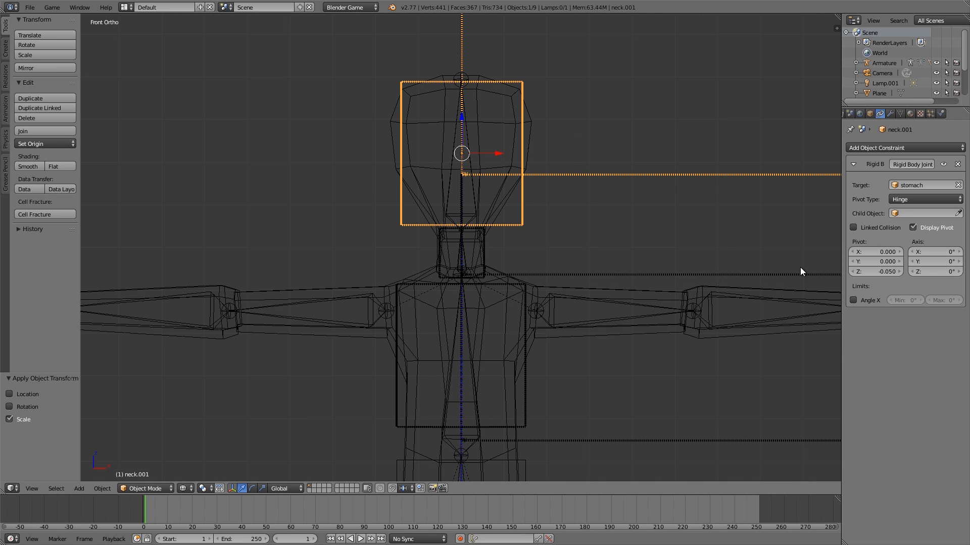
Lower the Z pivot of the head box's rigid body joint to -0.175.
left_click(853, 272)
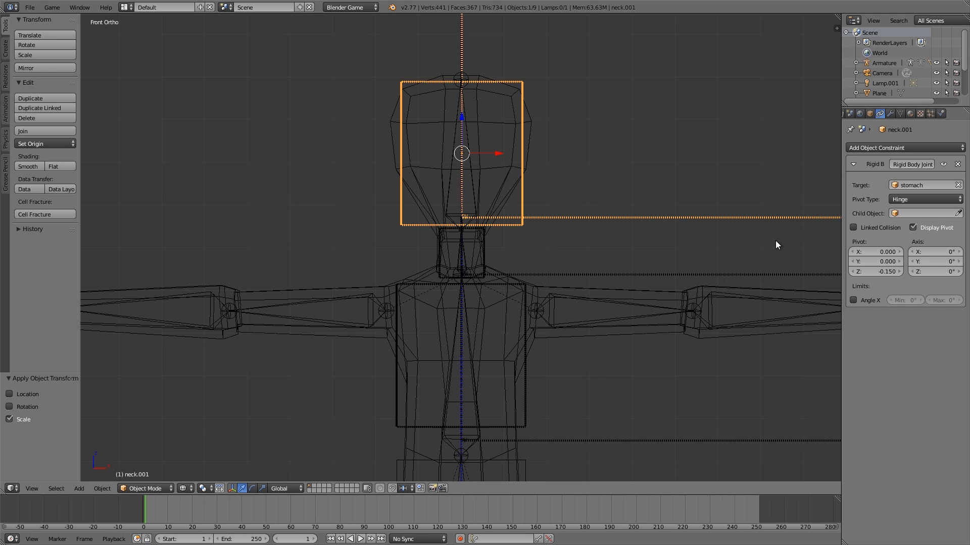
middle_click_drag(469, 241, 480, 222)
left_click(868, 270)
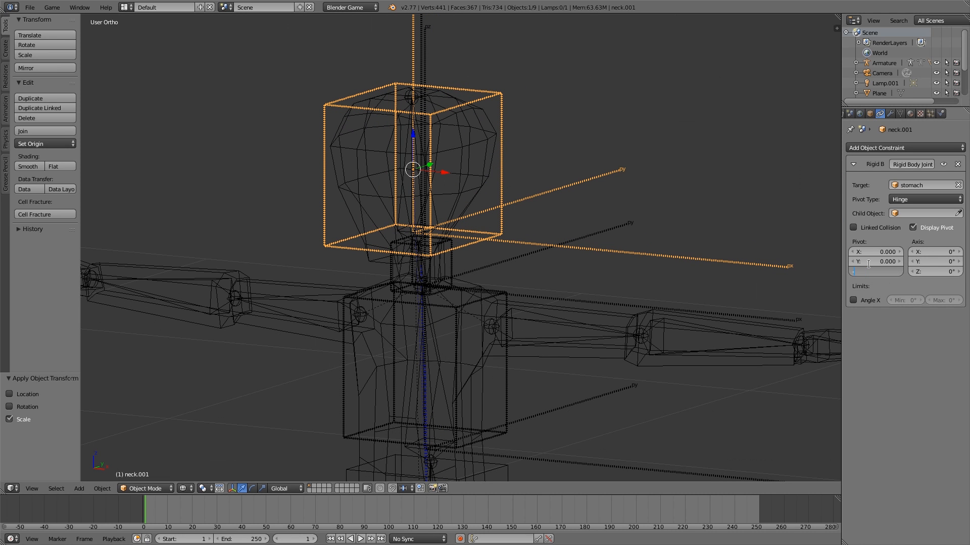
type("-.175")
key("Return")
Set the neck box's rigid body mass to 0.5.
middle_click_drag(460, 221, 421, 196)
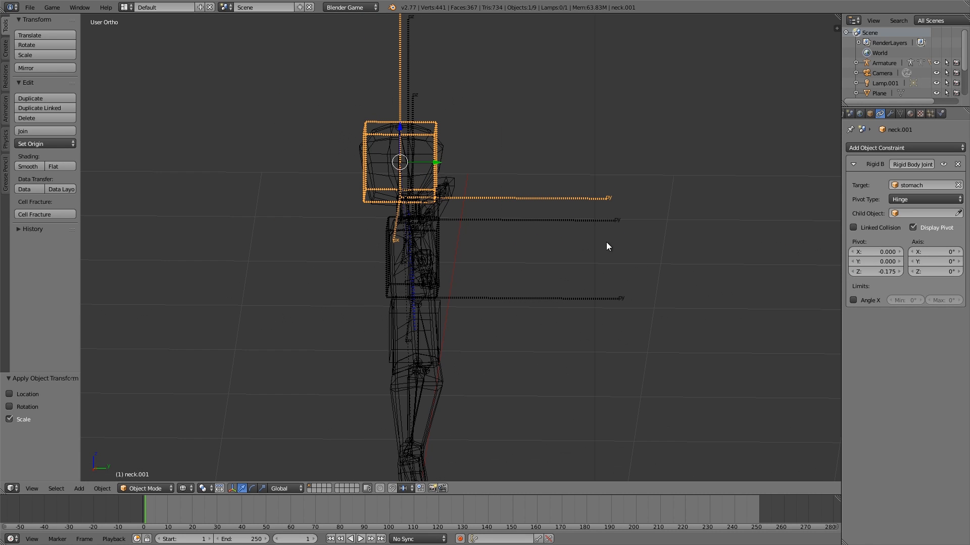
left_click(940, 114)
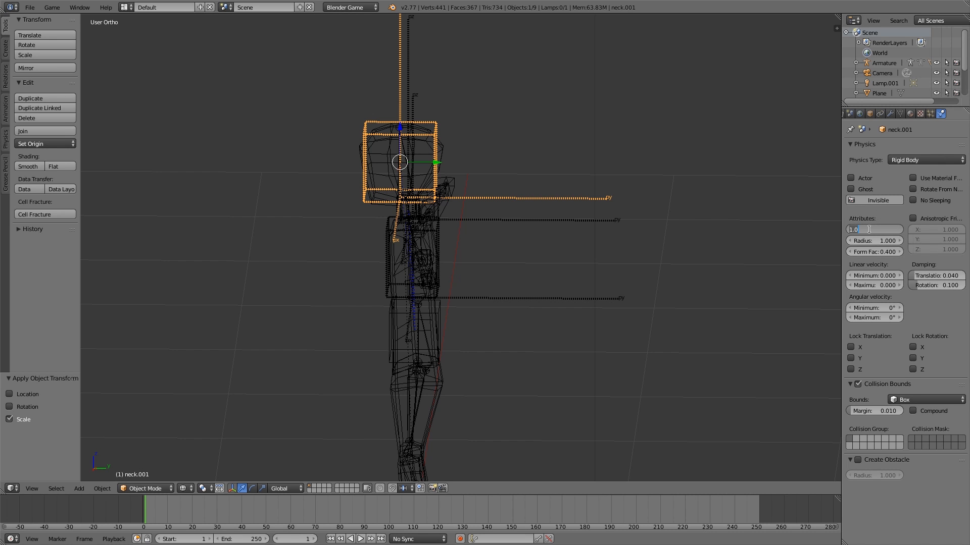
scroll(441, 214, "up", 4)
left_click(334, 146)
left_click(341, 149)
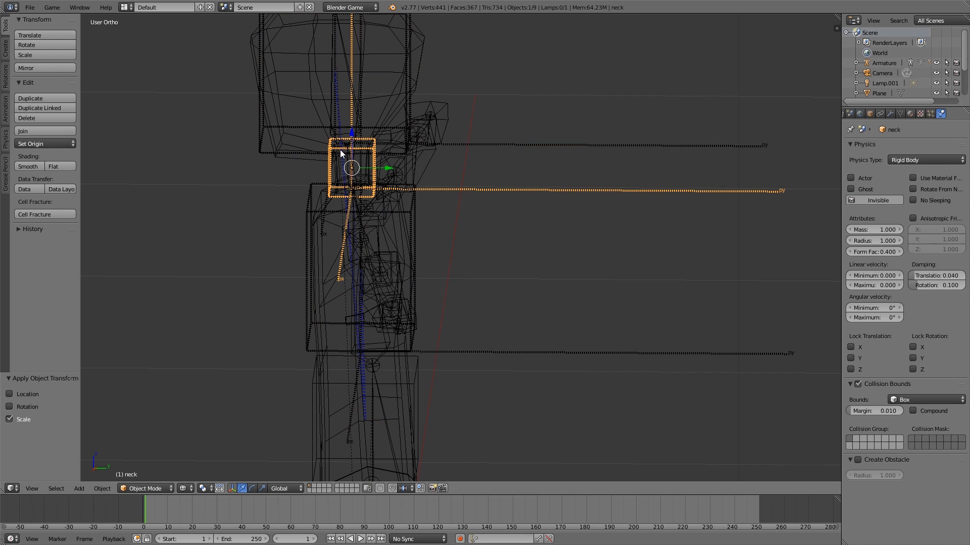
type("0.5")
key("Return")
Set the head box's rigid body mass to 0.8.
mouse_move(444, 162)
middle_mouse_down()
mouse_move(474, 166)
mouse_move(496, 212)
mouse_move(456, 172)
middle_mouse_up()
right_click(455, 172)
left_click(876, 228)
type("0.8")
key("Return")
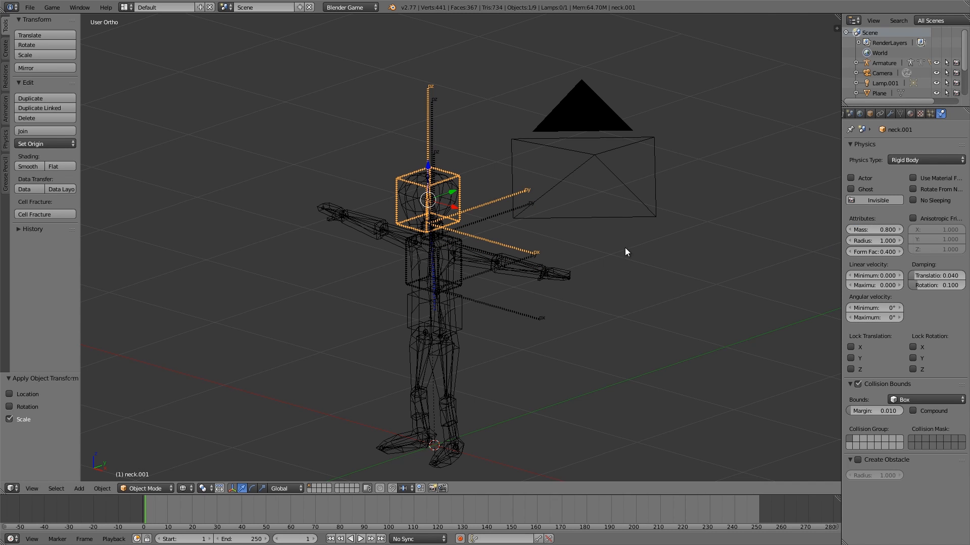
Examine the rigid body settings of the chest, stomach and neck boxes.
right_click(423, 245)
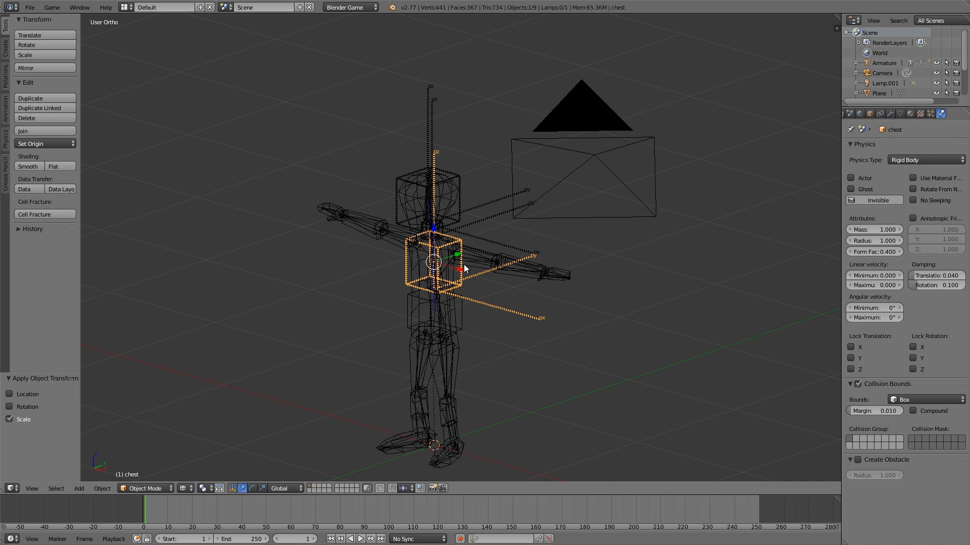
right_click(418, 302)
right_click(427, 302)
scroll(405, 278, "down", 2)
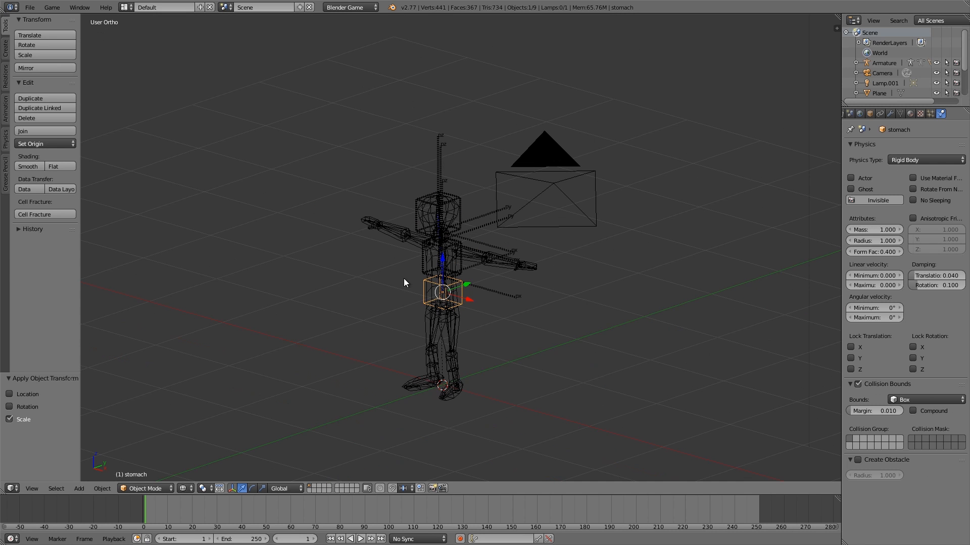
middle_click_drag(404, 277, 481, 277)
scroll(481, 277, "up", 4)
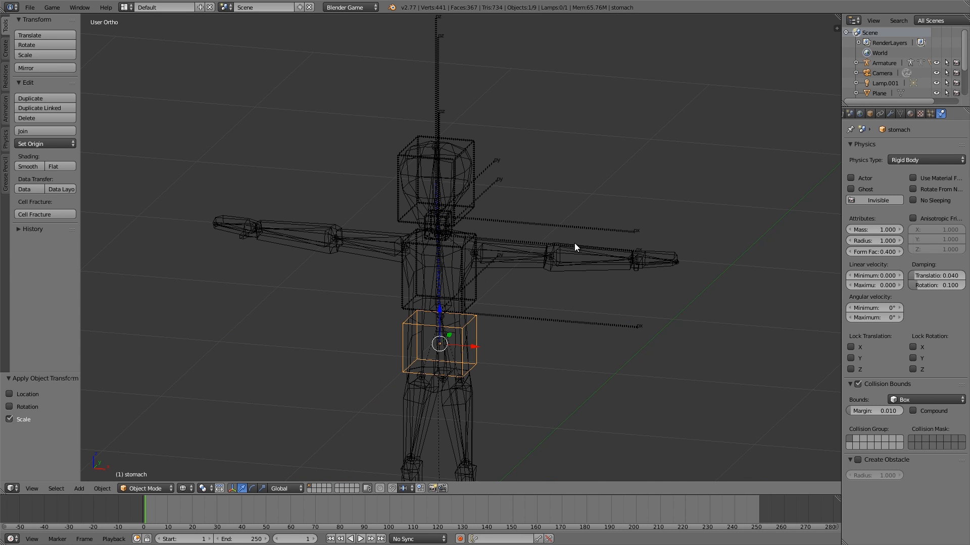
right_click(464, 252)
middle_click_drag(464, 253, 465, 249)
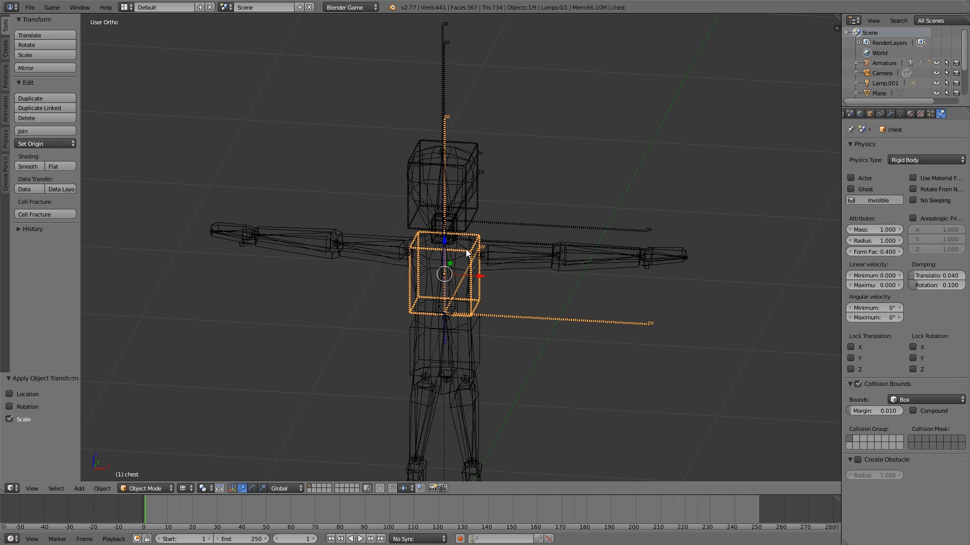
scroll(466, 250, "up", 3)
right_click(439, 210)
key("a")
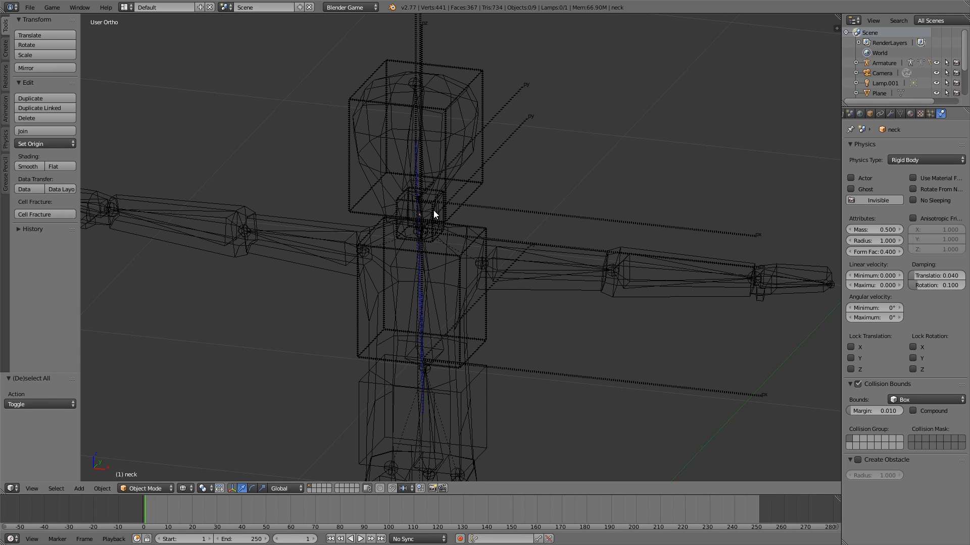
Retarget the neck box's rigid body joint to the chest box.
right_click(413, 211)
right_click(432, 206)
right_click(432, 206)
left_click(879, 114)
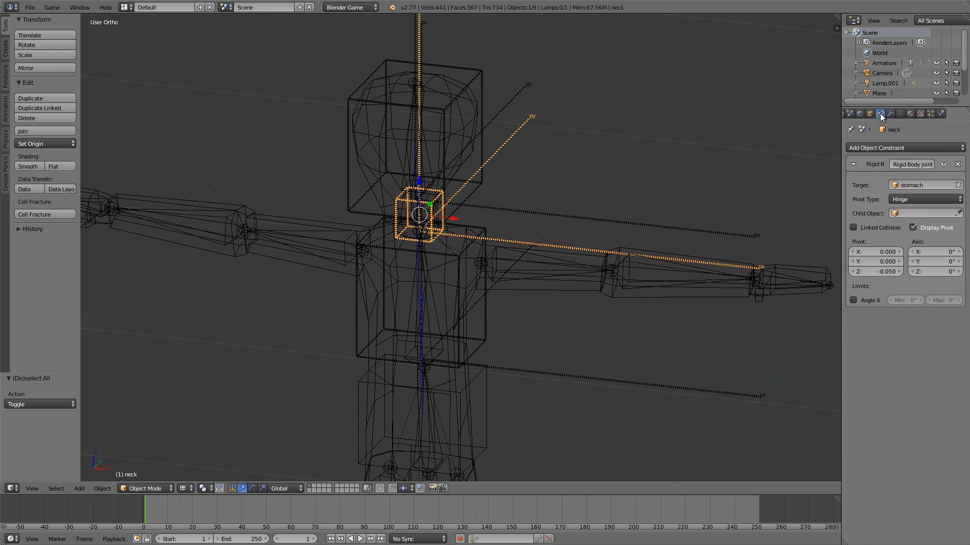
left_click(916, 185)
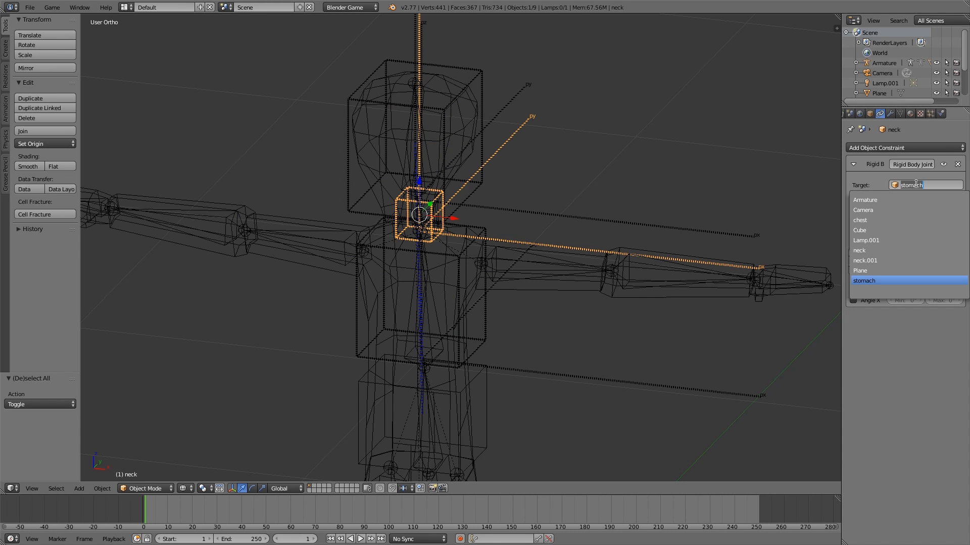
left_click(884, 220)
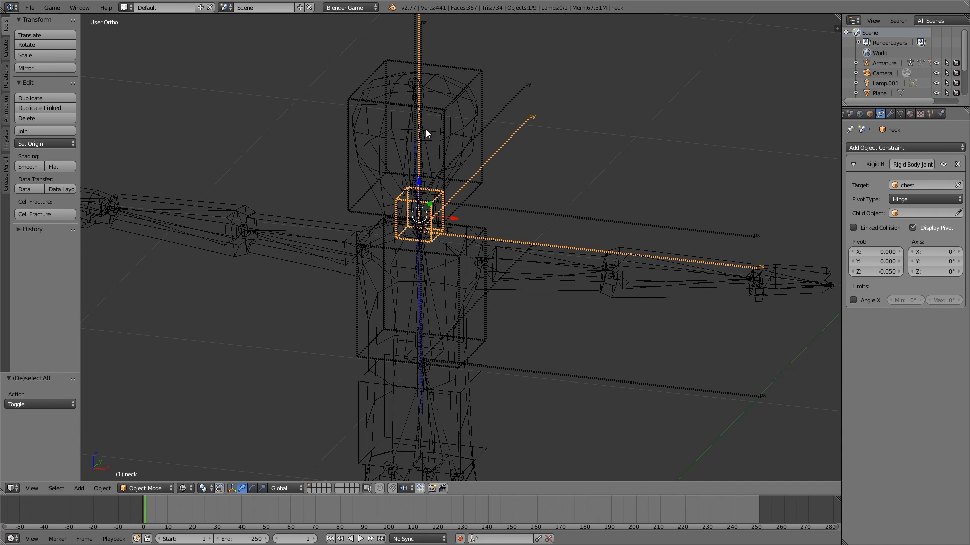
Retarget the head box's rigid body joint to the neck box, and reselect the neck box.
right_click(473, 72)
left_click(915, 185)
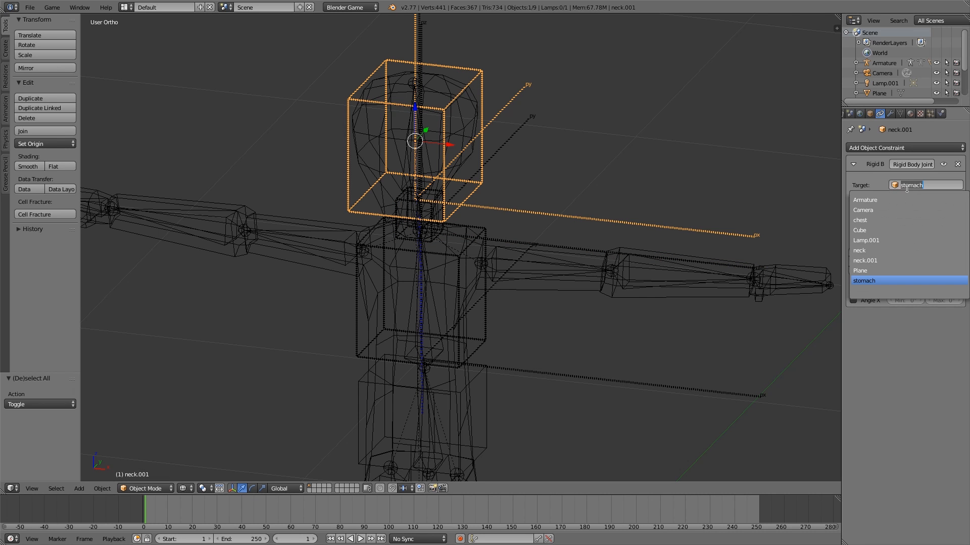
left_click(859, 251)
middle_click_drag(482, 177, 431, 208)
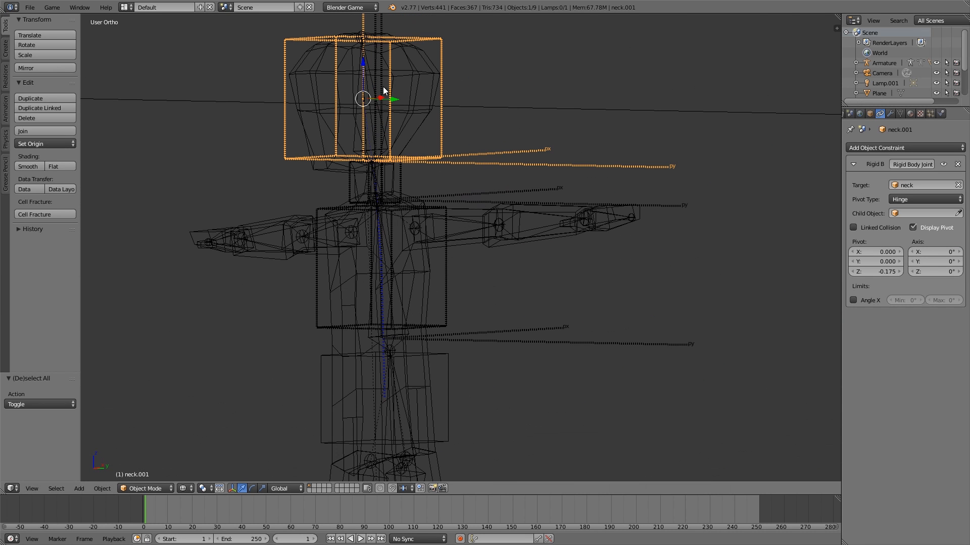
right_click(406, 183)
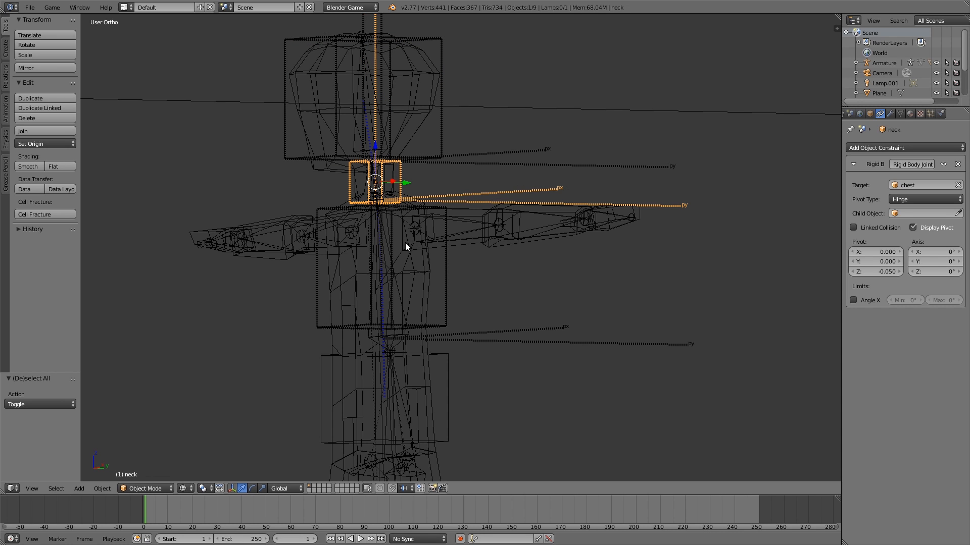
scroll(411, 236, "down", 2)
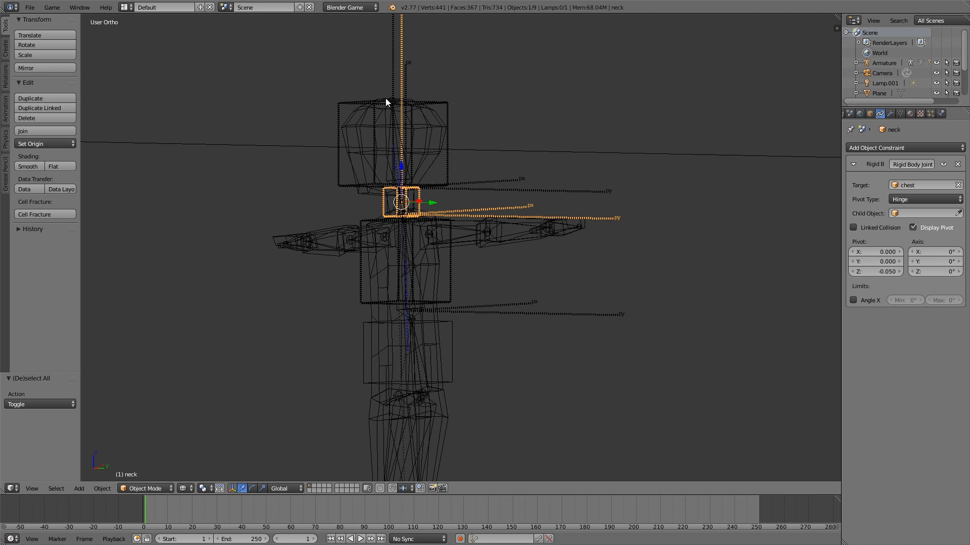
right_click(448, 327)
key("g")
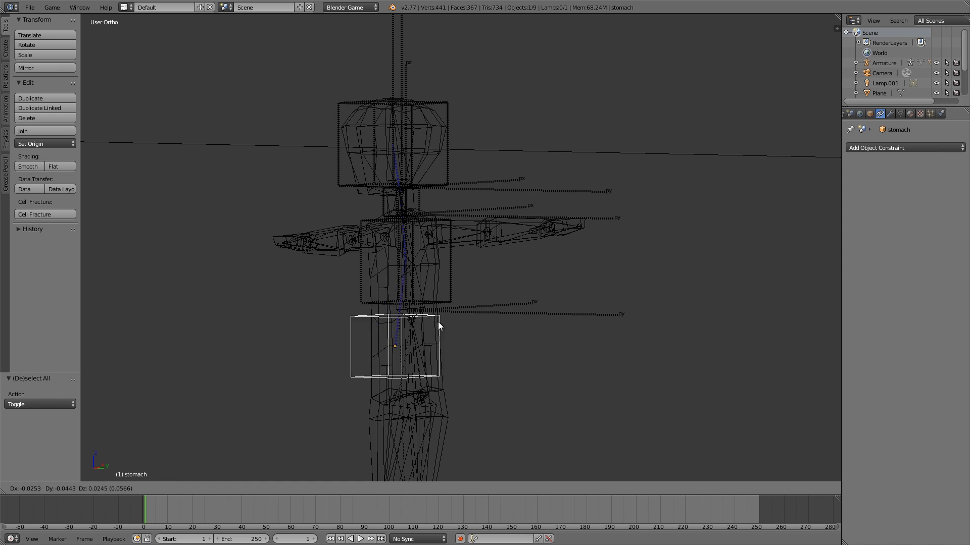
right_click(426, 314)
Display the scene with textured shading and run the game twice to observe how the linked boxes fall.
key("z")
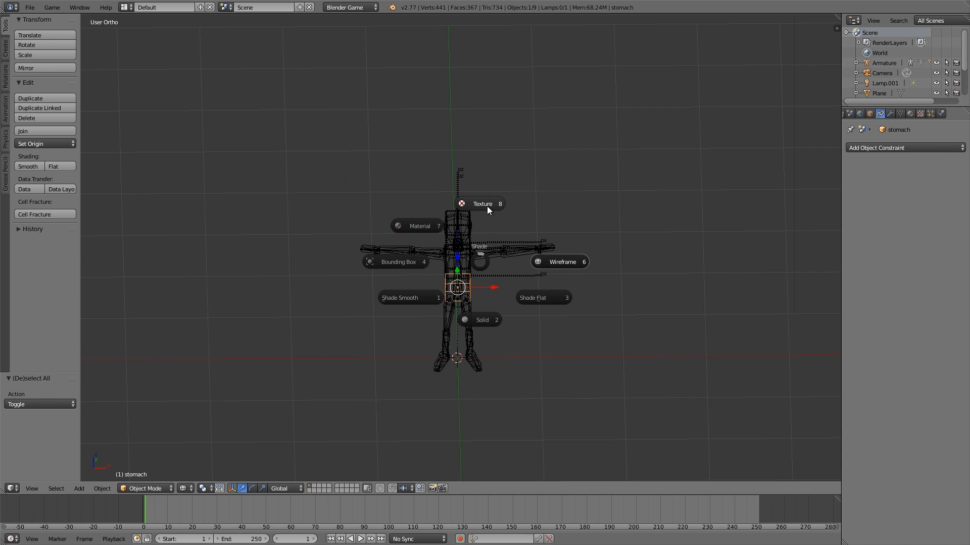
left_click(486, 207)
mouse_move(487, 208)
middle_mouse_down()
mouse_move(474, 222)
mouse_move(482, 207)
mouse_move(505, 207)
middle_mouse_up()
key("p")
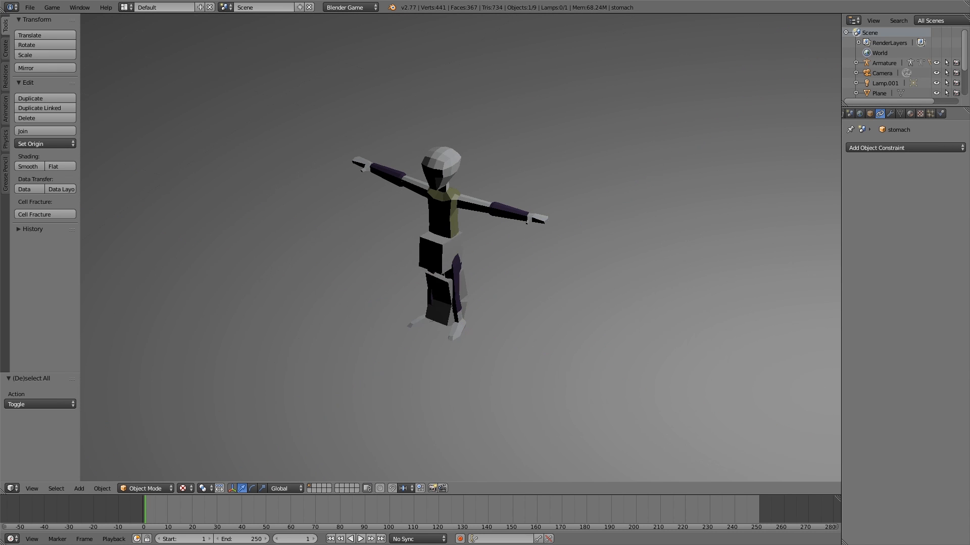
key("Escape")
key("p")
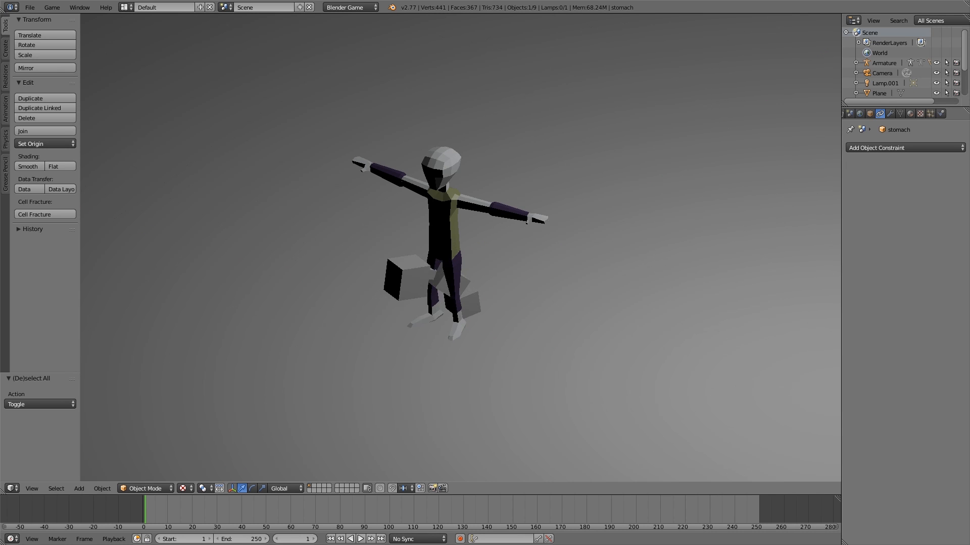
key("Escape")
Enable the Angle X limit on the head box's rigid body joint with a maximum of 69.9°, and test it in the game.
scroll(489, 211, "up", 3)
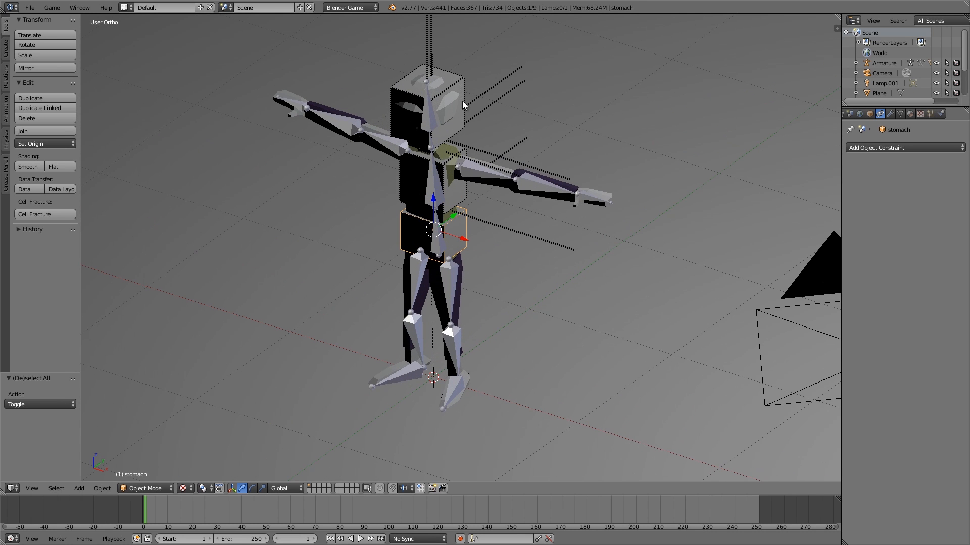
right_click(464, 105)
middle_click_drag(465, 134, 623, 203)
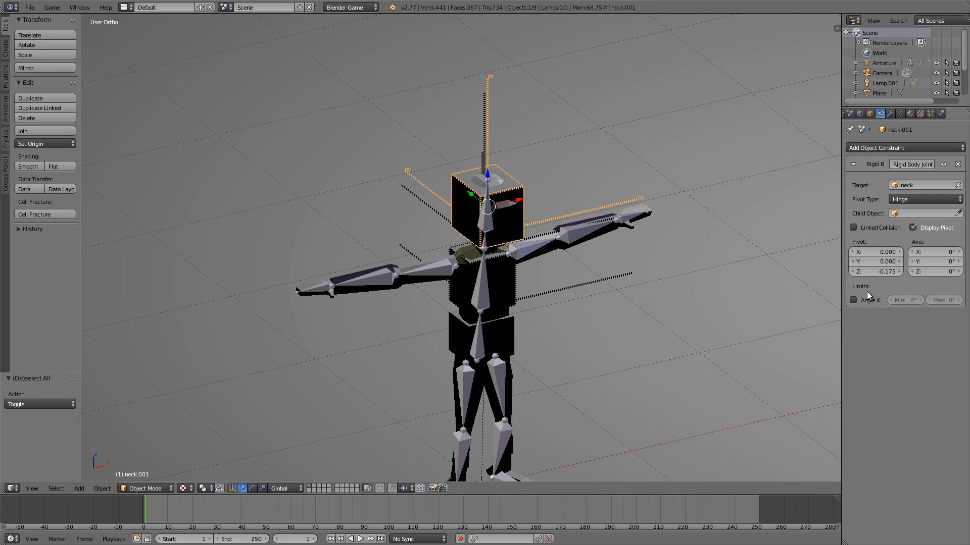
left_click(854, 299)
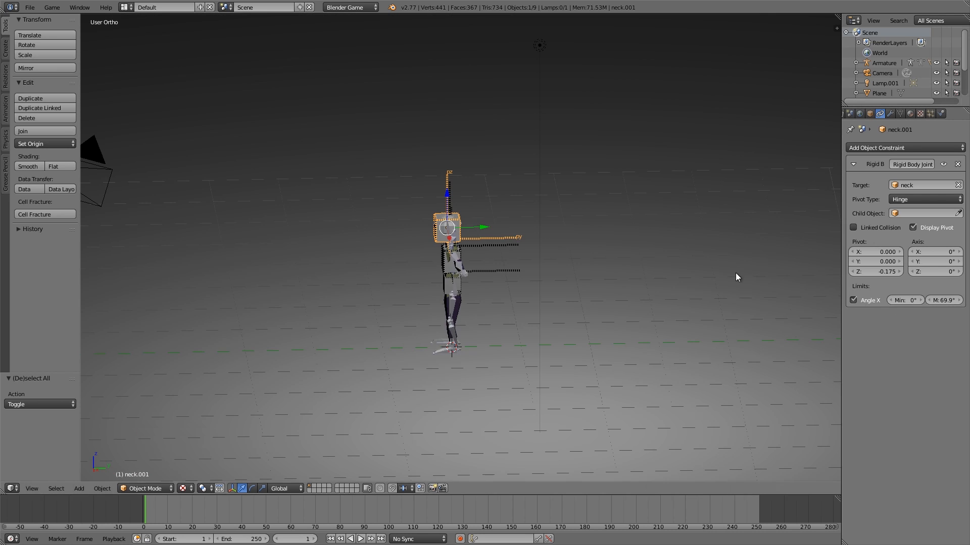
key("p")
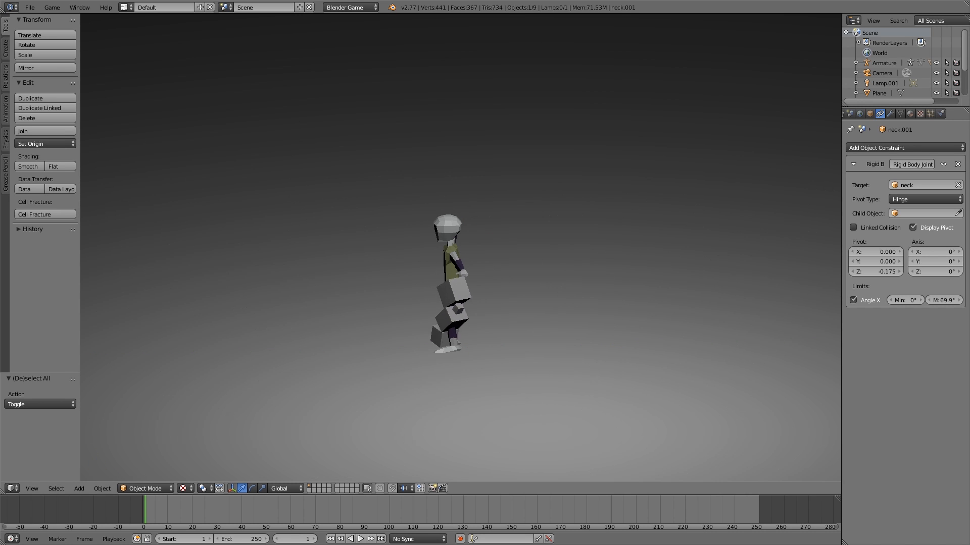
key("Escape")
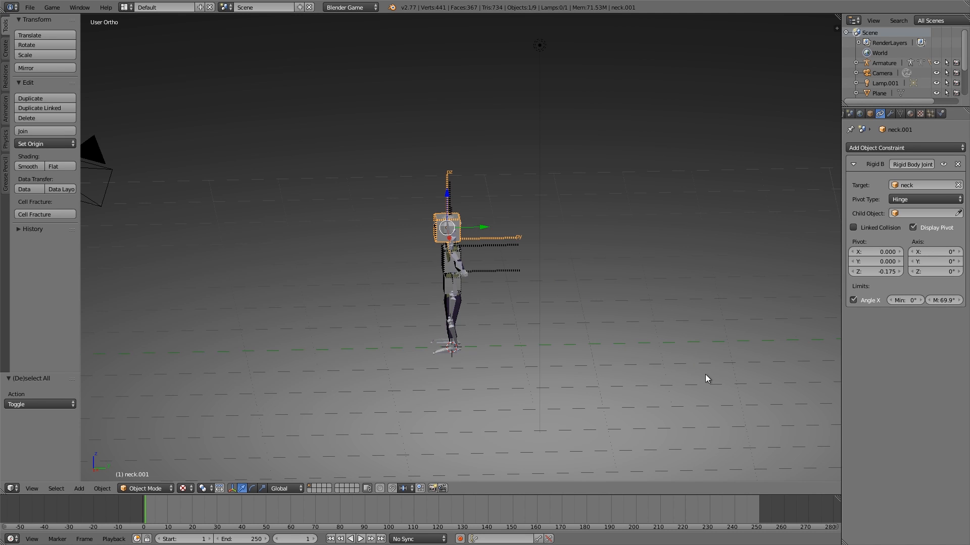
key("p")
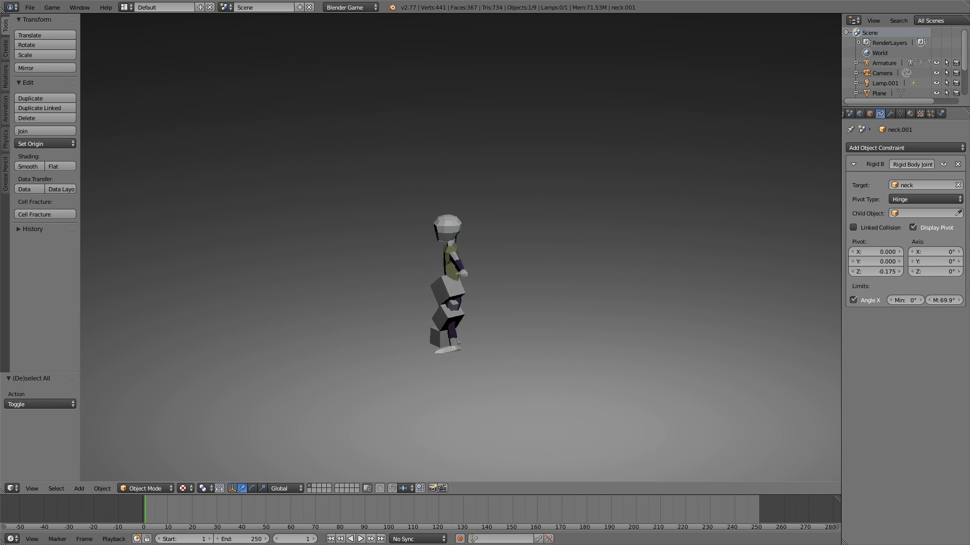
key("Escape")
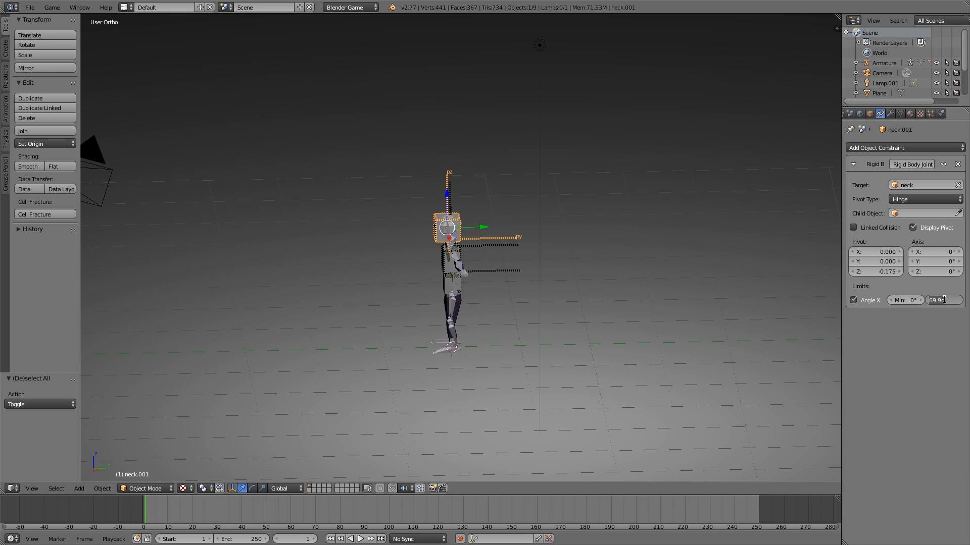
Test the head joint in the game with Angle X maximums of 40° and 20°, keeping 20°.
key("p")
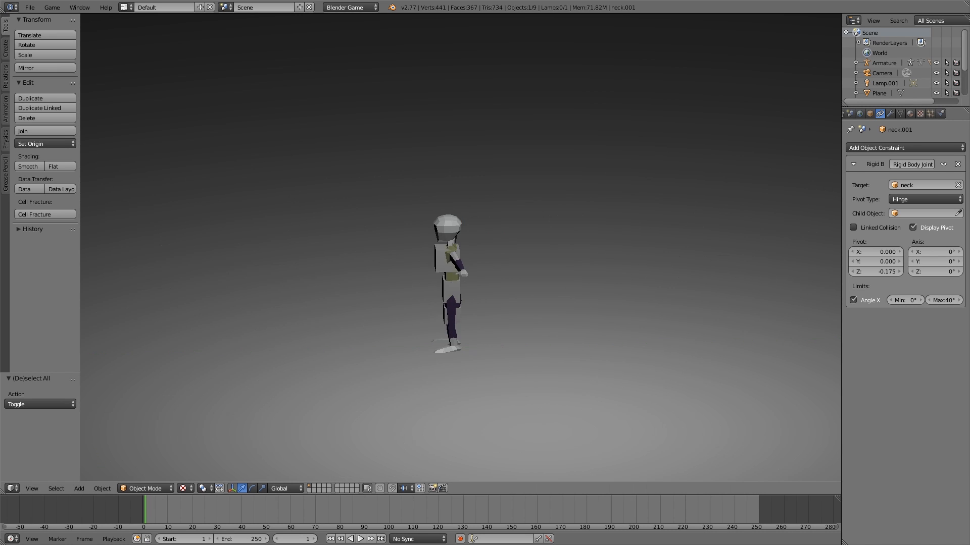
key("Escape")
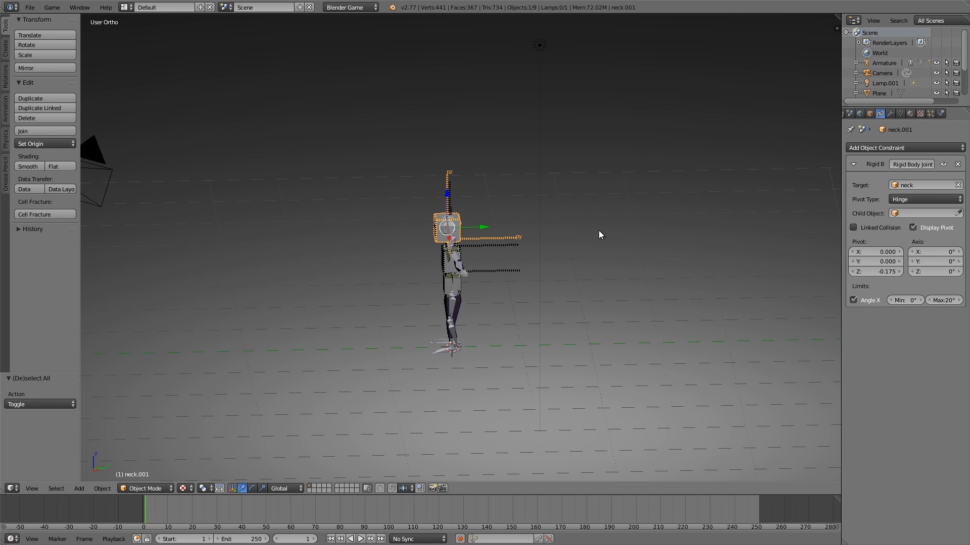
key("p")
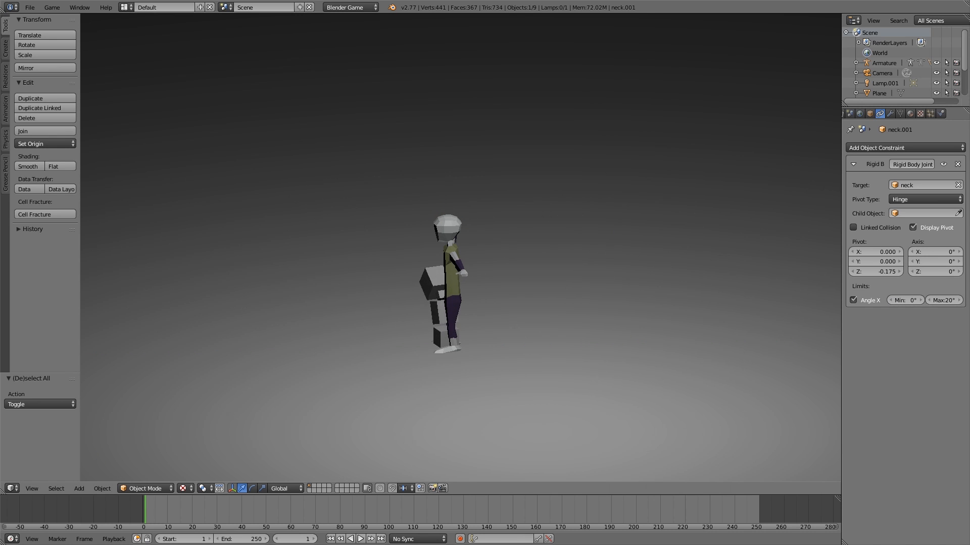
key("Escape")
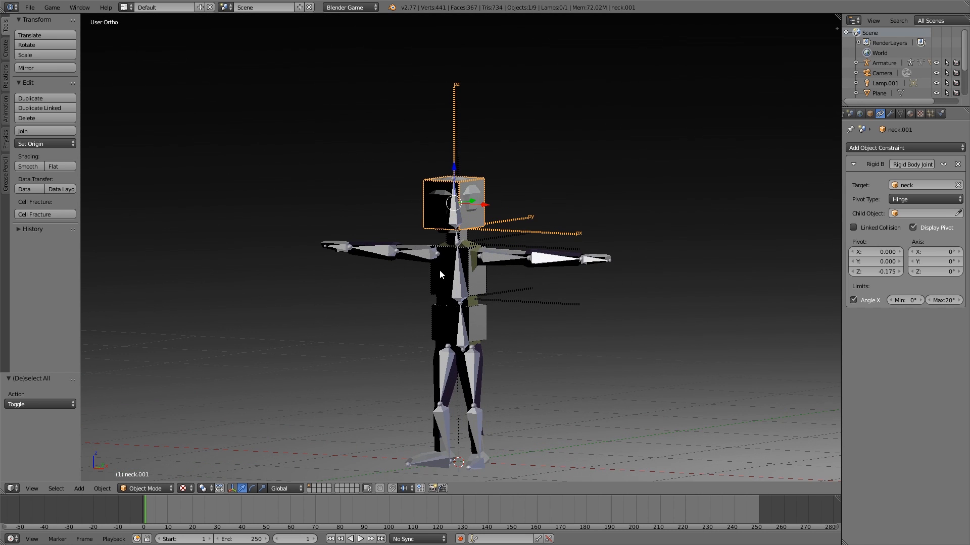
Run the game three more times to watch how the head, neck, chest and stomach boxes collapse.
key("p")
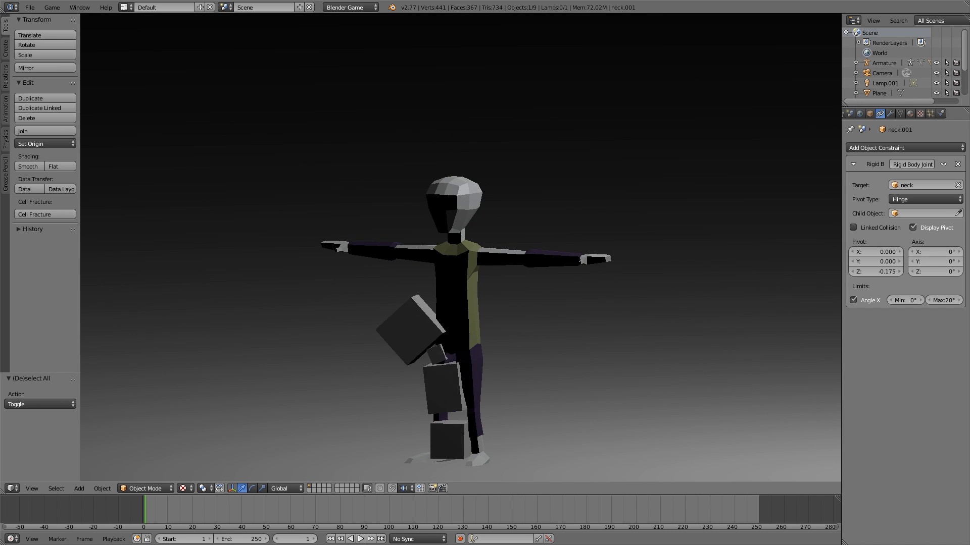
key("Escape")
key("p")
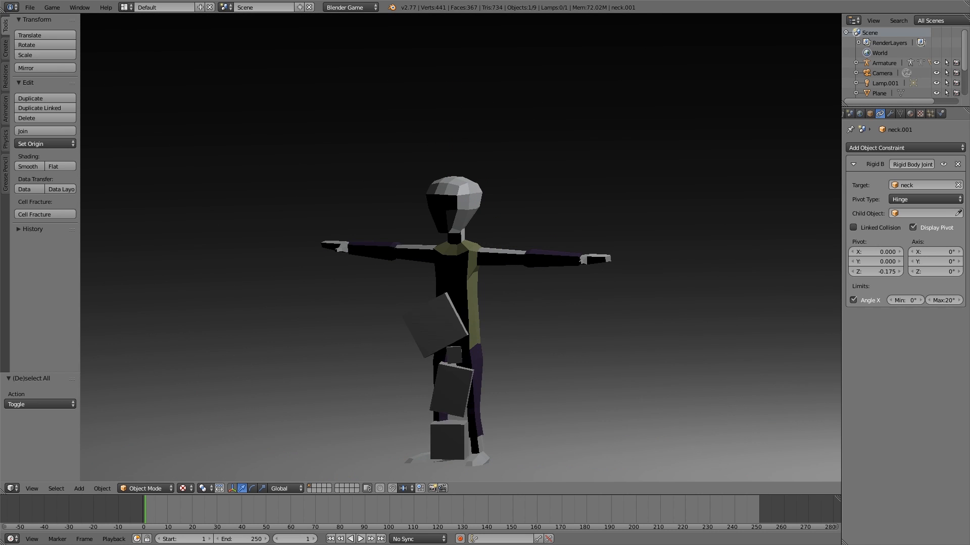
key("Escape")
key("p")
key("Escape")
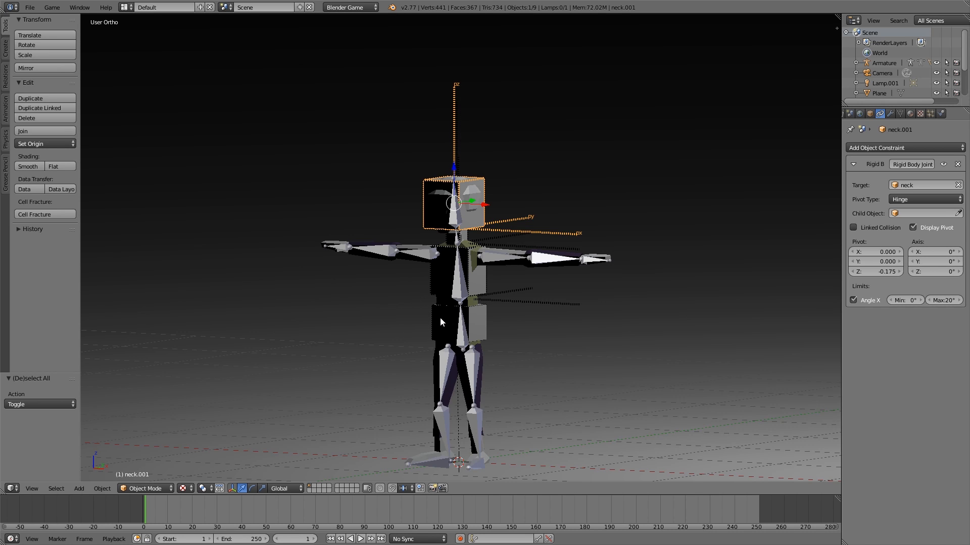
Duplicate the chest box, move the copy along X onto the character's left upper arm, and raise it about 0.133 along Z.
scroll(440, 318, "up", 1)
middle_click_drag(401, 299, 435, 293)
scroll(445, 298, "up", 2)
middle_click_drag(508, 307, 429, 335)
middle_click_drag(503, 290, 466, 287)
right_click(465, 238)
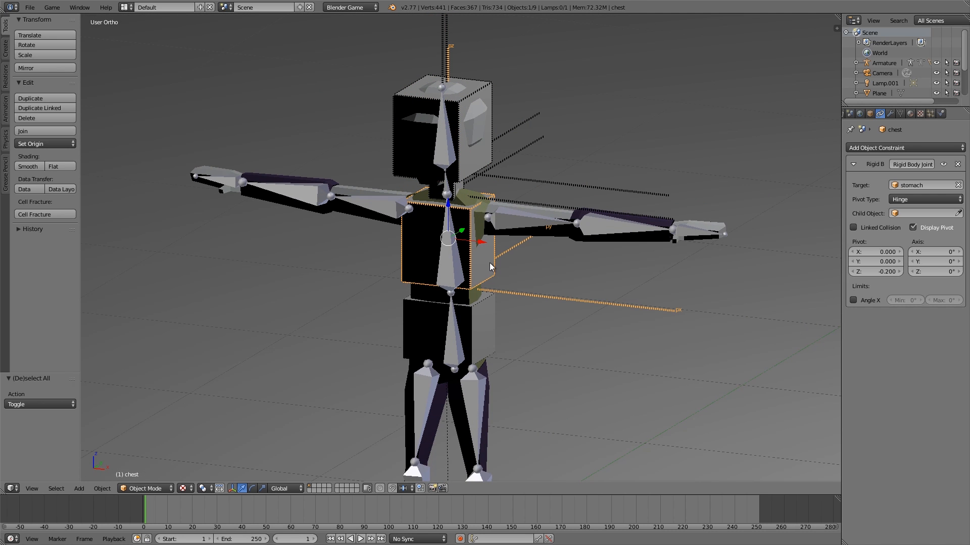
key("shift+d")
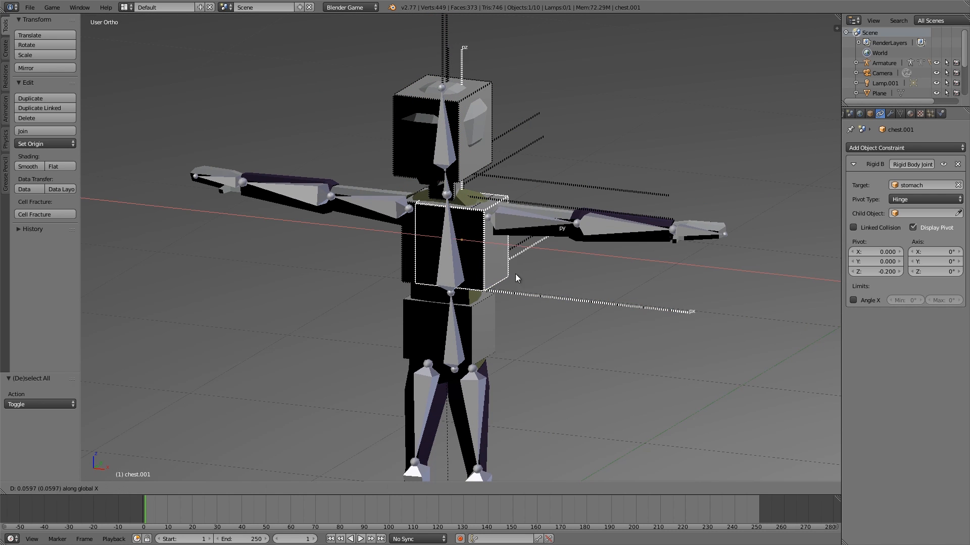
key("x")
left_click(579, 304)
key("g")
key("z")
left_click(576, 270)
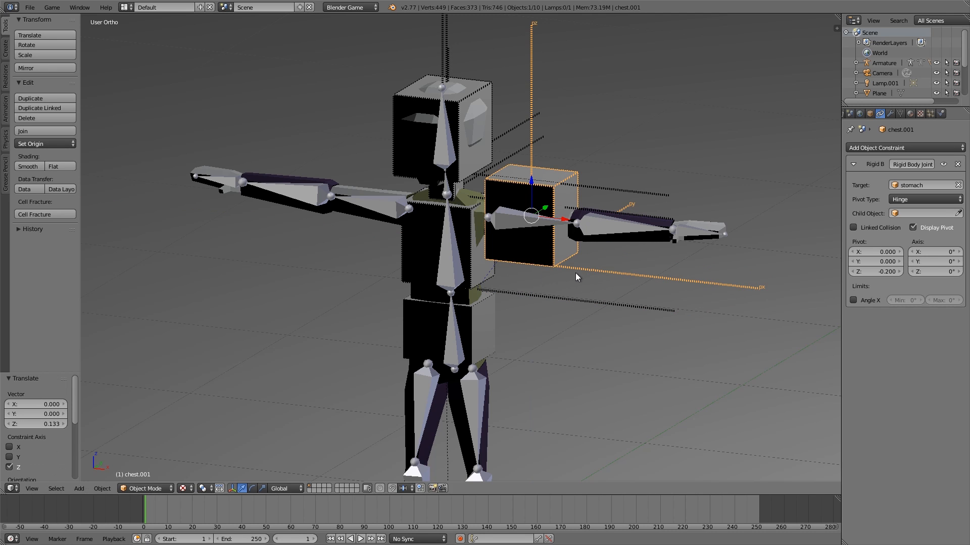
Scale the duplicated box uniformly to 0.475 and show the front view in wireframe.
key("s")
left_click(580, 262)
key("KP_1")
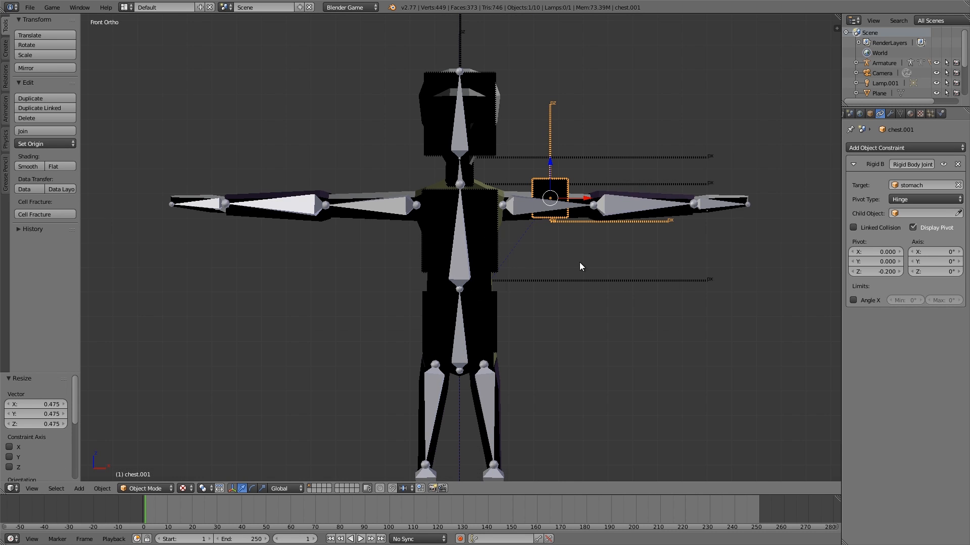
key("z")
left_click(650, 262)
Centre the duplicated box on the left upper arm bone in the front view.
middle_click_drag(598, 184, 504, 218, "shift")
scroll(504, 218, "up", 5)
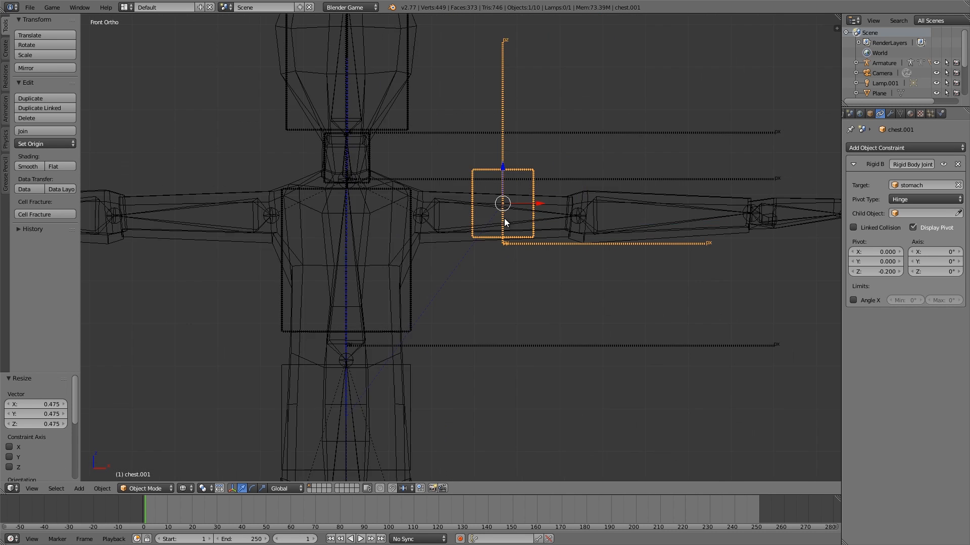
key("g")
left_click(547, 200)
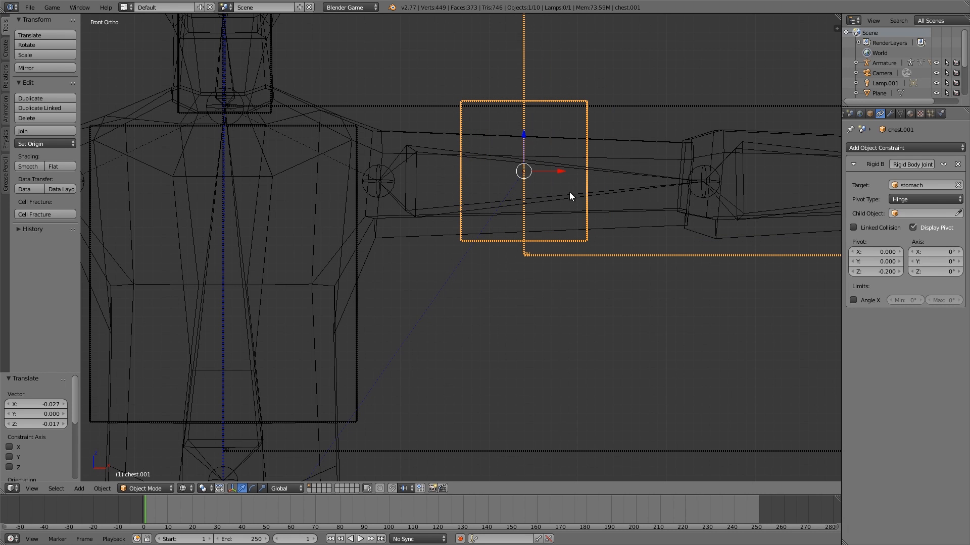
key("g")
left_click(585, 182)
scroll(585, 183, "down", 4)
middle_click_drag(504, 193, 499, 196, "shift")
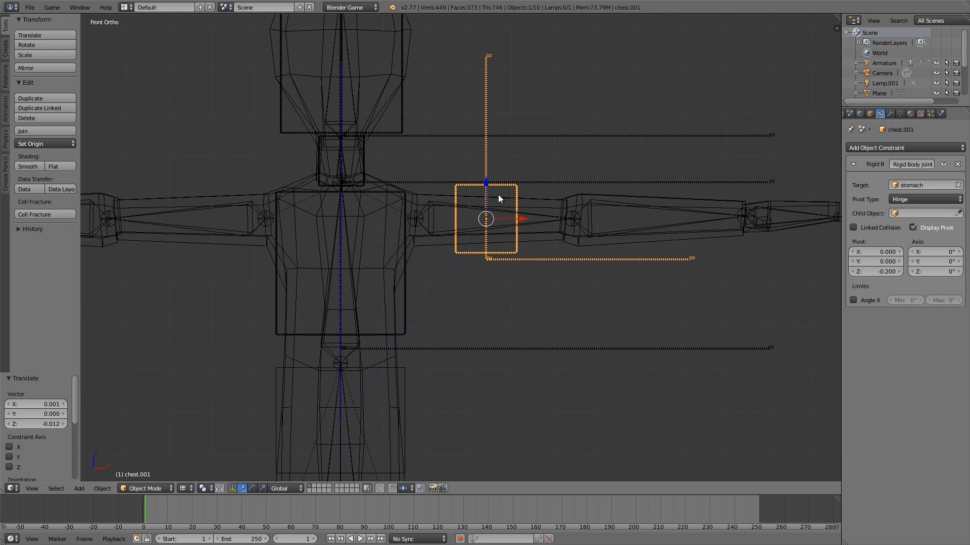
Fit the box to the upper arm by stretching it to an X scale of about 1.198 and flattening it to a Z scale of about 0.396.
key("s")
key("x")
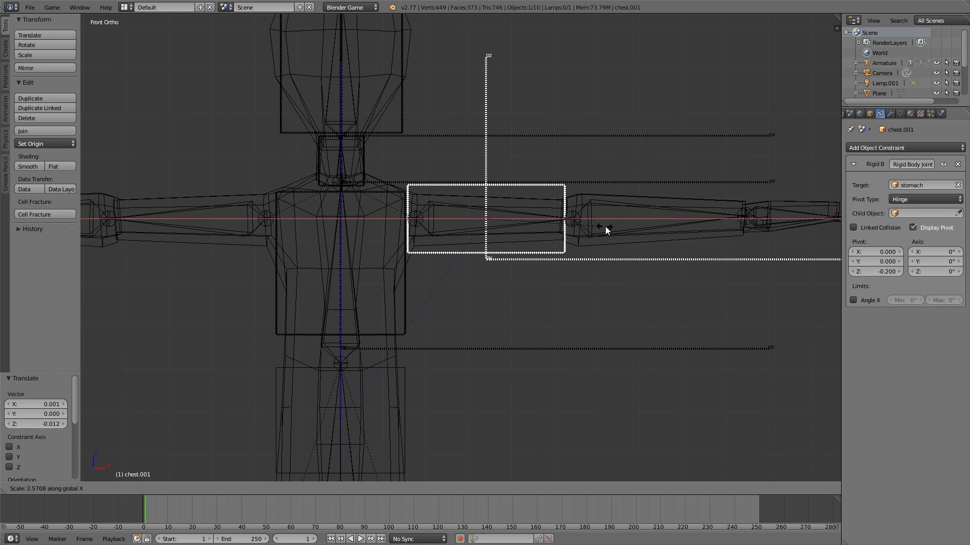
left_click(555, 298)
scroll(554, 302, "up", 1)
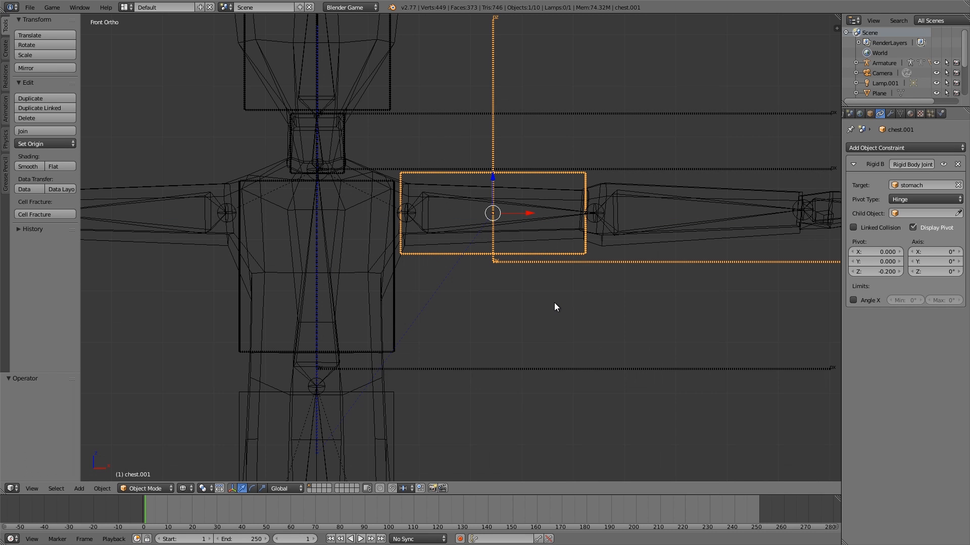
key("s")
key("z")
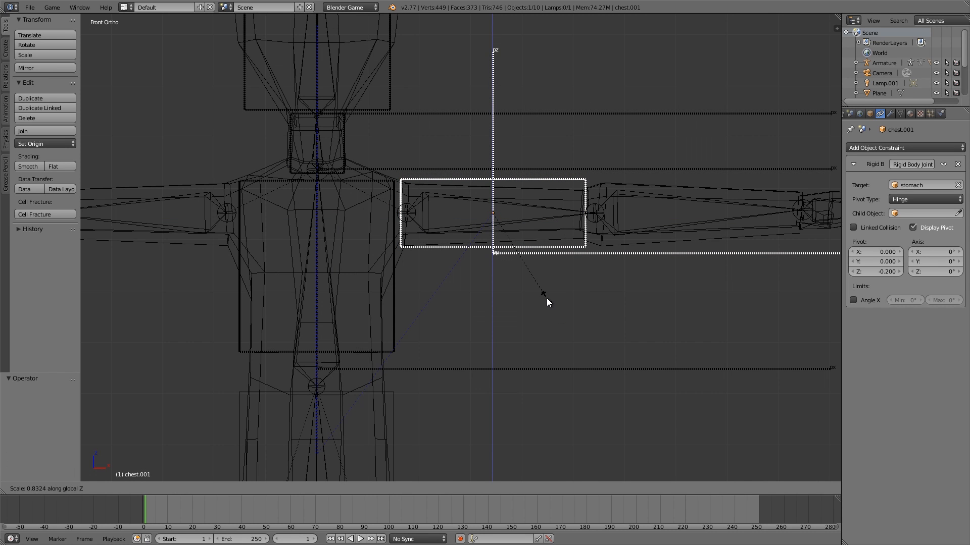
left_click(546, 298)
Retarget the upper arm box's rigid body joint to the chest box.
scroll(547, 298, "down", 4)
middle_click_drag(561, 248, 435, 289)
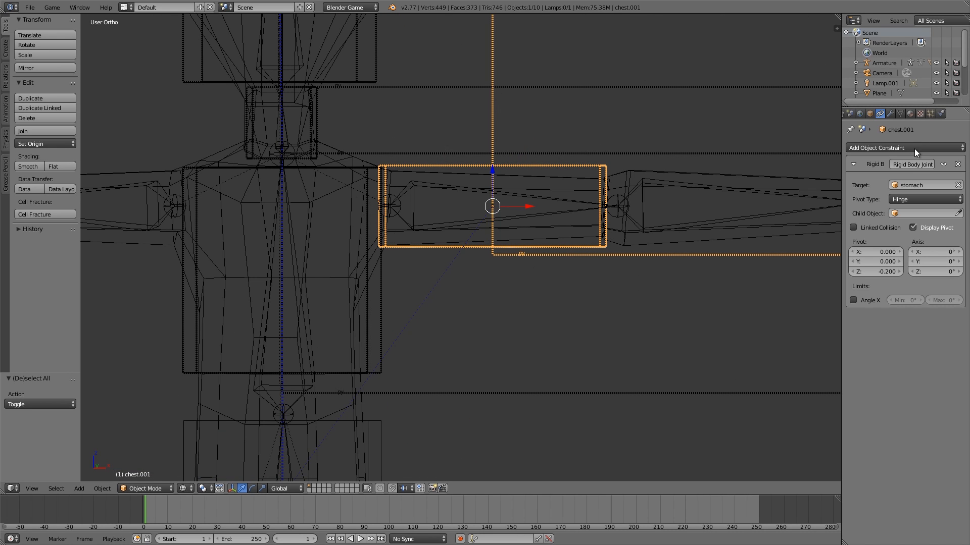
left_click(919, 185)
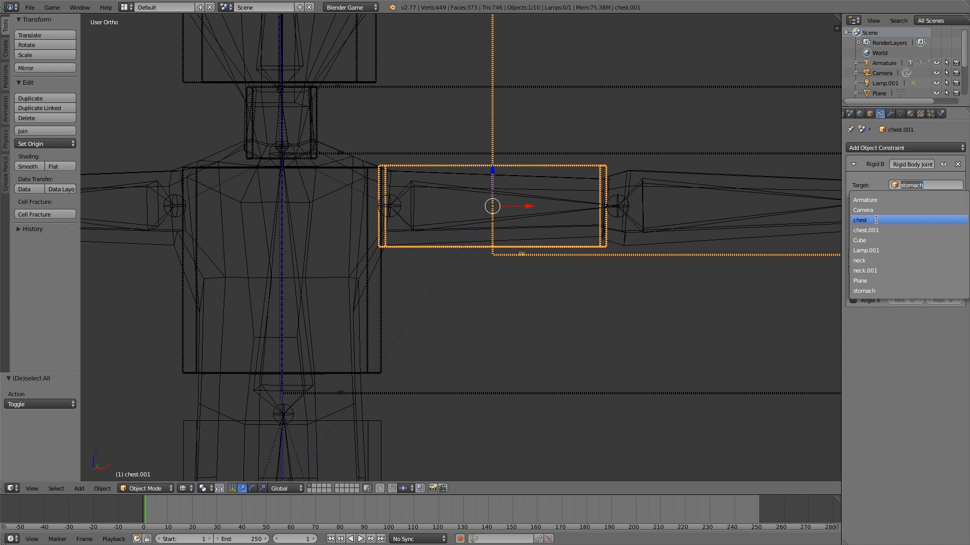
left_click(876, 220)
scroll(487, 209, "down", 3)
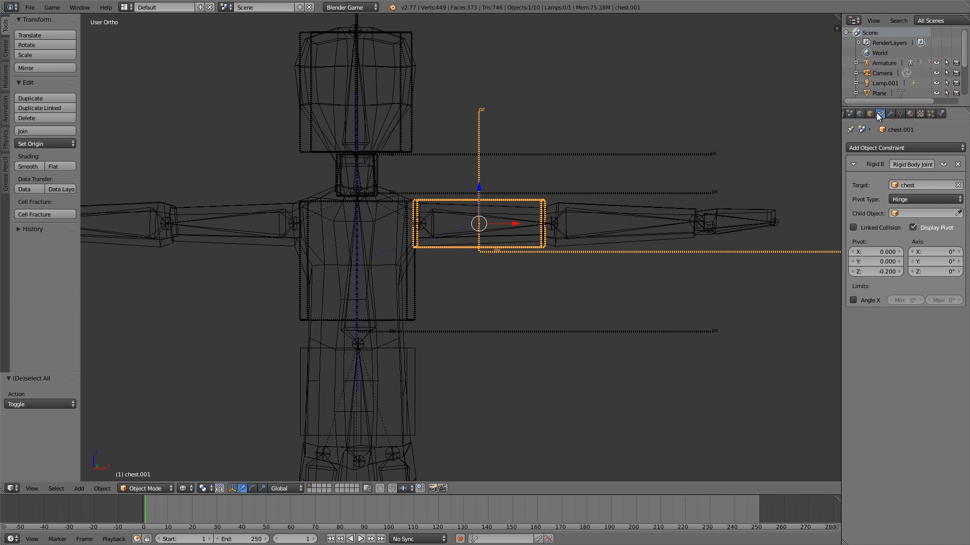
Rename the upper arm box as upperArmL in its object properties.
left_click(870, 115)
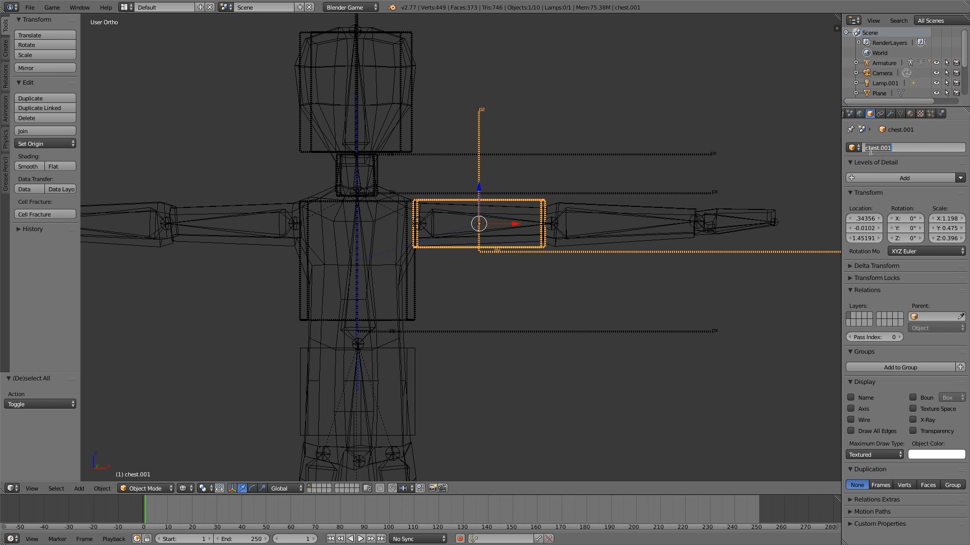
middle_click_drag(608, 91, 389, 152)
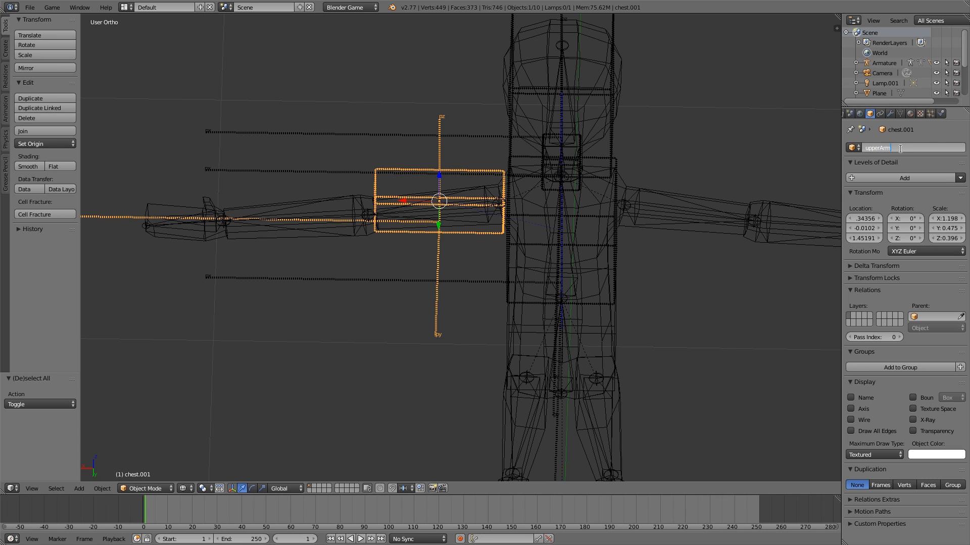
key("Return")
Switch the viewport to solid shading in the top view.
scroll(421, 284, "down", 3)
middle_click_drag(387, 274, 456, 280)
scroll(492, 234, "up", 3)
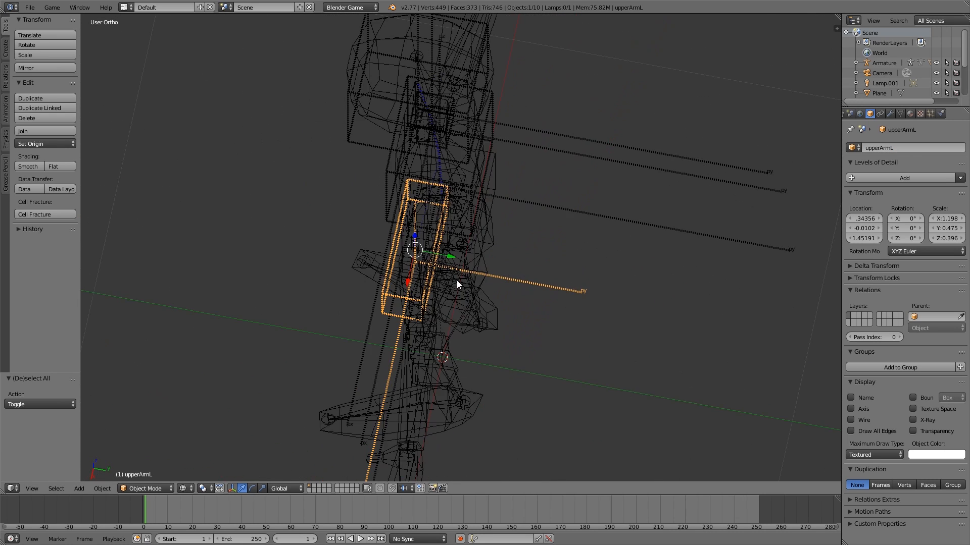
key("KP_7")
key("z")
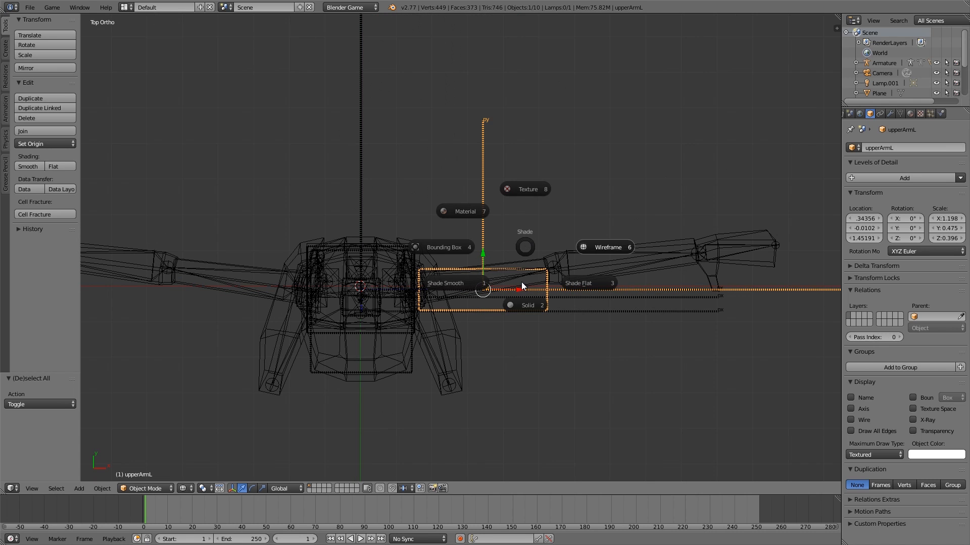
left_click(523, 302)
Move the left upper arm box about 0.026 along Y and rotate it about 7.2° around Z to align with its bone.
key("g")
key("y")
left_click(539, 262)
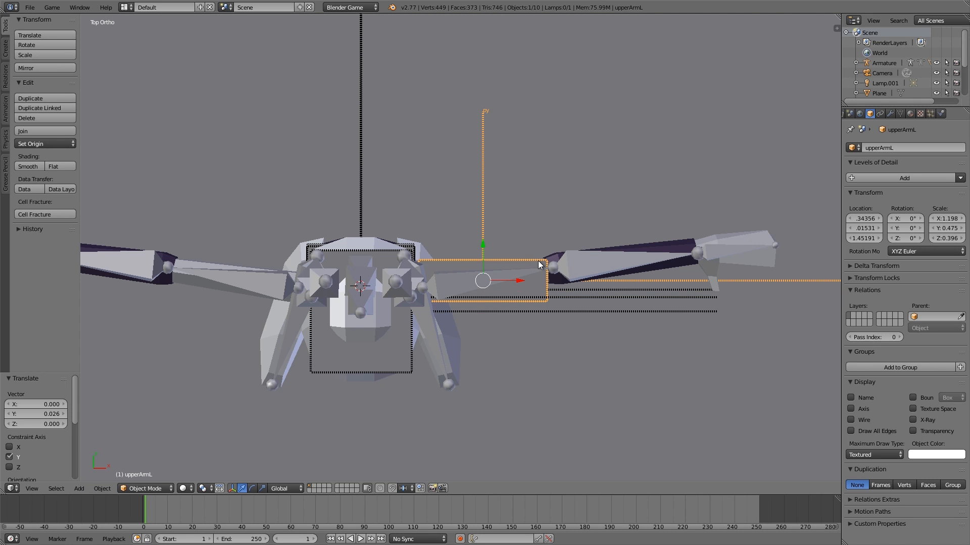
key("r")
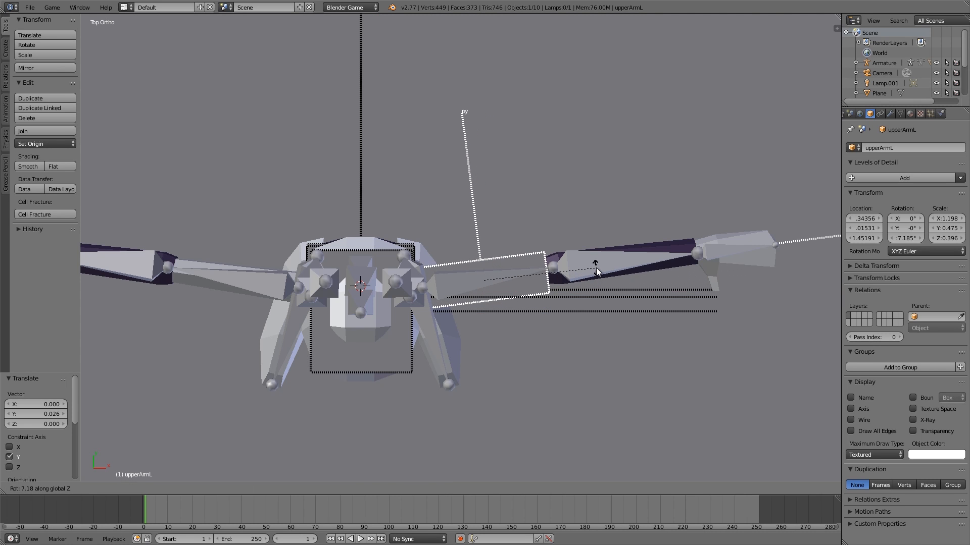
left_click(597, 272)
Shorten the upper arm box along its local X axis to a scale of about 1.179.
scroll(542, 312, "down", 3)
middle_click_drag(542, 312, 331, 234)
scroll(401, 220, "up", 4)
middle_click_drag(401, 217, 486, 221)
scroll(475, 258, "up", 5)
middle_click_drag(496, 262, 518, 247)
scroll(481, 233, "up", 2)
scroll(458, 239, "down", 4)
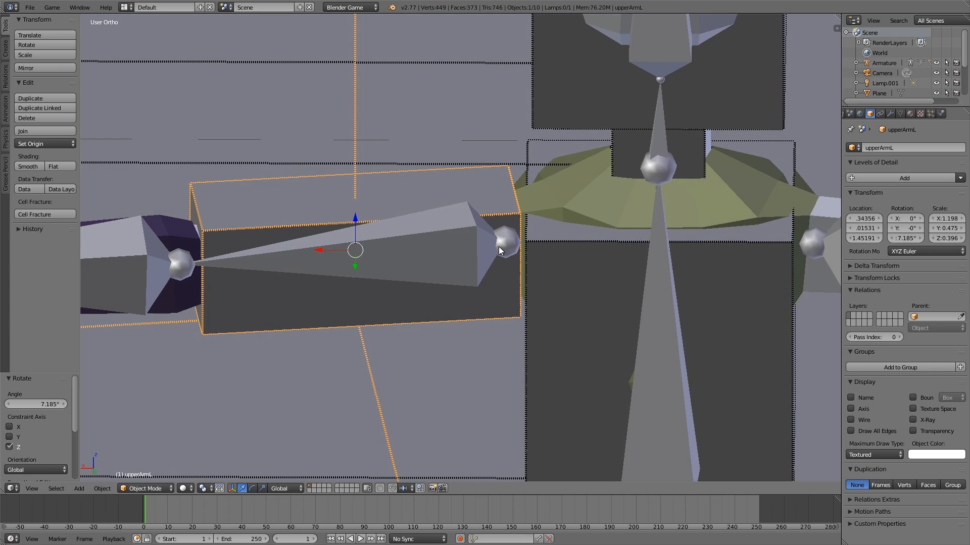
scroll(501, 284, "down", 1)
scroll(502, 284, "down", 3)
middle_click_drag(379, 281, 665, 302)
middle_click_drag(629, 245, 434, 227)
key("s")
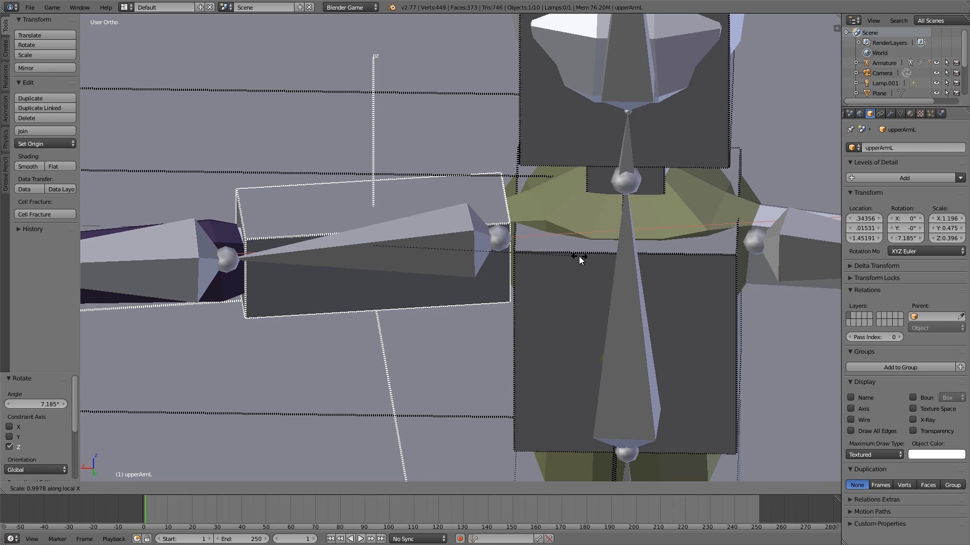
left_click(577, 257)
middle_click_drag(577, 256, 531, 269)
scroll(531, 266, "down", 2)
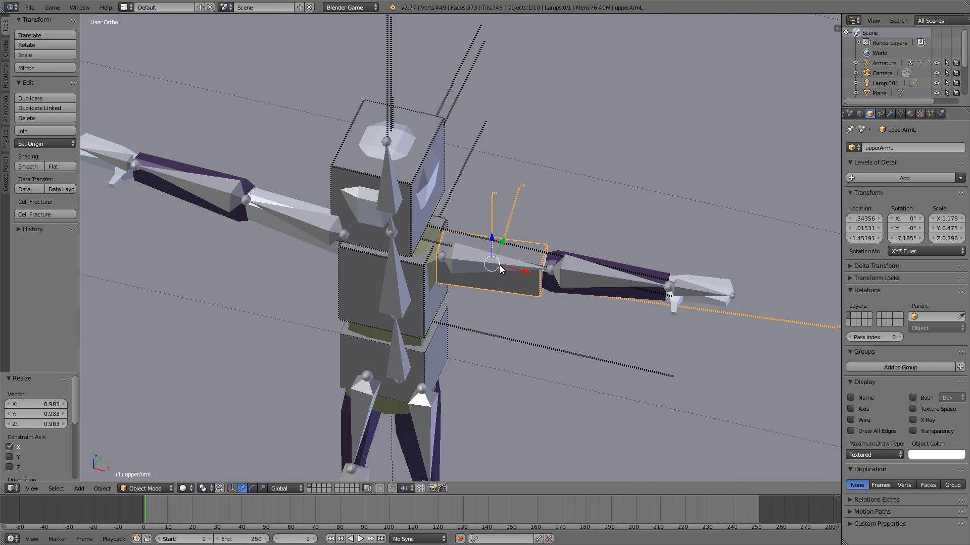
Apply the scale of the upper arm box.
middle_click_drag(525, 263, 469, 267)
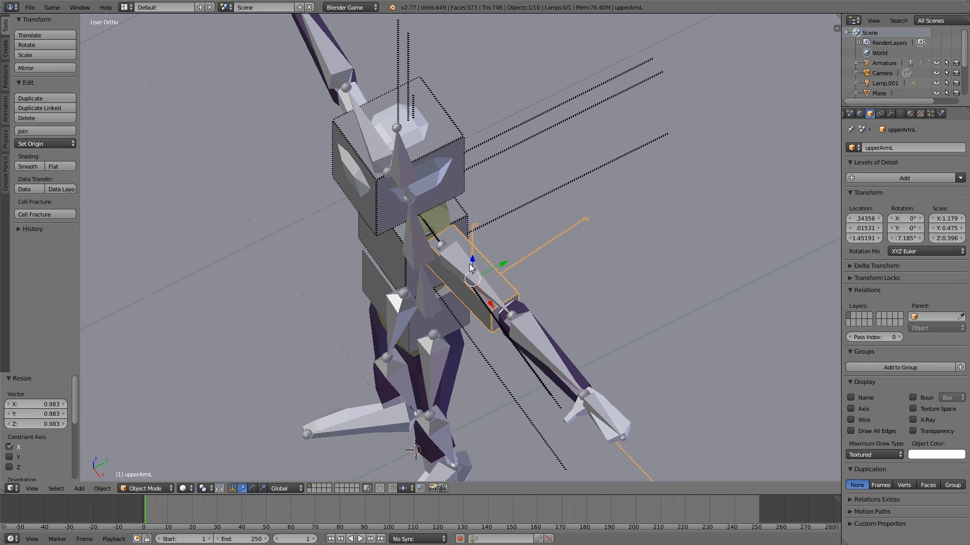
key("ctrl+a")
left_click(523, 265)
scroll(515, 286, "up", 2)
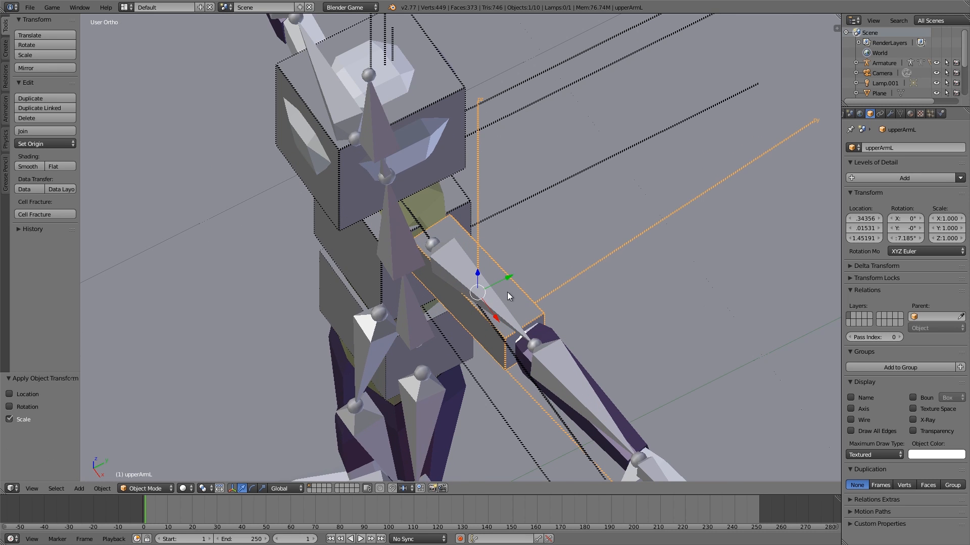
Set the upper arm box's rigid body joint pivot to Z 0 and X -0.2.
middle_click_drag(507, 292, 606, 207)
scroll(605, 207, "down", 2)
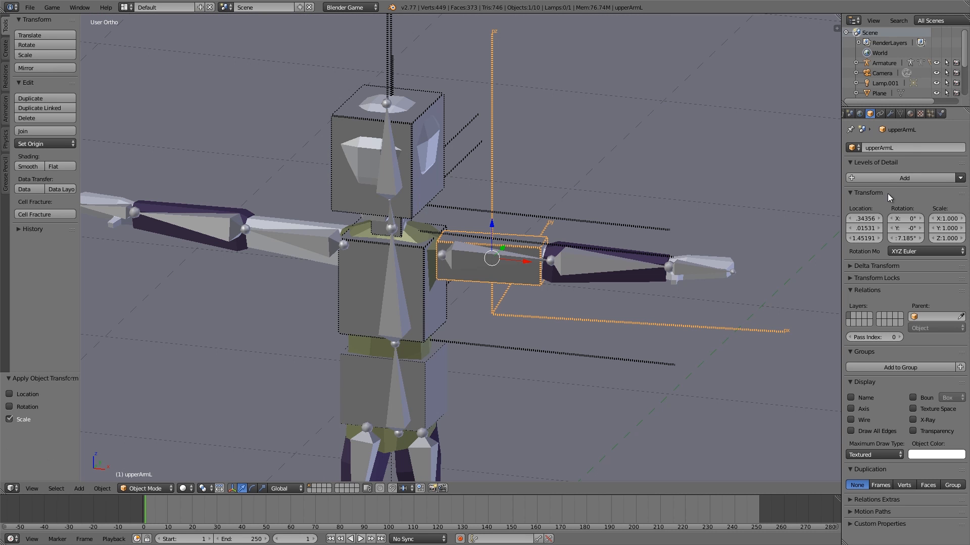
left_click(880, 114)
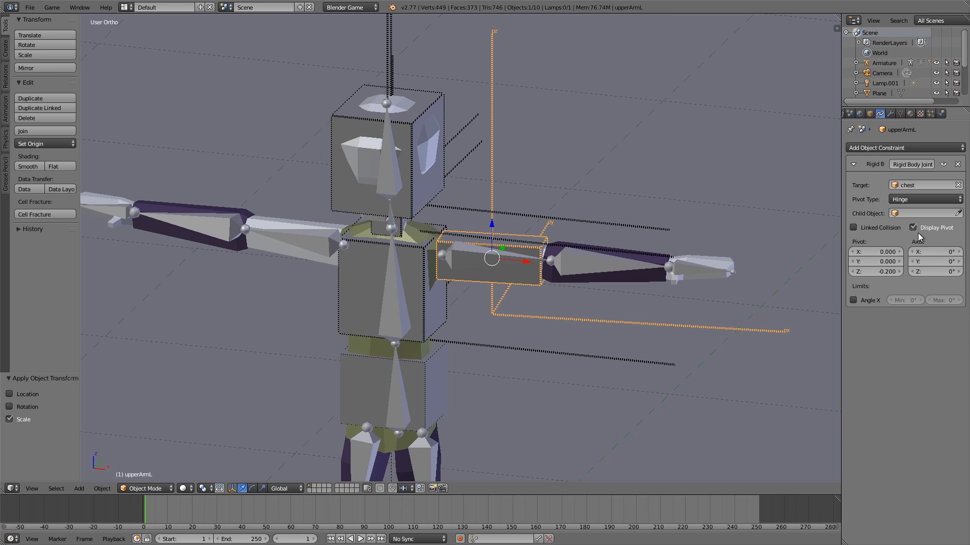
left_click(870, 272)
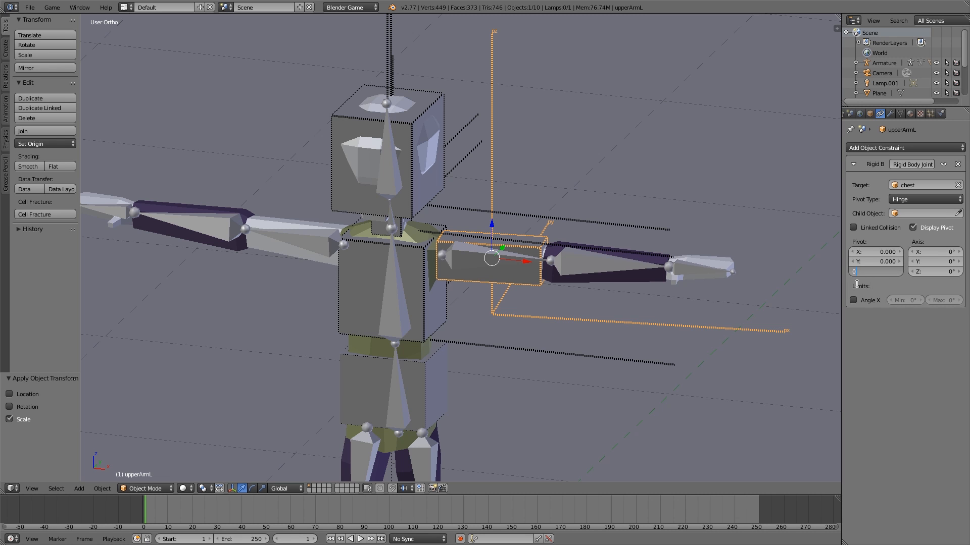
key("Return")
left_click(852, 252)
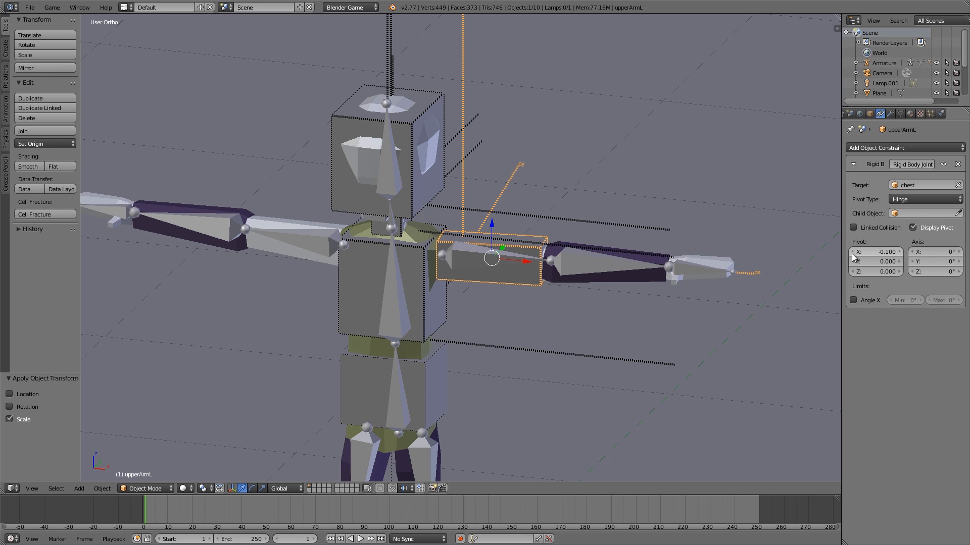
left_click(852, 252)
Set the upper arm joint's pivot X to -0.19 to match the shoulder end of the bone.
middle_click_drag(444, 273, 352, 211)
scroll(498, 289, "up", 3)
scroll(498, 289, "up", 4)
middle_click_drag(456, 218, 401, 162)
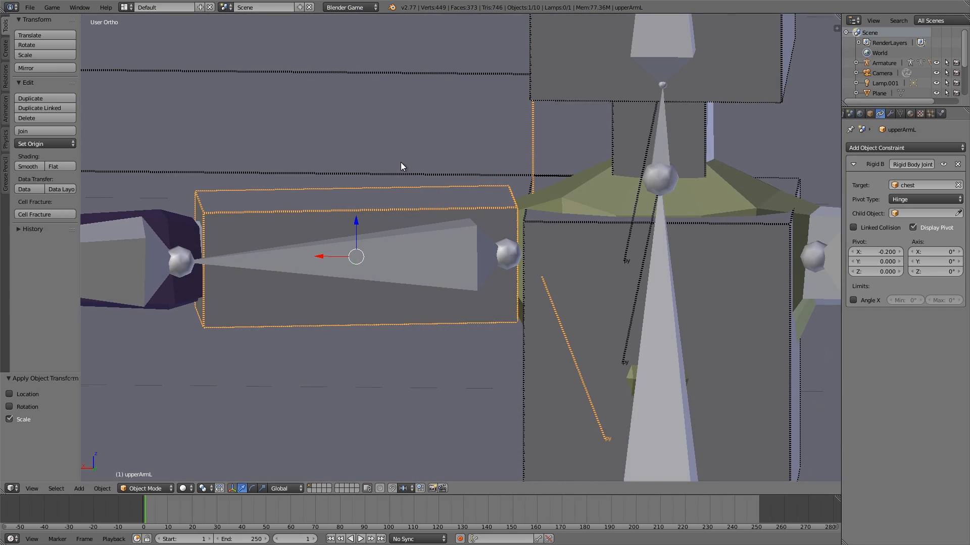
left_click(876, 249)
type("-0.19")
key("Return")
Duplicate the upper arm box in the front view and place the copy over the left forearm bone.
scroll(485, 252, "down", 2)
middle_click_drag(487, 254, 639, 286)
scroll(522, 282, "down", 2)
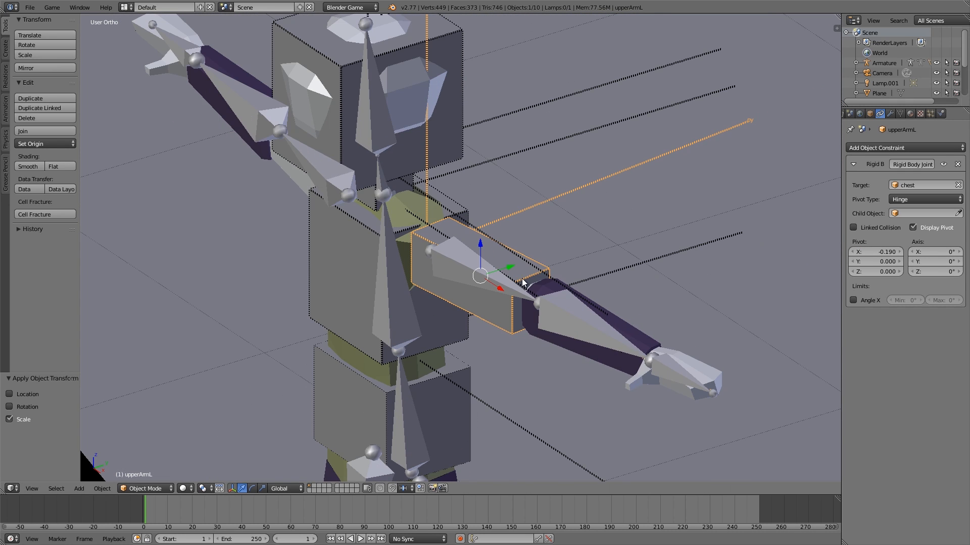
middle_click_drag(452, 294, 502, 273)
scroll(551, 268, "up", 2)
middle_click_drag(565, 265, 526, 245, "shift")
key("KP_1")
middle_click_drag(588, 265, 483, 244, "shift")
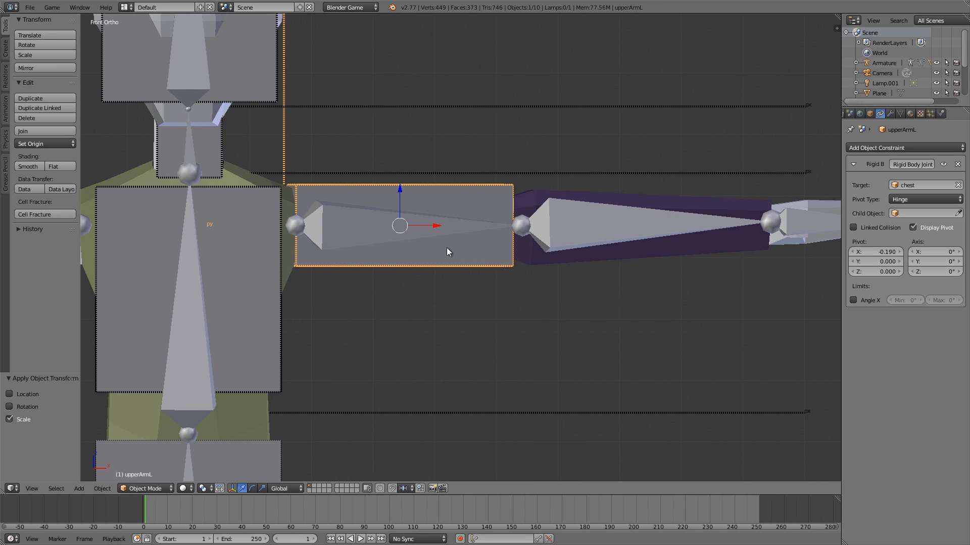
key("shift+d")
left_click(673, 252)
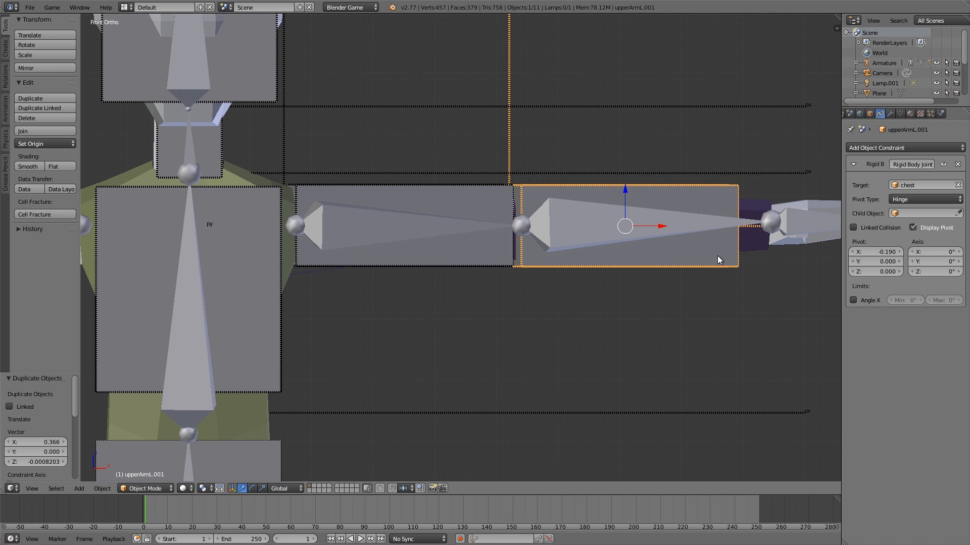
key("g")
left_click(727, 246)
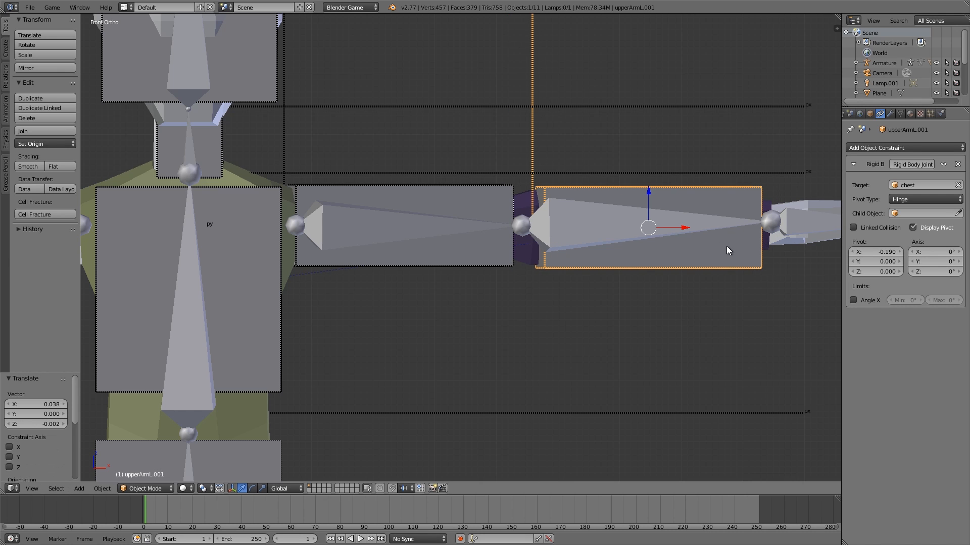
Stretch the forearm box along X and shift it about -0.006 along X to fit the forearm bone.
key("s")
key("x")
left_click(769, 259)
key("g")
key("x")
left_click(766, 259)
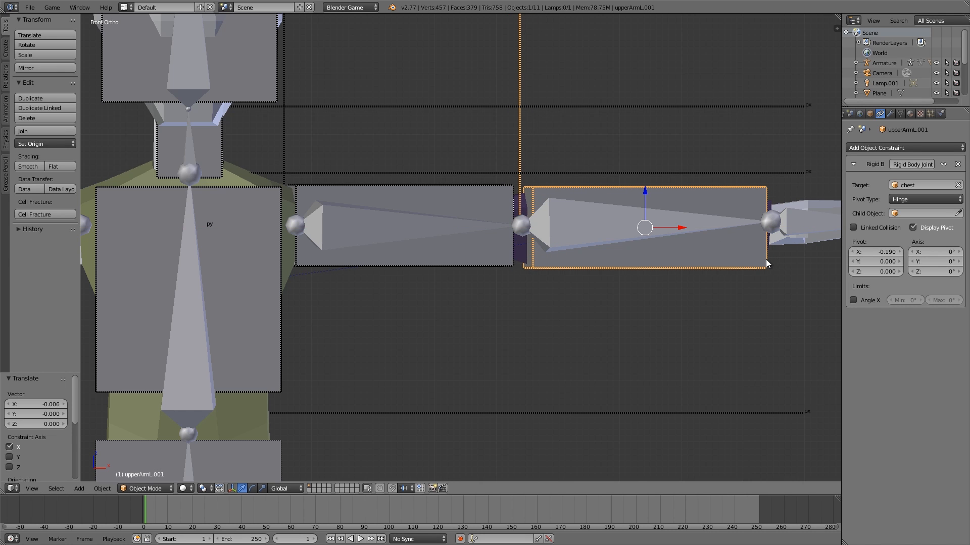
Move the forearm box about 0.058 along Y onto the forearm bone in the top view.
key("KP_7")
key("g")
key("y")
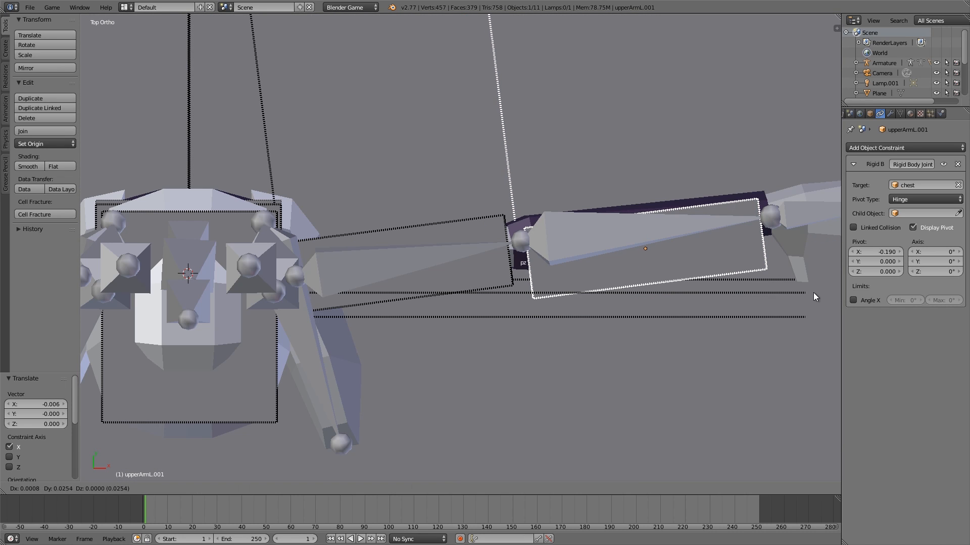
left_click(809, 274)
Lengthen the forearm box along its local X axis by a factor of about 1.028.
scroll(808, 272, "down", 2)
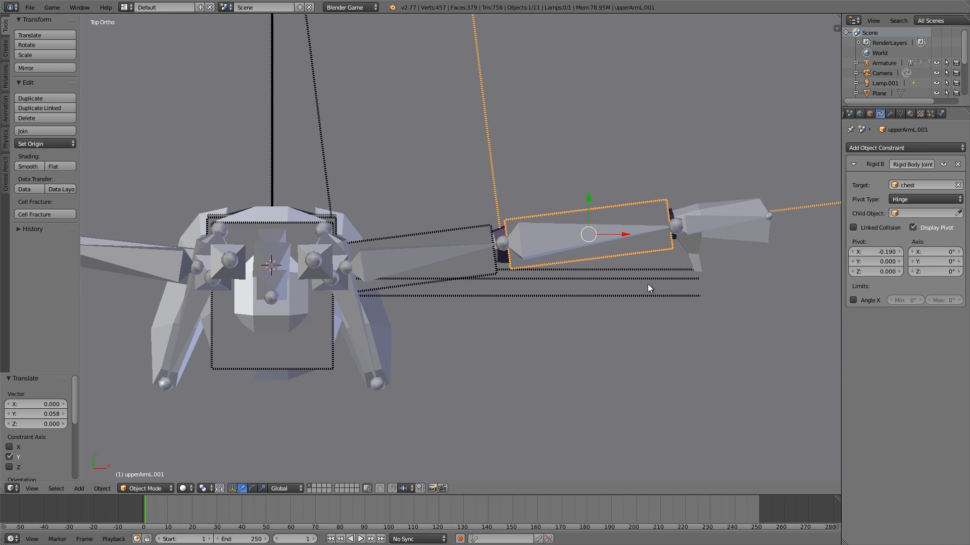
middle_click_drag(608, 276, 575, 282, "shift")
key("s")
key("x")
key("x")
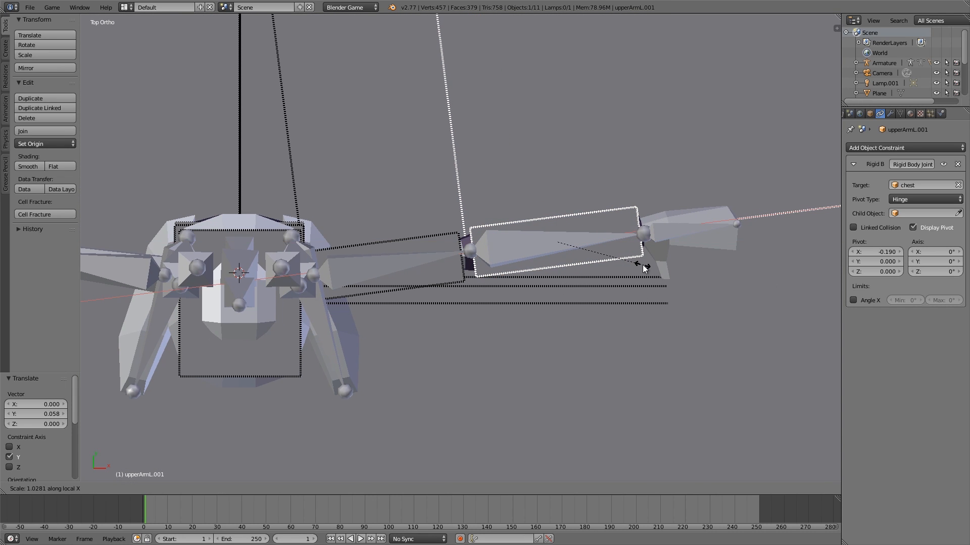
left_click(645, 266)
Rename the forearm box as foreArmL in its object properties.
scroll(626, 267, "down", 3)
scroll(625, 266, "up", 5)
middle_click_drag(625, 267, 475, 215)
middle_click_drag(574, 251, 468, 213)
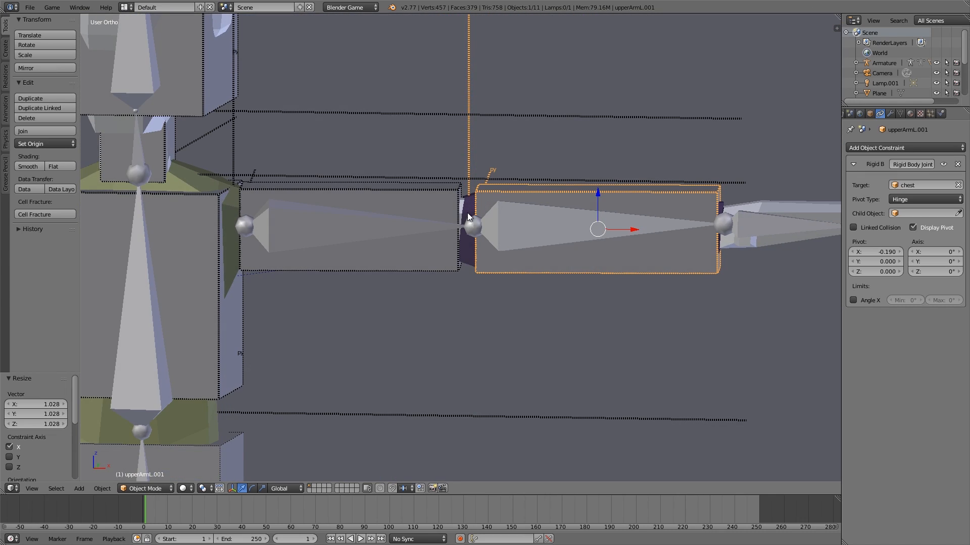
left_click(869, 113)
left_click(875, 147)
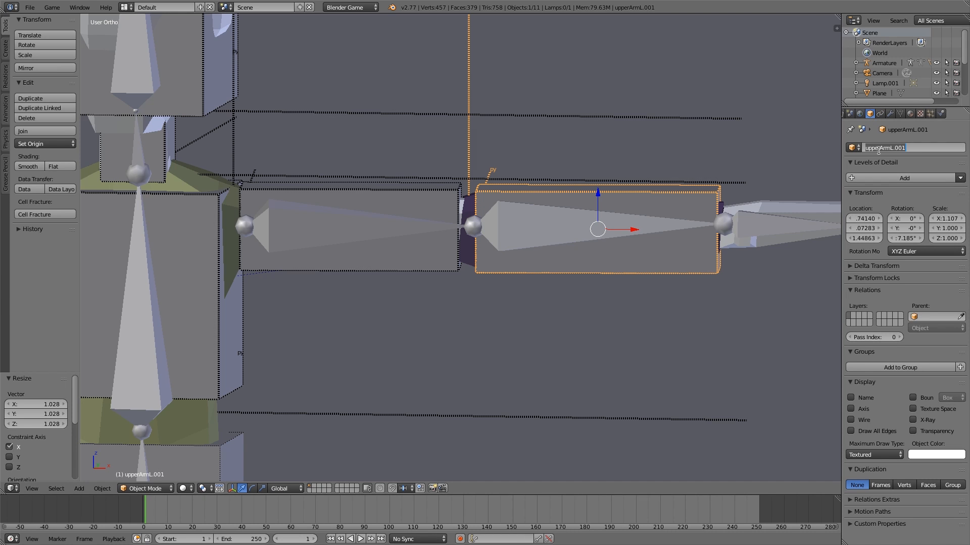
type("fore")
key("Return")
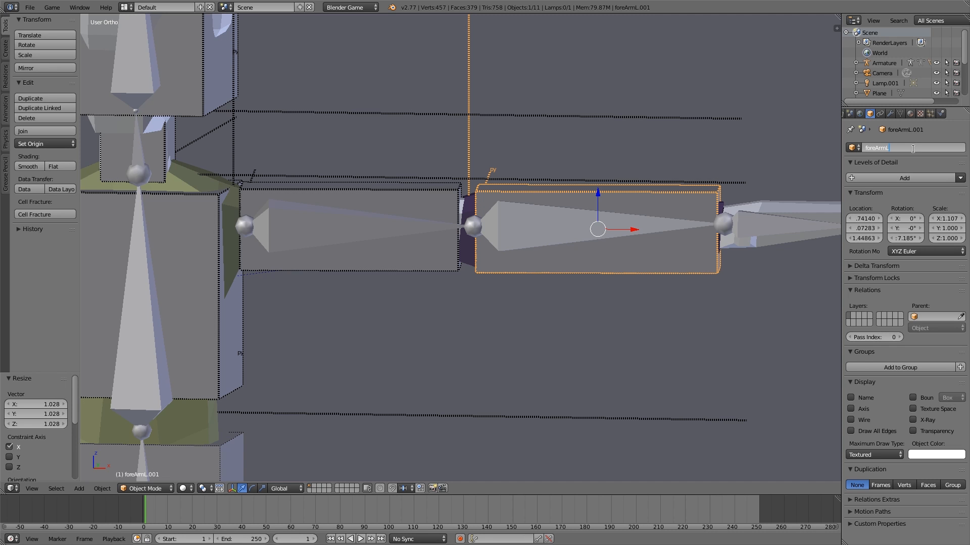
key("Return")
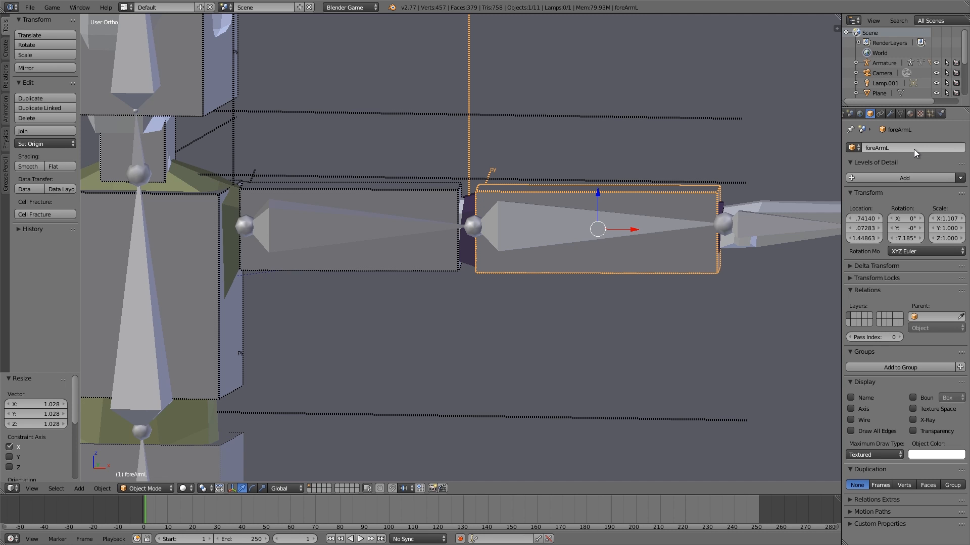
Duplicate the forearm box in the front view and place the copy over the left hand bone.
middle_click_drag(511, 208, 574, 223)
key("KP_1")
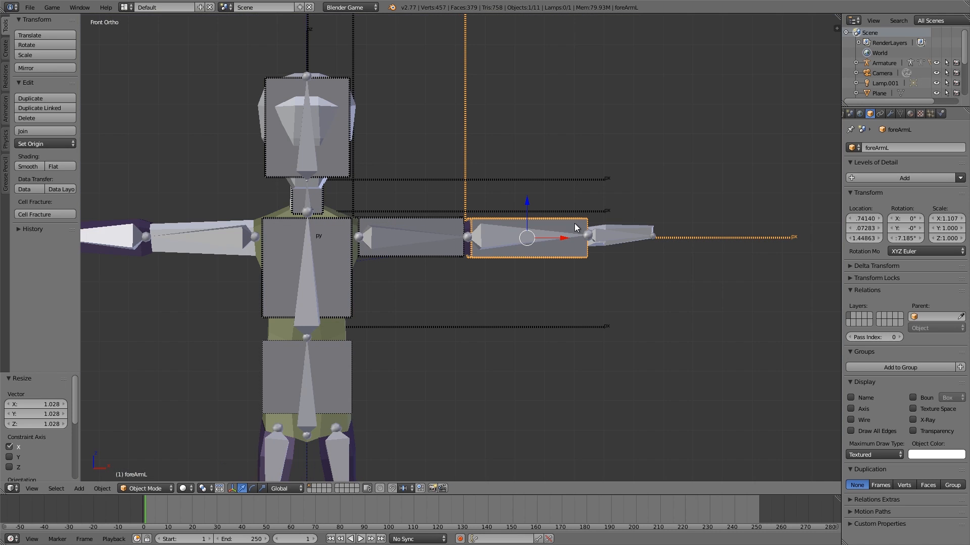
scroll(574, 224, "up", 4)
key("shift+d")
left_click(659, 243)
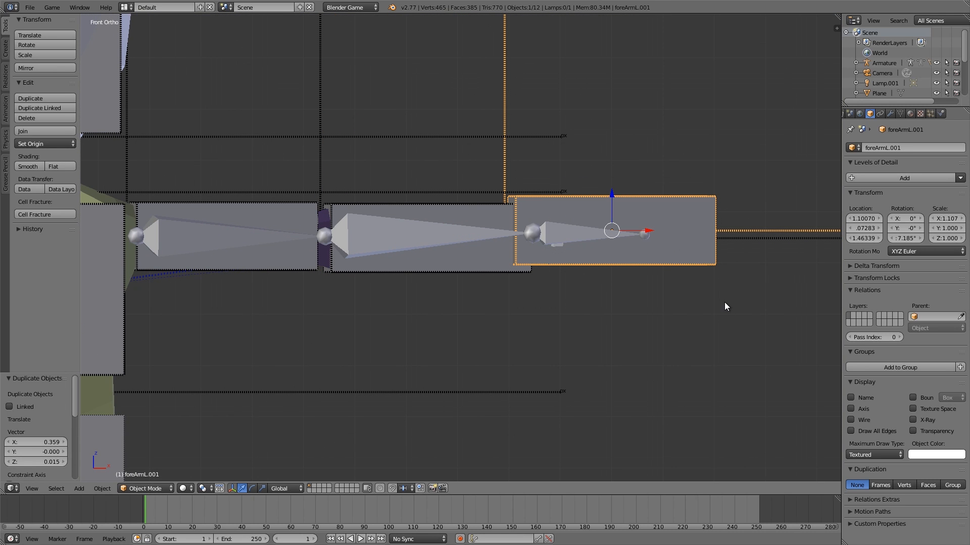
Shrink the hand box uniformly to about 0.62 of its size and move it onto the hand bone.
key("s")
left_click(646, 277)
key("g")
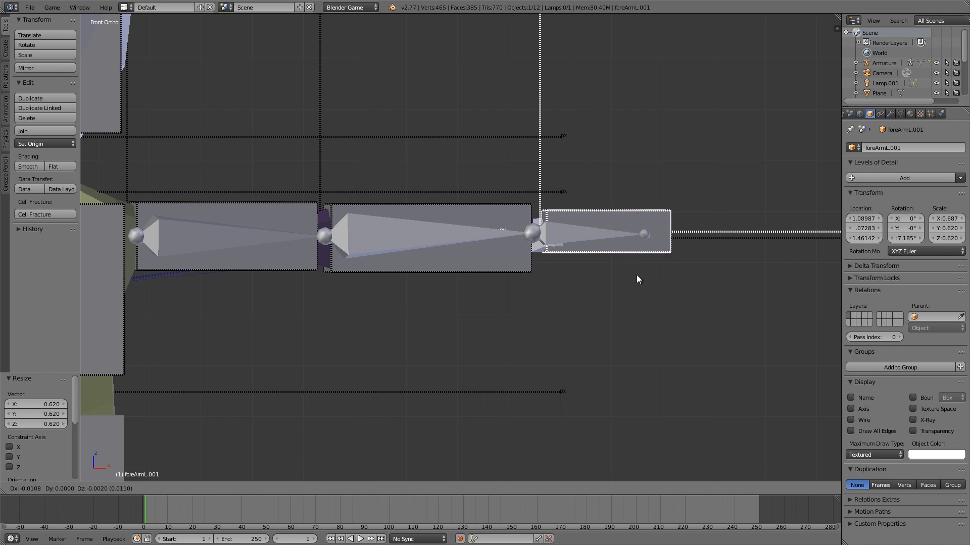
left_click(634, 274)
Shorten the hand box along X by a factor of about 0.654 and shift it in X and Y onto the hand bone.
middle_click_drag(707, 283, 708, 340)
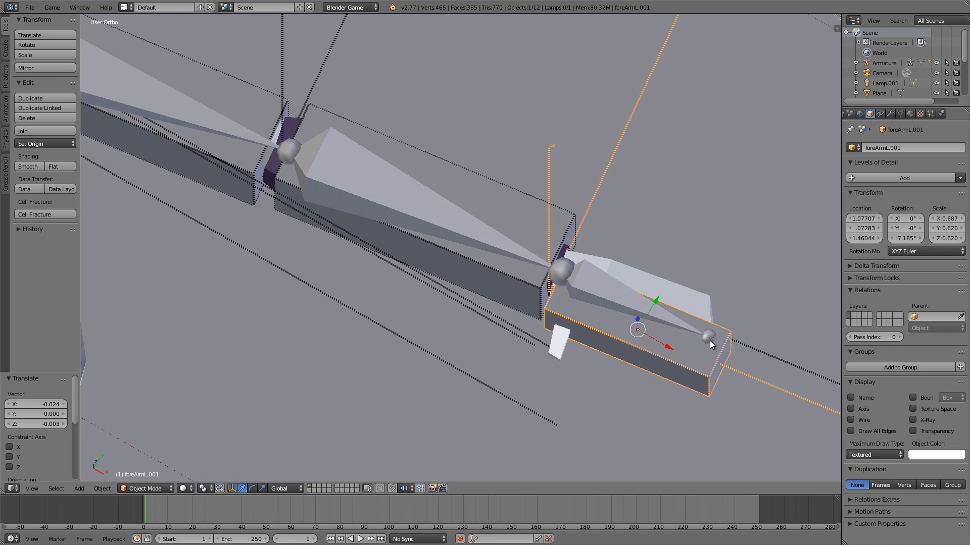
key("s")
key("x")
left_click(708, 346)
key("g")
key("y")
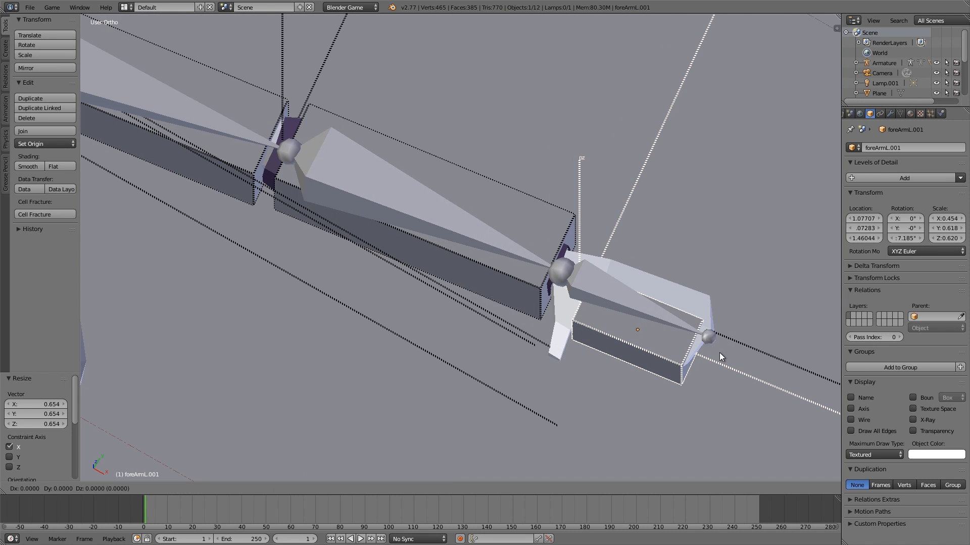
key("g")
key("x")
left_click(693, 322)
Lengthen the hand box along its local X axis to a scale of about 0.598 and shift it about 0.008 along X.
key("s")
key("x")
key("x")
left_click(711, 331)
key("g")
key("x")
key("x")
left_click(712, 334)
Widen the hand box along its local Y axis to a scale of about 1.052.
middle_click_drag(713, 334, 495, 316)
key("s")
key("y")
key("y")
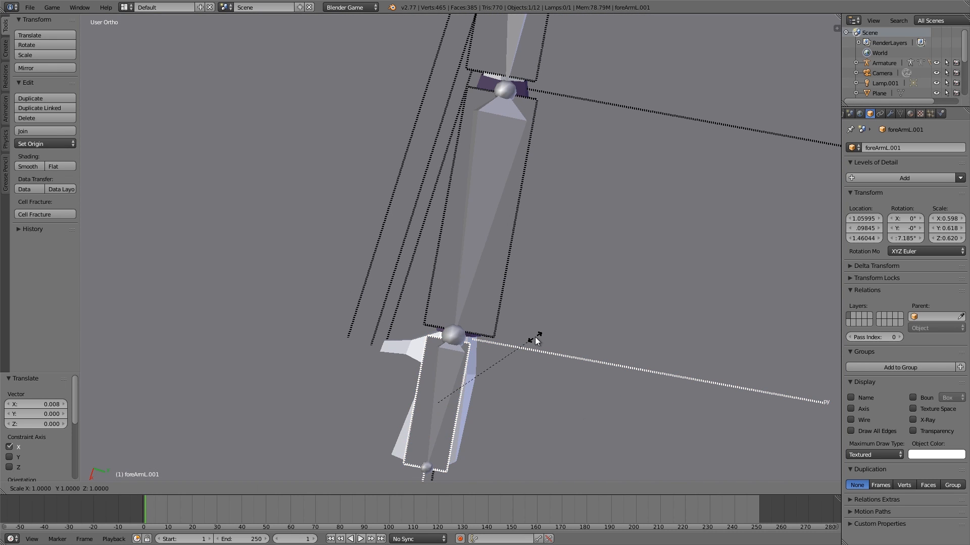
left_click(618, 357)
Adjust the hand box's thickness along Z and raise it to a Z location of about 1.467.
middle_click_drag(617, 357, 508, 305)
scroll(528, 306, "down", 1)
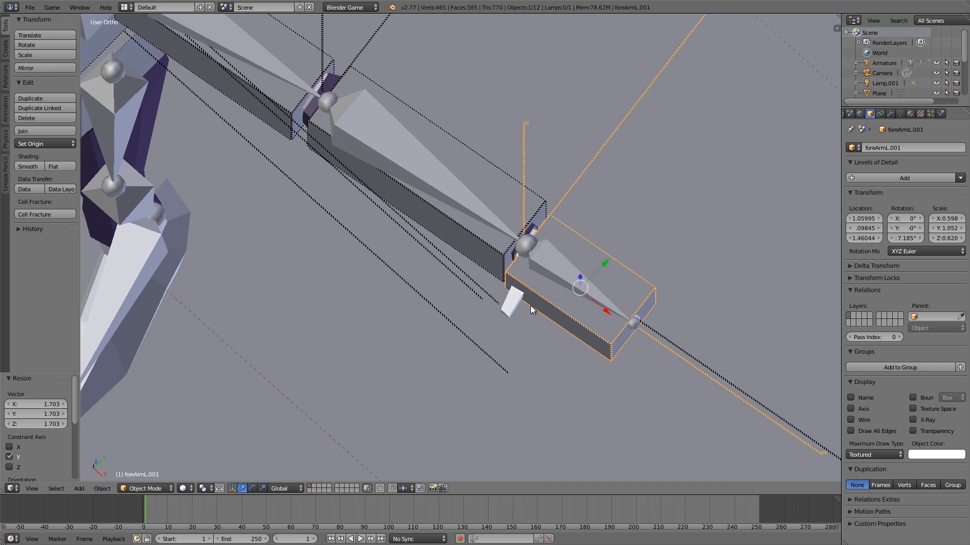
middle_click_drag(574, 310, 551, 274)
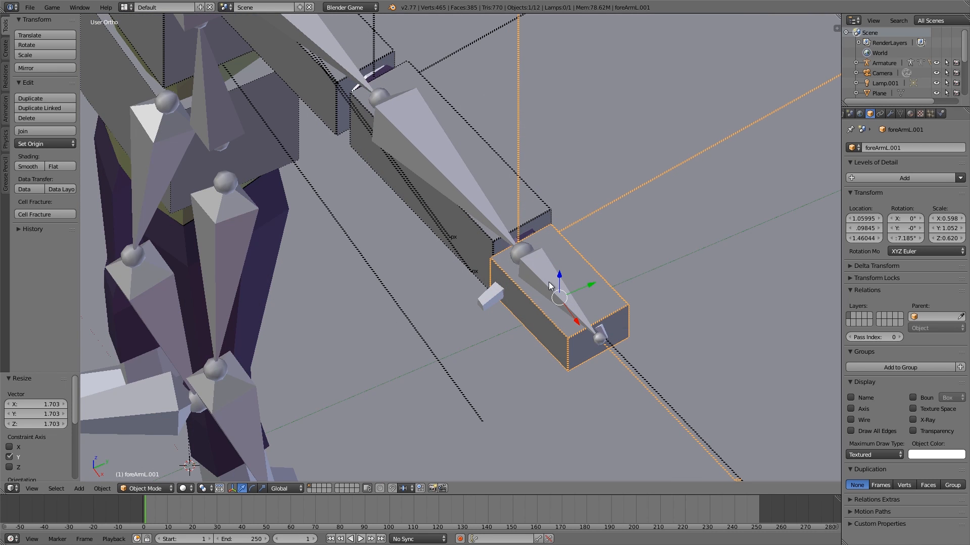
middle_click_drag(579, 247, 480, 261)
key("s")
key("z")
left_click(459, 251)
key("g")
key("z")
left_click(457, 214)
Apply the scale of the hand box.
scroll(457, 220, "down", 3)
middle_click_drag(451, 237, 570, 262)
key("ctrl+a")
left_click(570, 263)
scroll(507, 259, "up", 5)
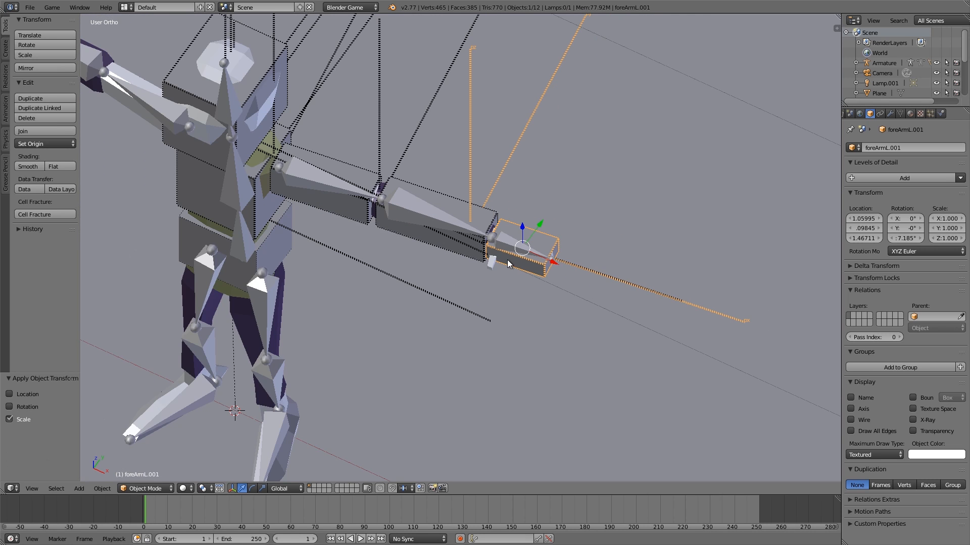
Apply the forearm box's scale and set its rigid body joint's X pivot to -0.200.
right_click(480, 208)
key("ctrl+a")
left_click(456, 192)
middle_click_drag(426, 215, 407, 179)
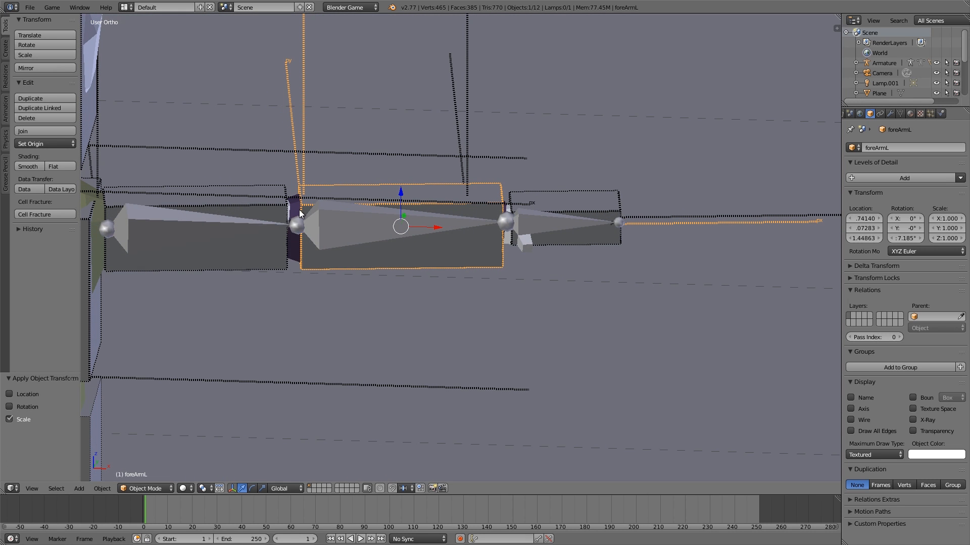
left_click(879, 113)
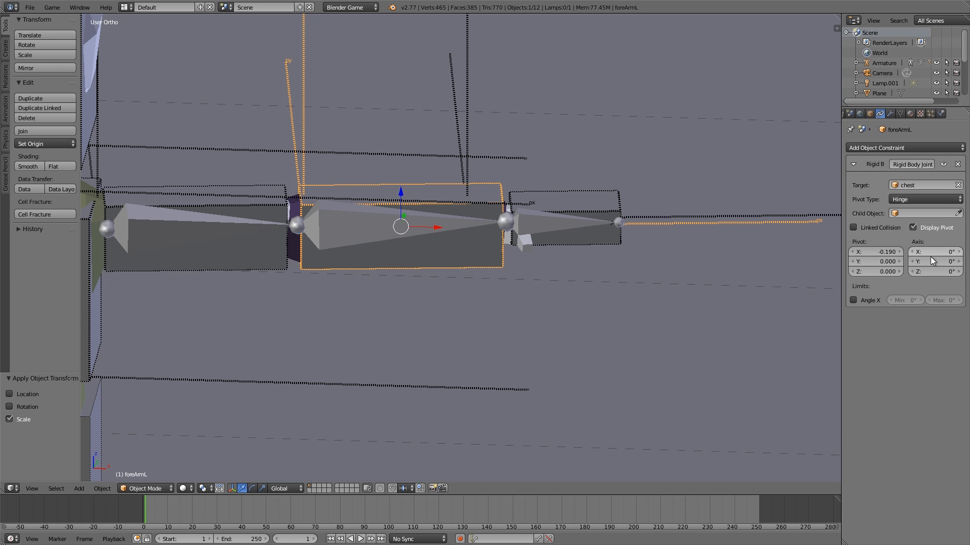
left_click(866, 252)
key("Escape")
scroll(428, 184, "up", 4)
Set the X pivot of the hand box's rigid body joint to -0.110.
right_click(667, 164)
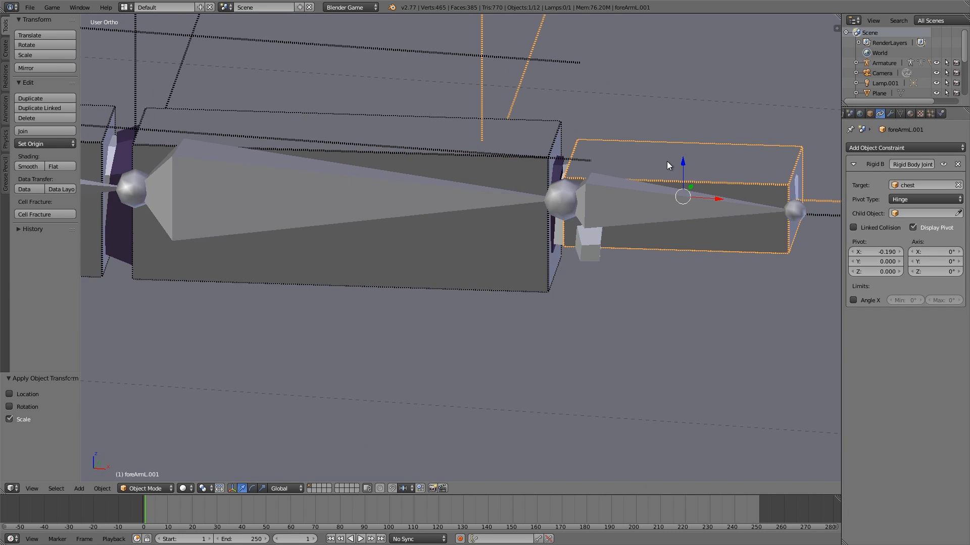
key("Return")
middle_click_drag(721, 240, 751, 233)
left_click(866, 250)
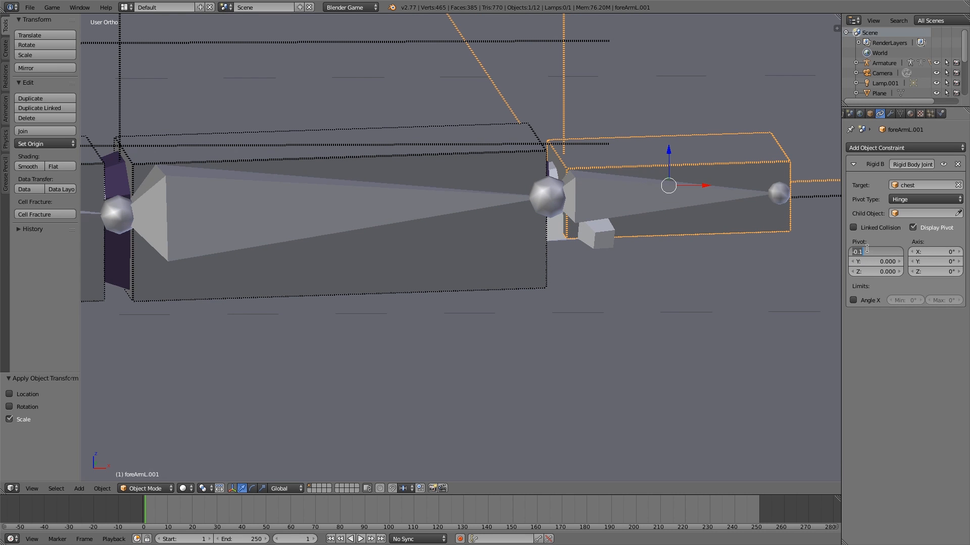
type("-0.11")
key("Return")
middle_click_drag(657, 202, 621, 207)
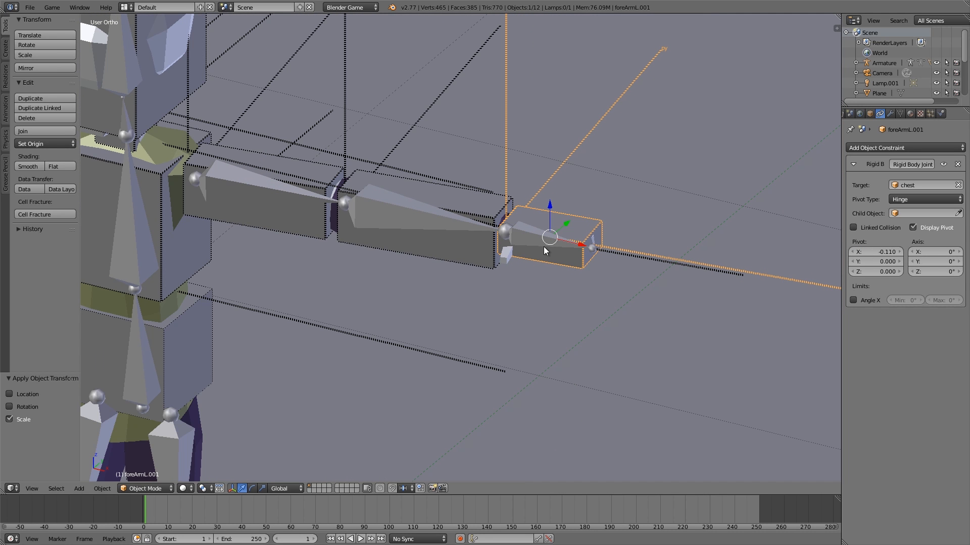
Change the pivot type of the upper arm box's rigid body joint to Ball.
key("a")
right_click(289, 168)
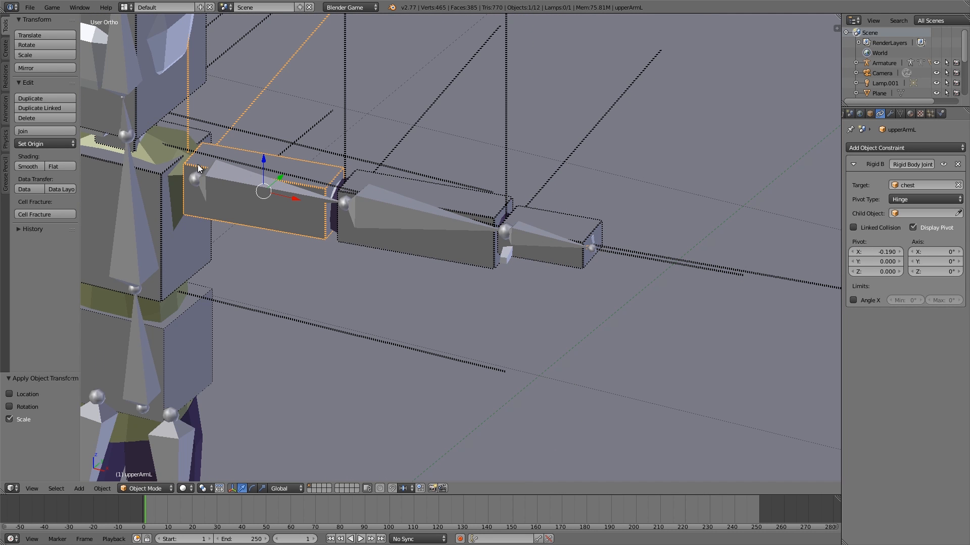
left_click(909, 199)
left_click(904, 187)
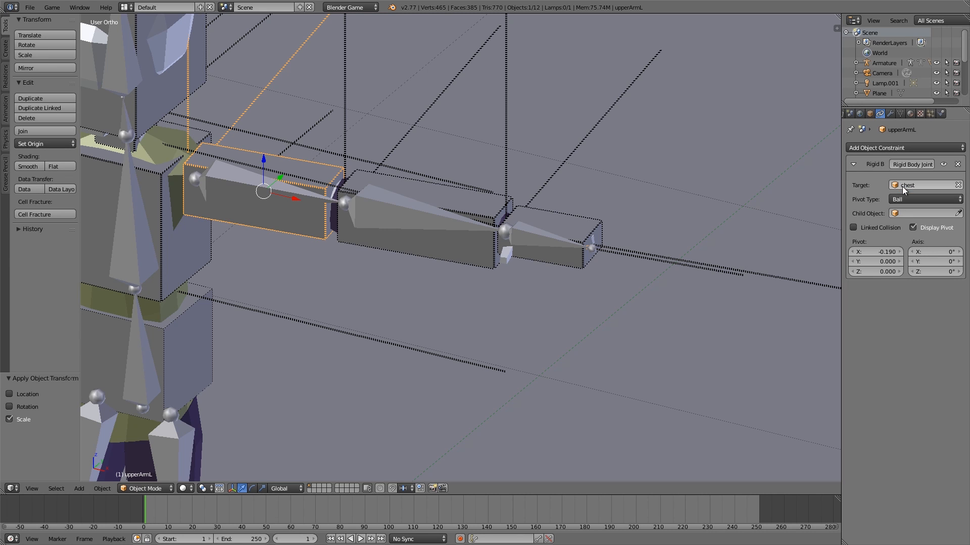
Set the Z axis of the forearm box's hinge joint to 90°.
right_click(430, 197)
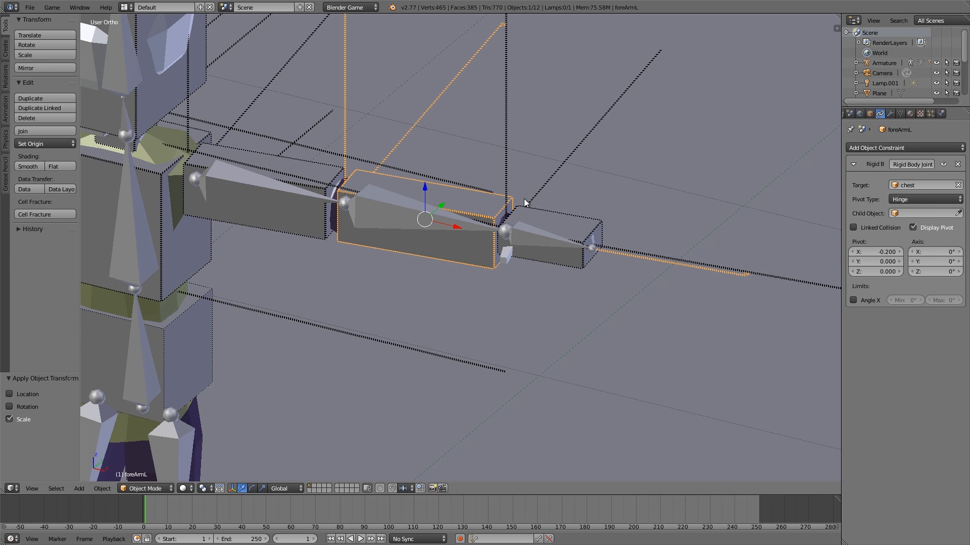
scroll(392, 249, "down", 3)
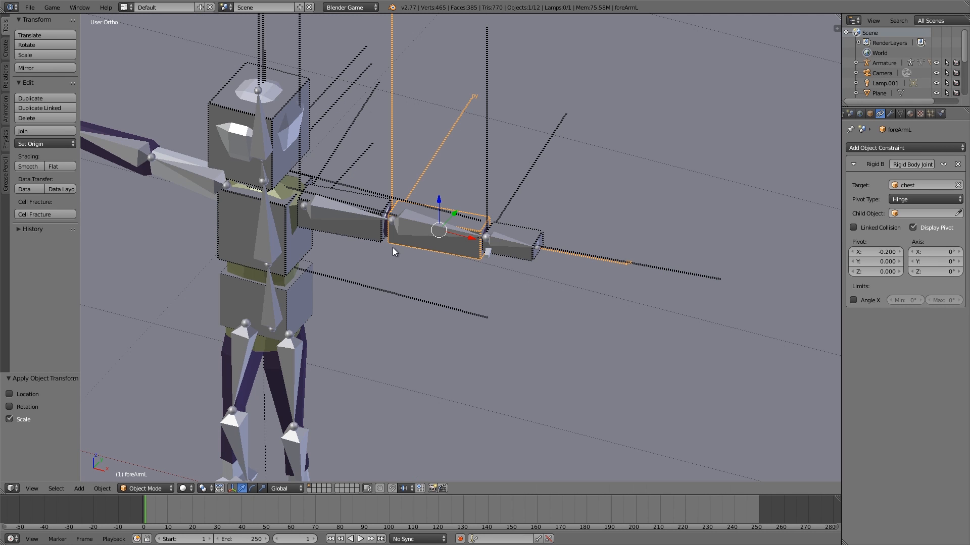
middle_click_drag(476, 329, 363, 162)
middle_click_drag(515, 209, 460, 245)
middle_click_drag(554, 261, 484, 226)
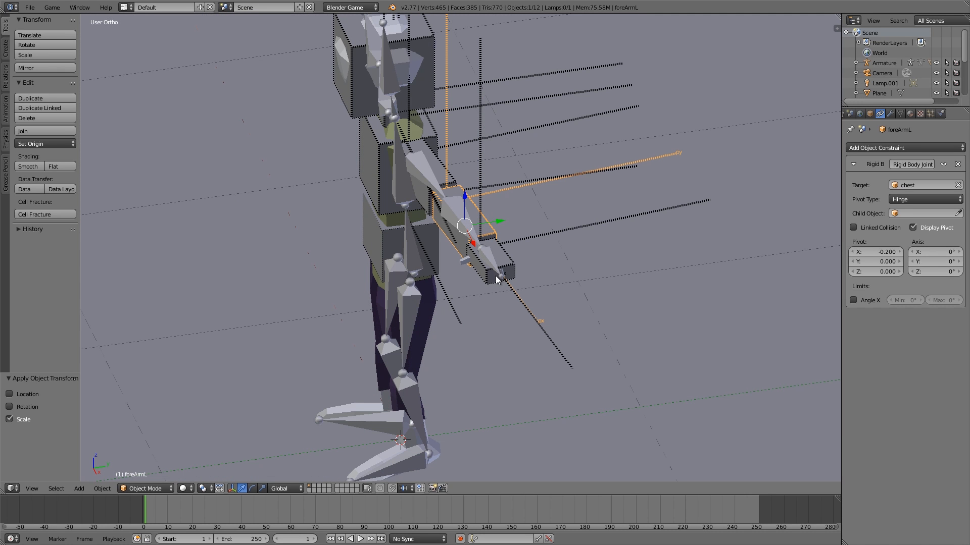
middle_click_drag(581, 252, 446, 227)
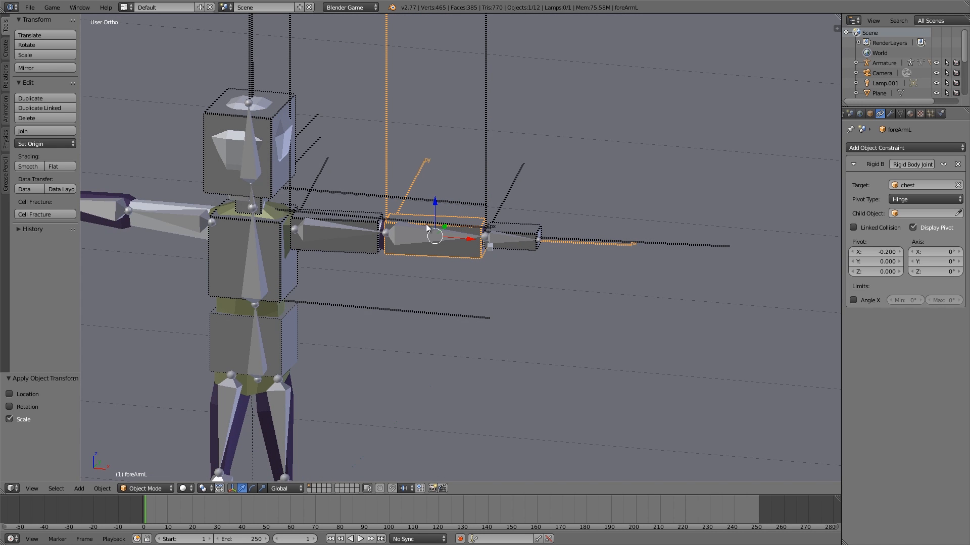
left_click(930, 271)
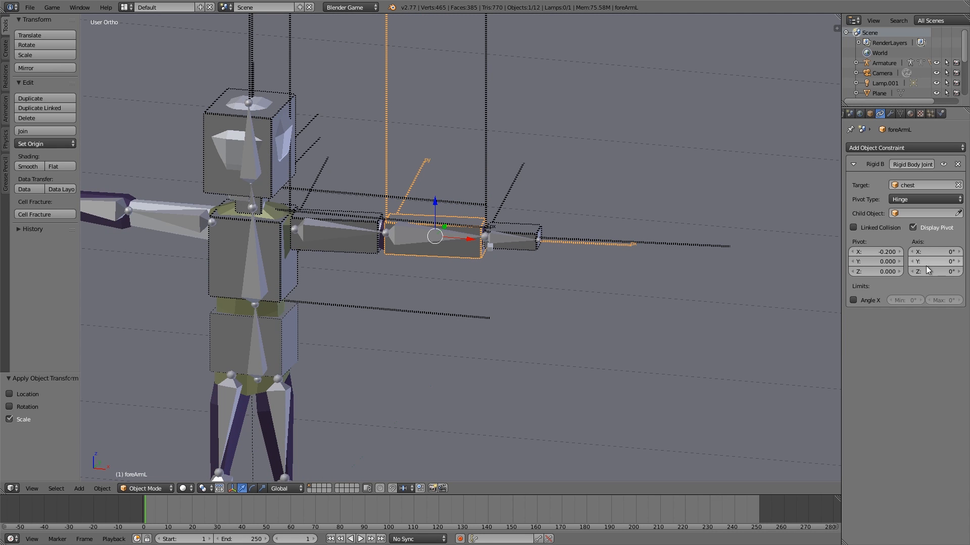
key("Return")
middle_click_drag(580, 222, 482, 230)
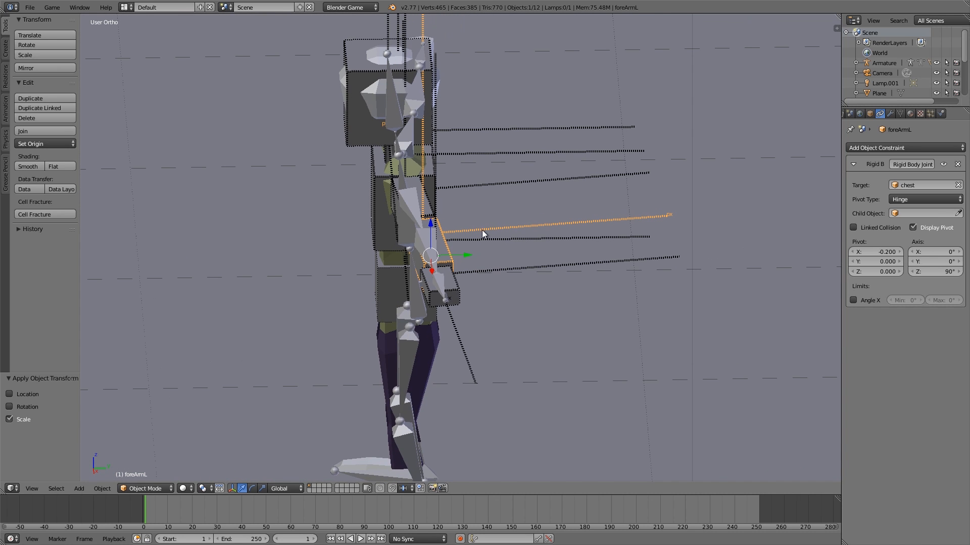
Enable the forearm hinge's Angle X limit with a minimum of 90° and a maximum of -90°.
left_click(853, 300)
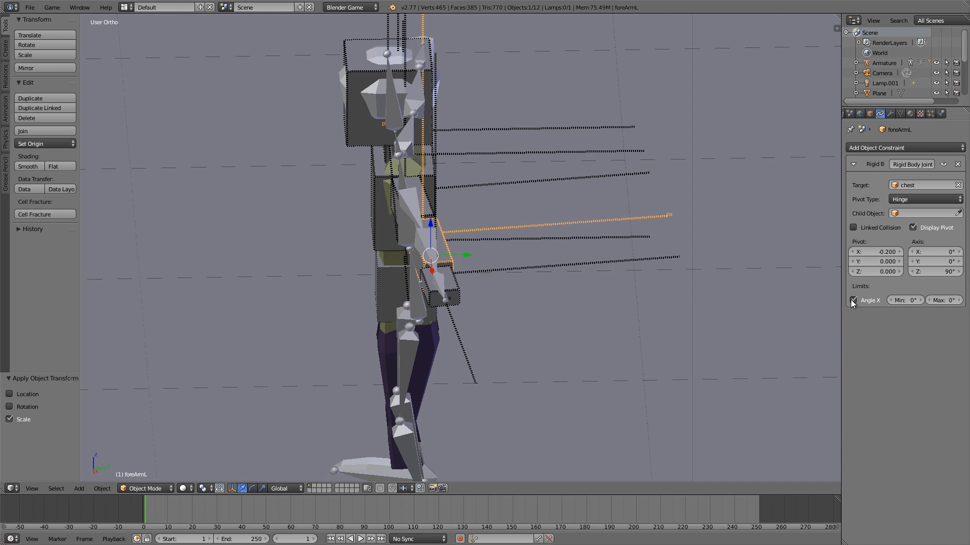
middle_click_drag(626, 298, 412, 247)
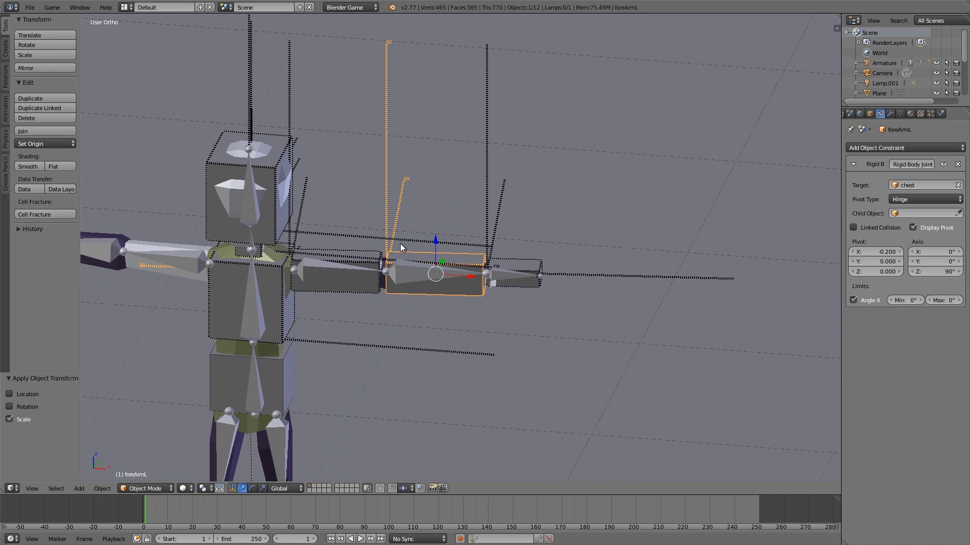
left_click(902, 300)
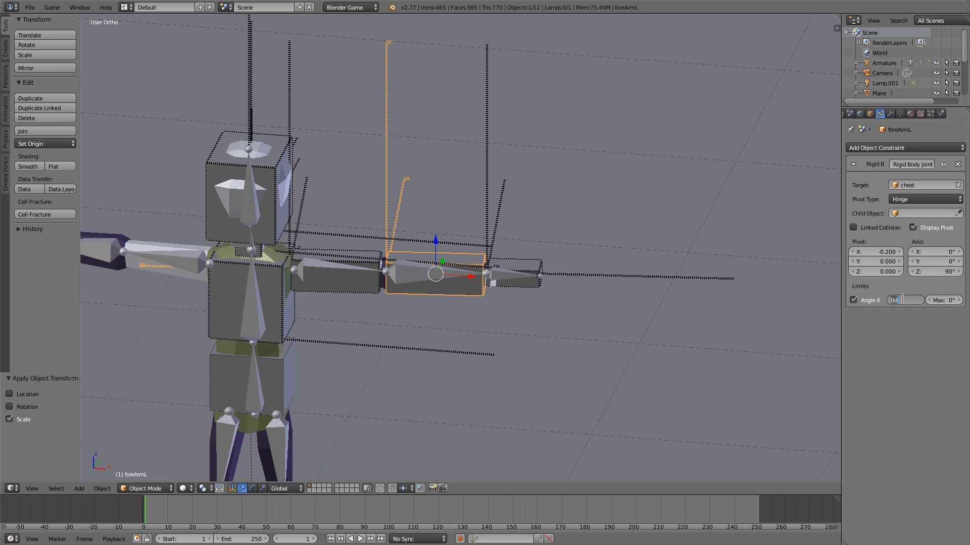
type("-90")
key("Return")
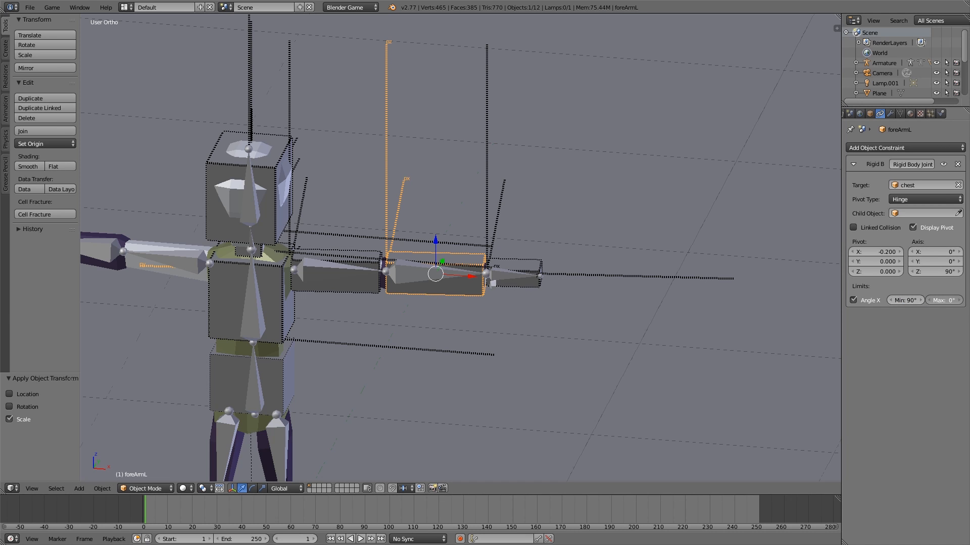
left_click(933, 301)
type("-90")
key("Return")
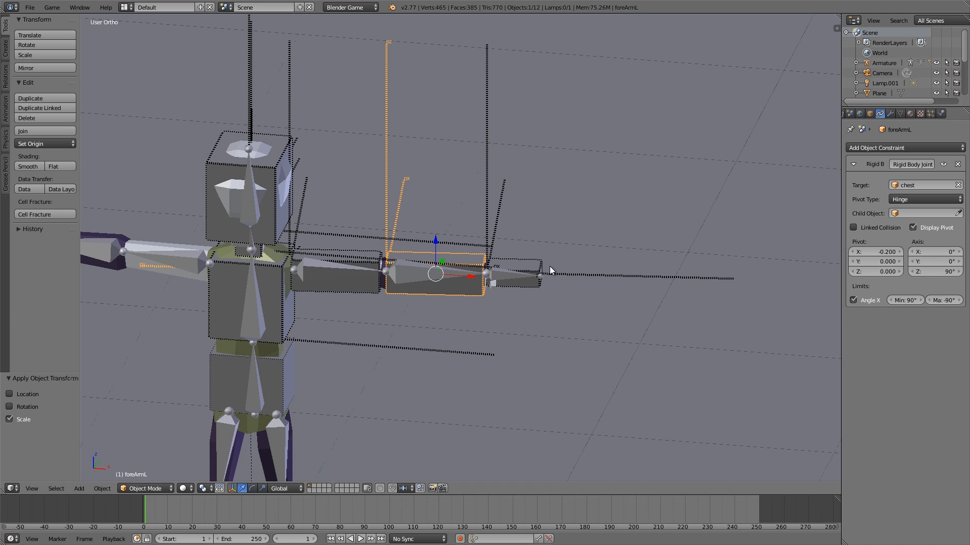
Enable the hand box hinge's Angle X limit with a minimum of -90° and a maximum of 90°.
middle_click_drag(532, 242, 515, 250)
scroll(516, 251, "up", 3)
right_click(547, 293)
right_click(547, 292)
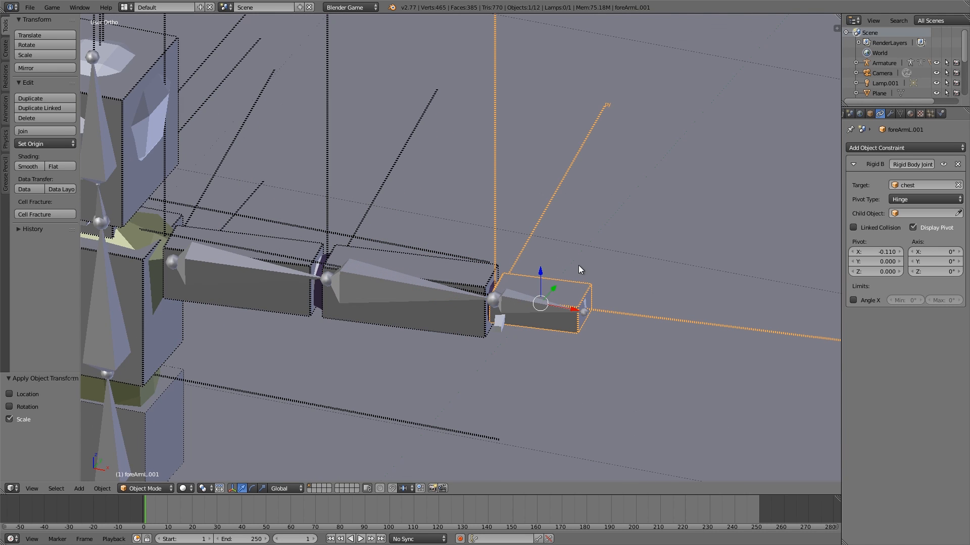
scroll(580, 308, "down", 4)
right_click(551, 174)
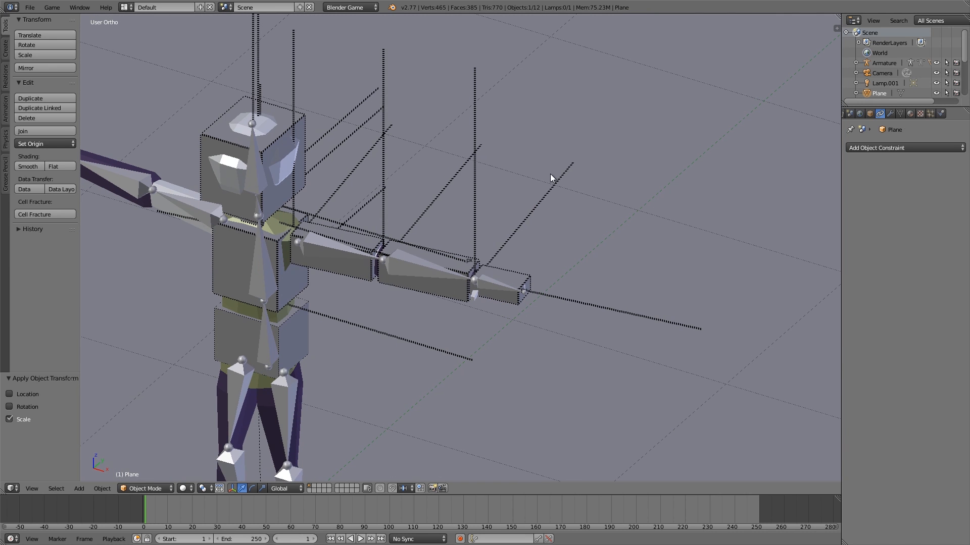
right_click(514, 286)
middle_click_drag(527, 282, 575, 296)
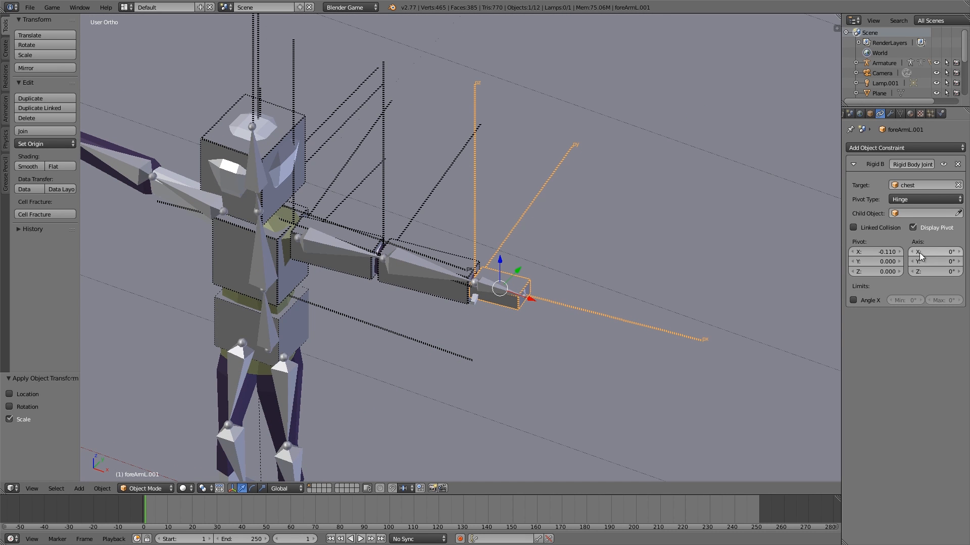
left_click(853, 300)
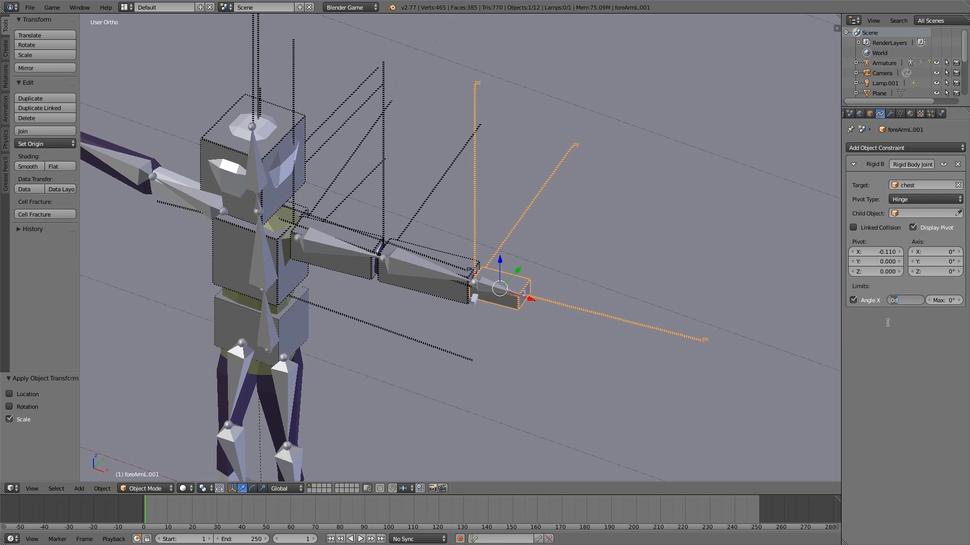
key("Return")
left_click(934, 300)
Set the Z axis of the hand box's hinge joint to 90°.
left_click(934, 272)
type("90")
key("Return")
Toggle the viewport to rendered shading and run the game simulation twice to test how the arm boxes fall.
scroll(612, 232, "down", 4)
middle_click_drag(612, 232, 474, 258)
key("shift+z")
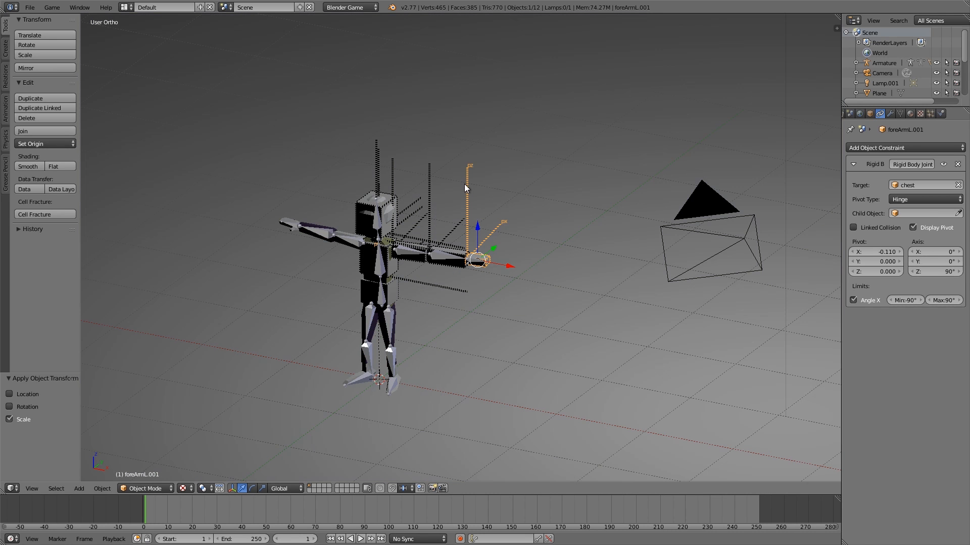
key("p")
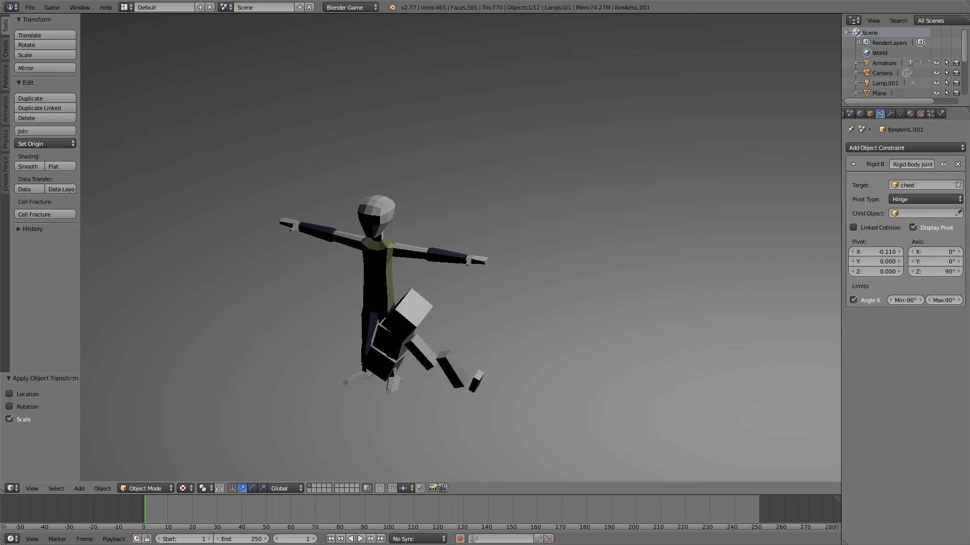
key("Escape")
scroll(474, 262, "up", 4)
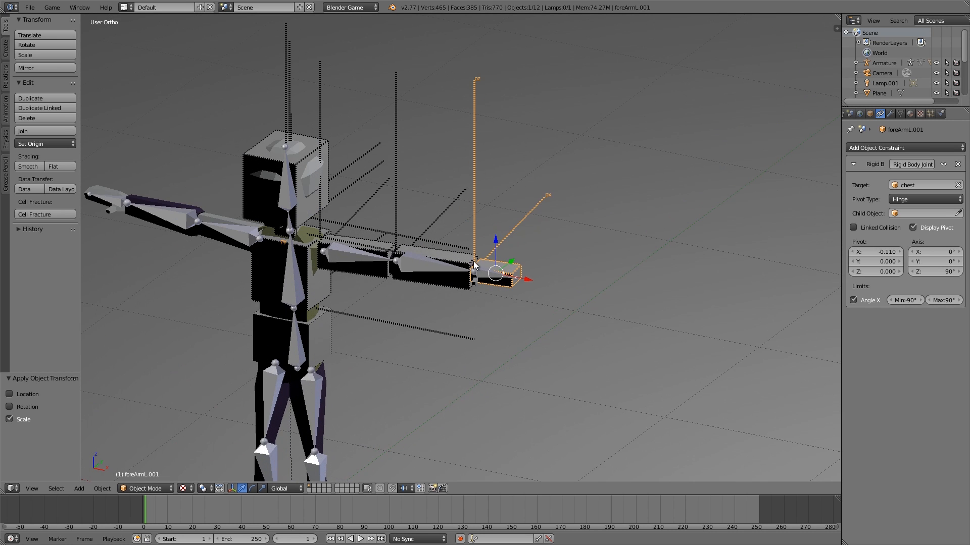
scroll(472, 267, "down", 2)
middle_click_drag(471, 270, 483, 264)
key("p")
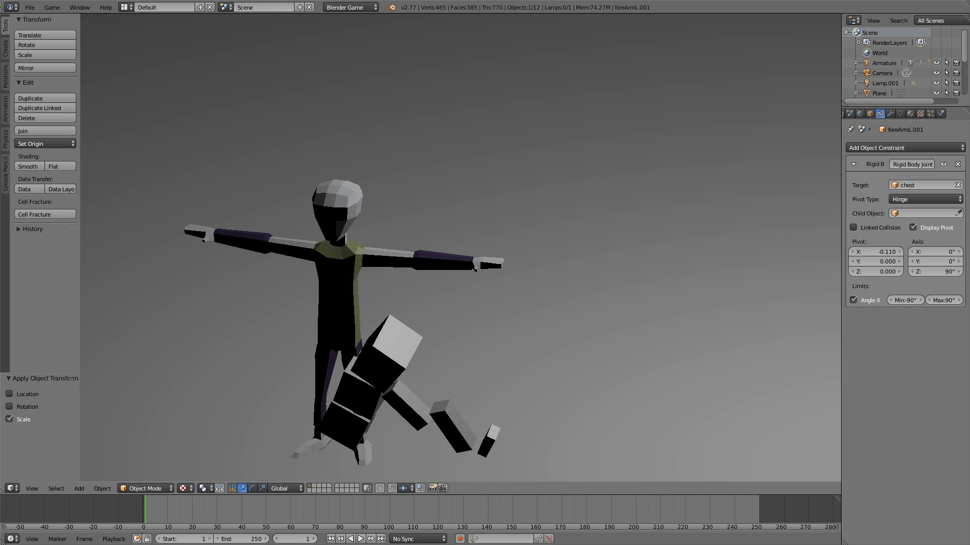
key("Escape")
Set the target of the forearm box's rigid body joint to upperArmL.
scroll(465, 283, "up", 2)
scroll(466, 283, "up", 2)
right_click(457, 265)
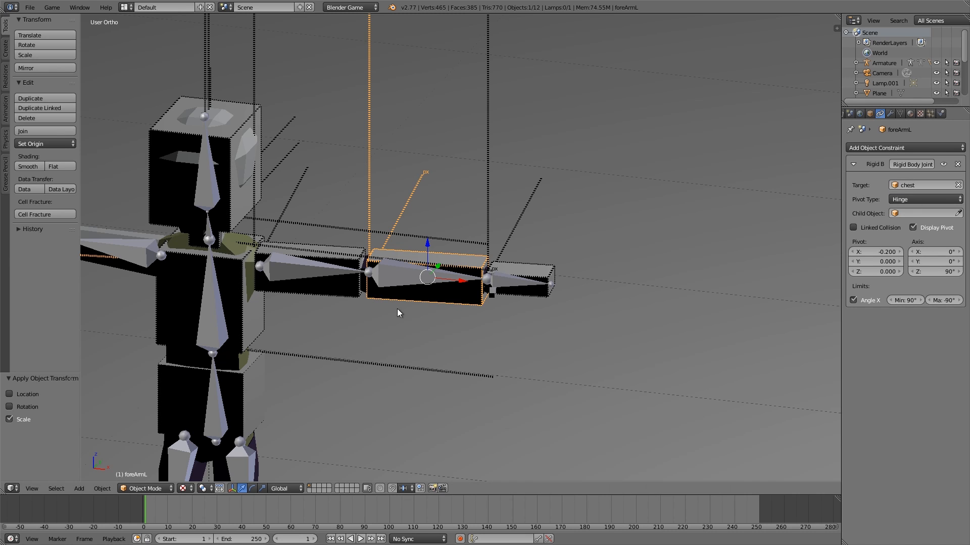
left_click(915, 186)
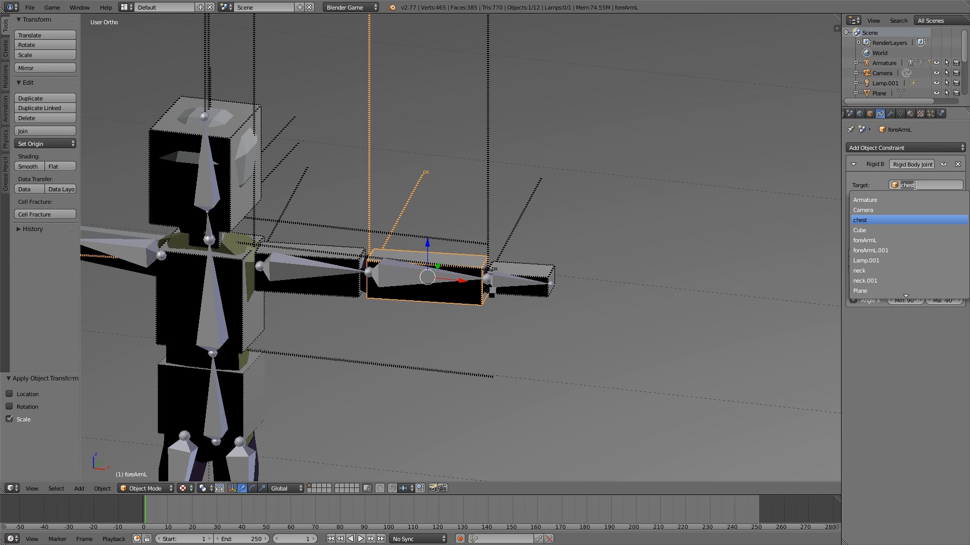
type("upp")
key("Return")
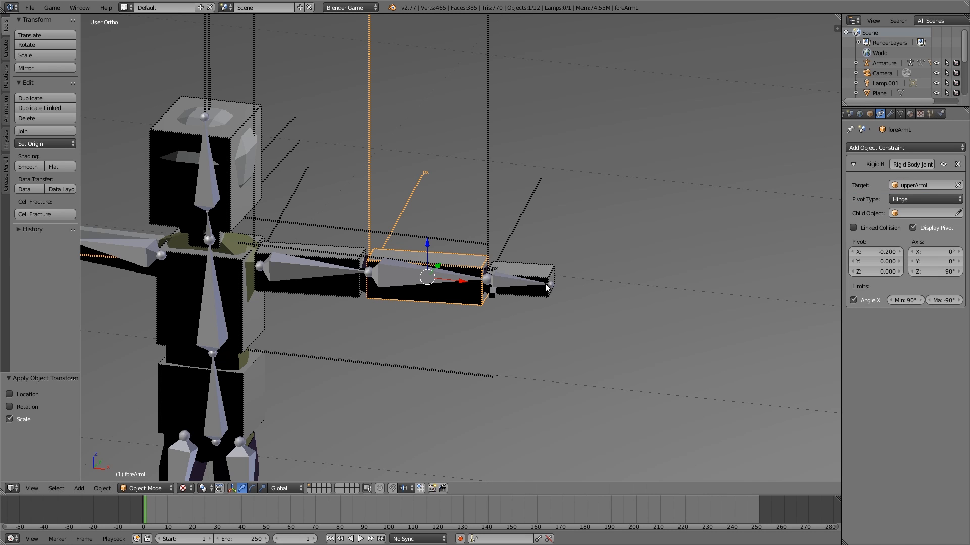
Set the target of the hand box's rigid body joint to foreArmL.
right_click(525, 275)
left_click(912, 185)
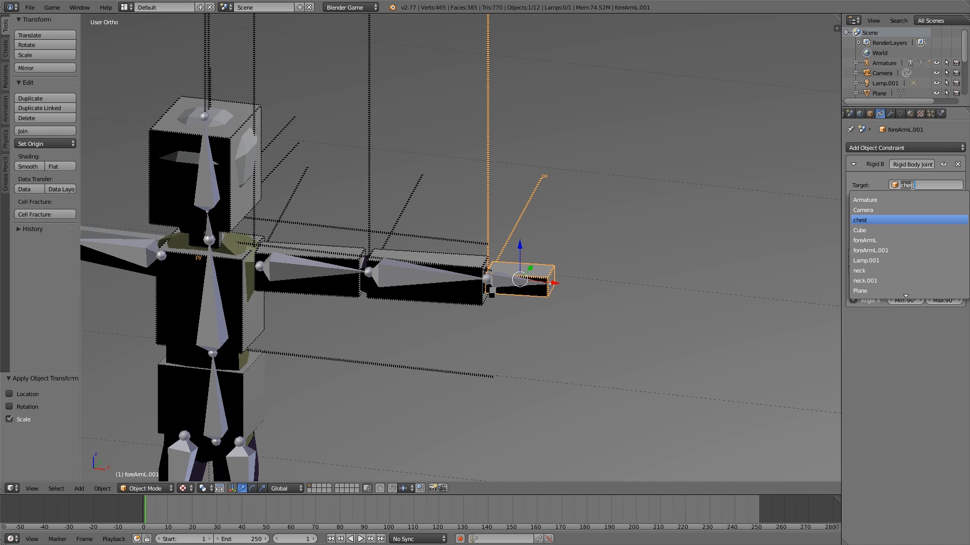
type("fo")
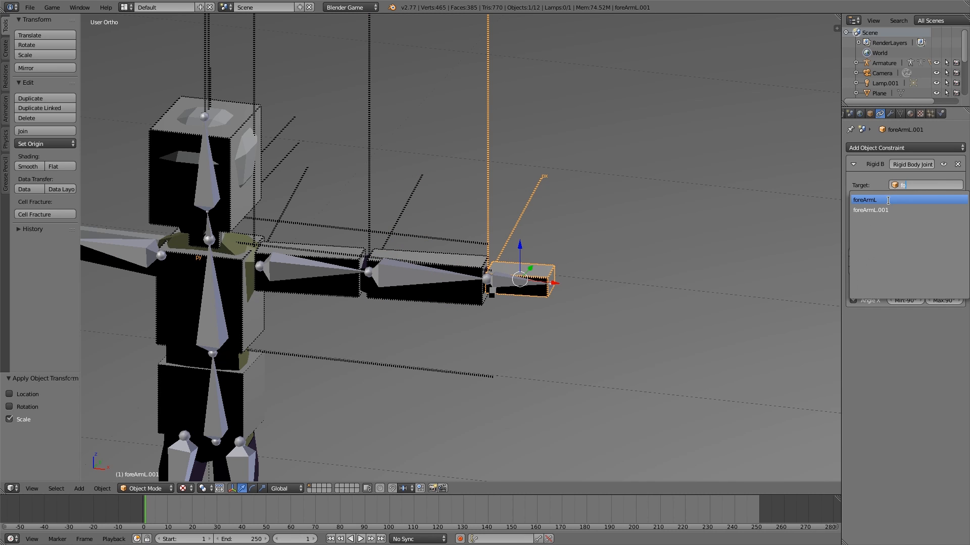
left_click(888, 200)
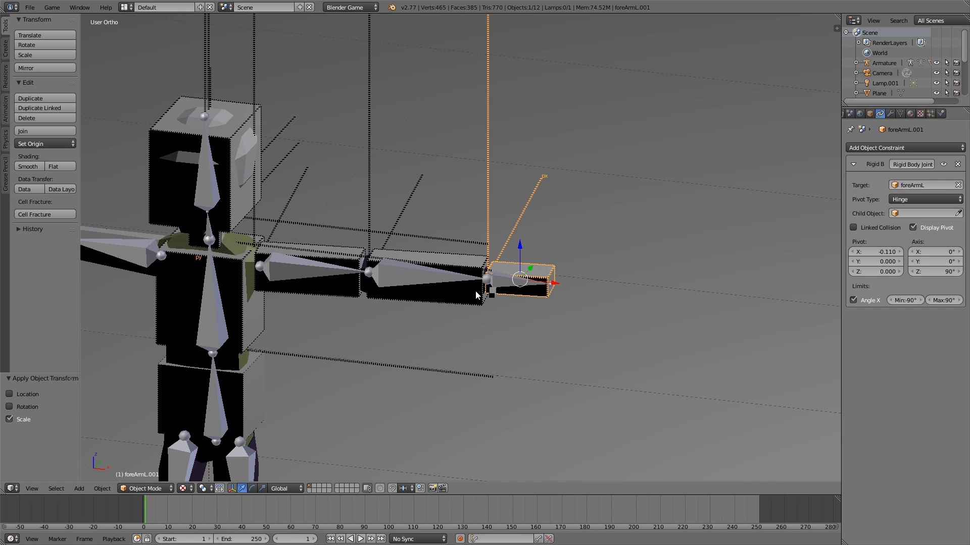
Rename the hand box object to handL.
left_click(869, 113)
left_click(873, 145)
type("handL")
key("Return")
Run the game simulation to check the retargeted forearm and hand joints, and stop it.
scroll(632, 206, "down", 5)
middle_click_drag(489, 258, 479, 284)
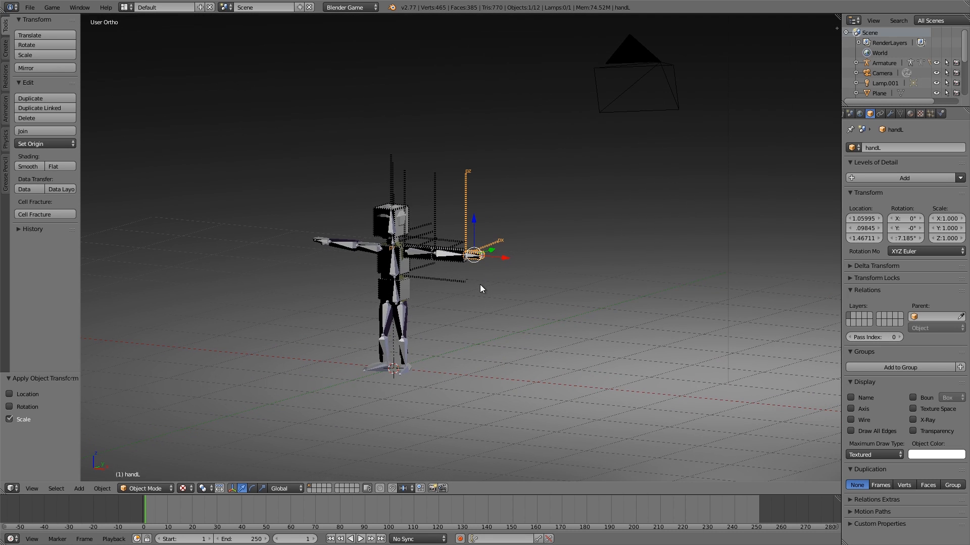
key("p")
key("Escape")
Duplicate the upper arm, forearm and hand boxes of the left arm in place.
right_click(515, 244)
right_click(523, 251)
right_click(523, 251)
right_click(558, 269, "shift")
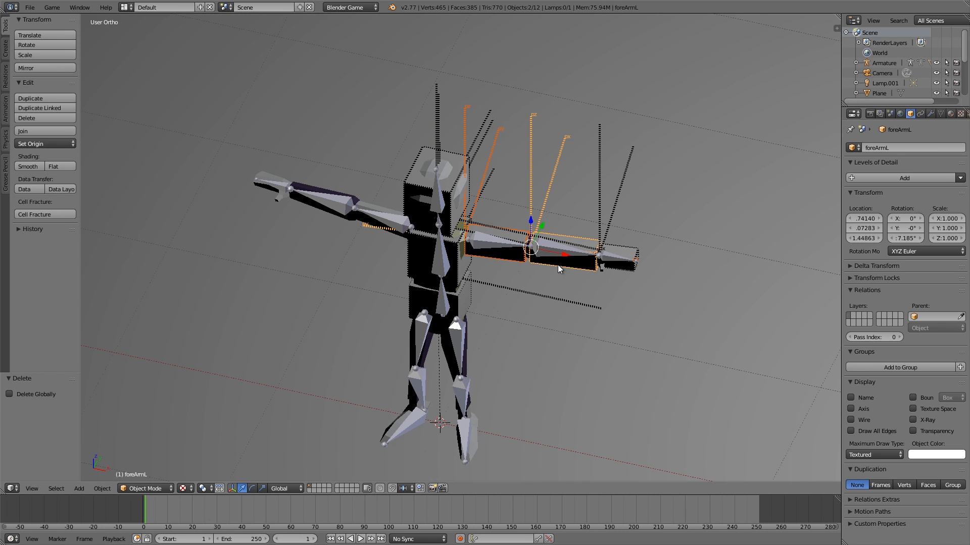
right_click(632, 275, "shift")
key("shift+d")
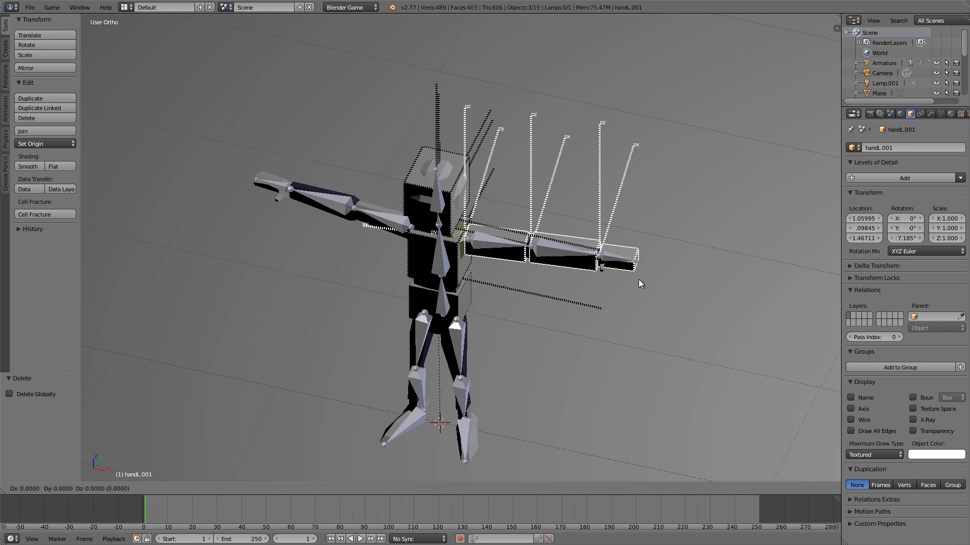
right_click(639, 281)
Move the duplicated arm boxes about -0.896 along the X axis and mirror them across global X.
key("g")
key("x")
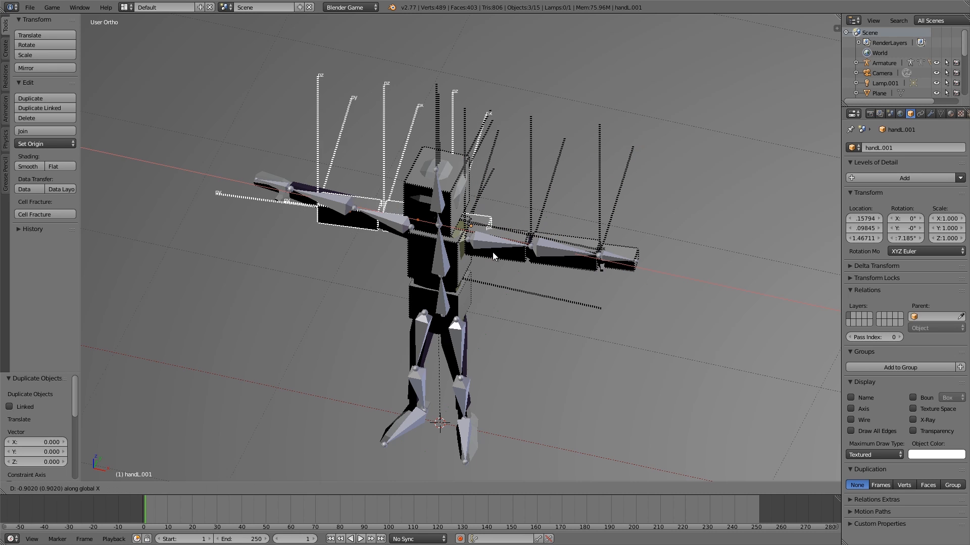
left_click(493, 256)
key("ctrl+m")
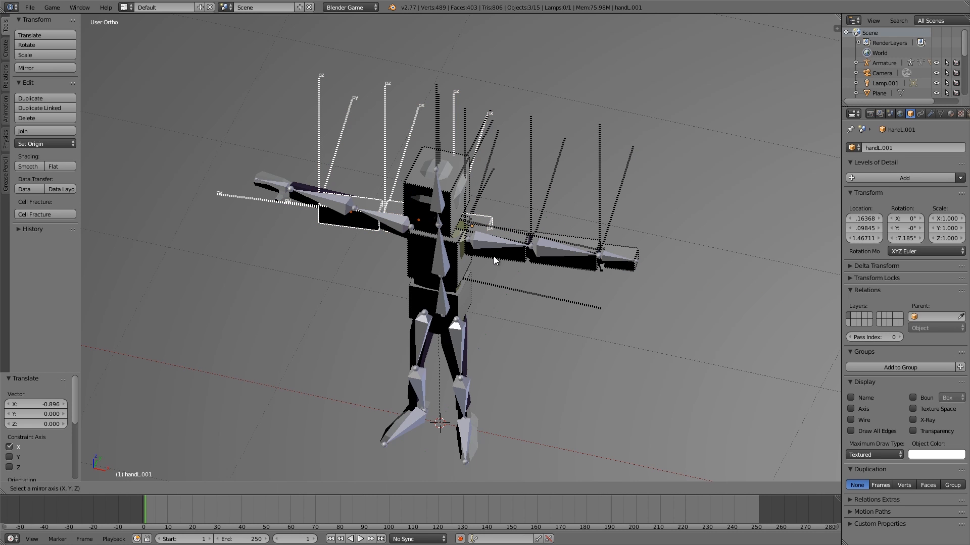
key("x")
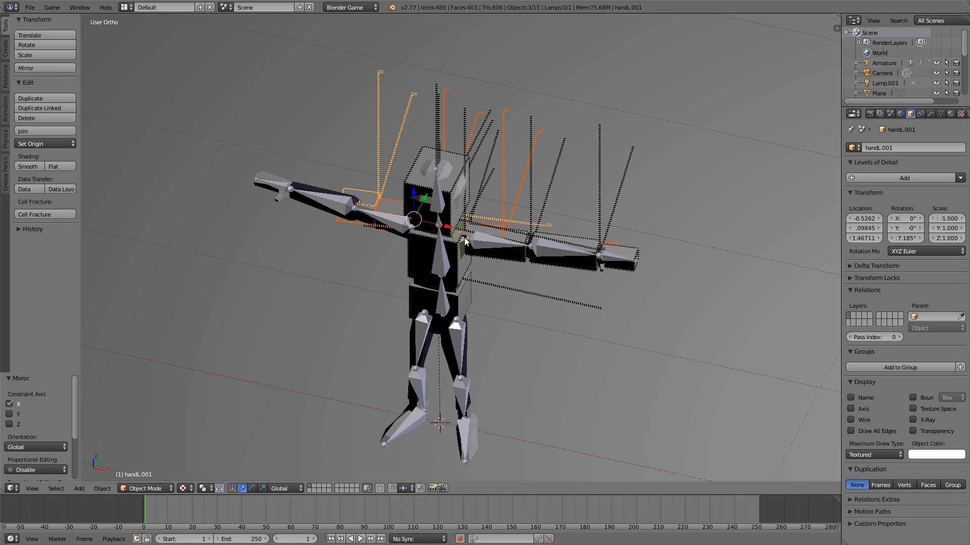
In top view, move the mirrored arm boxes about -0.588 in X and -0.032 in Y onto the opposite arm's bones.
middle_click_drag(465, 238, 512, 279)
key("KP_7")
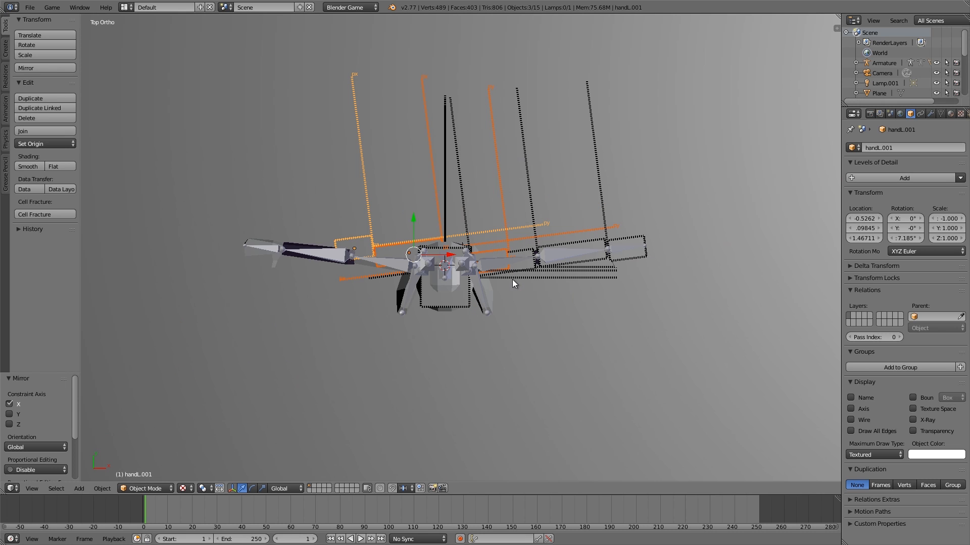
key("g")
left_click(351, 283)
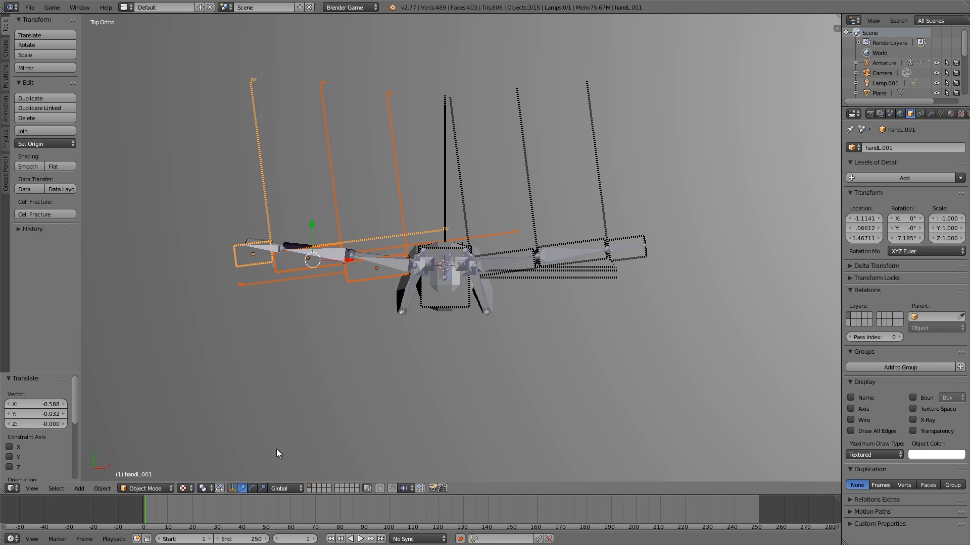
Rotate the mirrored arm boxes slightly around their individual origins and move them about 0.017 in X and 0.039 in Y to follow the bones.
left_click(200, 490)
left_click(222, 456)
key("r")
left_click(472, 317)
key("g")
left_click(485, 284)
In front wireframe view, shift the mirrored arm boxes about 0.034 along X to line up with the torso and arm bones.
middle_click_drag(356, 285, 379, 230)
key("KP_1")
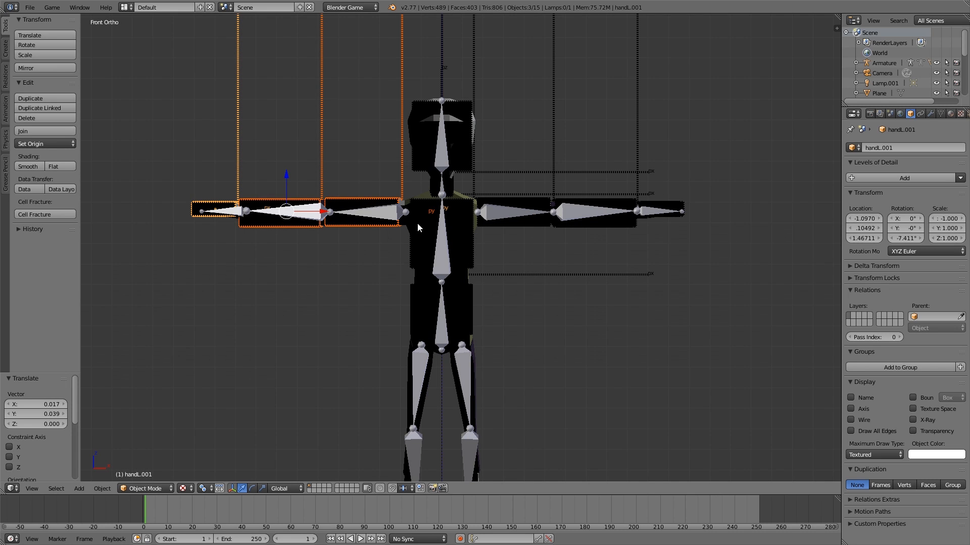
left_click(514, 219)
scroll(459, 238, "up", 2)
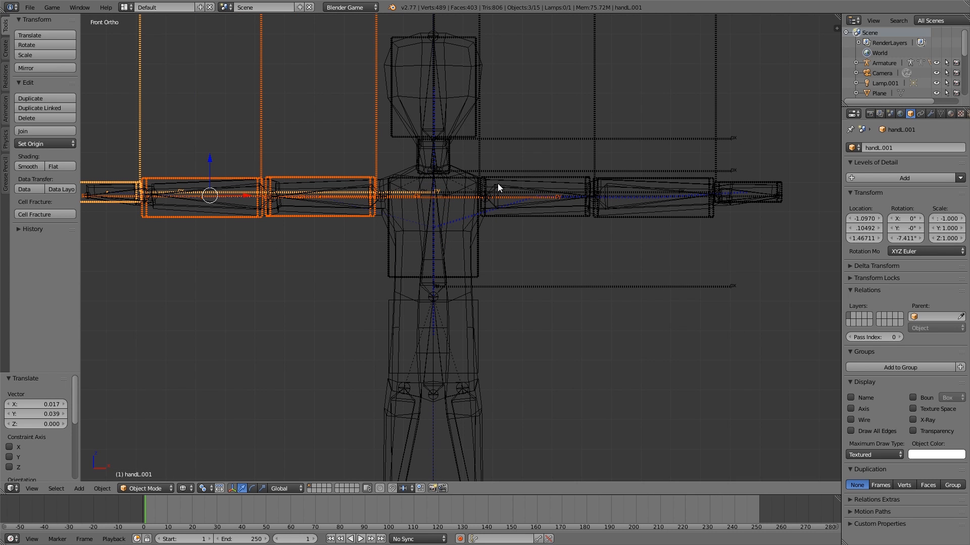
key("g")
key("x")
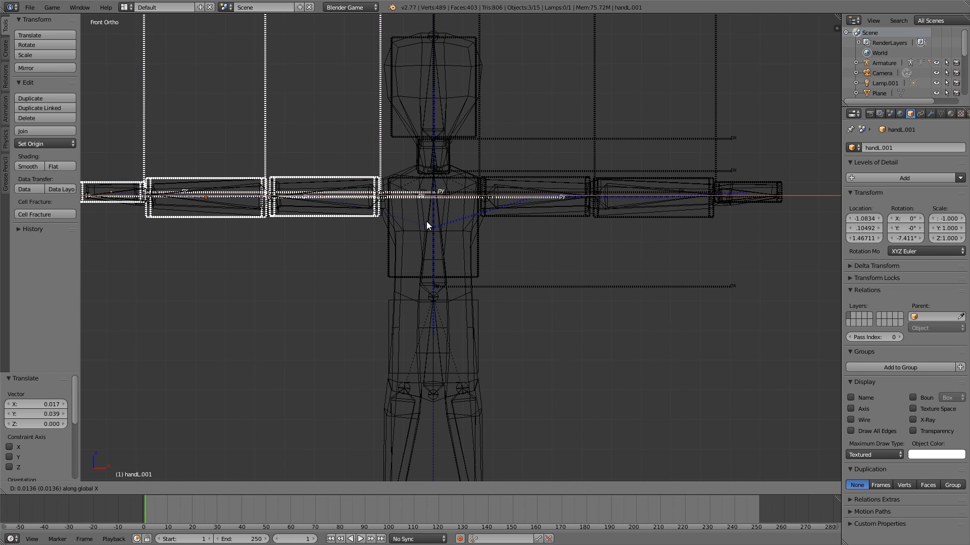
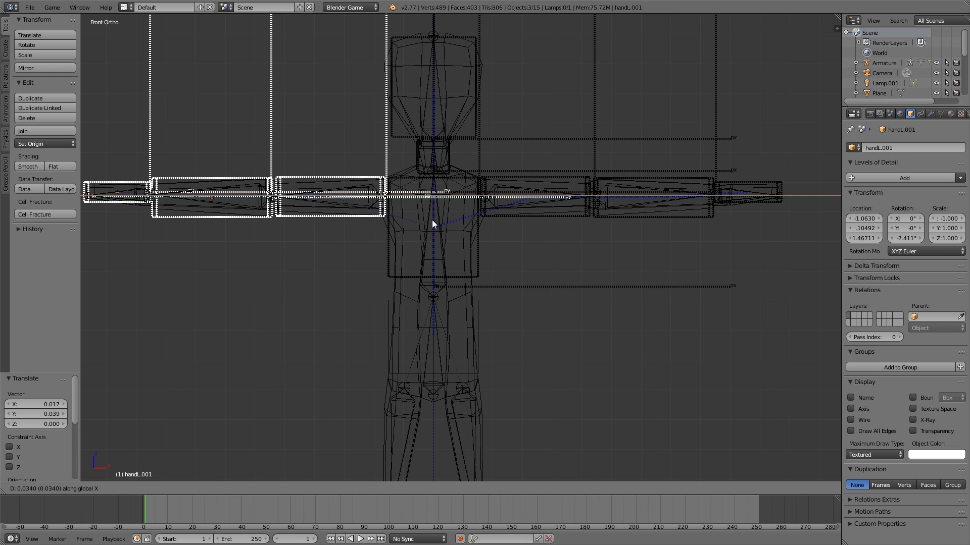
left_click(432, 220)
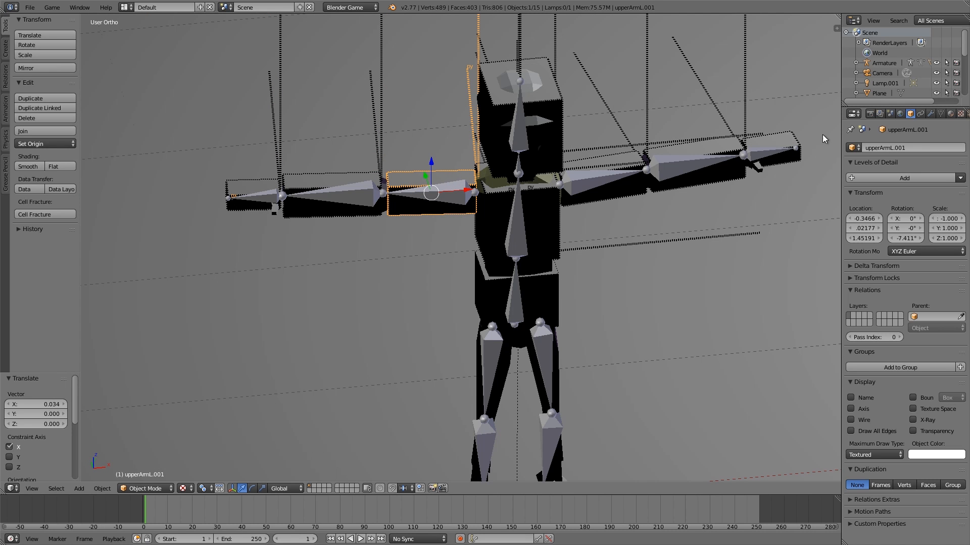
Rename the mirrored upper arm box to upperArmR and the mirrored forearm box to foreArmR.
left_click(892, 148)
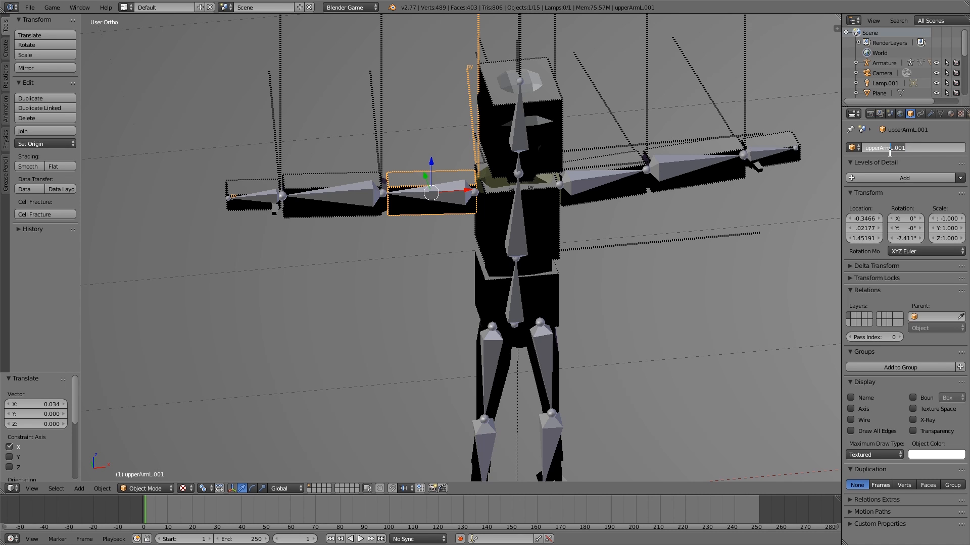
key("Return")
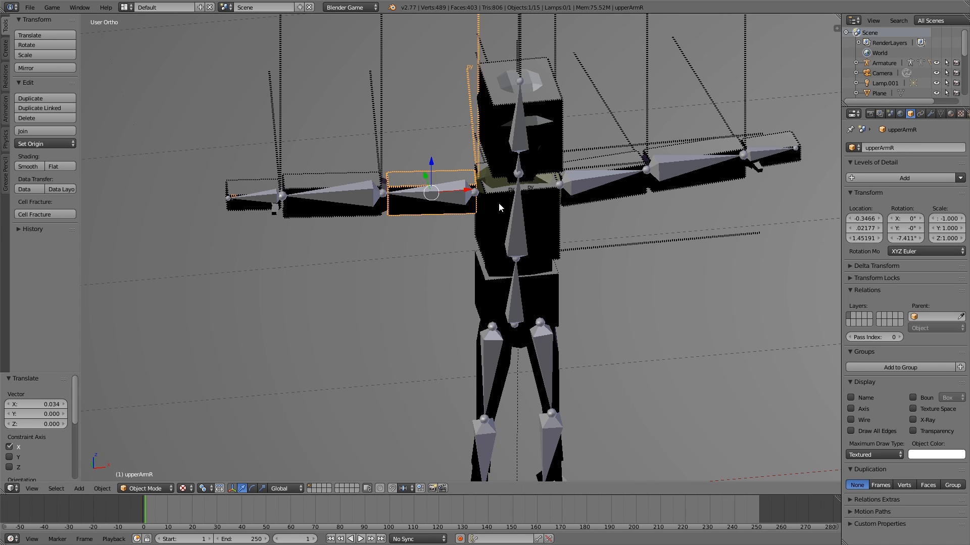
right_click(374, 174)
left_click(884, 148)
type("R")
key("Return")
Select the mirrored hand box at the end of the duplicated arm.
right_click(239, 174)
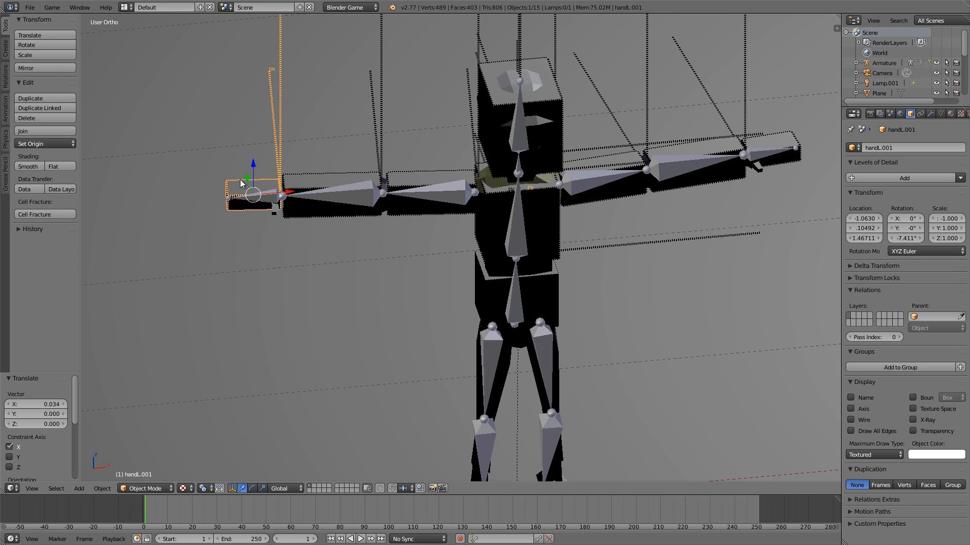
Rename the selected handL.001 box as handR.
left_click(879, 148)
type("R")
key("Return")
Run the game twice to test how the character's body parts behave with the physics boxes.
scroll(568, 186, "down", 6)
key("p")
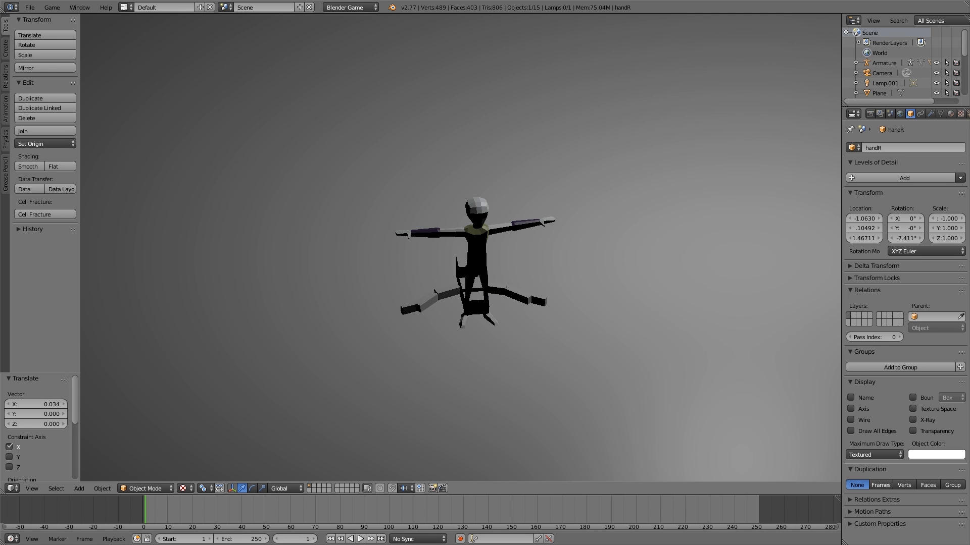
key("Escape")
key("p")
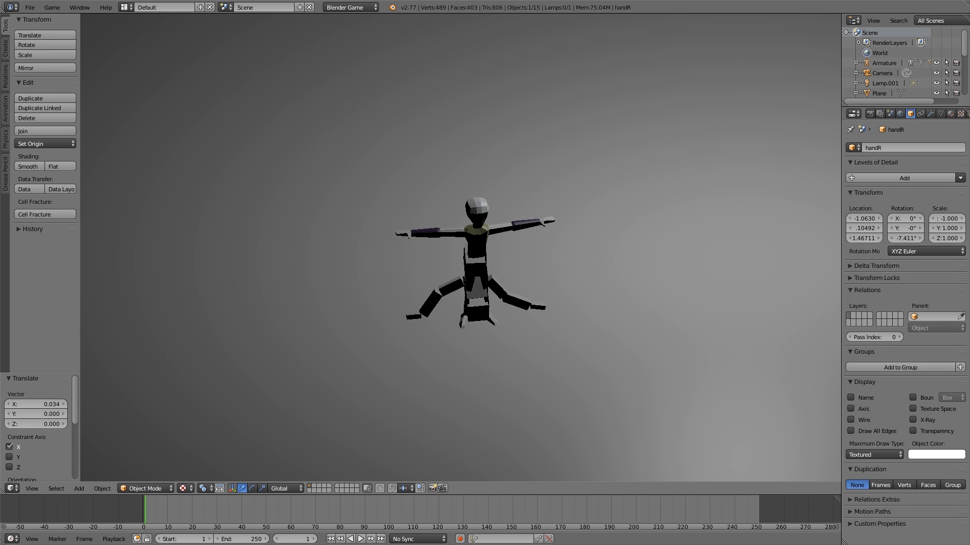
key("Escape")
Duplicate the chest box and lower the copy about 0.777 along Z to thigh height.
scroll(475, 282, "up", 5)
mouse_move(459, 177)
middle_mouse_down()
mouse_move(494, 128)
mouse_move(500, 161)
mouse_move(453, 180)
middle_mouse_up()
scroll(454, 181, "up", 1)
middle_click_drag(458, 225, 474, 223)
middle_click_drag(474, 224, 505, 209)
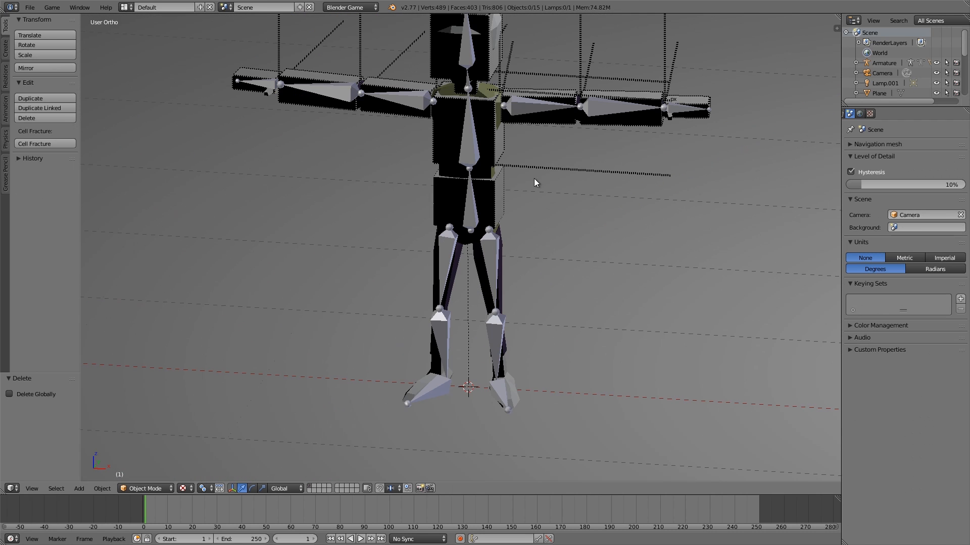
right_click(498, 158)
key("shift+d")
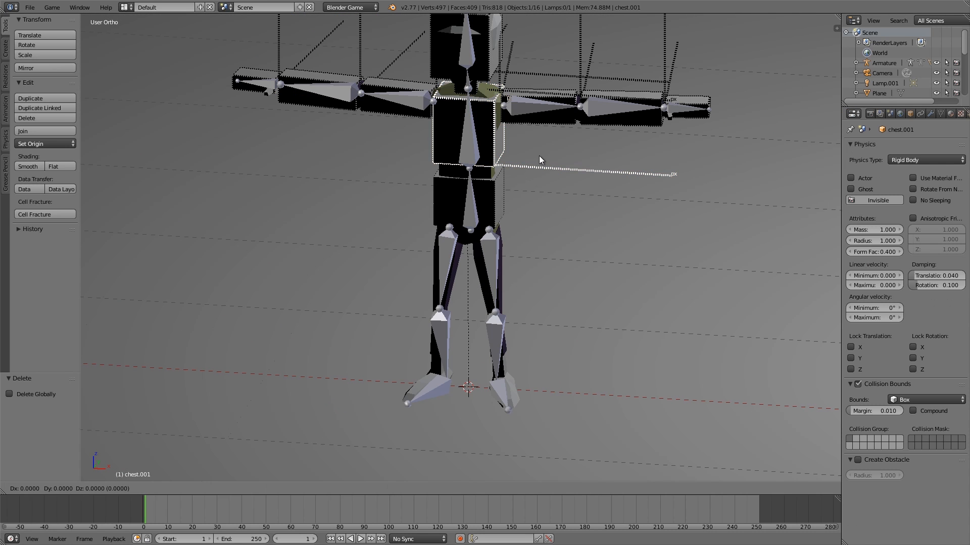
right_click(538, 158)
key("g")
key("z")
left_click(554, 303)
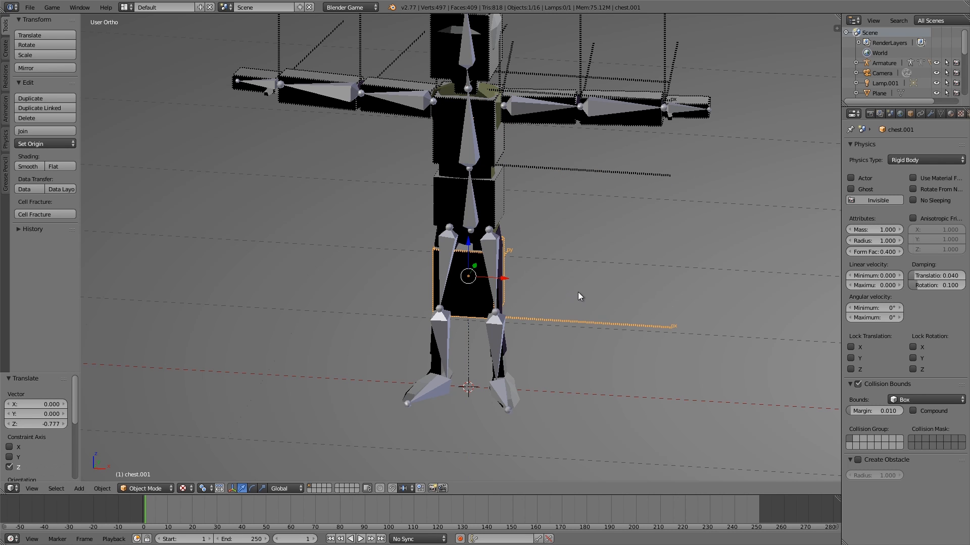
Scale the copied box to about 0.577 in X and Y only, and move it over the left thigh bone in front view.
key("s")
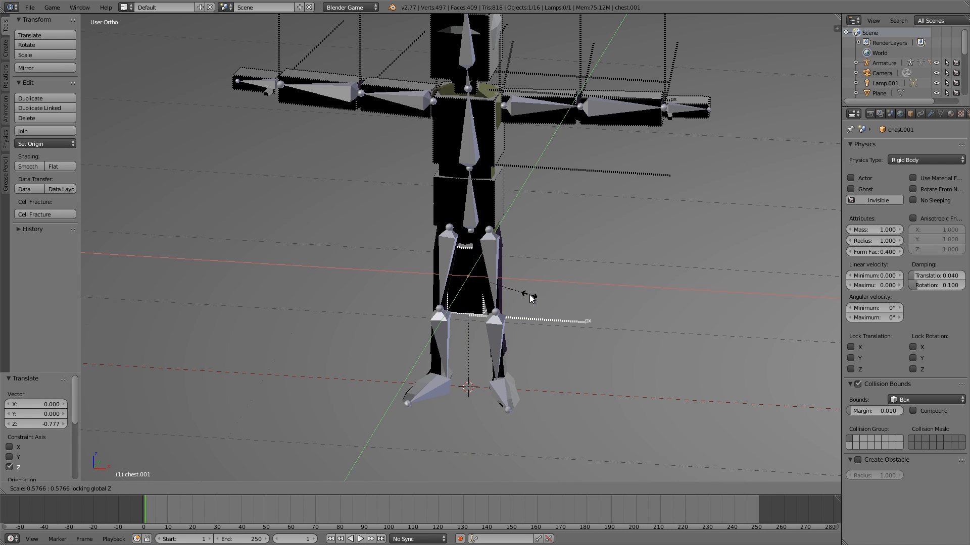
left_click(525, 295)
key("KP_1")
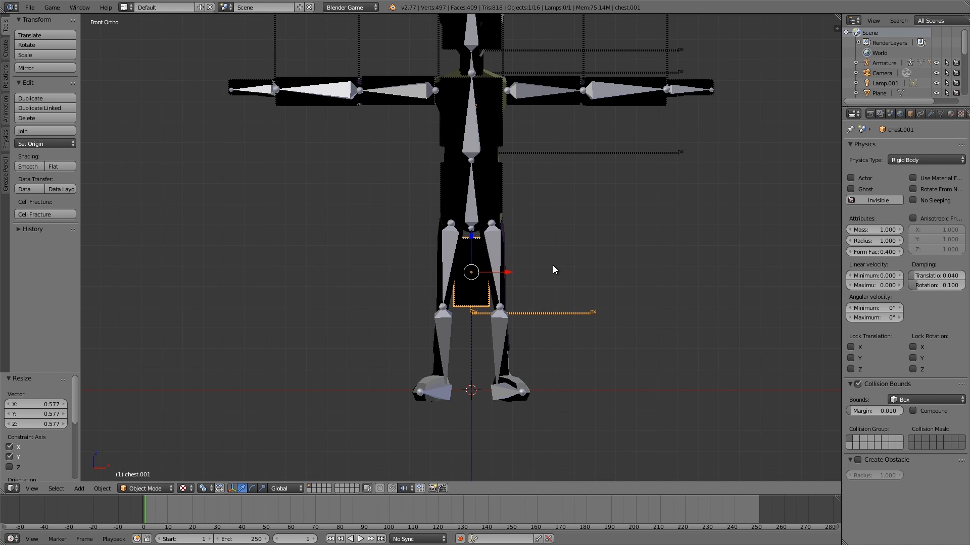
key("g")
left_click(563, 274)
Rotate the thigh box about -5.3° in front view and stretch it by about 1.174 along global Z.
key("r")
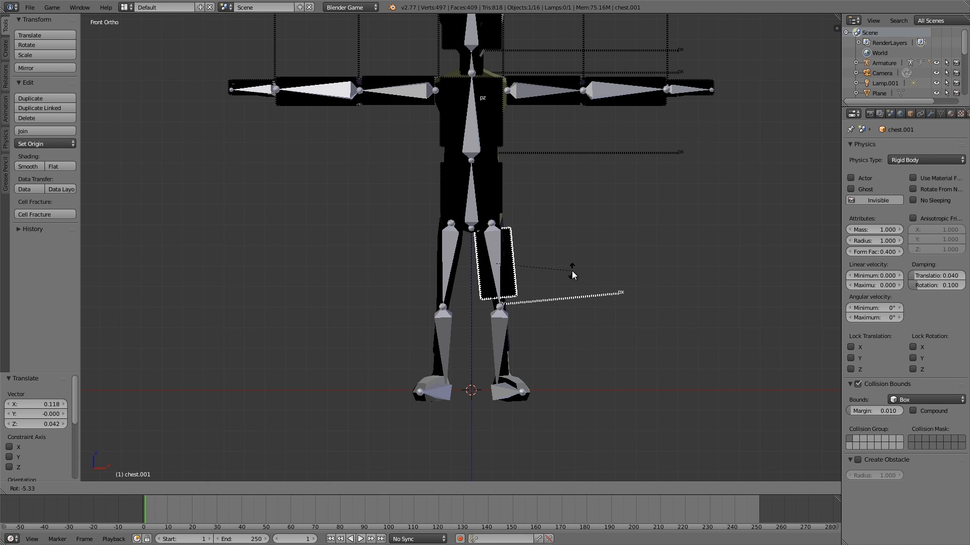
left_click(570, 271)
key("s")
key("z")
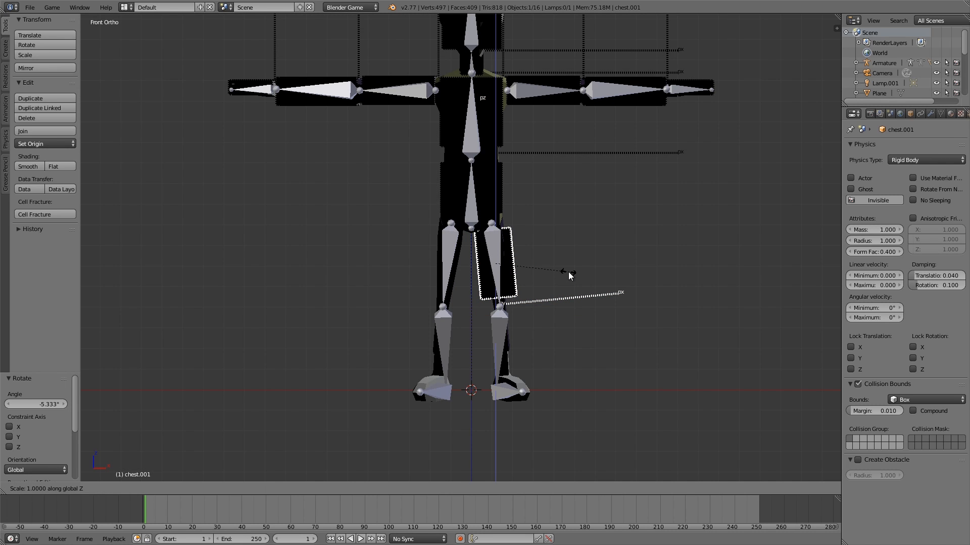
left_click(580, 284)
Lower the thigh box about 0.037 and lengthen it by about 1.044 along its local Z axis.
key("g")
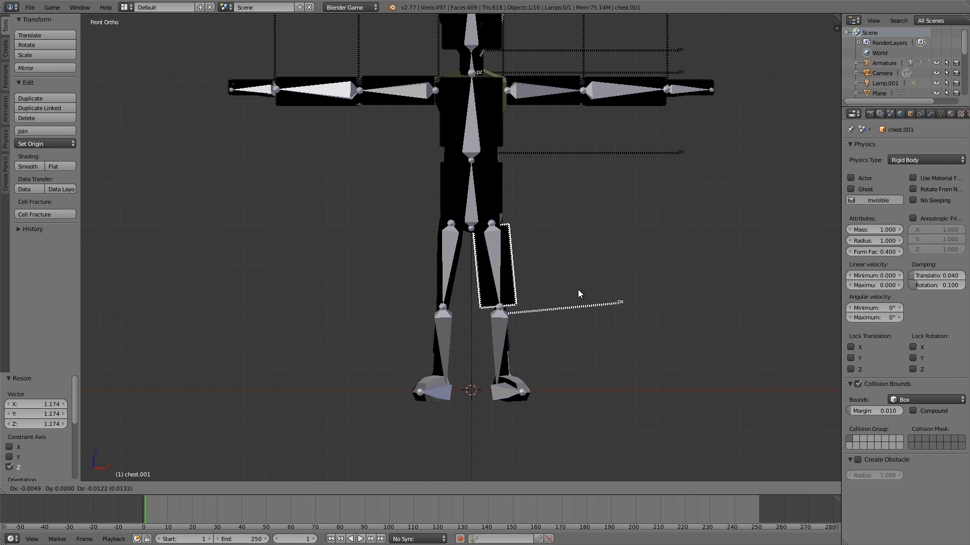
left_click(579, 294)
key("s")
key("z")
key("z")
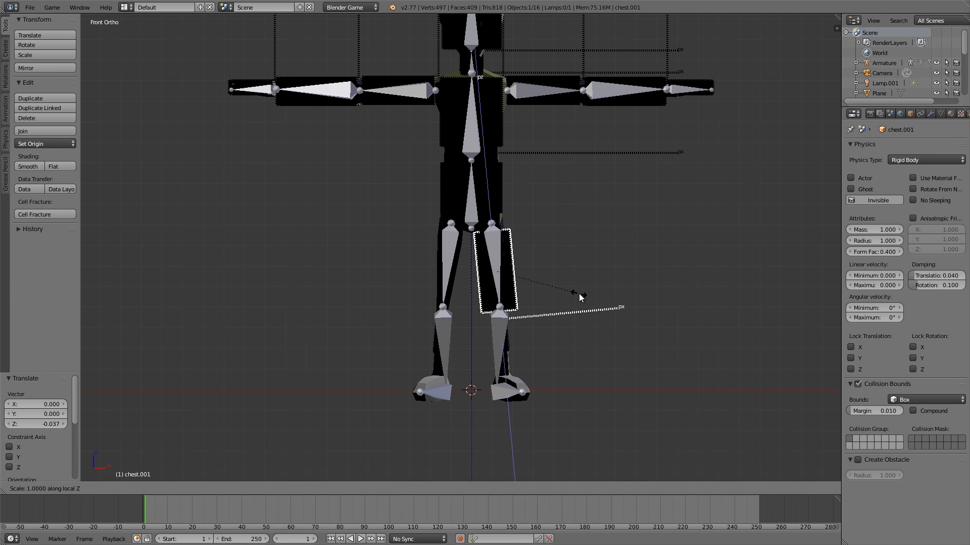
left_click(579, 297)
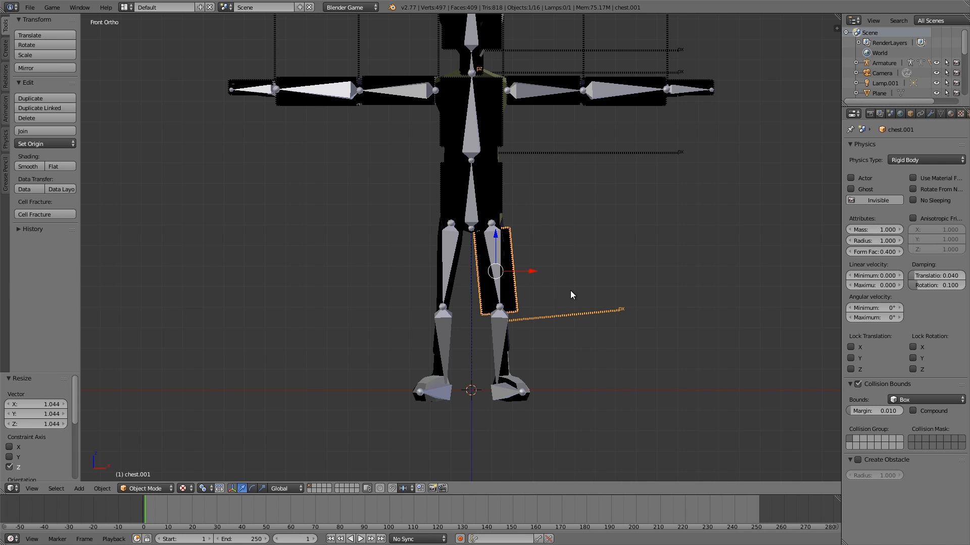
In wireframe shading, shorten the thigh box to about 0.959 along its local Z axis to fit between hip and knee.
key("z")
left_click(647, 305)
scroll(572, 250, "up", 4)
middle_click_drag(559, 254, 558, 199, "shift")
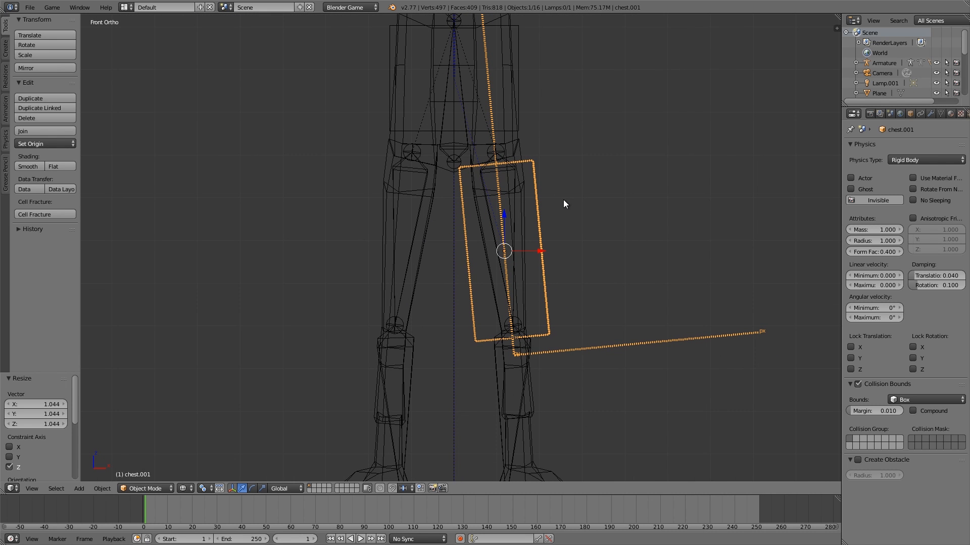
key("s")
key("z")
key("z")
left_click(568, 199)
key("g")
key("z")
key("z")
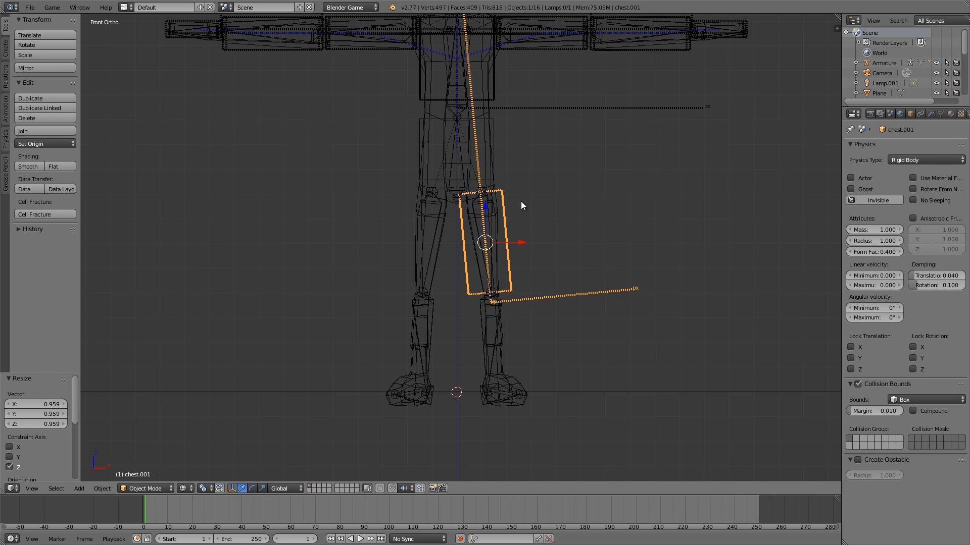
In right view, rotate the thigh box about 5.45° to follow the bone and shift it about 0.004 along Y.
key("KP_3")
scroll(521, 201, "up", 4)
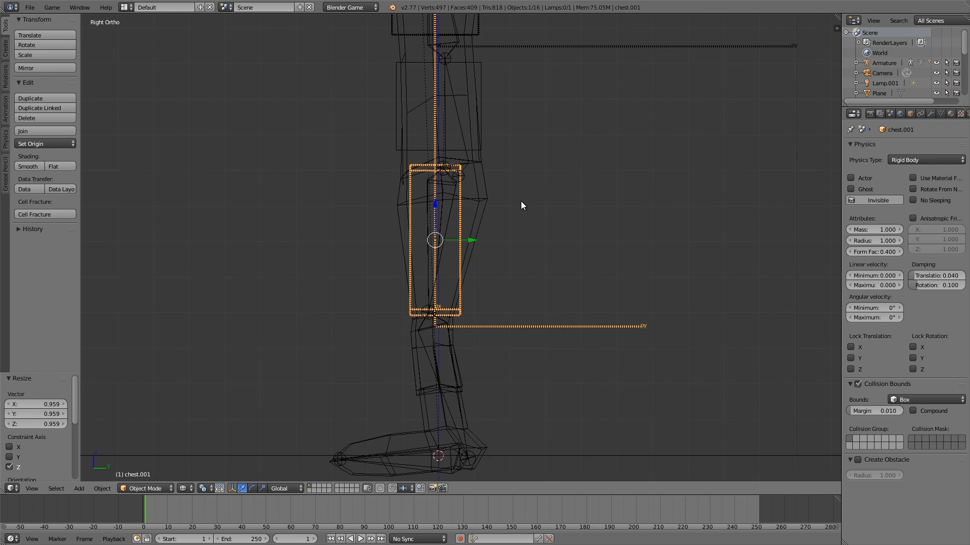
key("r")
left_click(504, 172)
key("g")
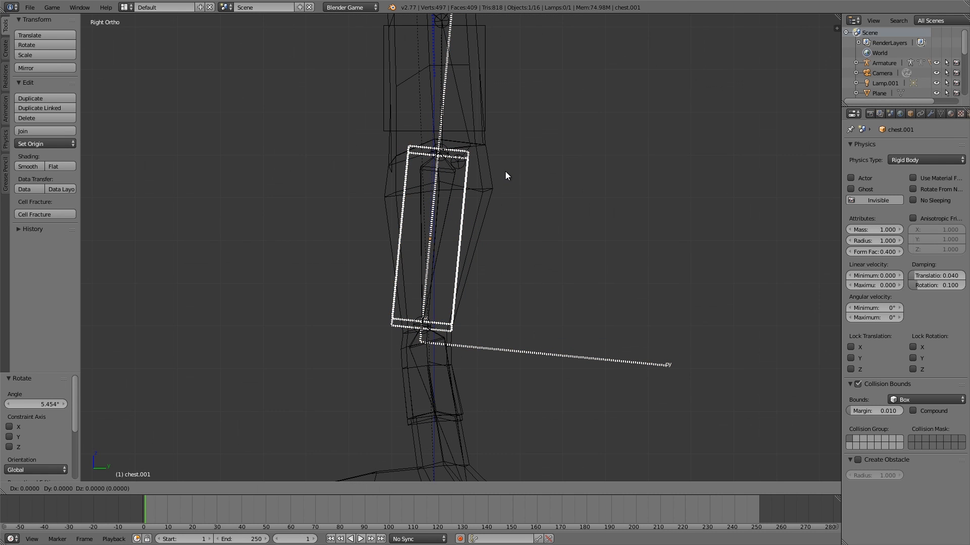
left_click(522, 172)
Examine the thigh box's fit around the bone between the hip and knee joints in shaded view.
key("z")
middle_click_drag(520, 173, 423, 245)
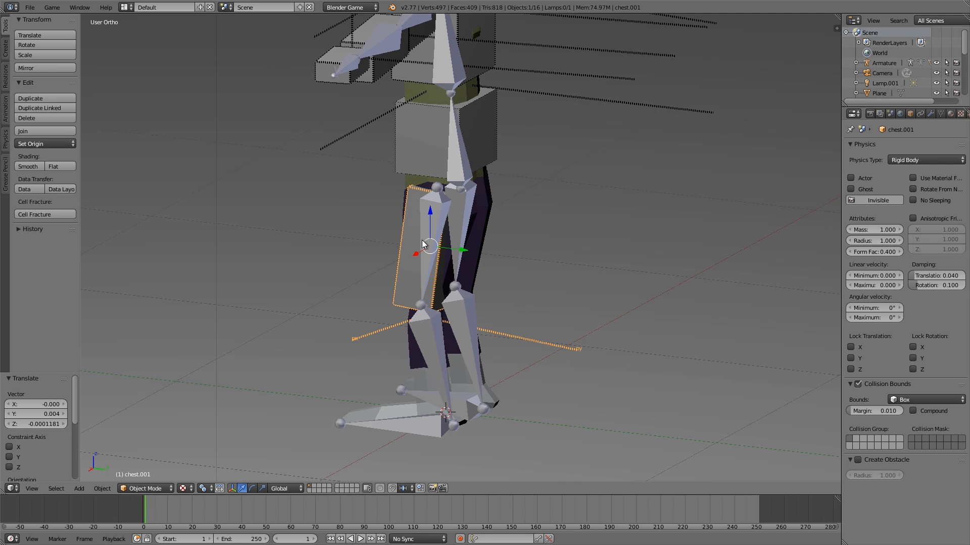
key("g")
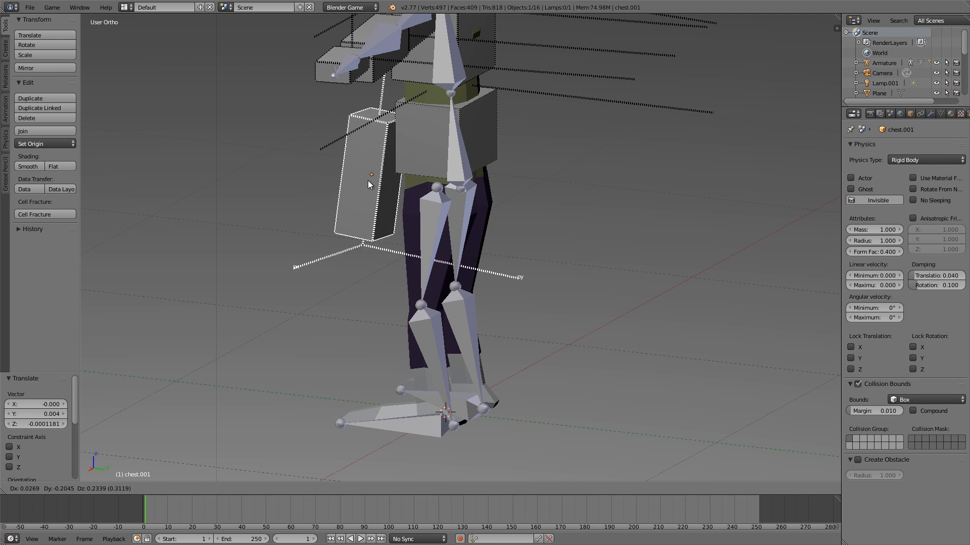
key("Escape")
middle_click_drag(368, 226, 451, 217)
scroll(451, 217, "up", 4)
middle_click_drag(434, 174, 436, 132)
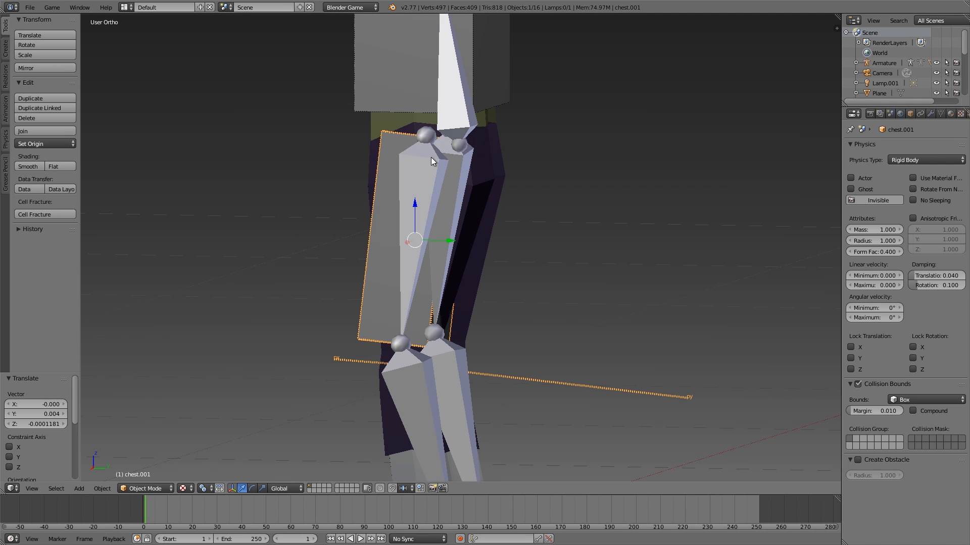
middle_click_drag(403, 198, 410, 316)
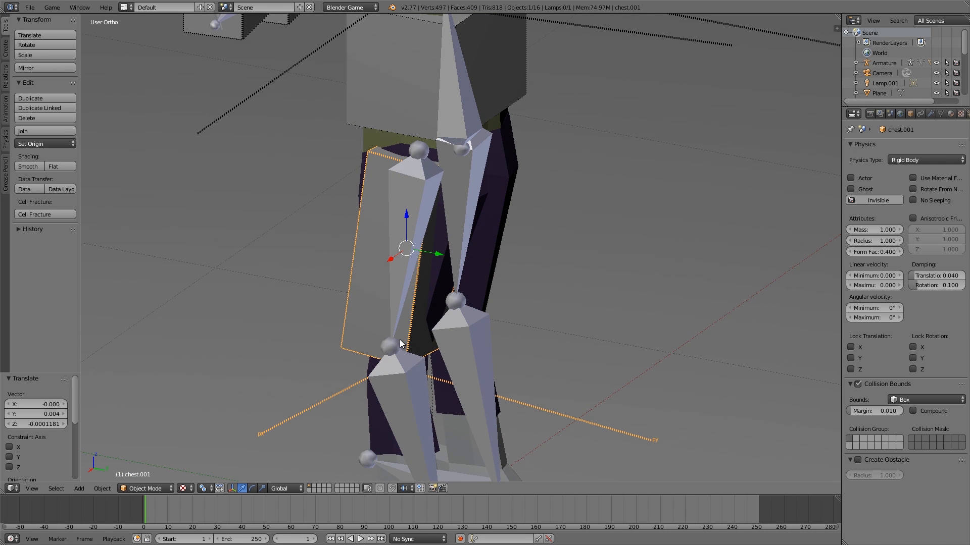
middle_click_drag(355, 238, 388, 236)
Rotate the thigh box 180° about its local X axis.
key("r")
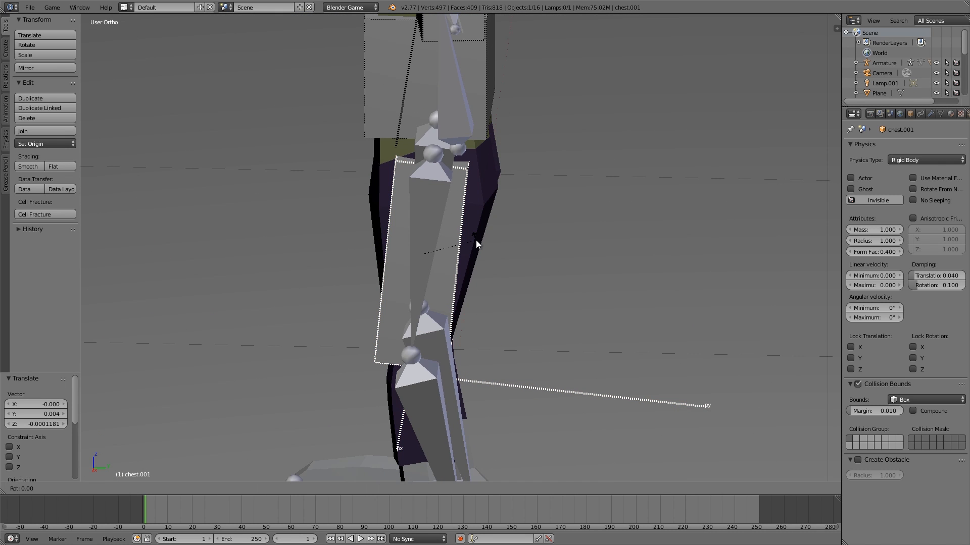
key("x")
key("x")
type("180")
key("Return")
Apply the thigh box's scale to its object data.
middle_click_drag(474, 230, 478, 152)
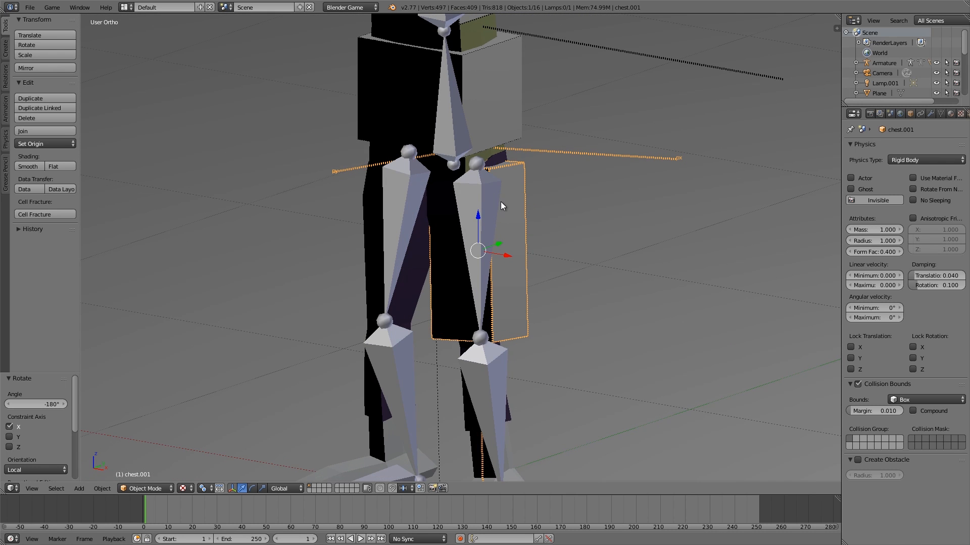
scroll(477, 208, "down", 2)
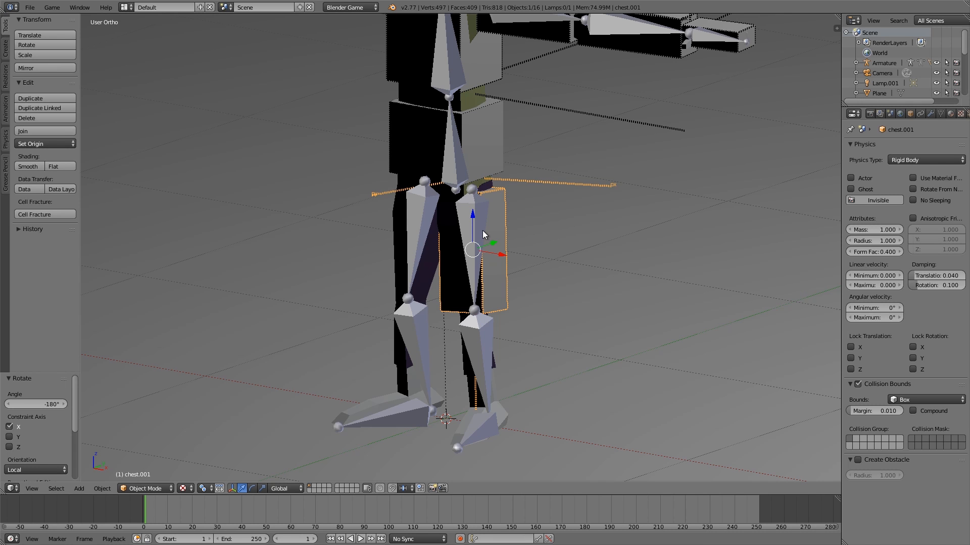
scroll(483, 230, "up", 3)
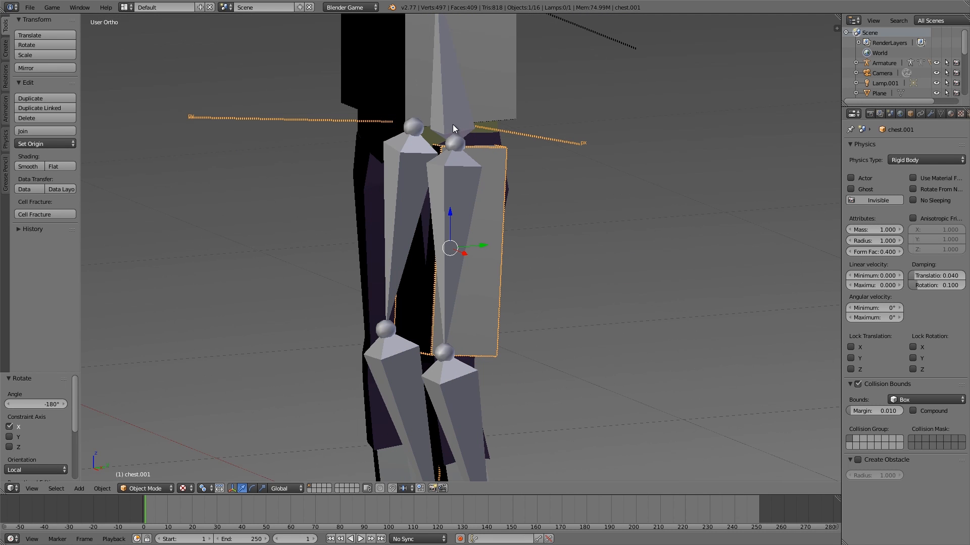
key("ctrl+a")
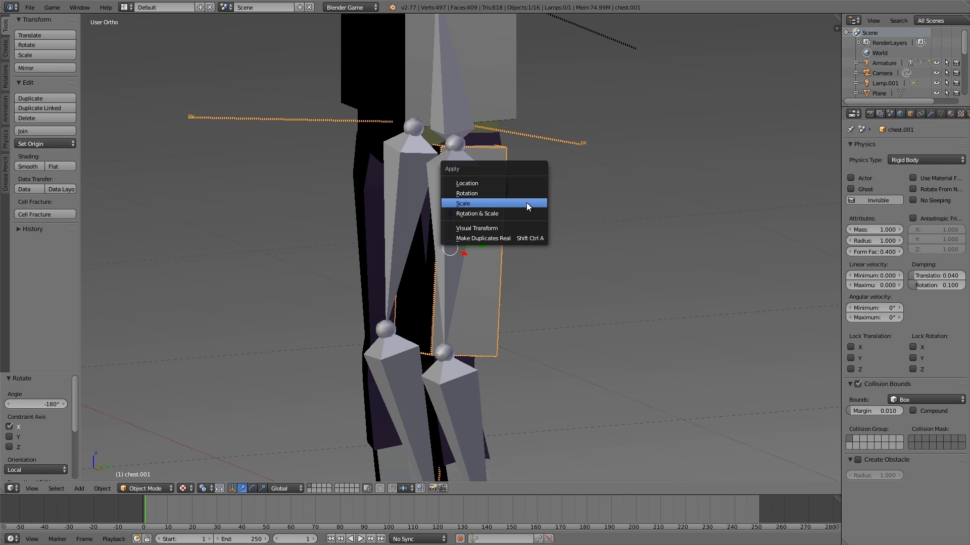
left_click(526, 203)
middle_click_drag(528, 174, 510, 201)
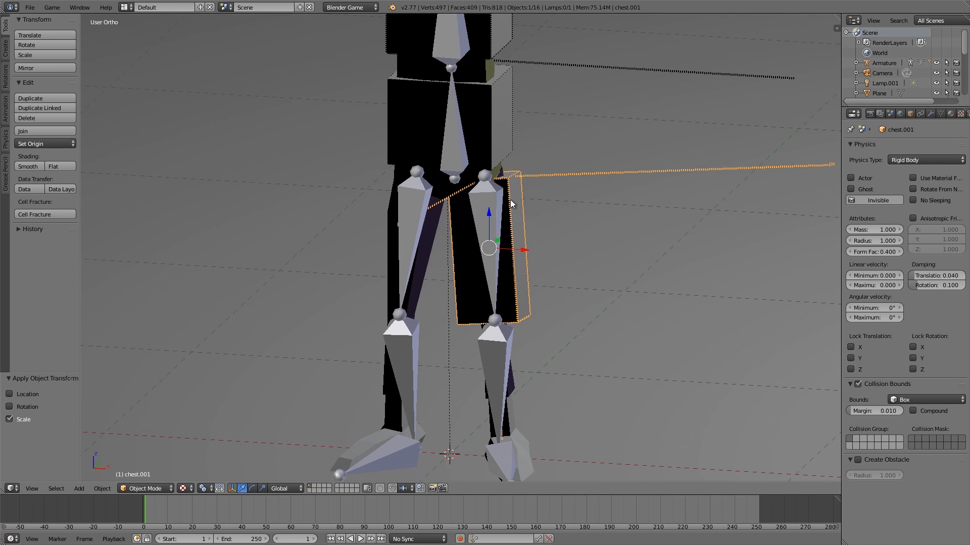
Duplicate the thigh box over the left shin, offset about 0.034 in X and -0.41 in Z, and rotate it about 6.5°.
middle_click_drag(512, 273, 525, 131)
key("KP_1")
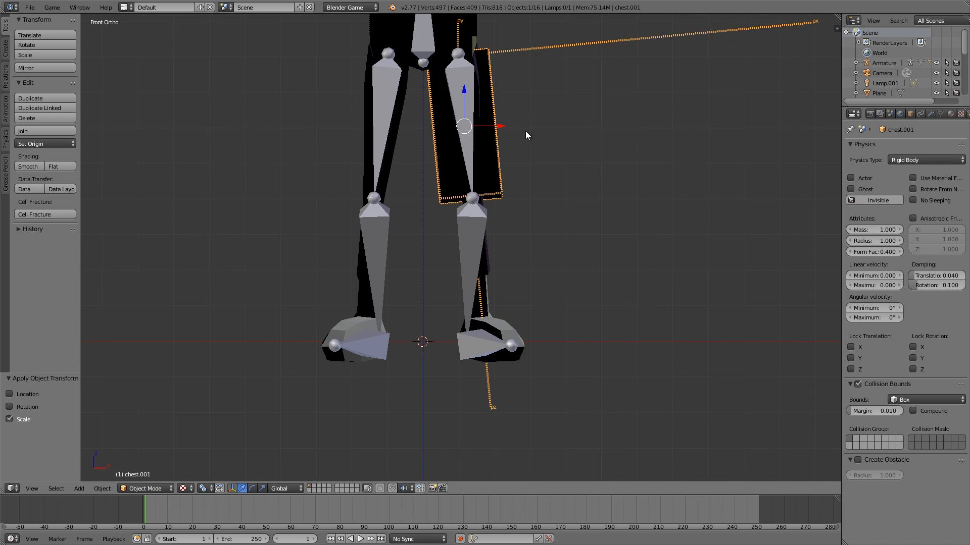
key("shift+d")
left_click(555, 231)
key("r")
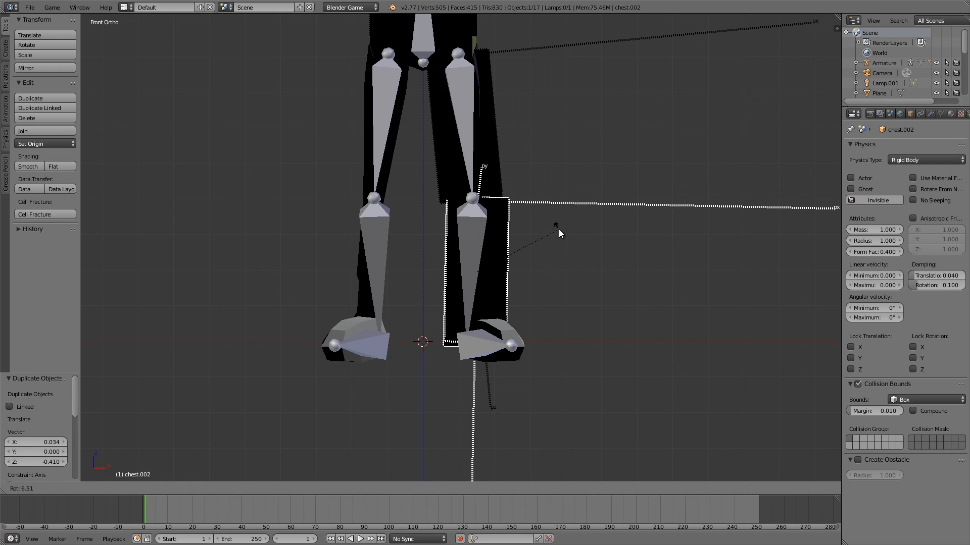
left_click(561, 230)
In wireframe, resize the shin box, stretching it by about 1.075 along local Z, and reposition it below the knee.
key("z")
scroll(601, 231, "up", 2)
key("s")
left_click(588, 232)
key("g")
left_click(579, 224)
key("s")
key("z")
key("z")
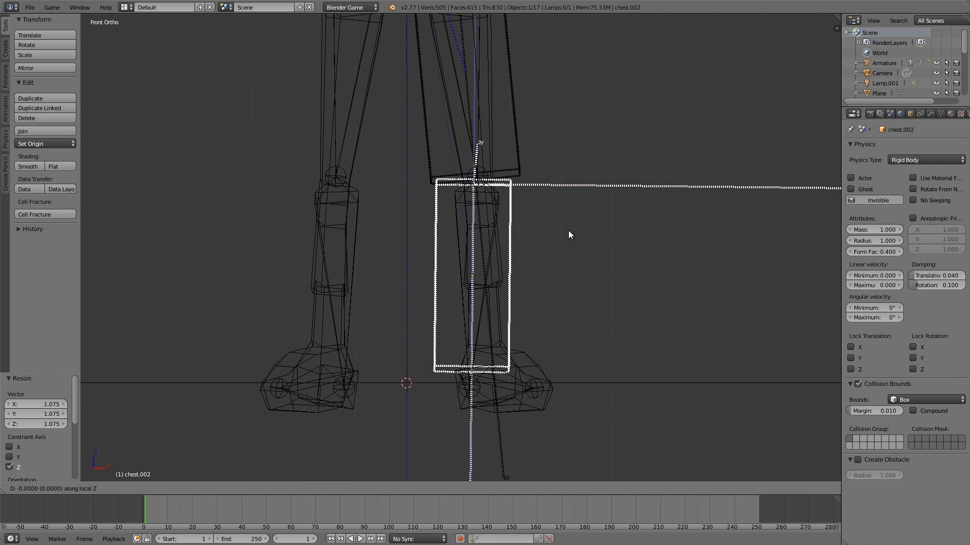
left_click(574, 241)
In right view, tilt the shin box along the shin bone, scale it to about 0.975 along Z and adjust its height.
key("KP_3")
key("r")
left_click(568, 265)
key("s")
left_click(576, 259)
key("g")
key("z")
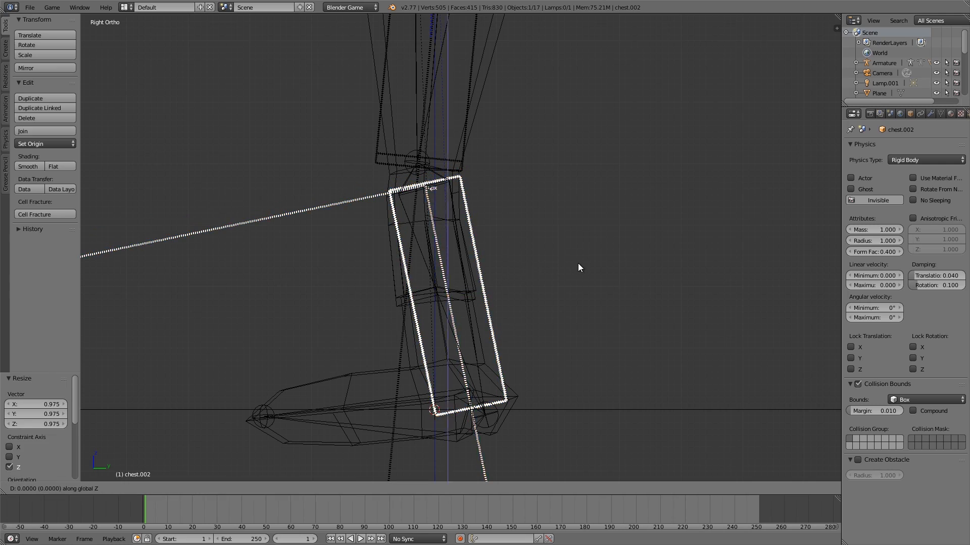
left_click(579, 264)
Shift the shin box along X in front view and rotate it about -4.2° around its local Z axis, finishing in solid shading.
key("KP_1")
scroll(601, 269, "down", 2)
key("g")
key("x")
left_click(550, 272)
key("r")
key("z")
mouse_move(566, 265)
middle_mouse_down()
mouse_move(530, 317)
mouse_move(526, 258)
mouse_move(487, 270)
middle_mouse_up()
key("z")
left_click(533, 311)
key("z")
left_click(484, 308)
Apply the shin box's scale to its object data.
mouse_move(482, 309)
middle_mouse_down()
mouse_move(392, 282)
mouse_move(420, 279)
mouse_move(437, 247)
mouse_move(466, 278)
mouse_move(431, 282)
mouse_move(458, 243)
mouse_move(443, 267)
mouse_move(521, 251)
middle_mouse_up()
scroll(445, 270, "up", 1)
key("ctrl+a")
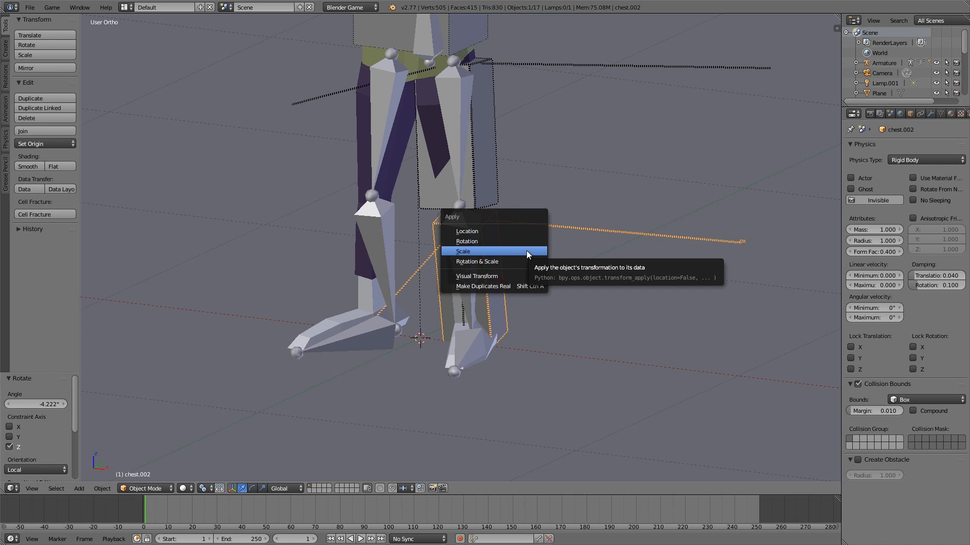
left_click(526, 251)
Shorten the shin box to about 0.805 along local Z and move it about -0.035 along that axis to clear the foot.
middle_click_drag(423, 304, 379, 261)
scroll(451, 303, "up", 2)
key("s")
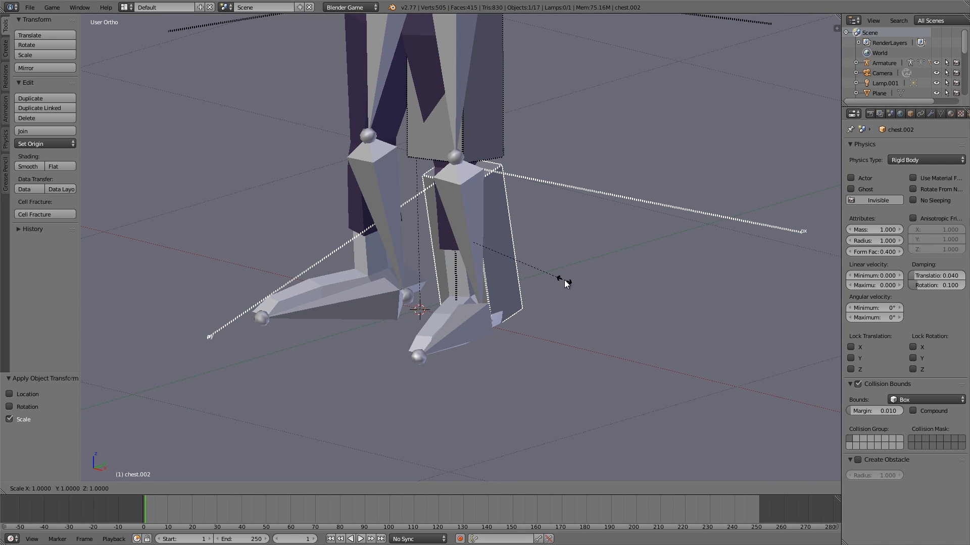
left_click(547, 277)
key("g")
key("z")
key("z")
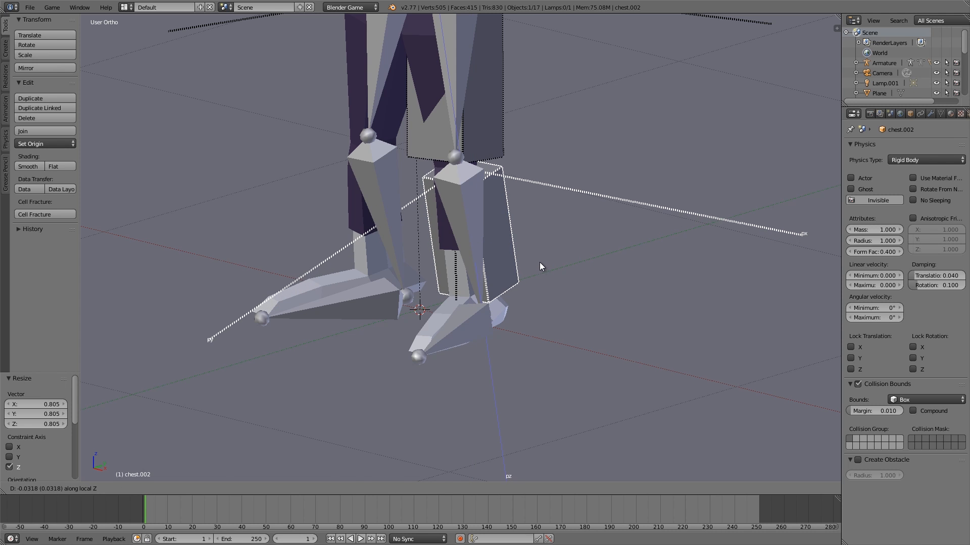
left_click(539, 262)
middle_click_drag(483, 267, 436, 302)
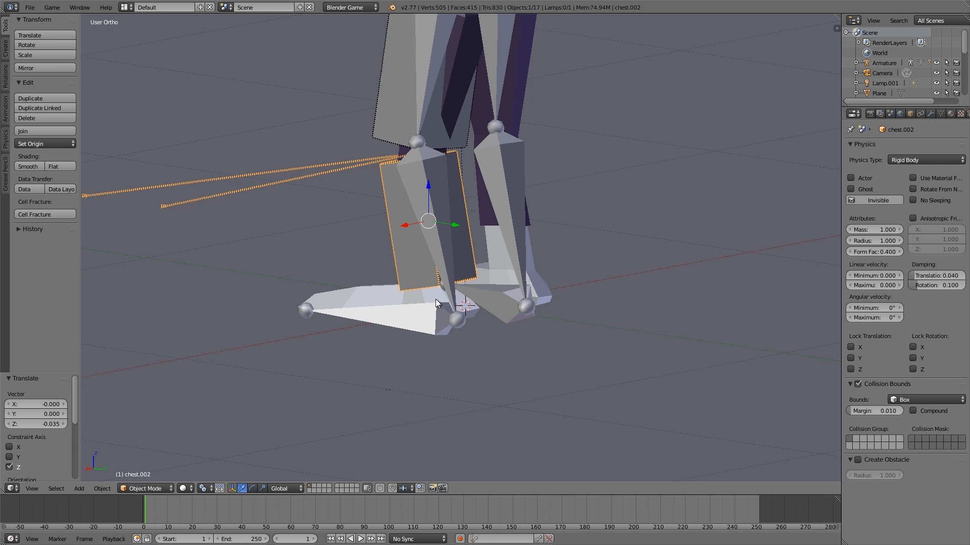
middle_click_drag(383, 313, 417, 290)
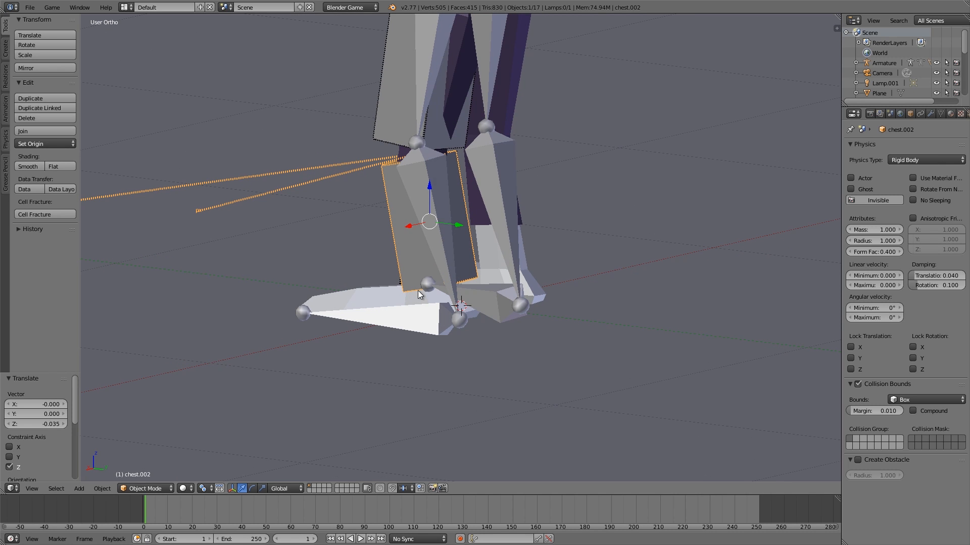
Fine-tune the shin box's position along its local Z axis and apply its scale.
key("g")
key("z")
key("z")
left_click(420, 294)
middle_click_drag(420, 293, 514, 282)
key("ctrl+a")
left_click(492, 290)
scroll(514, 283, "up", 3)
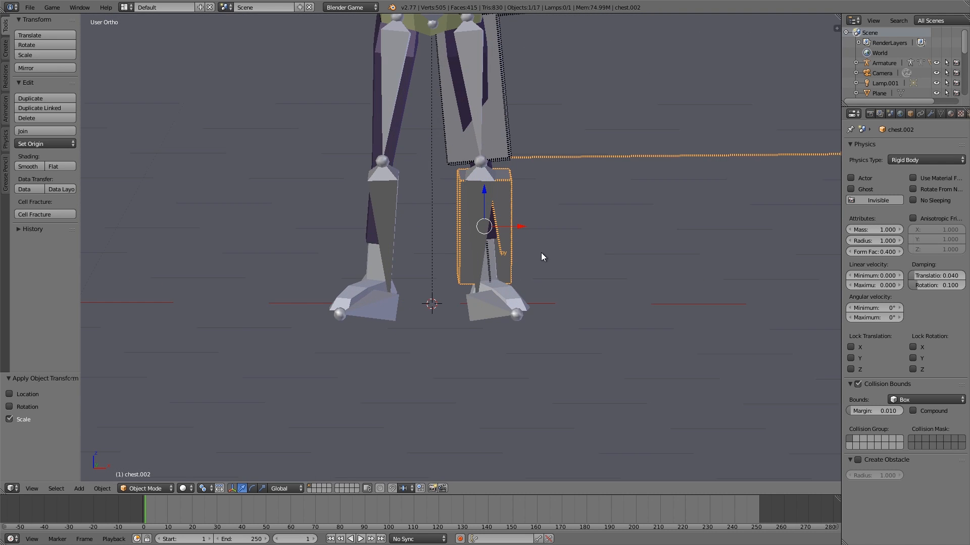
middle_click_drag(541, 253, 486, 244)
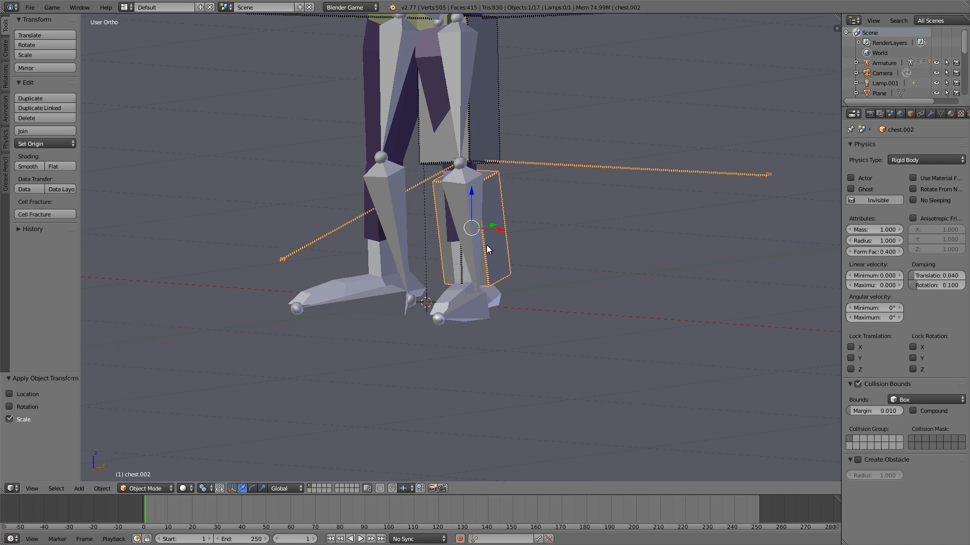
Set the Z pivot of the shin box's rigid body joint to -0.175.
left_click(920, 114)
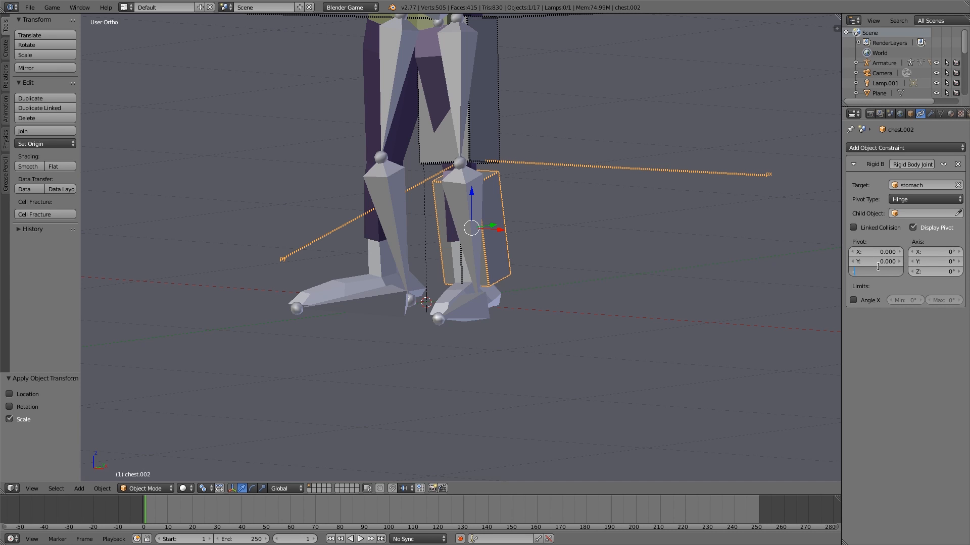
key("Return")
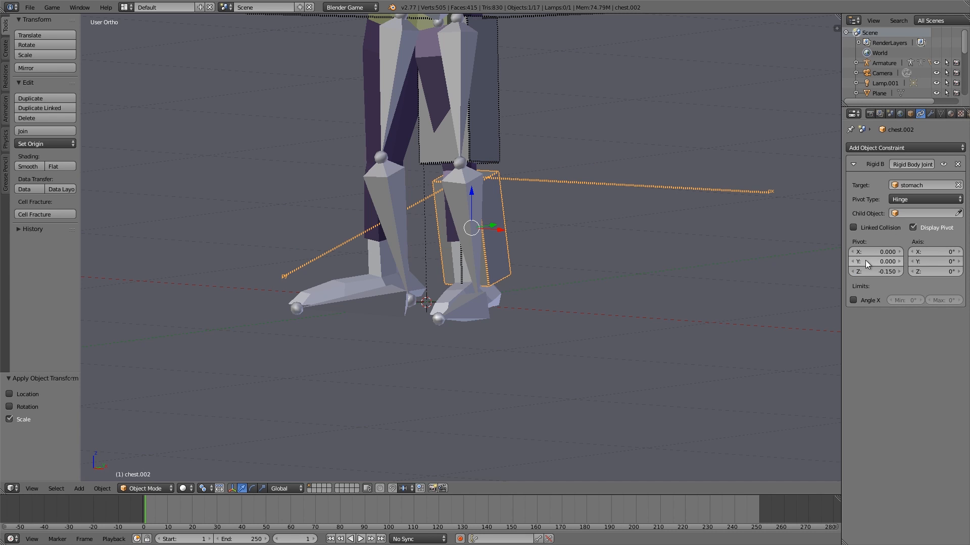
left_click(884, 270)
type("-0.175")
key("Return")
scroll(578, 210, "down", 3)
middle_click_drag(501, 243, 459, 256)
scroll(459, 255, "up", 4)
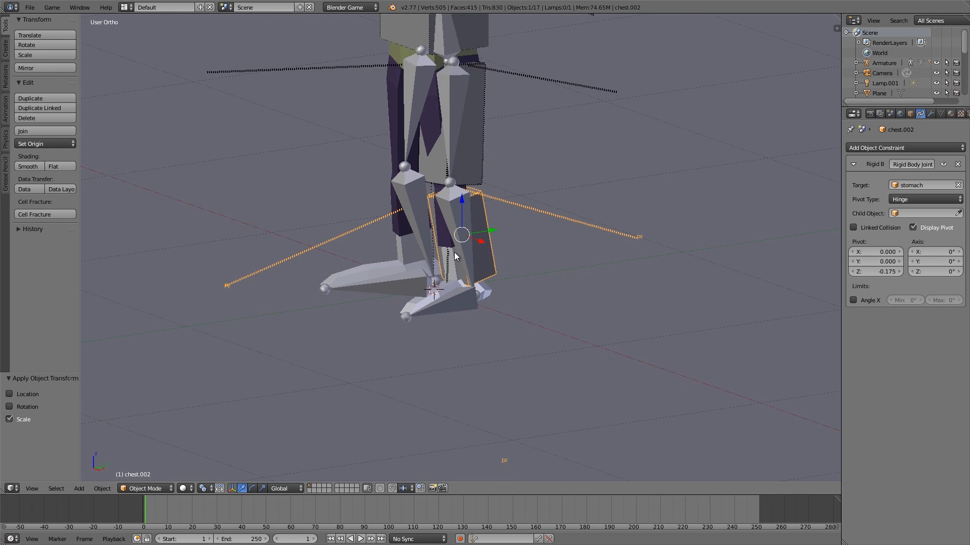
Duplicate the shin box, lower it to the left foot and rotate it around X and Z to lie along the foot.
key("shift+d")
key("z")
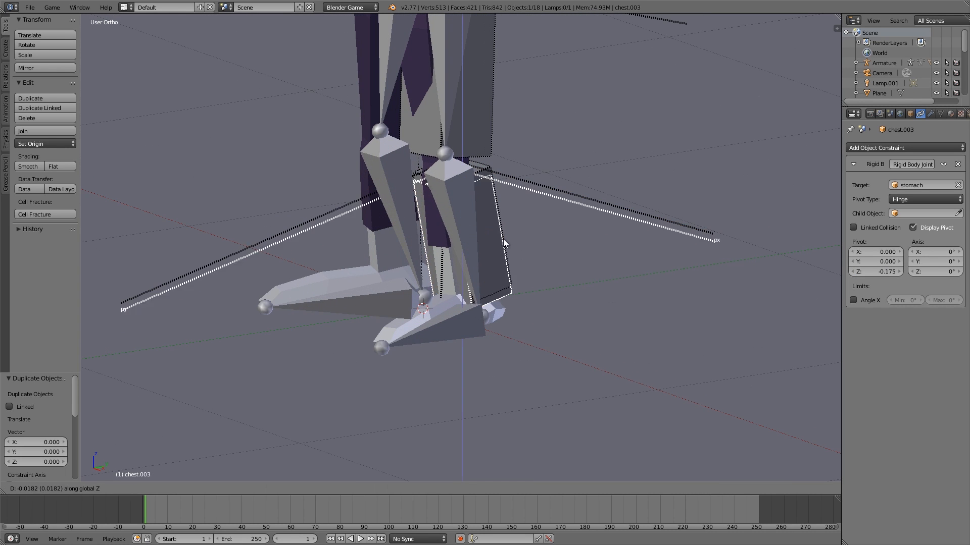
left_click(516, 292)
key("r")
key("x")
left_click(534, 343)
key("g")
middle_click_drag(534, 333, 488, 288)
left_click(433, 336)
key("r")
key("z")
left_click(431, 332)
key("g")
left_click(437, 334)
Scale the foot box along its local Z, X and Y axes to fit the left foot.
key("s")
key("z")
key("z")
left_click(531, 321)
scroll(474, 305, "up", 3)
key("s")
key("x")
key("x")
mouse_move(532, 321)
middle_mouse_down()
mouse_move(475, 305)
mouse_move(522, 328)
mouse_move(445, 303)
mouse_move(500, 258)
middle_mouse_up()
left_click(467, 307)
key("s")
key("x")
key("x")
left_click(550, 341)
key("s")
key("y")
key("y")
left_click(530, 339)
In right view with wireframe shading, rotate and move the foot box to line up with the foot bone.
key("KP_1")
key("KP_3")
key("z")
left_click(480, 307)
key("r")
left_click(499, 258)
key("g")
left_click(505, 255)
key("r")
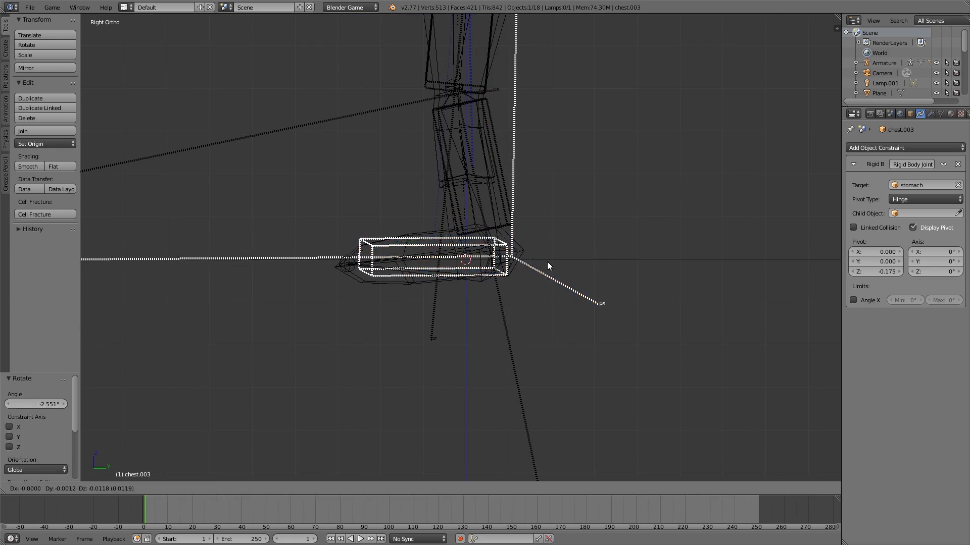
key("r")
left_click(554, 255)
key("g")
left_click(558, 259)
key("g")
left_click(521, 262)
Rotate the foot box around its local Z axis to follow the foot's direction and apply its scale.
middle_click_drag(520, 262, 548, 286)
scroll(503, 218, "up", 6)
scroll(644, 235, "down", 2)
key("r")
key("x")
key("x")
key("z")
key("z")
left_click(639, 230)
scroll(612, 230, "down", 3)
scroll(483, 264, "up", 4)
key("ctrl+a")
left_click(501, 265)
scroll(515, 287, "up", 3)
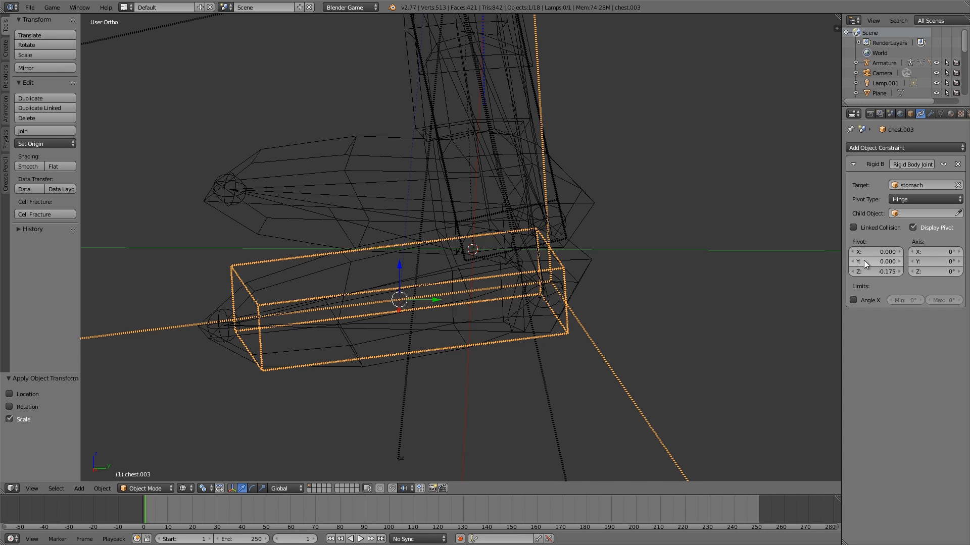
Set the foot box joint's pivot to 0.050 in Y and -0.150 in Z.
left_click(898, 261)
middle_click_drag(646, 274, 637, 261)
scroll(637, 262, "down", 2)
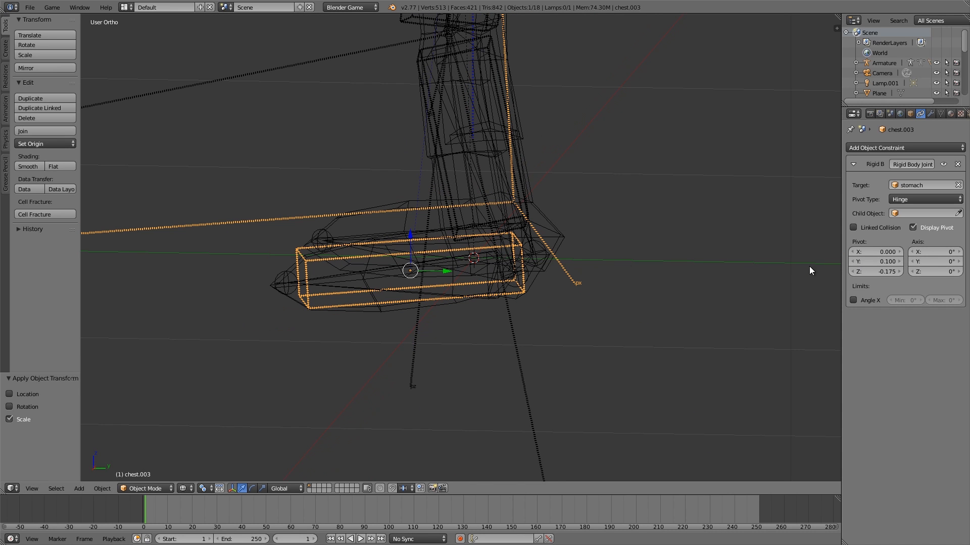
left_click(876, 263)
type(".05")
key("Return")
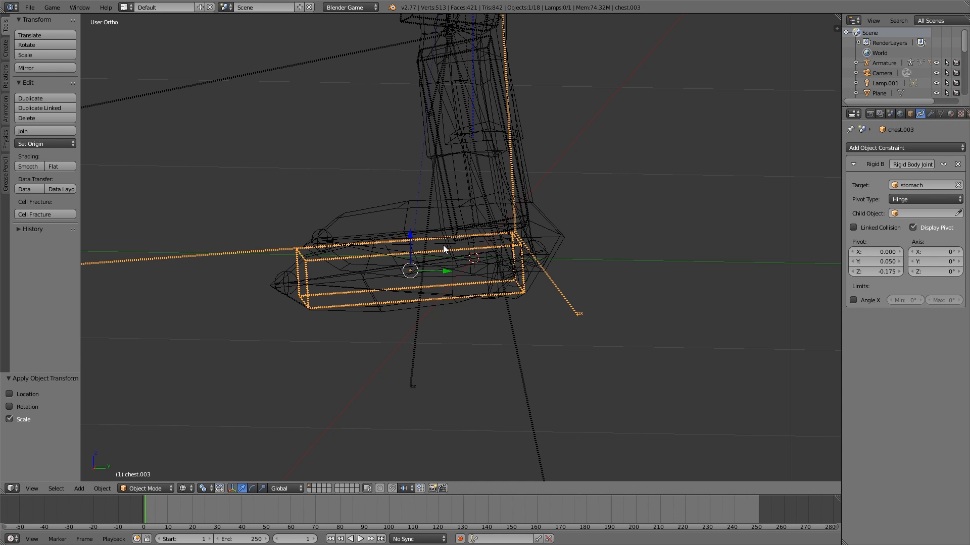
left_click(873, 272)
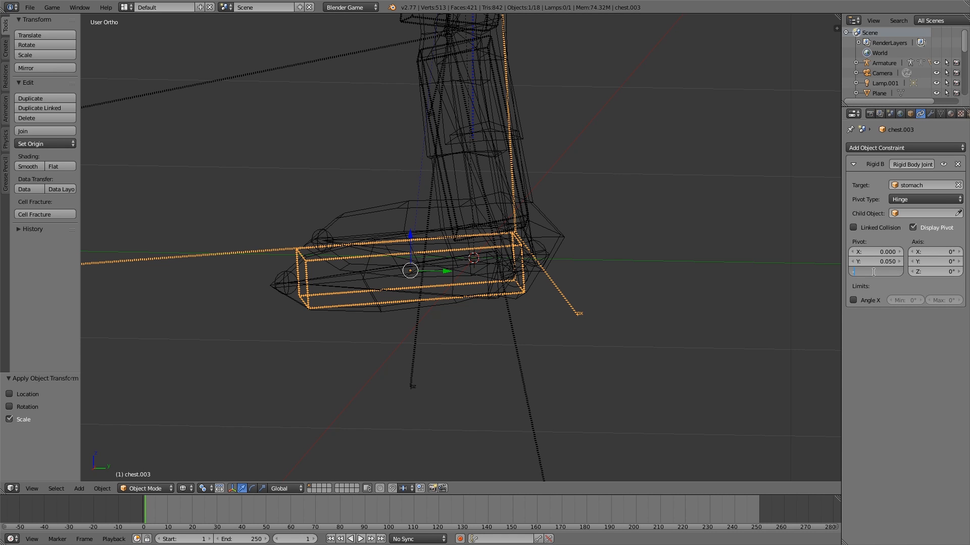
key("Return")
middle_click_drag(480, 239, 541, 268)
middle_click_drag(608, 231, 520, 312)
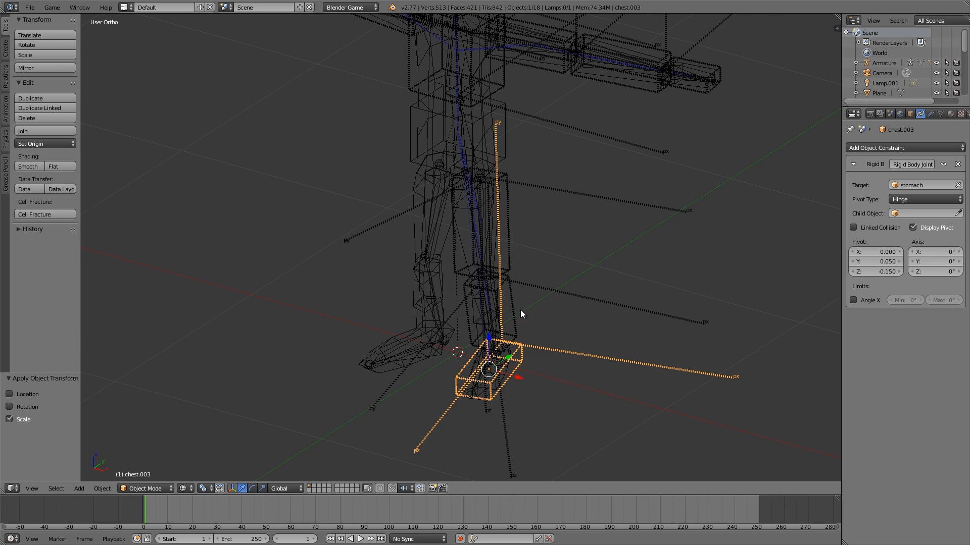
Rename the left thigh box to thighL.
right_click(508, 186)
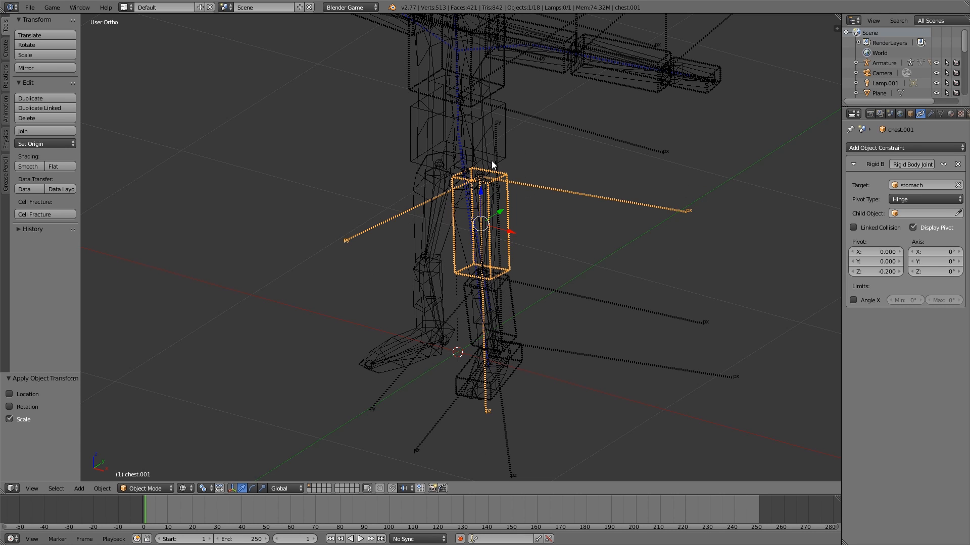
right_click(511, 280)
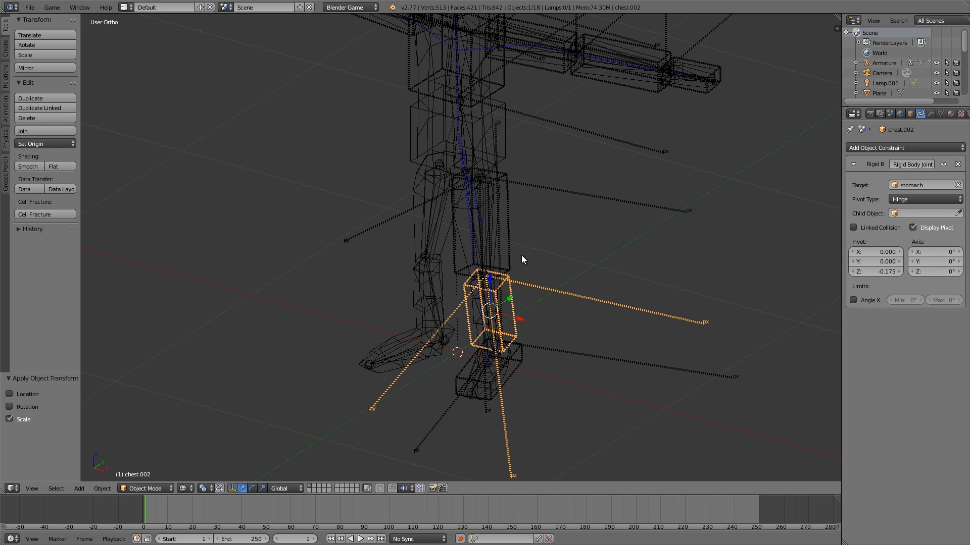
right_click(510, 233)
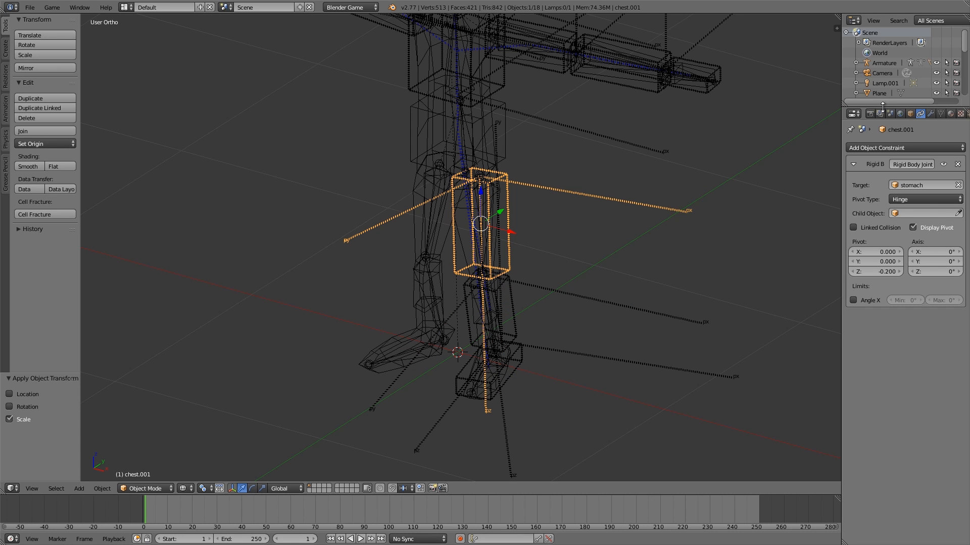
left_click(910, 113)
left_click(880, 148)
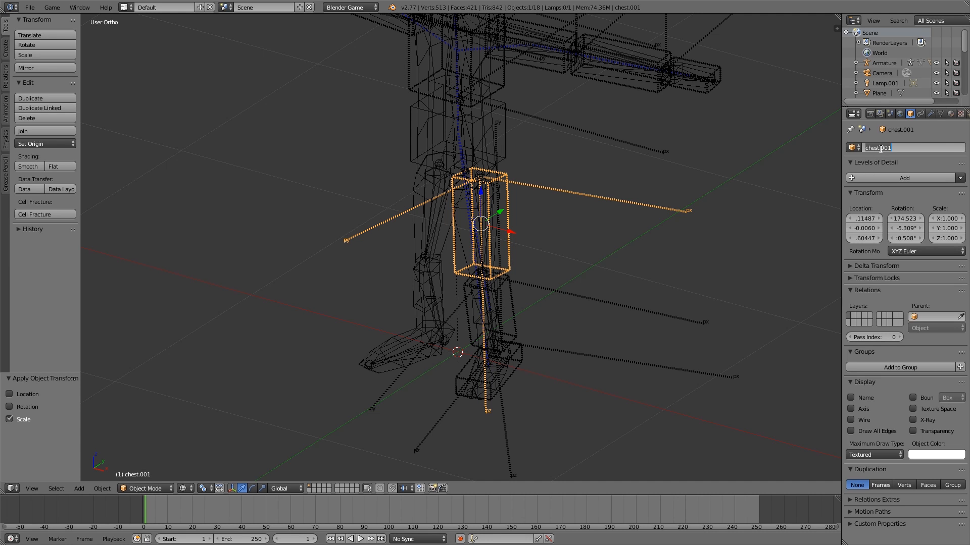
type("ti")
type("highL")
key("Return")
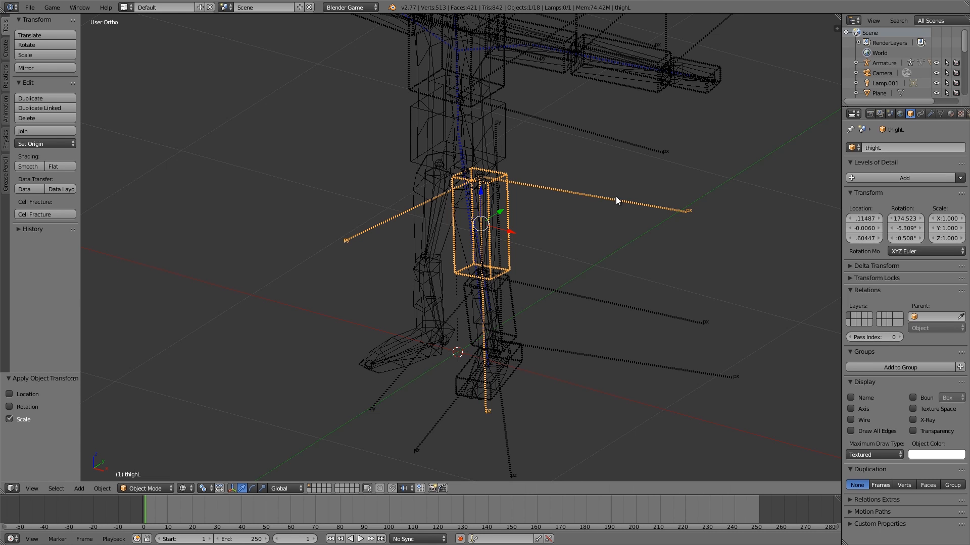
Rename the left shin box to calveL.
scroll(510, 237, "down", 2)
scroll(465, 313, "up", 4)
right_click(550, 214)
left_click(879, 147)
type("calve")
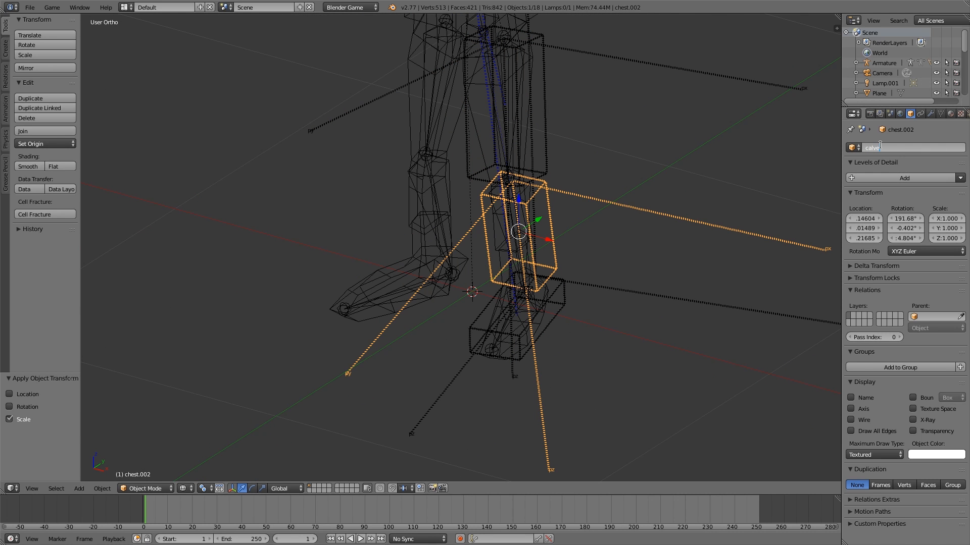
type("L")
key("Return")
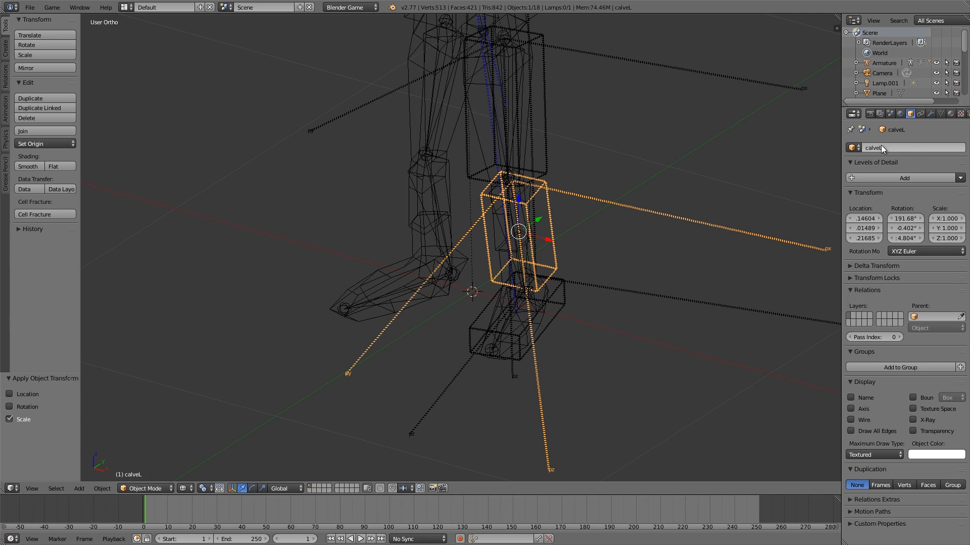
Rename the left foot box to footL.
right_click(559, 294)
left_click(908, 146)
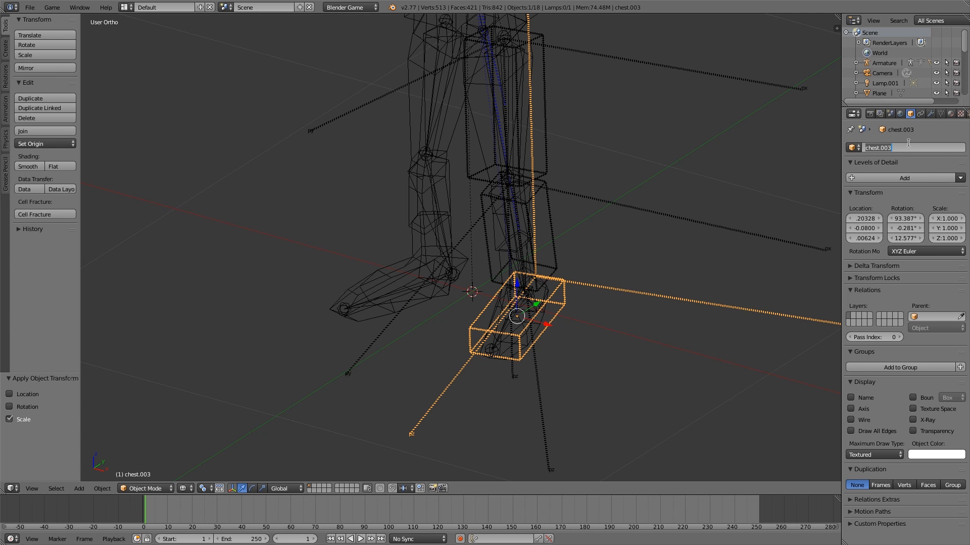
type("footL")
key("Return")
Set the joint target of calveL to thighL and the joint target of footL to calveL.
scroll(563, 194, "down", 1)
middle_click_drag(563, 194, 508, 277, "shift")
right_click(509, 278)
left_click(919, 113)
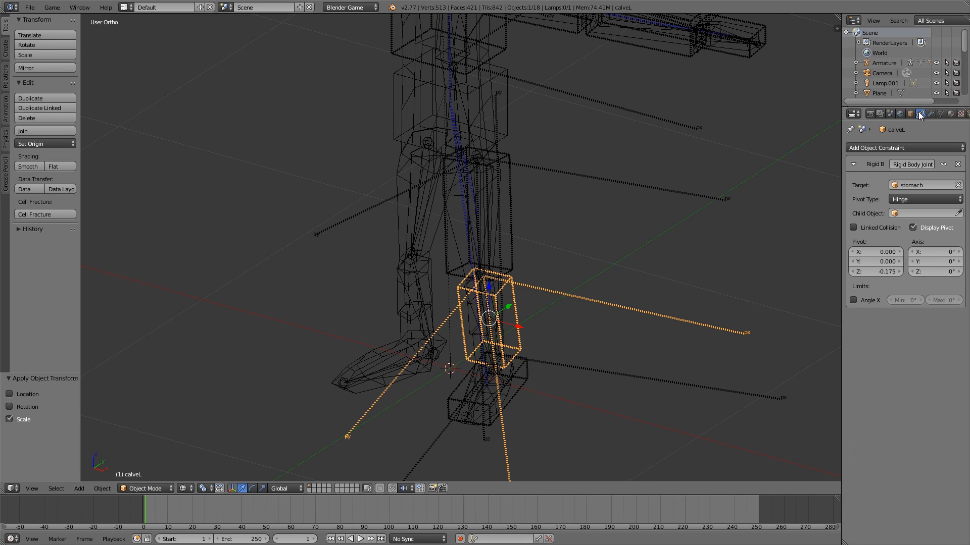
left_click(911, 186)
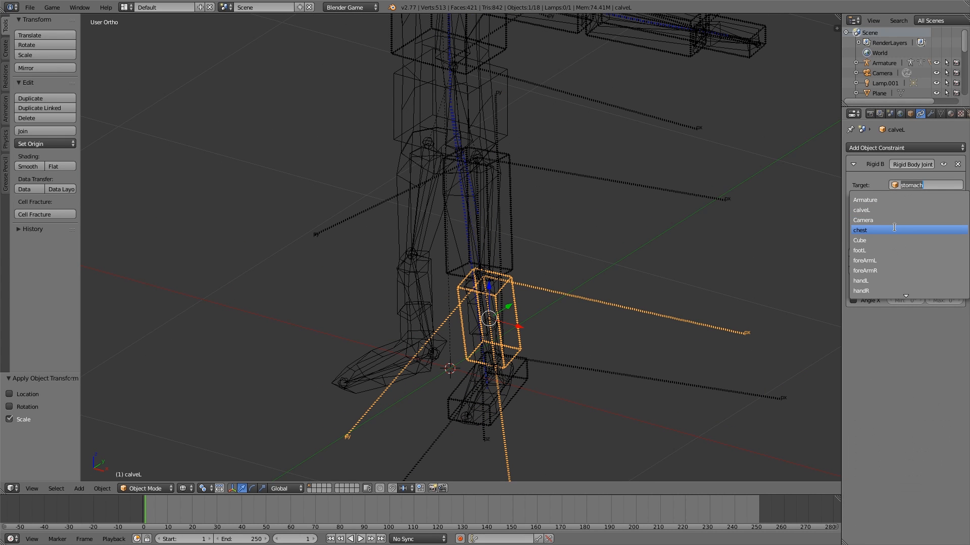
left_click(878, 200)
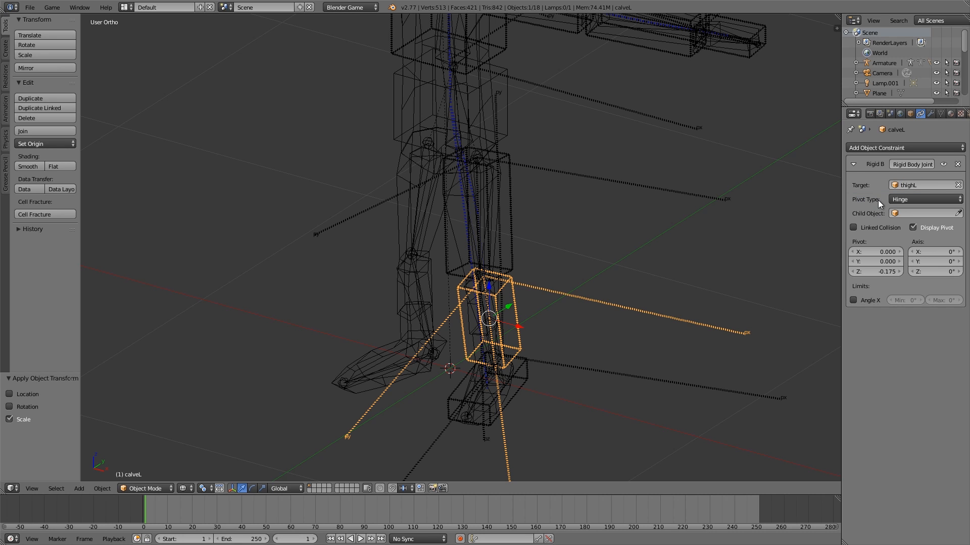
right_click(521, 357)
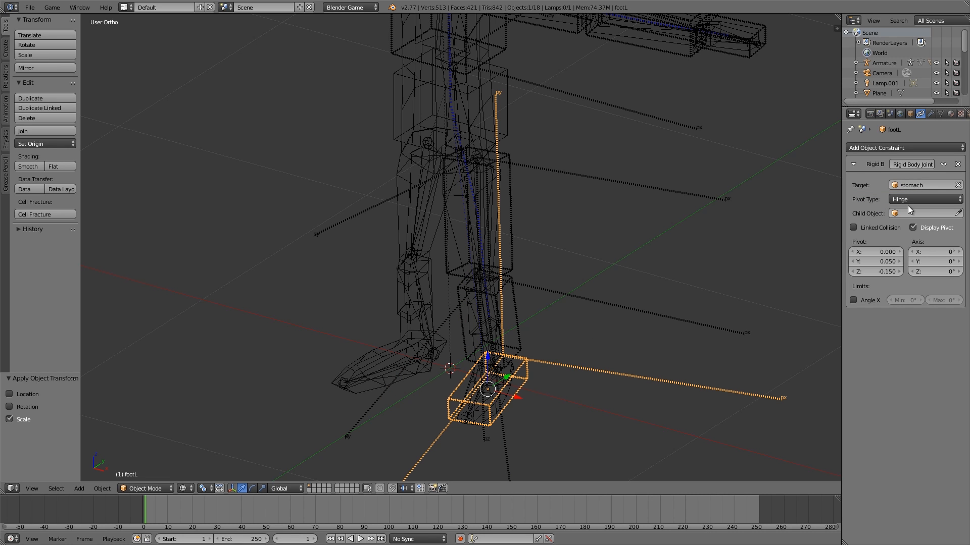
left_click(908, 185)
left_click(902, 196)
Switch to textured shading and run the game from two viewing angles to test the ragdoll joints.
scroll(547, 167, "down", 4)
mouse_move(523, 179)
middle_mouse_down()
mouse_move(547, 161)
mouse_move(545, 175)
middle_mouse_up()
key("alt+z")
scroll(542, 178, "down", 3)
key("p")
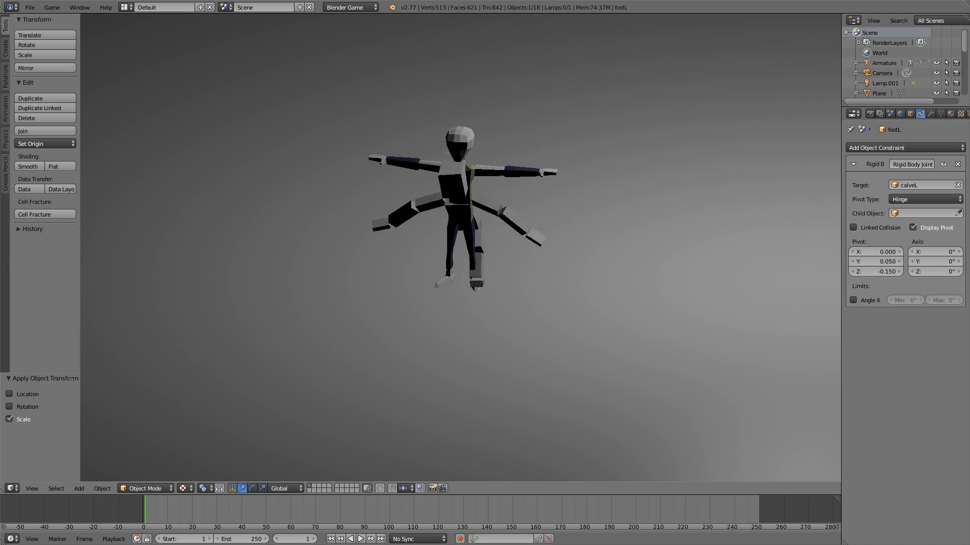
key("Escape")
middle_click_drag(542, 194, 505, 203)
key("p")
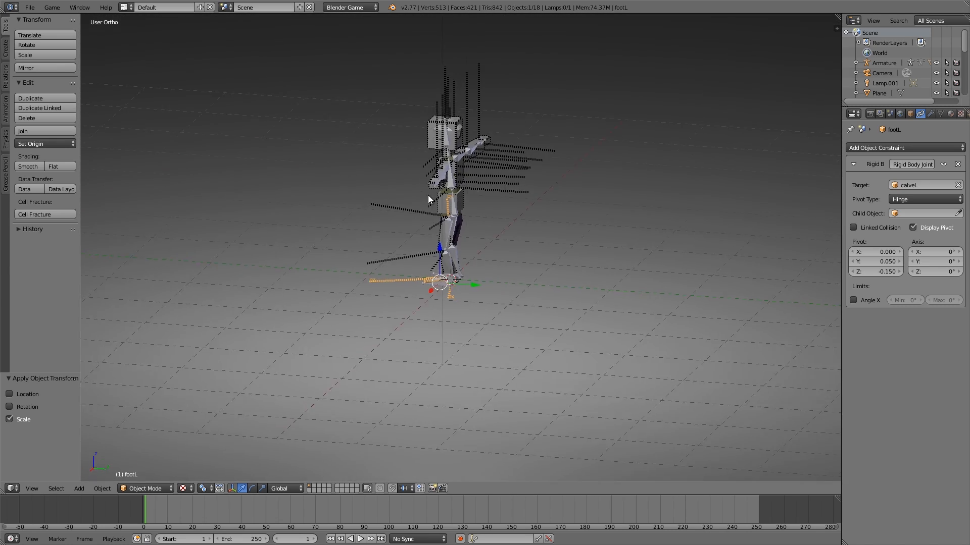
key("Escape")
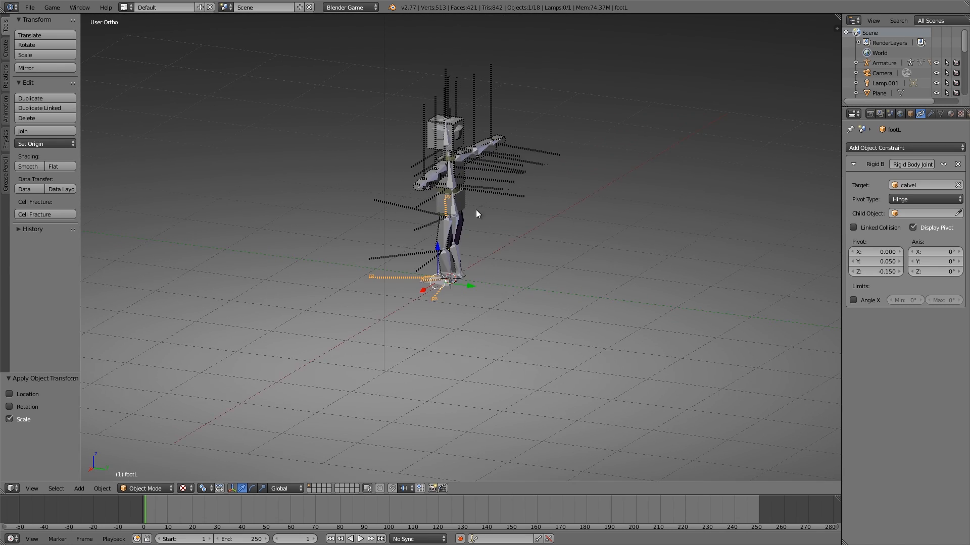
Set the Z pivot of the thighL joint to -0.225 and run the game again to test it.
middle_click_drag(476, 210, 452, 211)
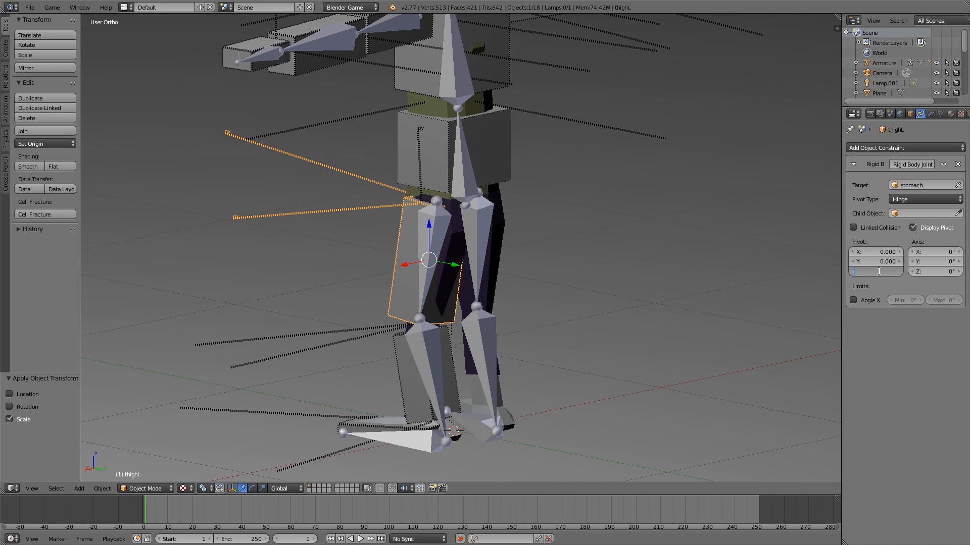
key("Return")
scroll(627, 193, "down", 4)
scroll(526, 241, "down", 2)
key("p")
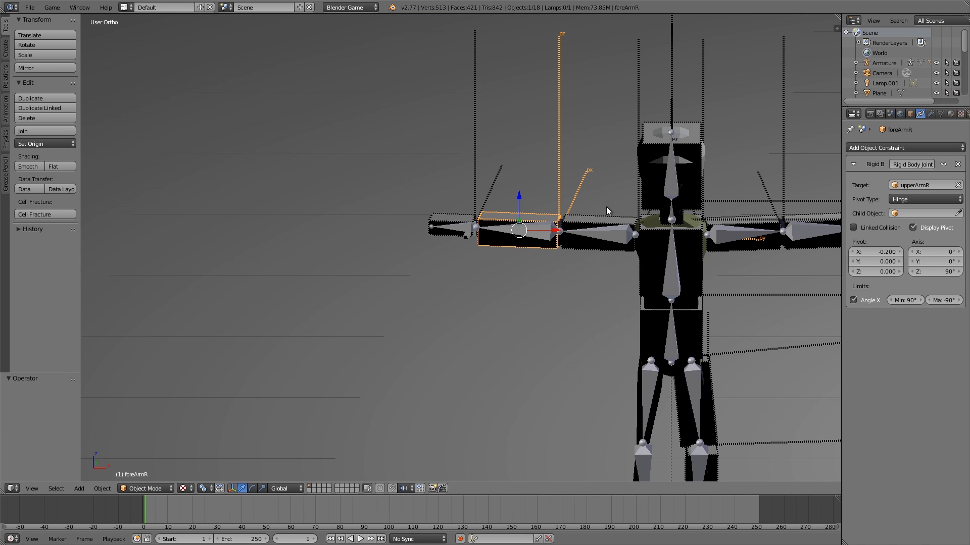
Select the right upper arm, forearm and hand boxes and apply their scale.
middle_click_drag(606, 207, 587, 235)
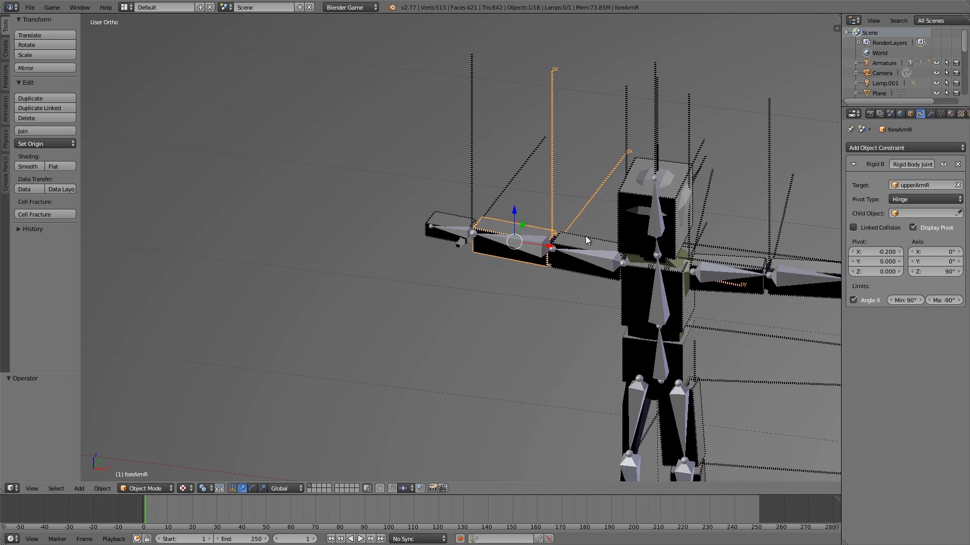
right_click(586, 238)
middle_click_drag(508, 238, 540, 237)
right_click(485, 242, "shift")
right_click(402, 262, "shift")
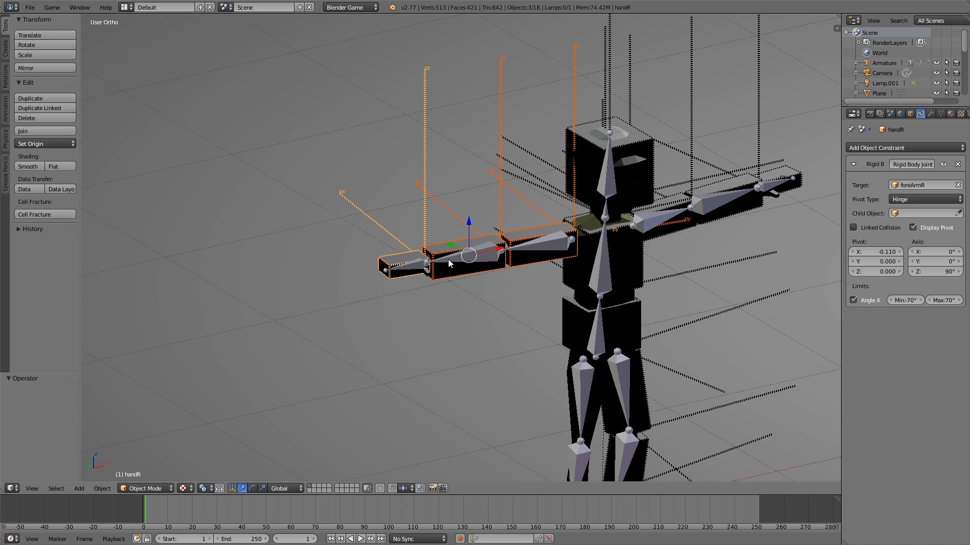
key("ctrl+a")
left_click(528, 251)
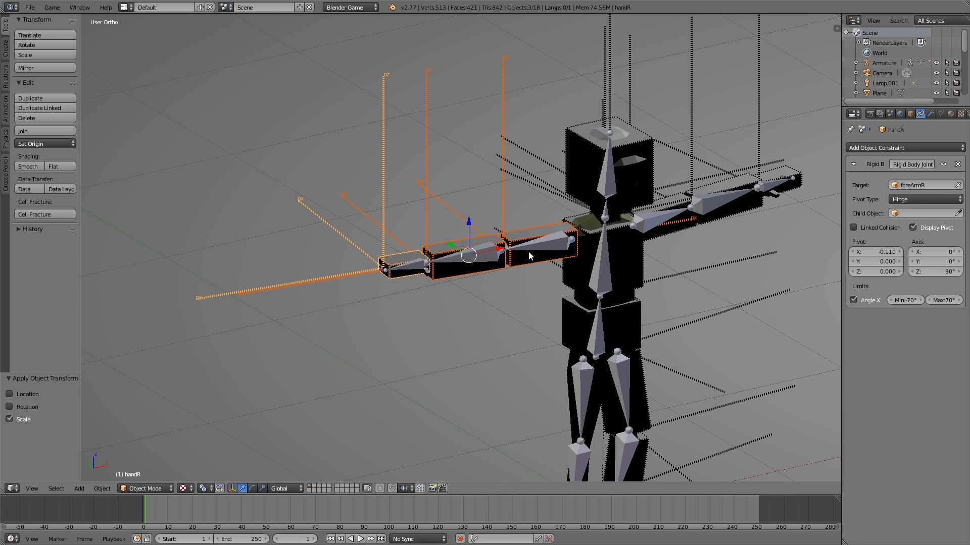
Flip the X pivots of the right arm joints, using 0.110 for the hand and 0.200 for the forearm, and do likewise for the upper arm.
middle_click_drag(526, 258, 506, 251)
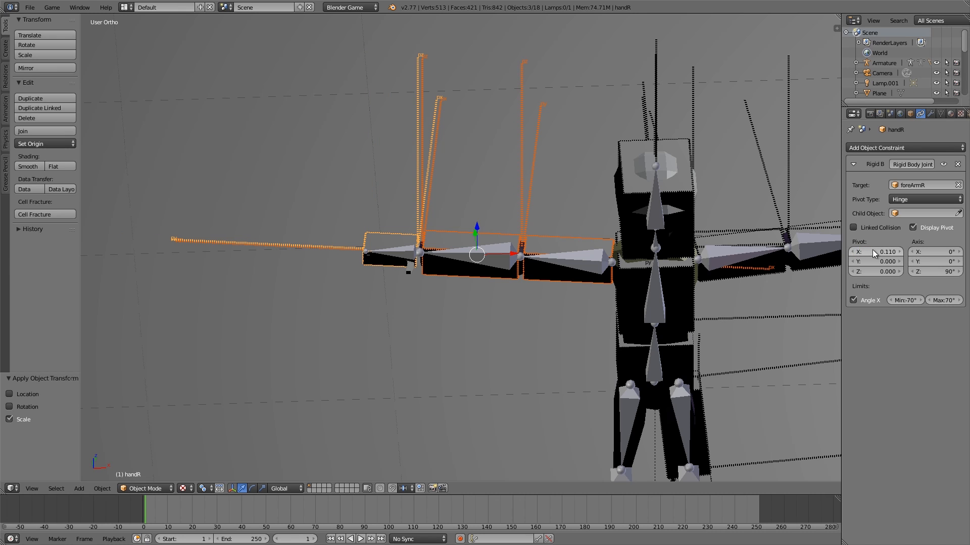
right_click(469, 243)
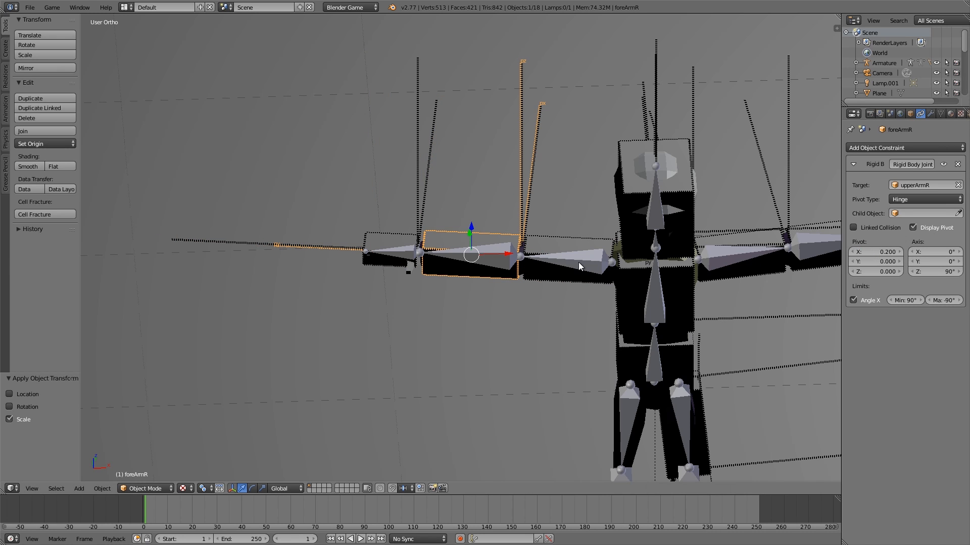
right_click(563, 250)
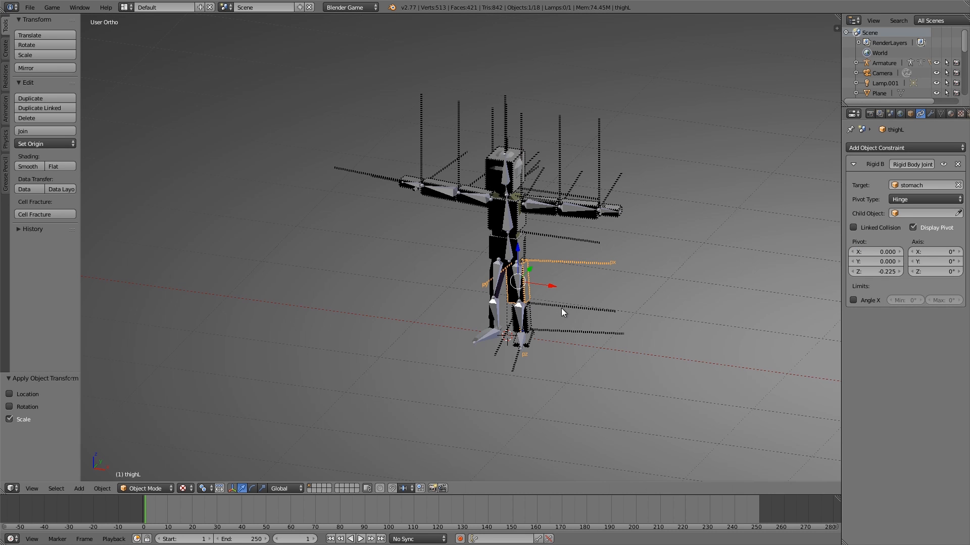
Enable the X angle limit on the left calf box's hinge joint with a minimum of -20° and a maximum of 0°.
middle_click_drag(561, 308, 523, 310)
scroll(525, 315, "up", 3)
right_click(549, 373)
middle_click_drag(559, 370, 469, 387)
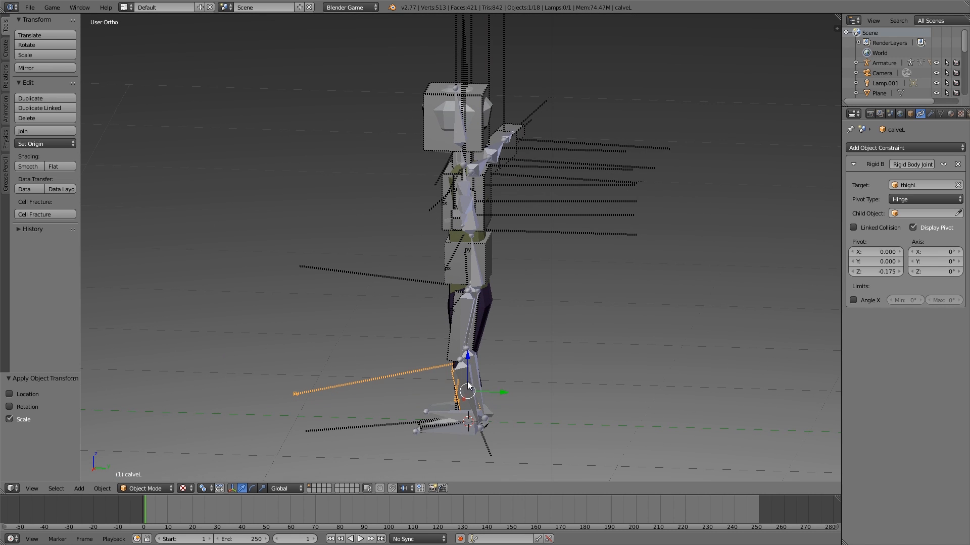
middle_click_drag(421, 364, 506, 272)
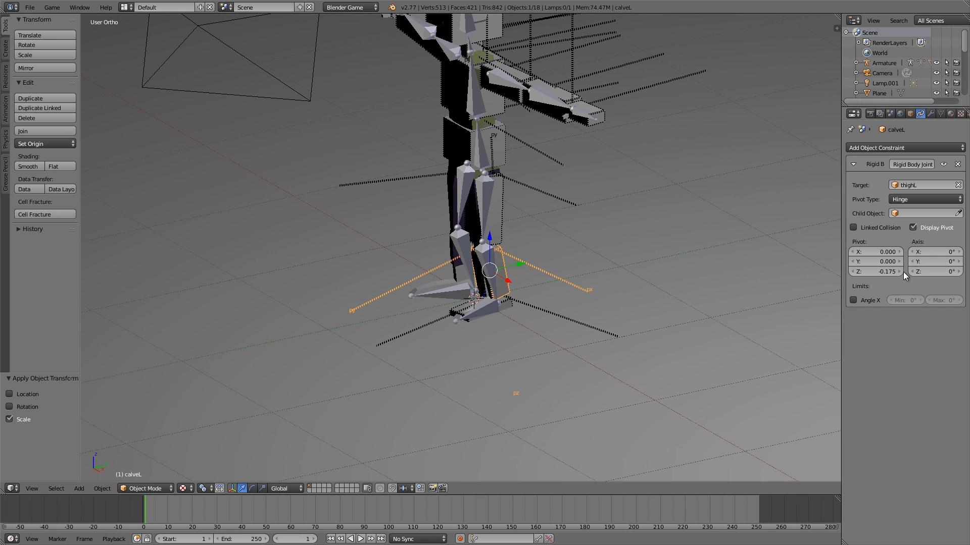
middle_click_drag(825, 320, 558, 256)
scroll(498, 275, "up", 3)
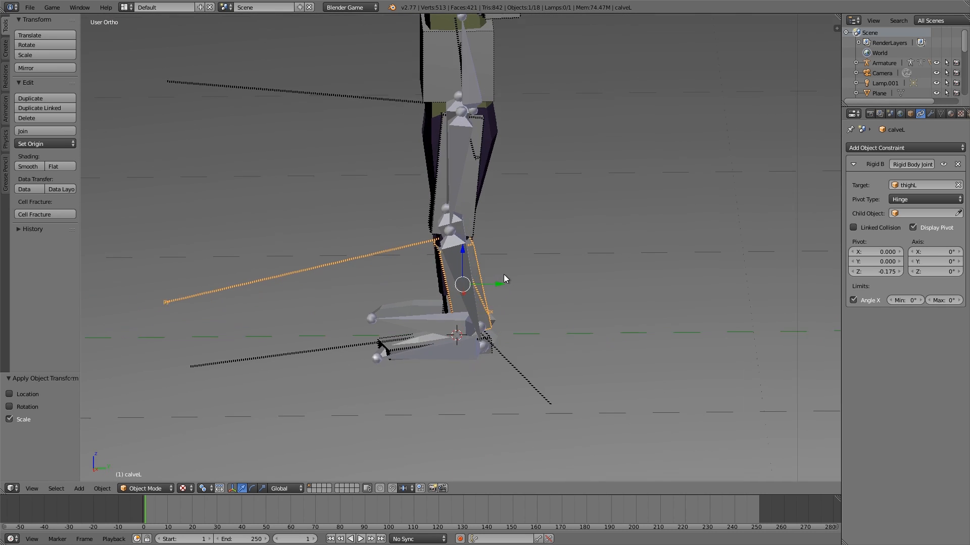
left_click(905, 300)
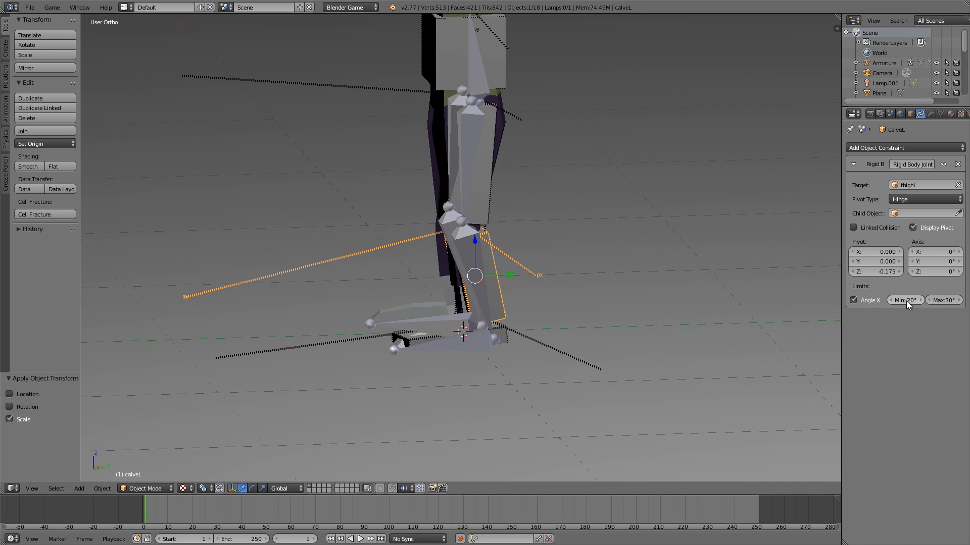
left_click(938, 298)
type("0")
key("Return")
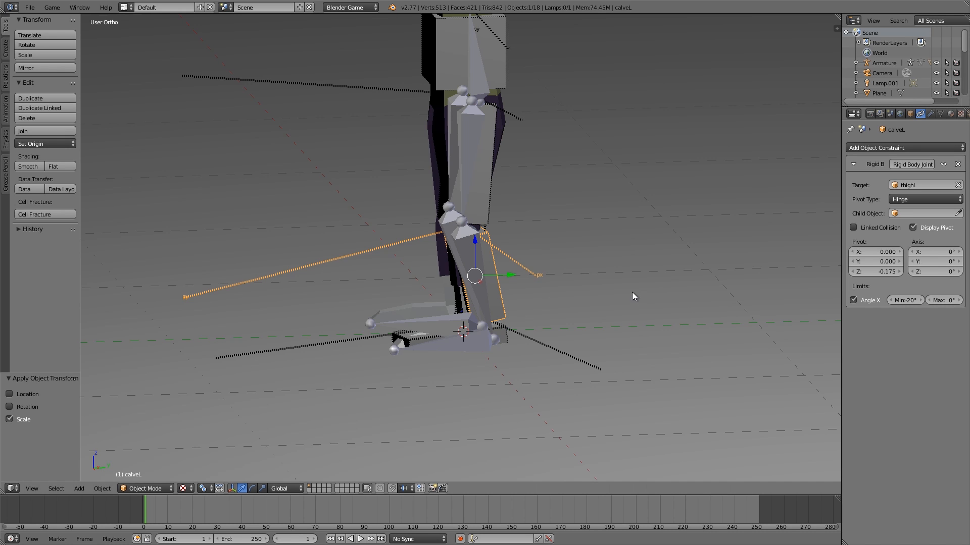
Run the game twice to test the left calf joint's angle limit.
scroll(565, 245, "down", 3)
key("p")
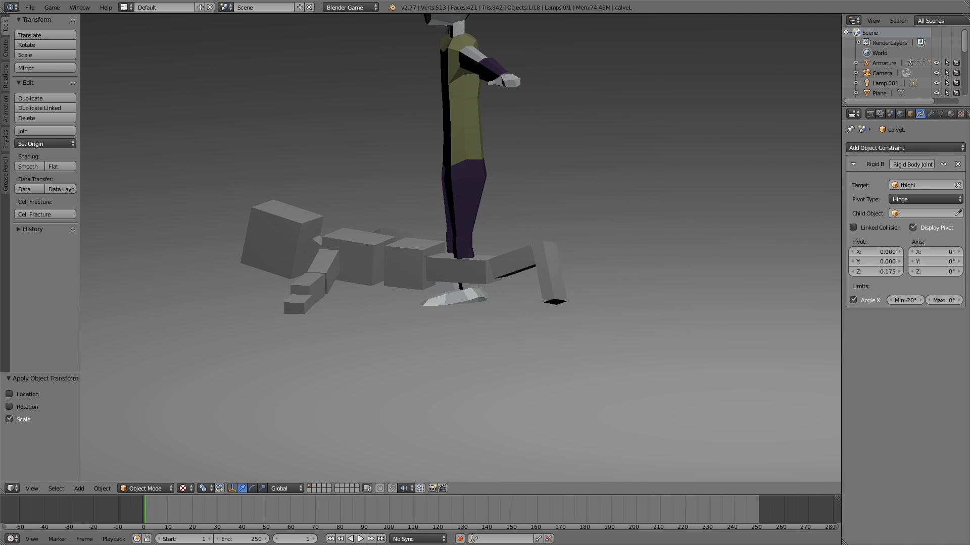
key("Escape")
key("p")
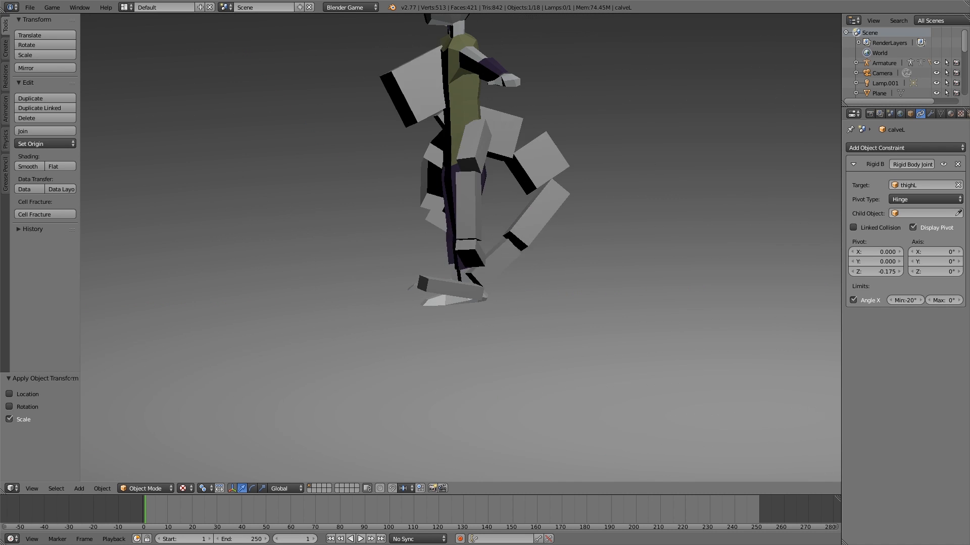
key("Escape")
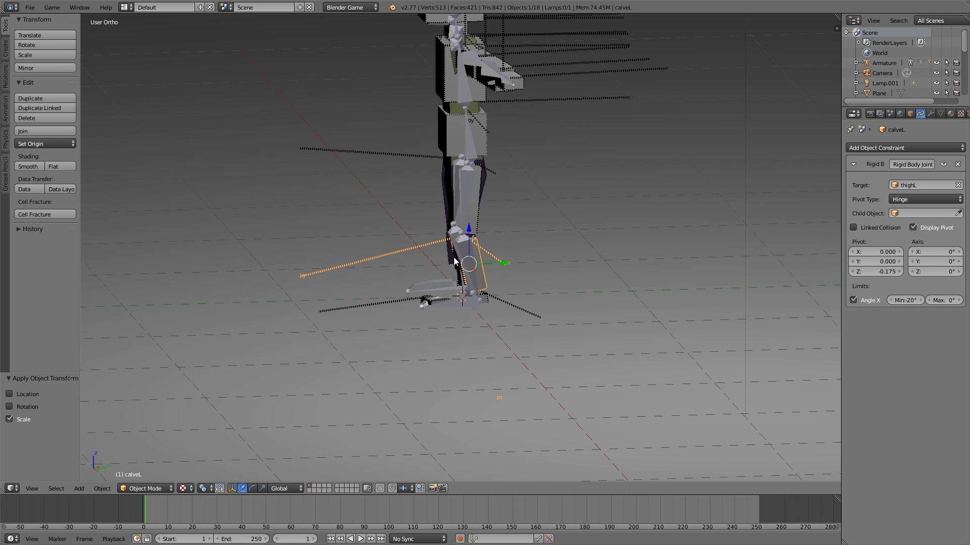
Switch the left calf joint's X angle limit off for a test run of the game and re-enable it.
left_click(853, 300)
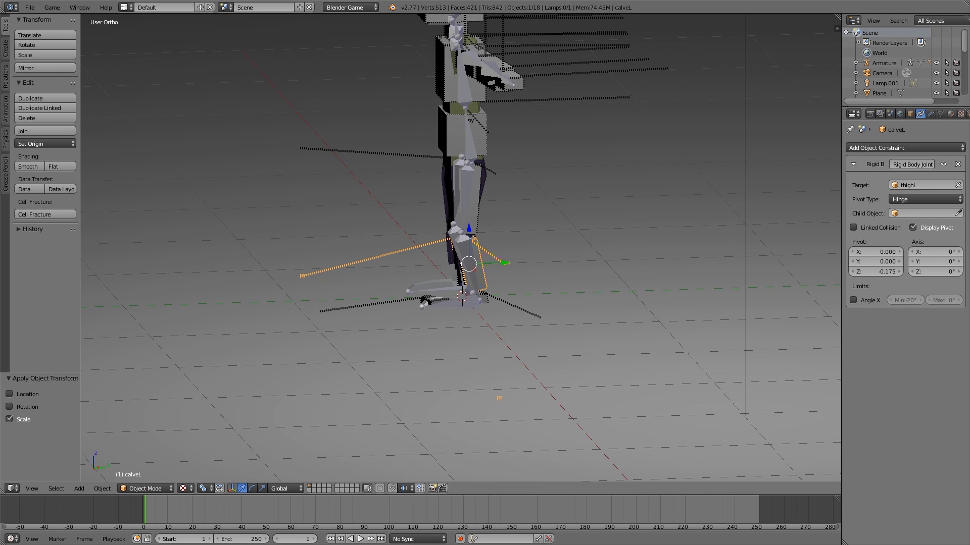
key("p")
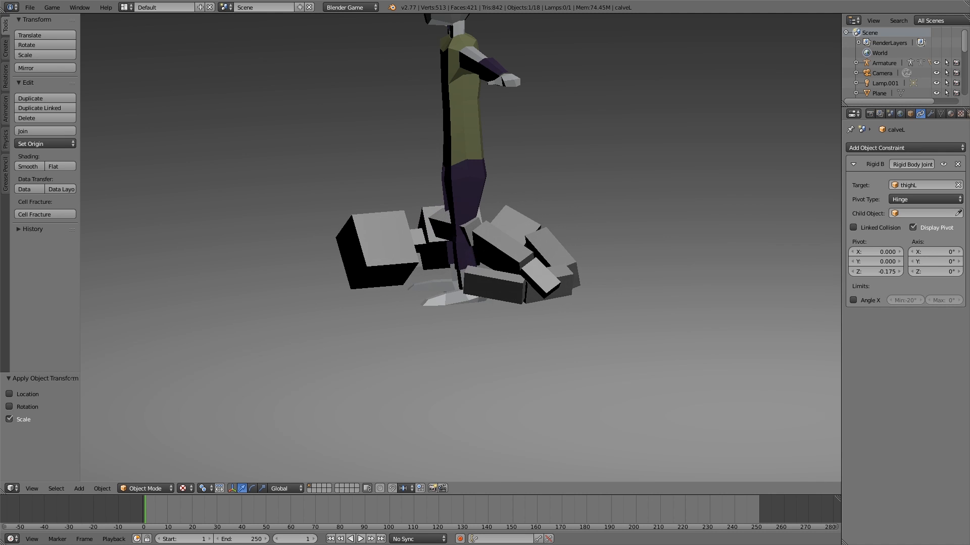
key("Escape")
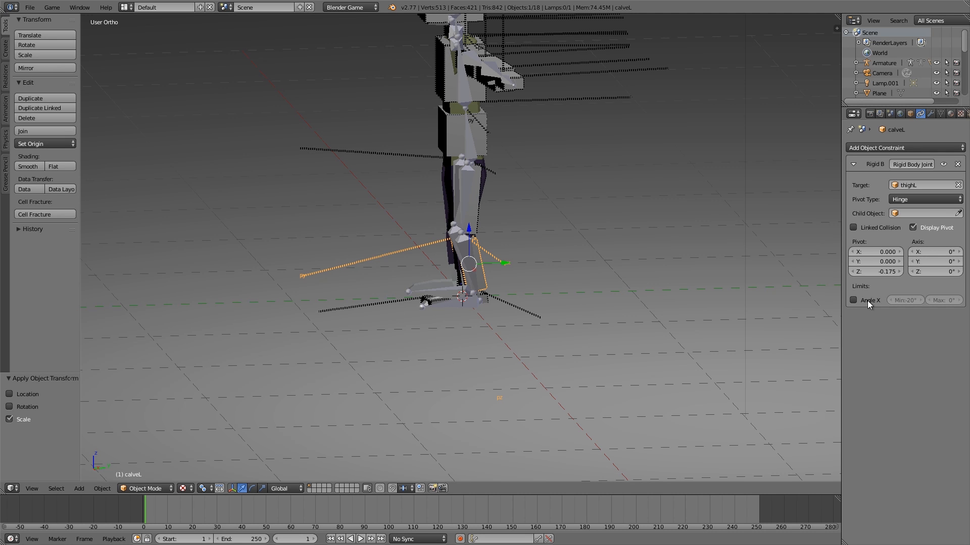
left_click(853, 300)
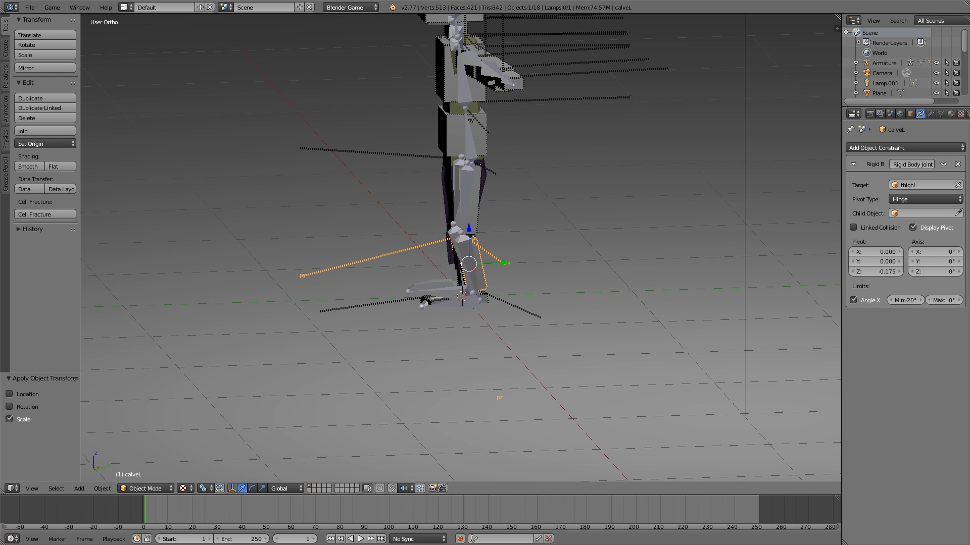
Run the game with the limit on, set the calveL joint's maximum angle to 40°, and run it again.
key("p")
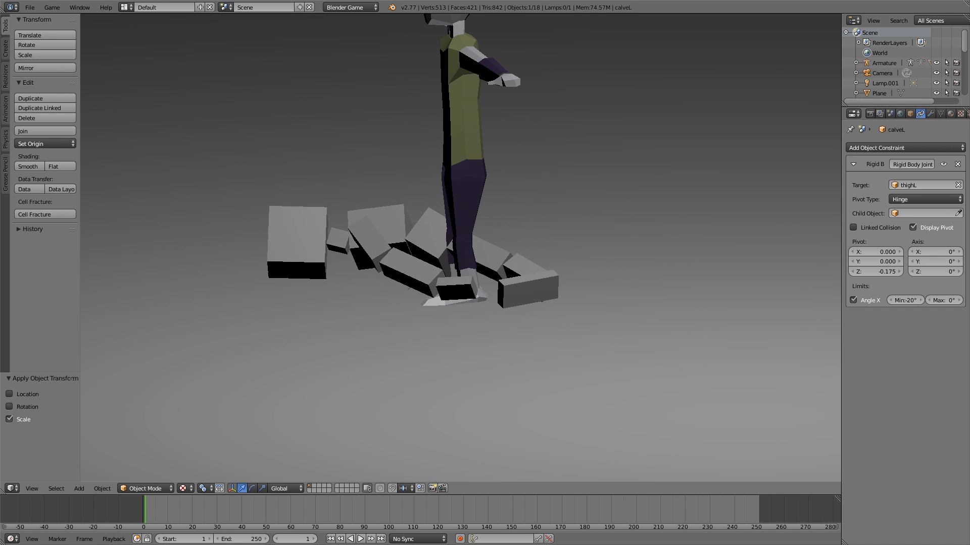
key("Escape")
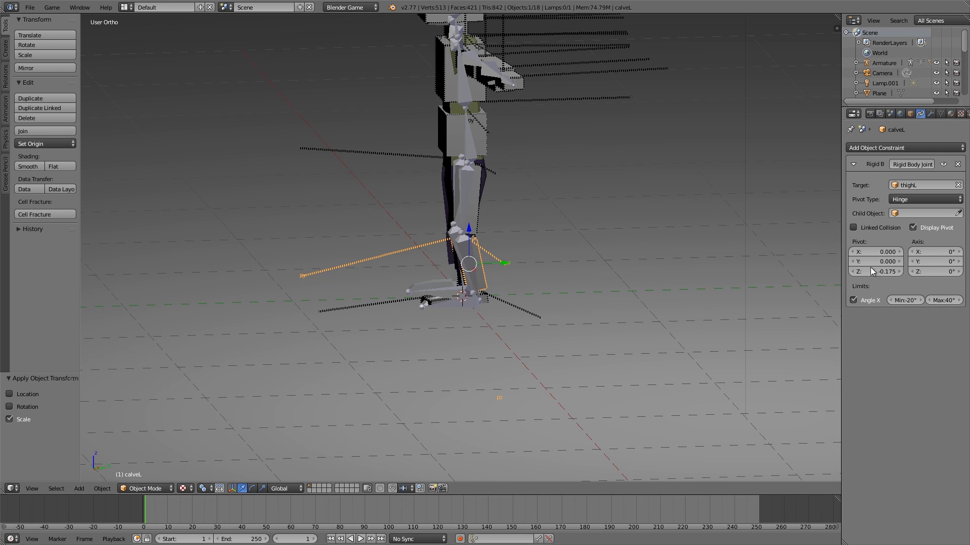
key("p")
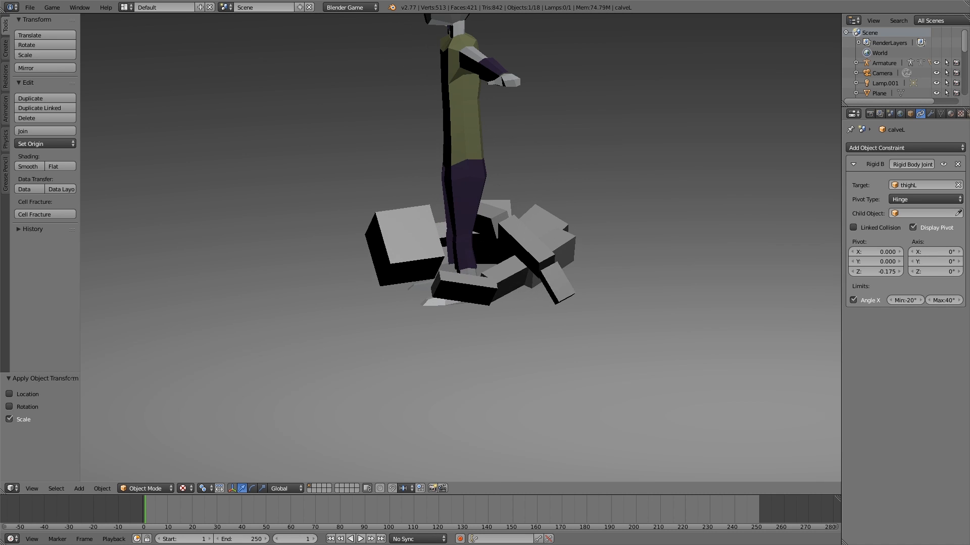
key("Escape")
Duplicate the left thigh, calf and foot boxes together and move the copies about -0.255 along X to the other leg.
middle_click_drag(477, 248, 510, 234)
scroll(482, 240, "down", 2)
scroll(515, 228, "up", 4)
right_click(537, 200, "shift")
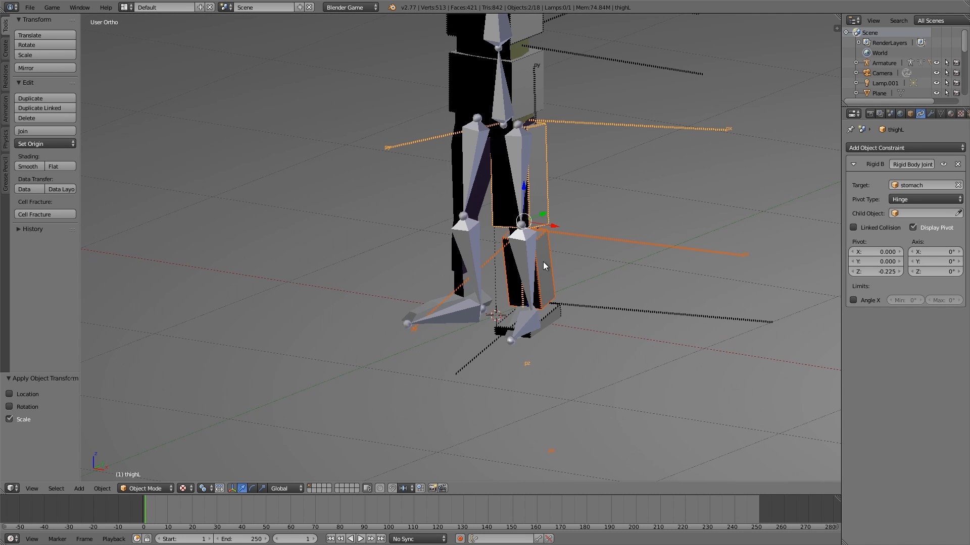
right_click(553, 307, "shift")
scroll(555, 312, "down", 2)
middle_click_drag(555, 313, 576, 284)
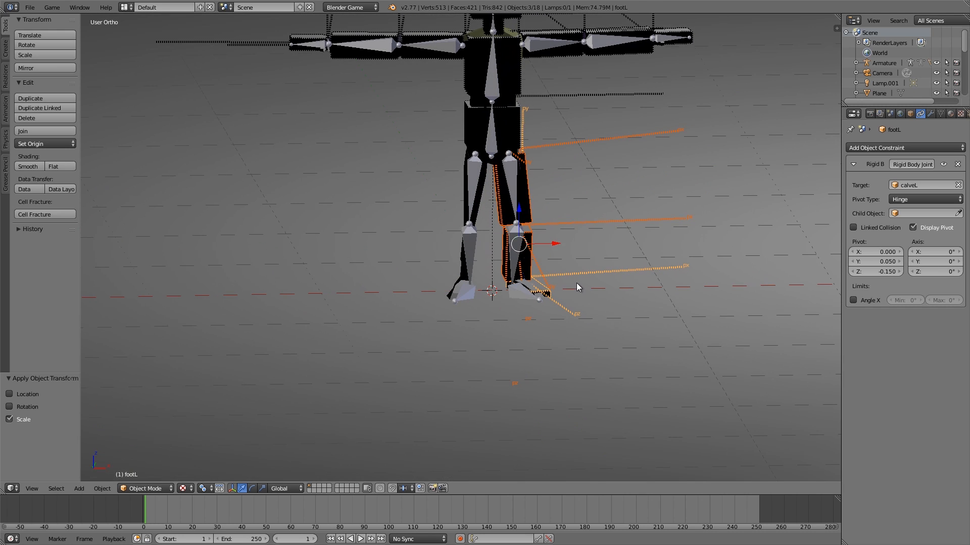
key("shift+d")
left_click(576, 283)
key("g")
key("x")
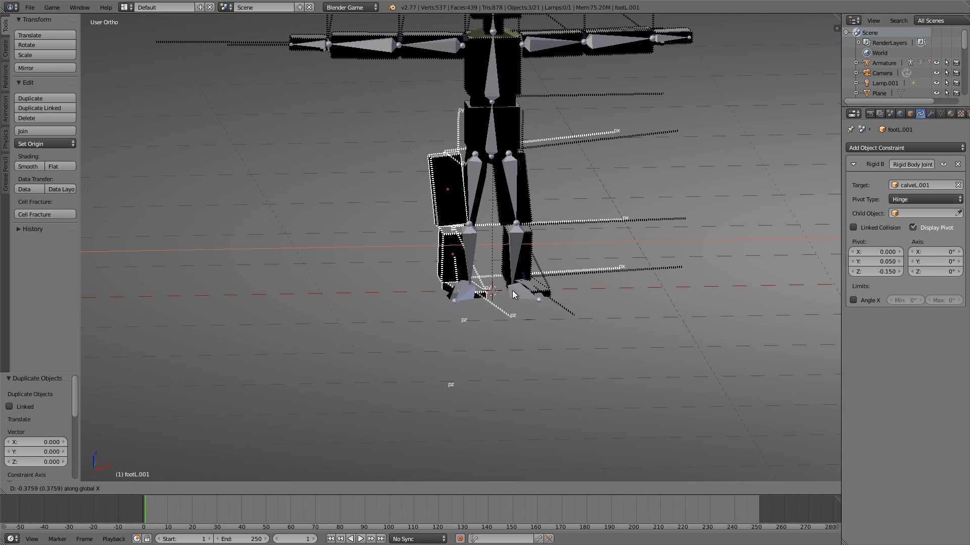
left_click(534, 296)
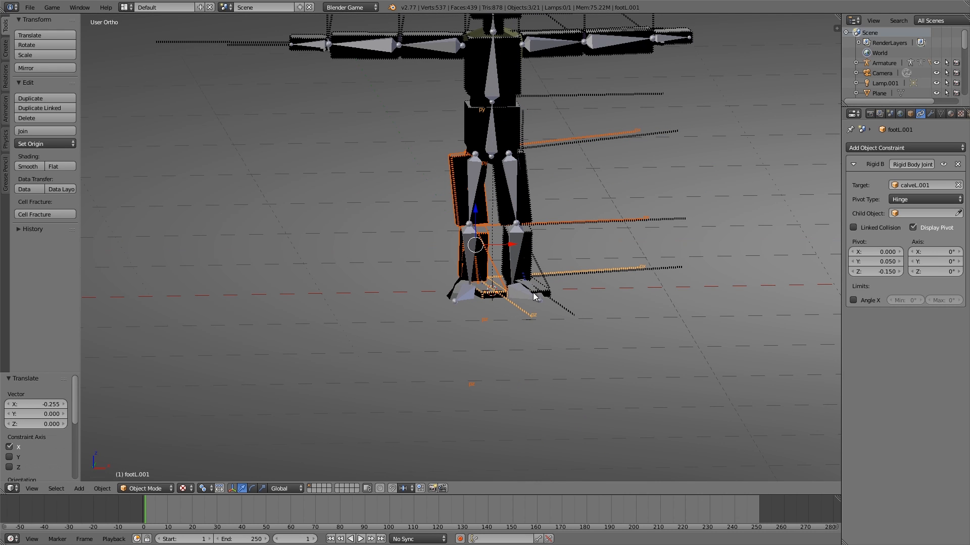
Mirror the three copied leg boxes across X and rotate them about Z to face along the right leg.
key("ctrl+m")
key("x")
left_click(534, 296)
middle_click_drag(533, 296, 515, 300)
key("r")
key("z")
left_click(505, 295)
Move the copied lower-leg box about -0.125 along X toward the right leg's bones.
scroll(515, 300, "up", 2)
right_click(515, 300)
right_click(513, 310)
key("g")
key("x")
left_click(499, 272)
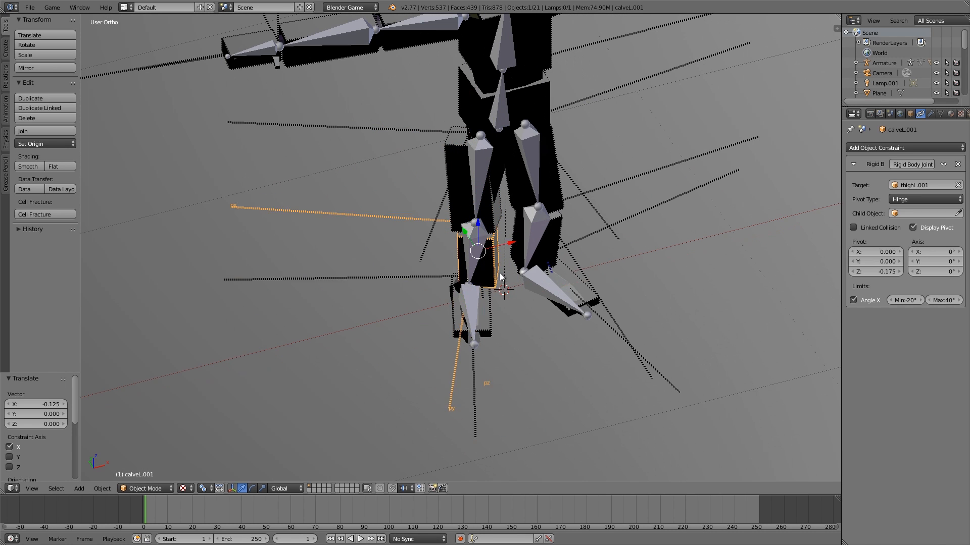
Rotate the copied calf box about Z and adjust its X position to fit the right calf bone.
right_click(500, 253)
middle_click_drag(500, 245, 498, 253)
key("r")
key("z")
left_click(508, 241)
key("g")
key("x")
left_click(504, 241)
Rotate the copied thigh box about Z and move it along X onto the right thigh bone.
right_click(477, 194)
key("r")
key("z")
left_click(525, 171)
key("g")
key("x")
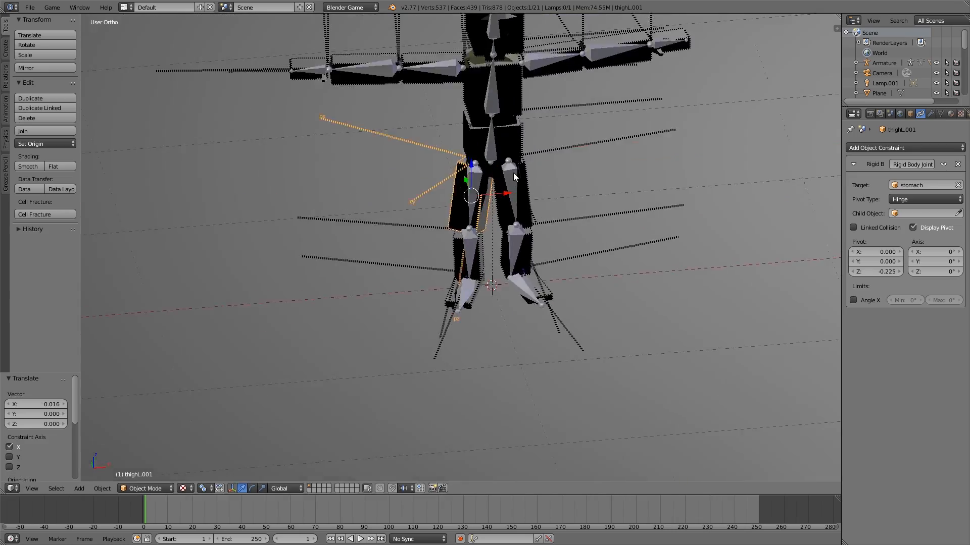
left_click(511, 173)
Refine the copied thigh box's fit by rotating it about its local Z and Y axes and shifting it along local X.
key("KP_3")
key("r")
key("z")
key("z")
left_click(562, 188)
middle_click_drag(465, 178, 535, 173)
key("r")
key("y")
key("y")
left_click(548, 174)
key("g")
key("x")
key("x")
left_click(547, 179)
Nudge the copied calf box slightly along its local X axis under the right thigh box.
scroll(523, 207, "up", 2)
right_click(497, 240)
key("g")
key("x")
key("x")
left_click(496, 253)
Select the copied thigh, calf and foot boxes, apply their scale, and deselect everything.
scroll(496, 288, "down", 2)
middle_click_drag(495, 293, 505, 236)
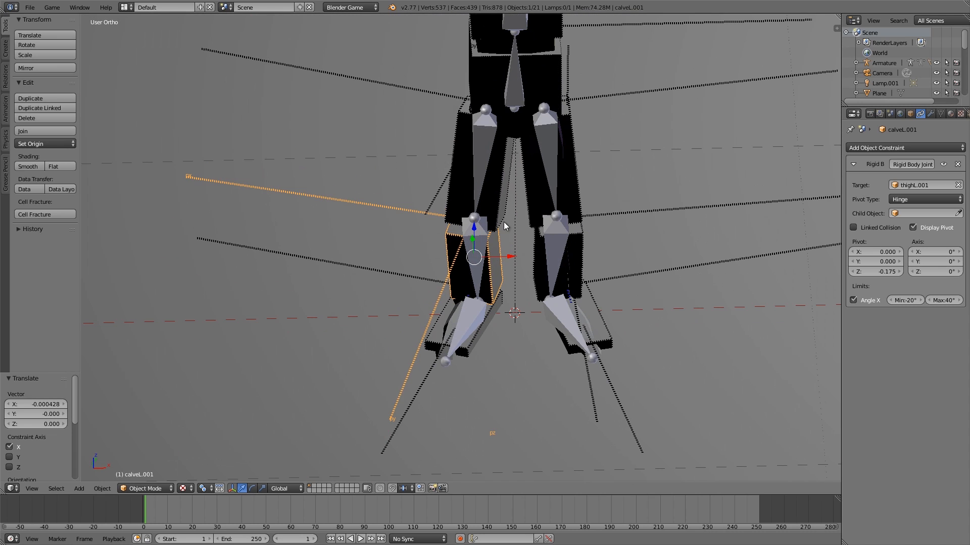
right_click(507, 185, "shift")
right_click(475, 347, "shift")
key("ctrl+a")
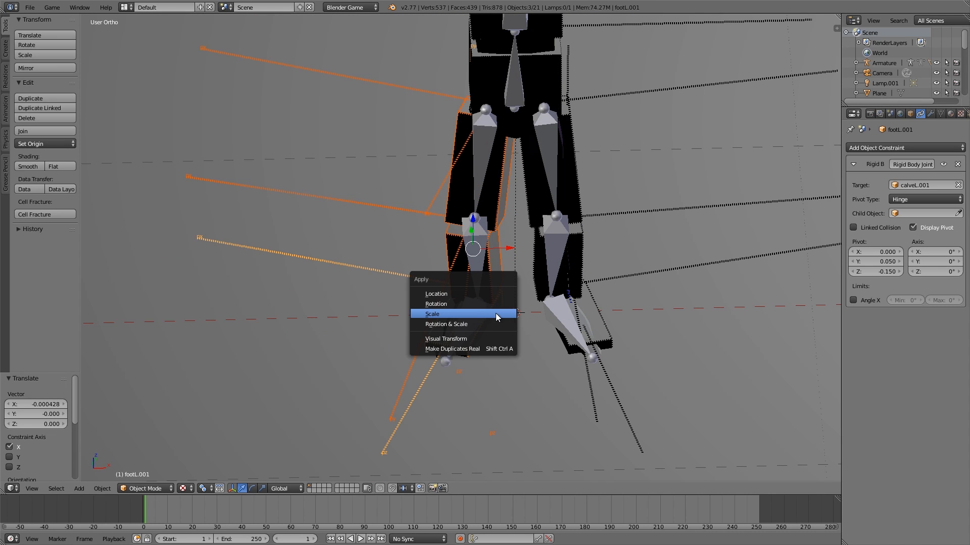
left_click(495, 313)
middle_click_drag(503, 315, 489, 227)
scroll(545, 240, "down", 3)
key("a")
scroll(510, 225, "down", 1)
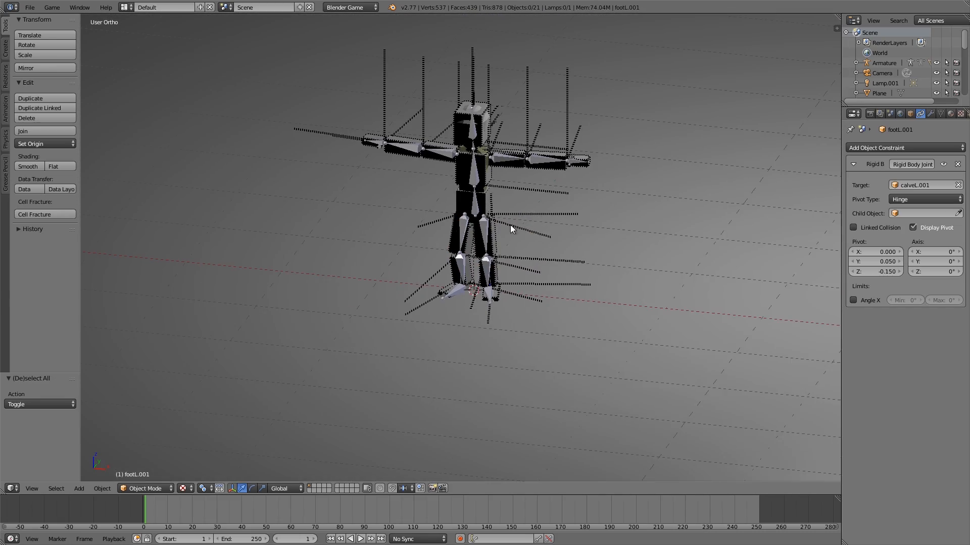
Rename the copied right thigh, calf and foot boxes, replacing the L.001 ending of each name with R.
scroll(510, 225, "up", 6)
right_click(457, 222)
left_click(910, 113)
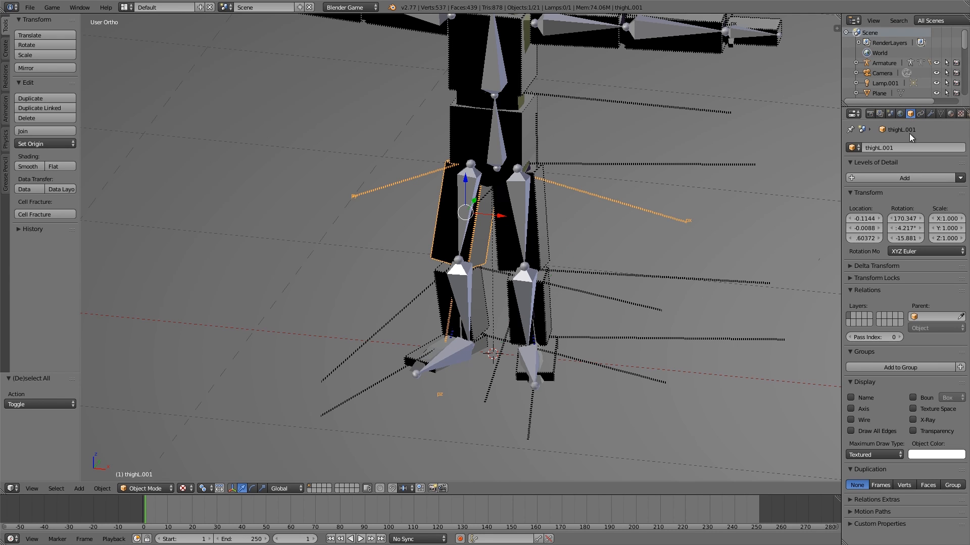
key("Return")
right_click(474, 301)
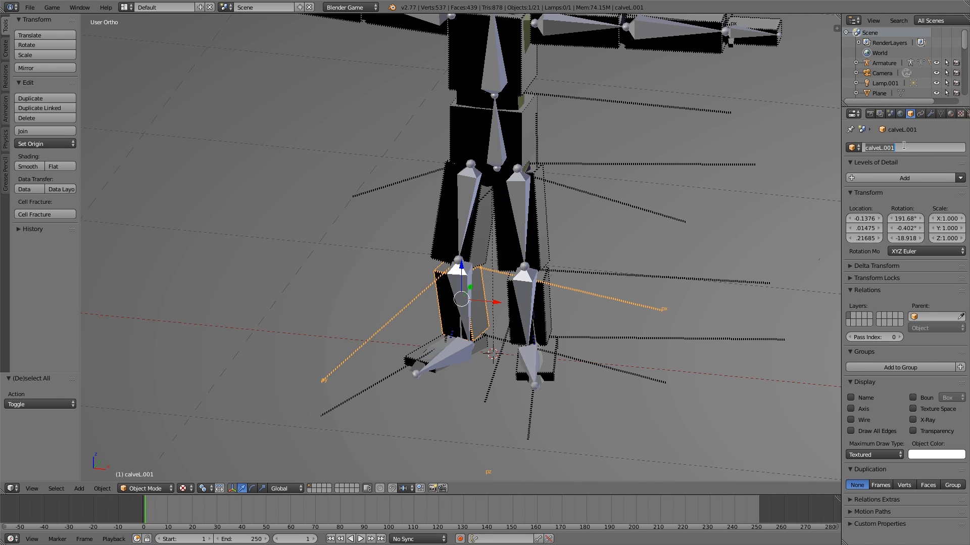
type("R")
key("Return")
right_click(478, 349)
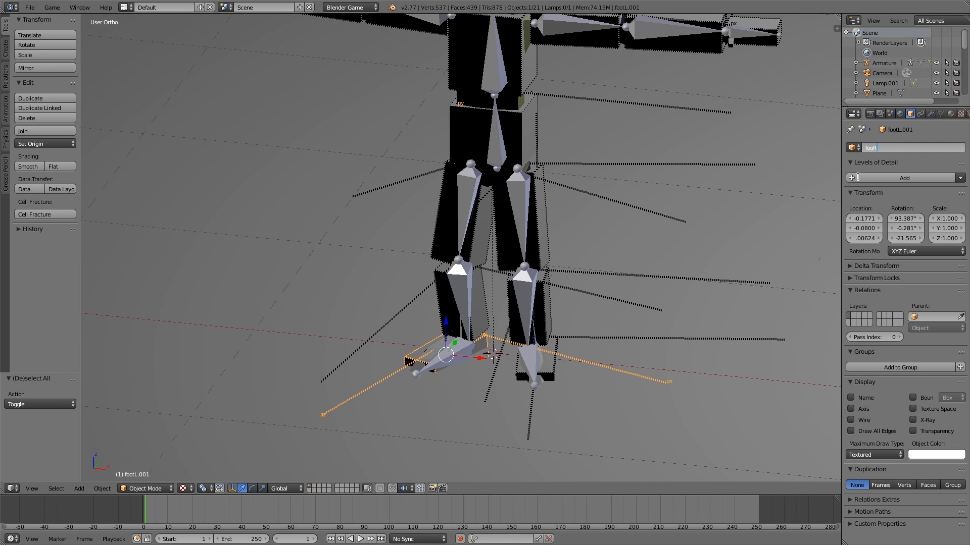
key("Return")
Lower the ground plane about 0.095 along Z beneath the character's feet.
scroll(741, 219, "down", 8)
right_click(692, 233)
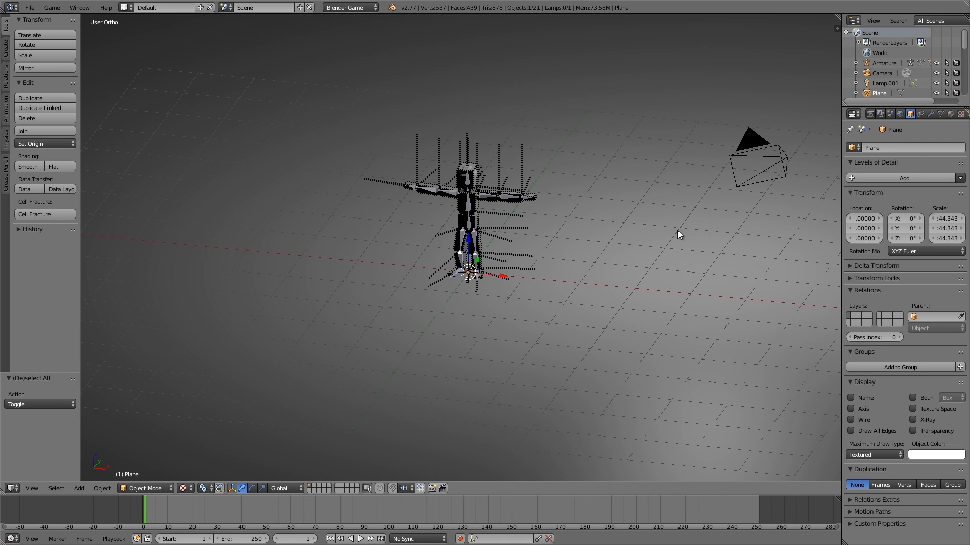
scroll(656, 236, "down", 8)
key("g")
right_click(601, 196)
scroll(587, 204, "down", 1)
scroll(556, 209, "up", 13)
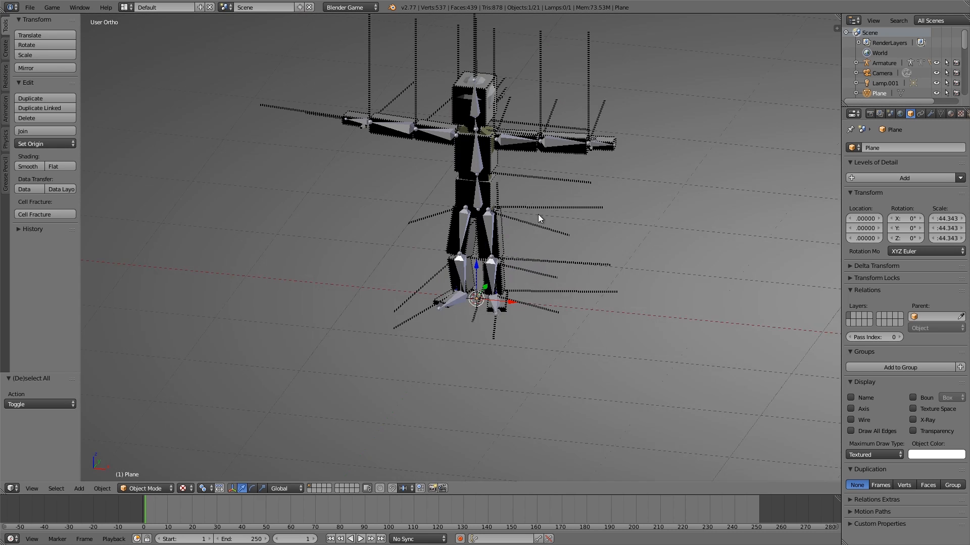
scroll(568, 193, "down", 3)
key("g")
key("z")
left_click(568, 205)
Try the Hemi type on the scene lamp, set its energy to 0.7, and change its type to Sun.
scroll(581, 194, "down", 5)
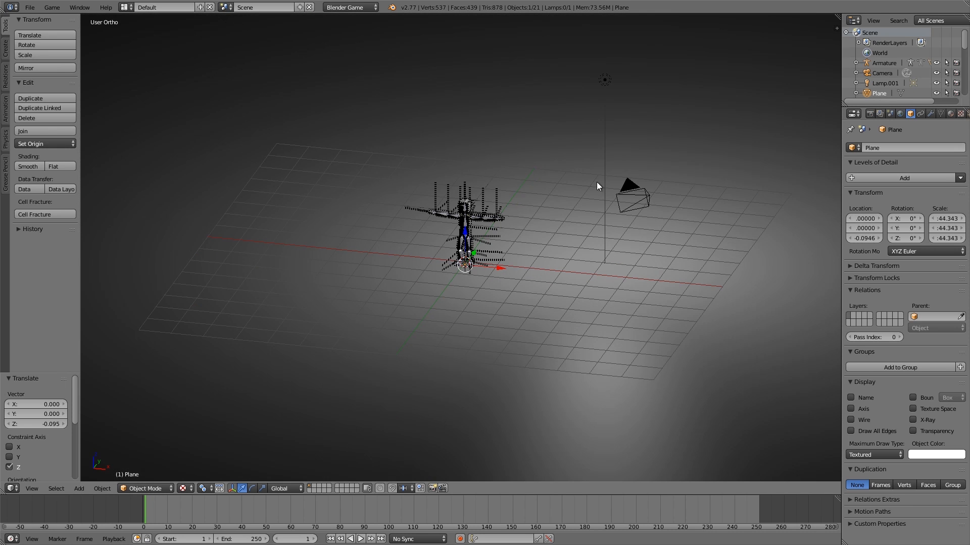
right_click(606, 86)
left_click(930, 114)
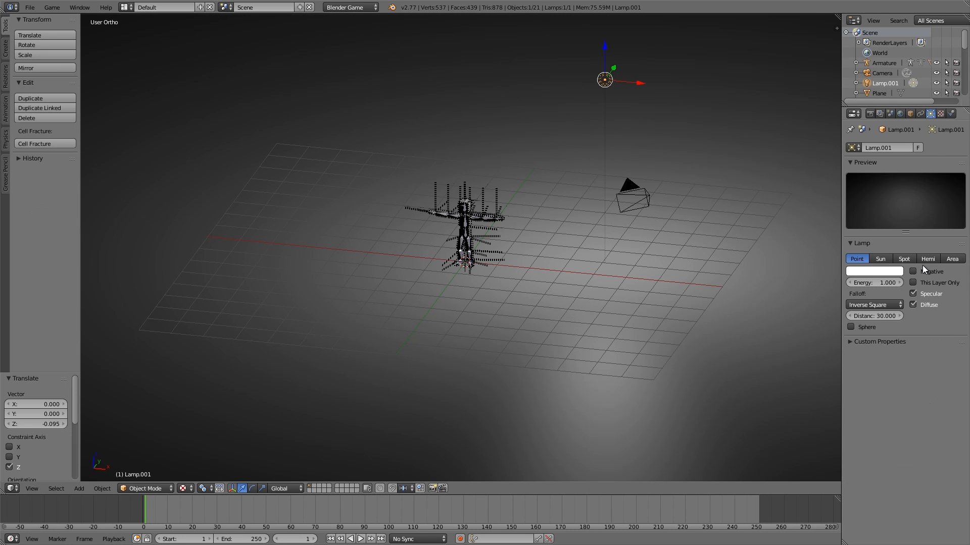
left_click(919, 260)
left_click(880, 282)
type(".")
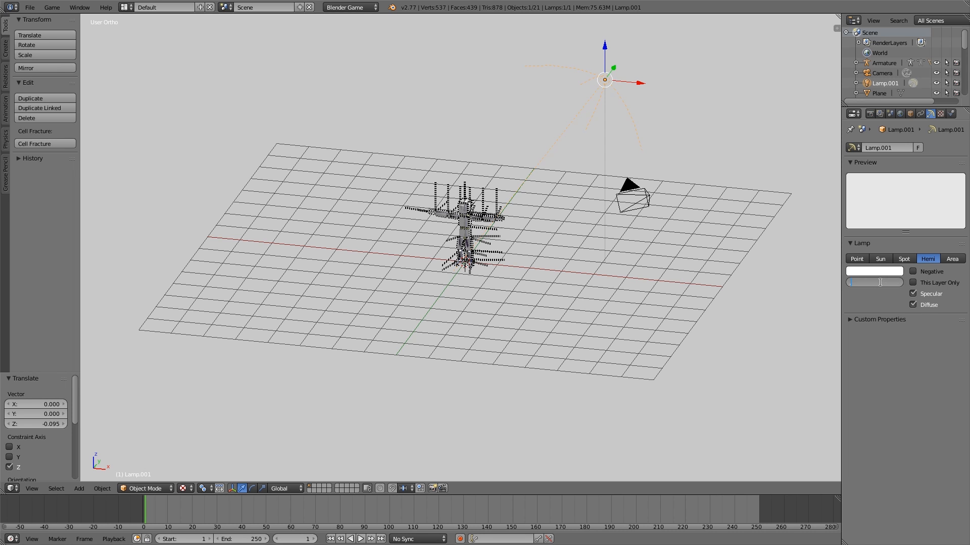
type("7")
key("Return")
scroll(778, 253, "up", 3)
left_click(880, 257)
Rotate the sun lamp about -83° around Z.
scroll(717, 217, "down", 5)
middle_click_drag(691, 208, 637, 203)
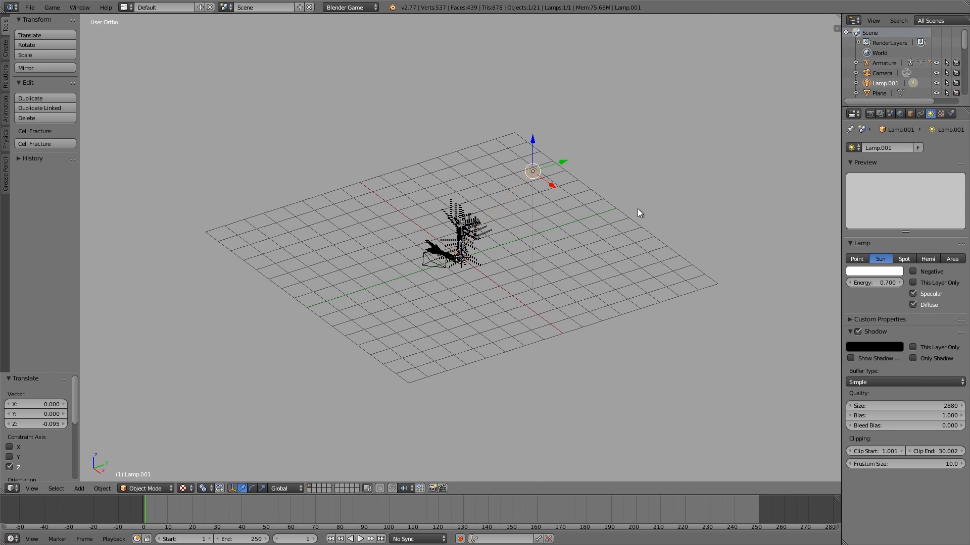
key("r")
key("z")
left_click(560, 257)
Duplicate the sun lamp beside the original, change the copy to Hemi, and rotate it about 79° around Z.
key("shift+d")
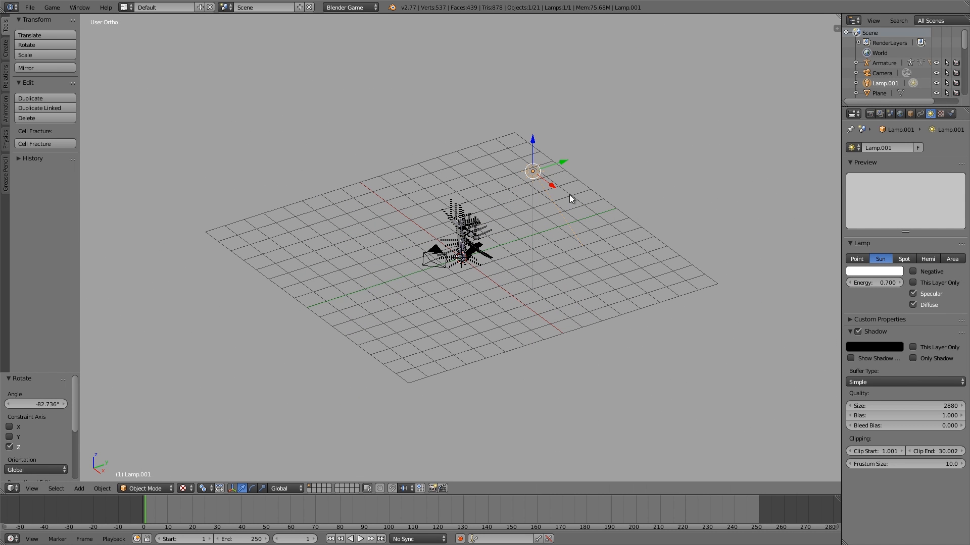
left_click(681, 181)
left_click(927, 258)
key("r")
key("z")
left_click(740, 168)
Change the Hemi lamp's colour to light blue.
left_click(877, 272)
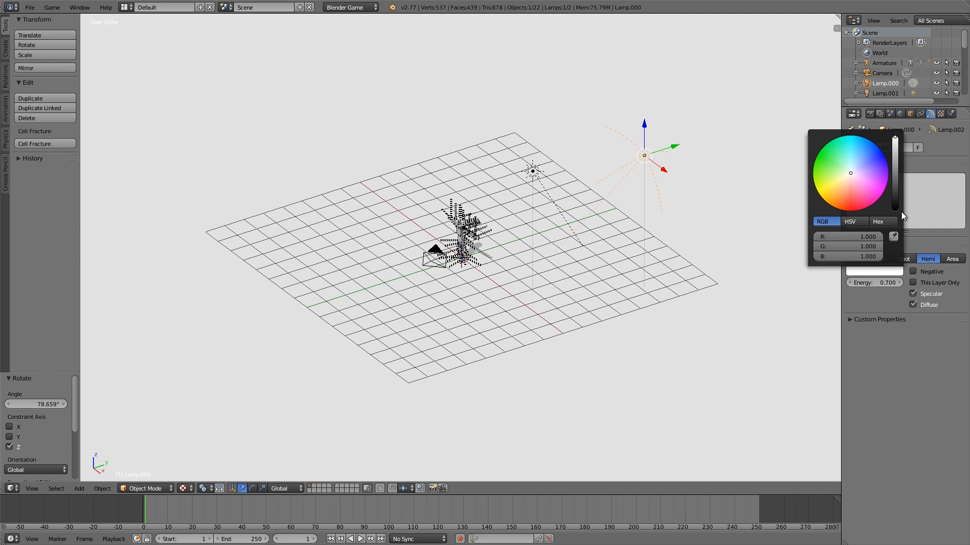
left_click(861, 163)
middle_click_drag(450, 270, 510, 268)
scroll(510, 268, "up", 8)
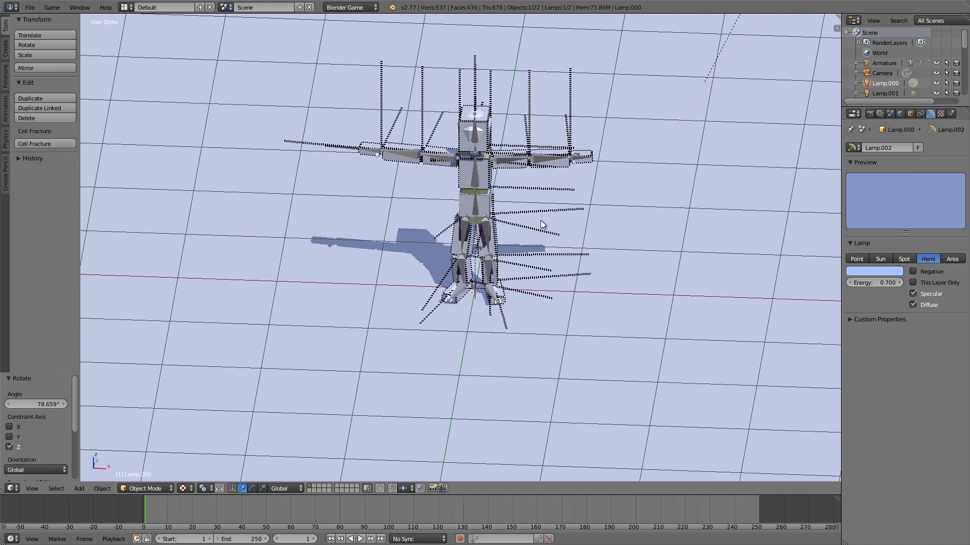
Run the game engine to test the ragdoll boxes under the new lighting, and exit the simulation.
middle_click_drag(540, 221, 532, 220)
scroll(533, 220, "down", 1)
key("p")
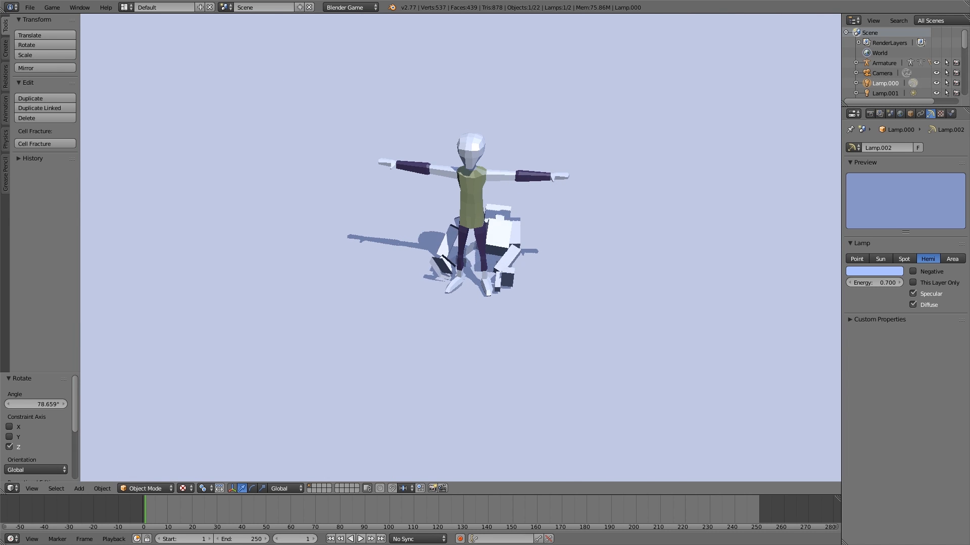
key("Escape")
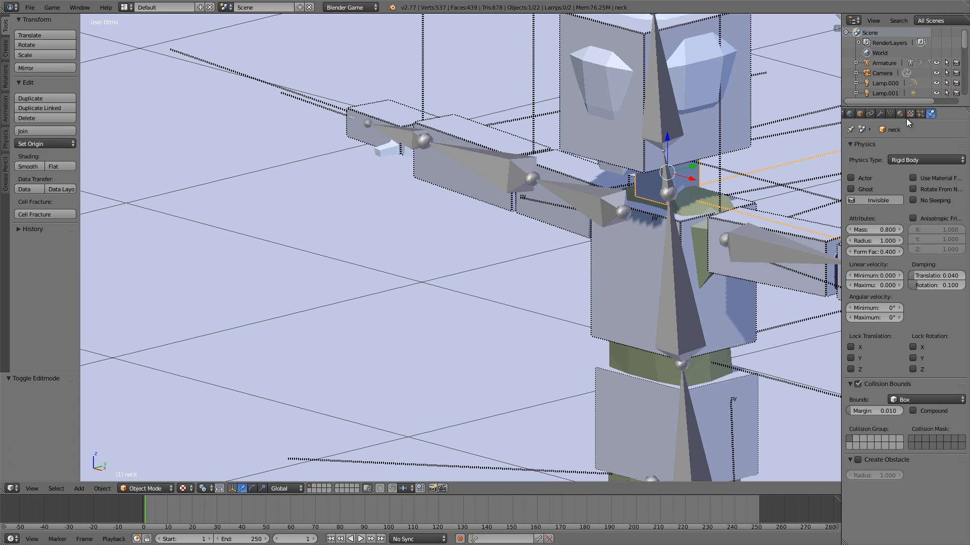
Set the Z pivot of the neck box's rigid body joint to -0.075.
left_click(869, 114)
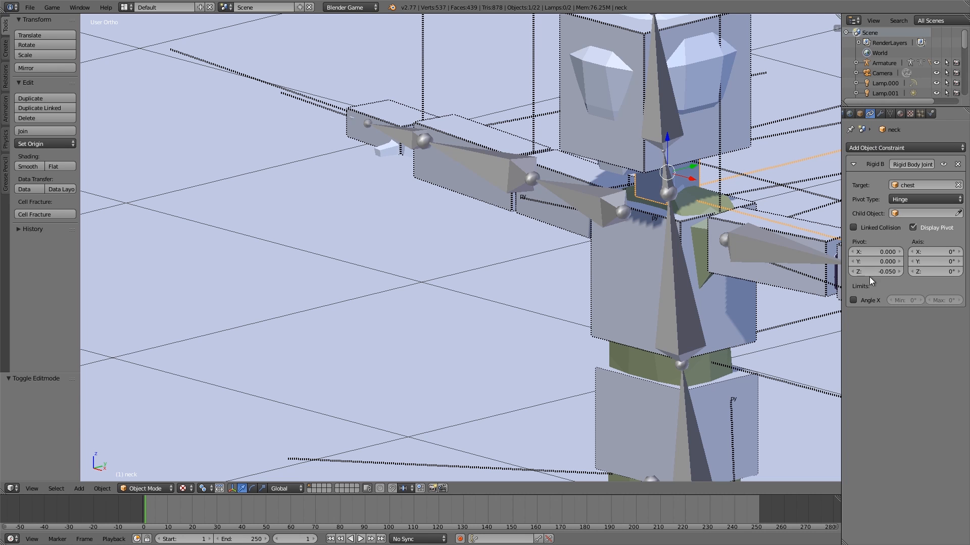
scroll(606, 187, "up", 2)
middle_click_drag(640, 173, 527, 214)
middle_click_drag(526, 214, 550, 202)
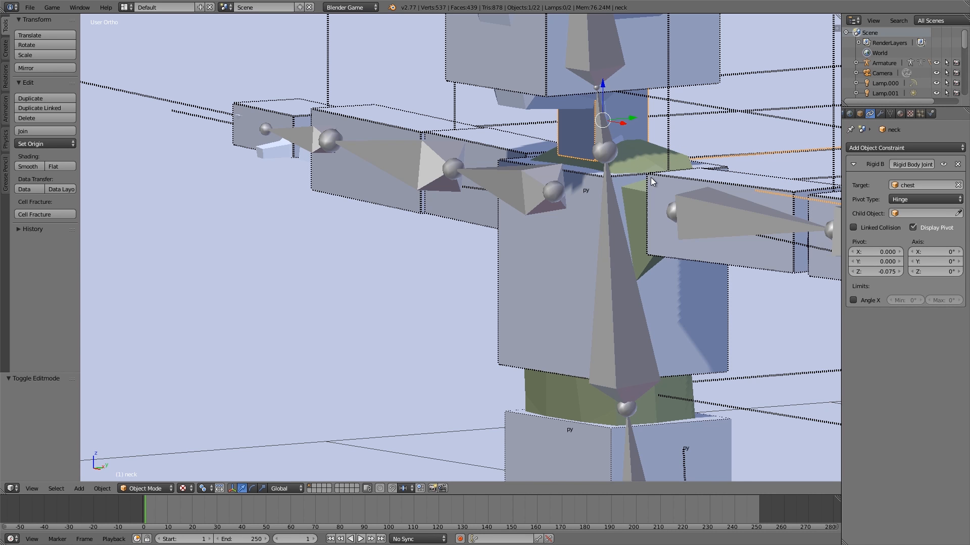
Run the game engine to check how the neck joint behaves with its adjusted pivot.
scroll(650, 177, "down", 6)
key("p")
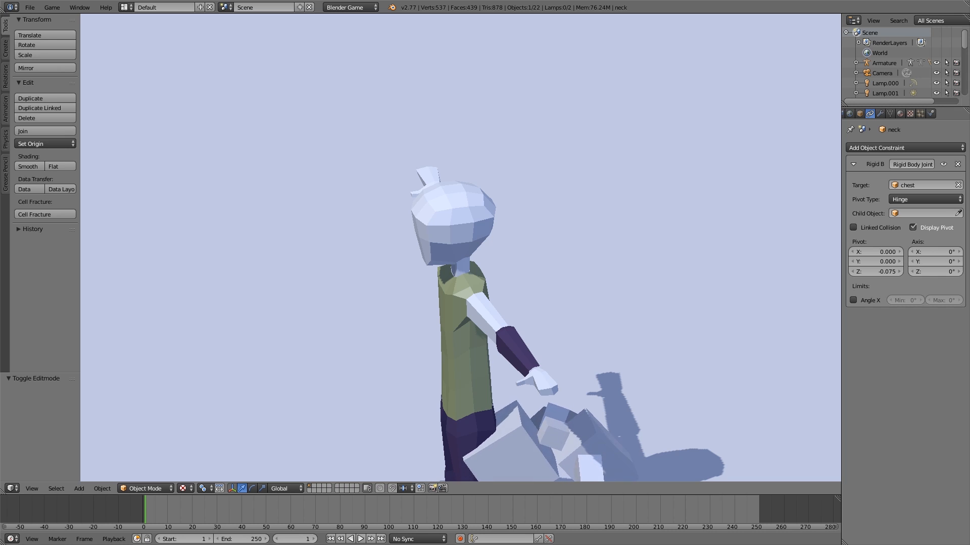
key("Escape")
Examine the head box's hinge joint and physics settings, running the ragdoll simulation to check the head's behaviour.
scroll(547, 256, "up", 8)
right_click(561, 155)
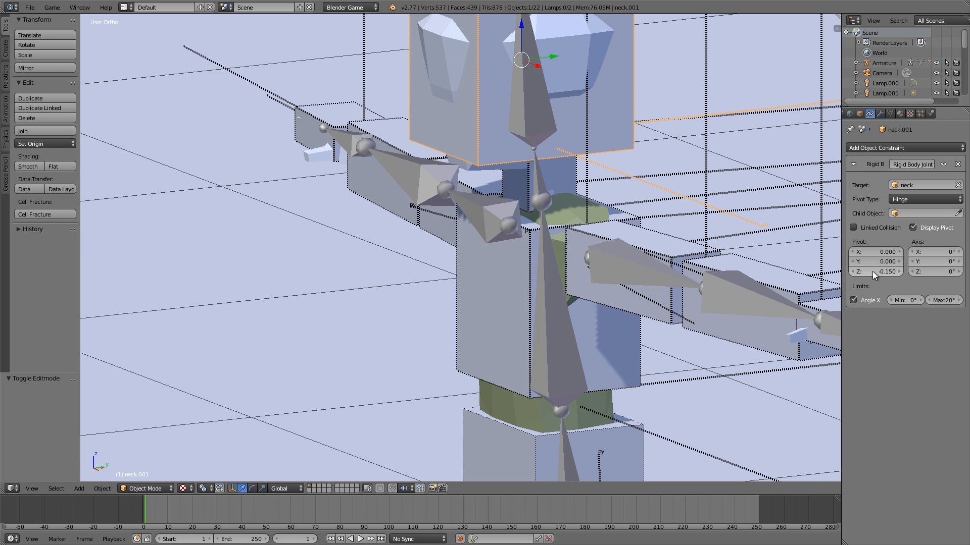
scroll(605, 192, "down", 10)
key("p")
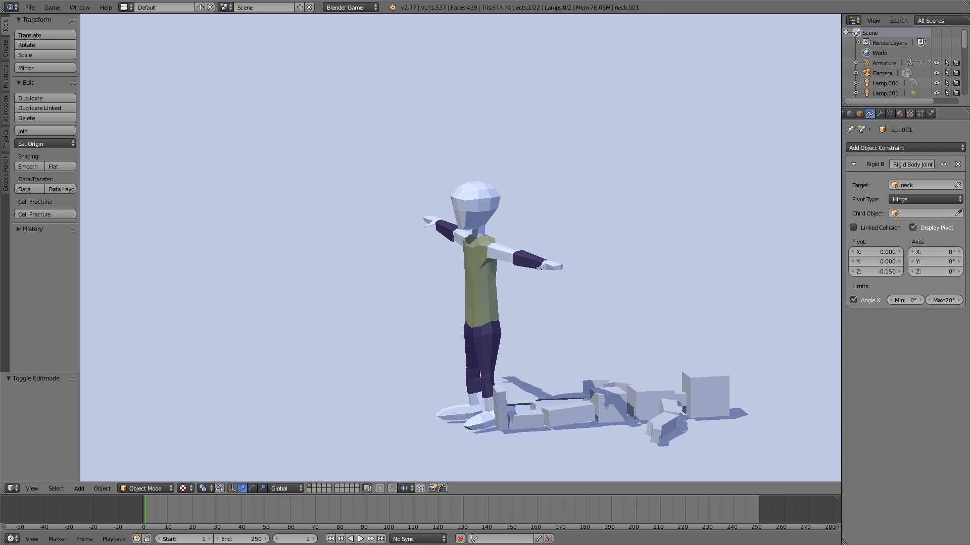
key("Escape")
key("p")
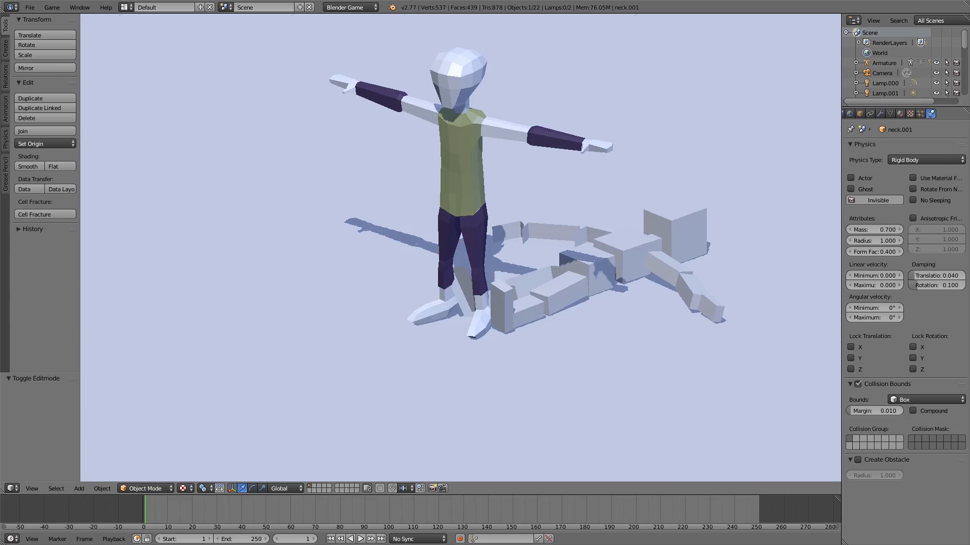
key("Escape")
scroll(477, 174, "down", 3)
middle_click_drag(450, 194, 530, 199)
scroll(530, 199, "up", 4)
middle_click_drag(348, 166, 487, 191)
scroll(465, 199, "up", 4)
right_click(562, 114)
right_click(553, 121)
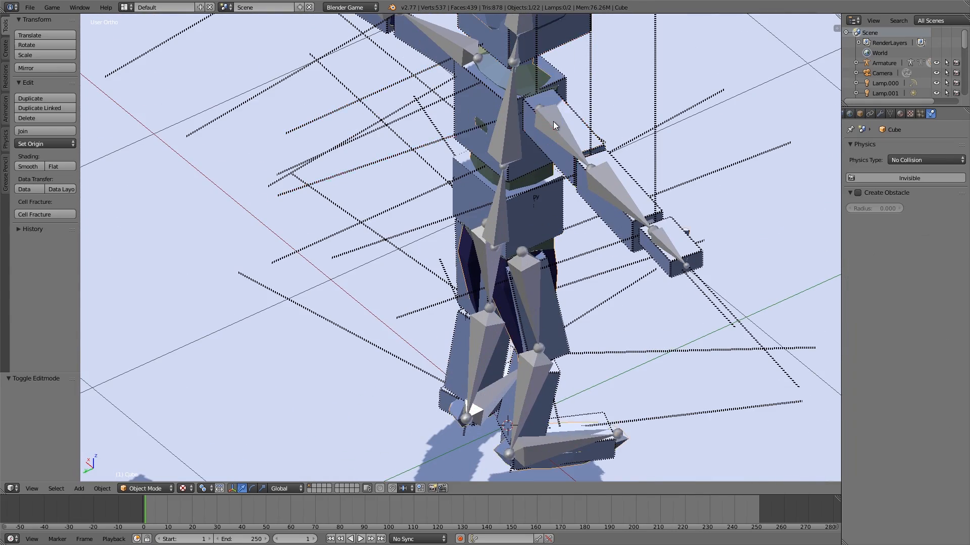
scroll(554, 121, "down", 3)
middle_click_drag(422, 183, 514, 148)
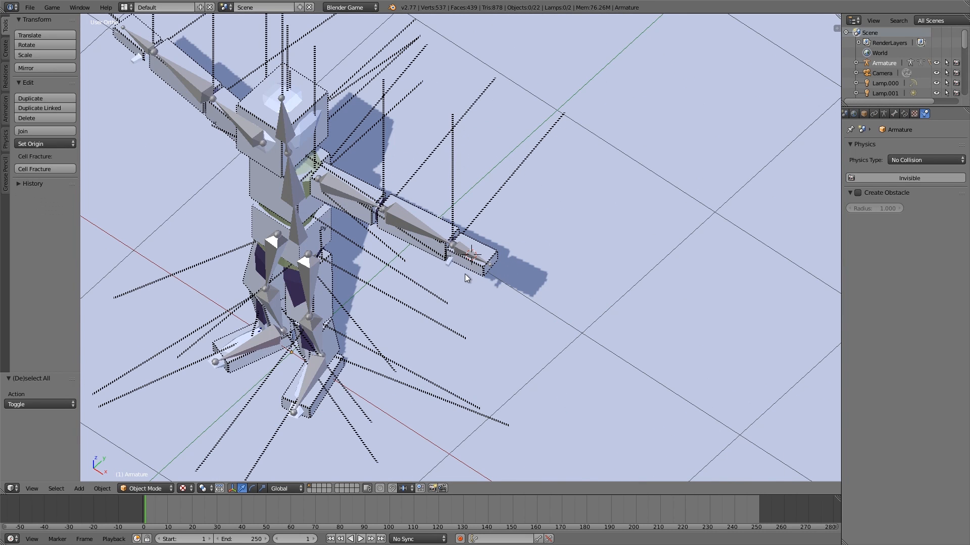
Snap the 3D cursor to the centre of the left hand's collision box.
scroll(465, 274, "up", 3)
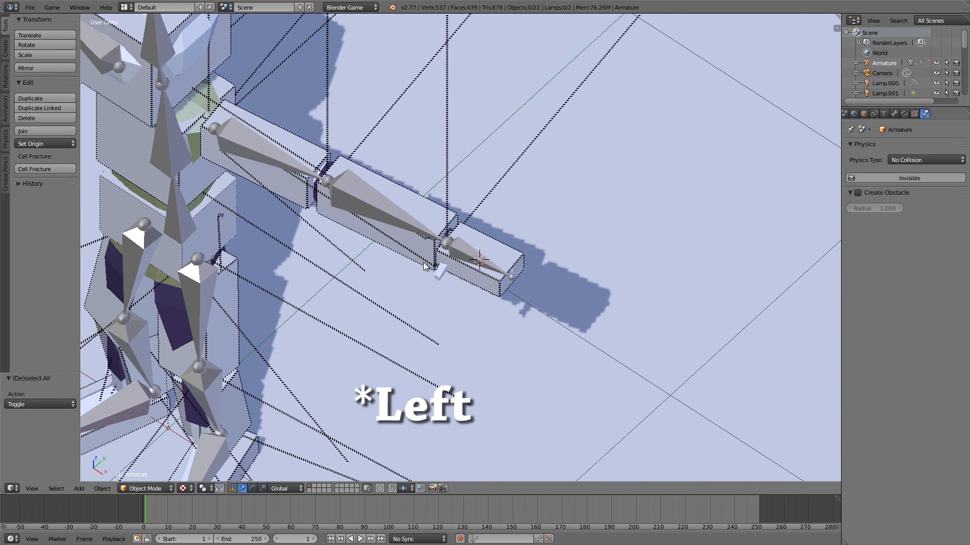
scroll(496, 297, "up", 3)
right_click(541, 271)
key("g")
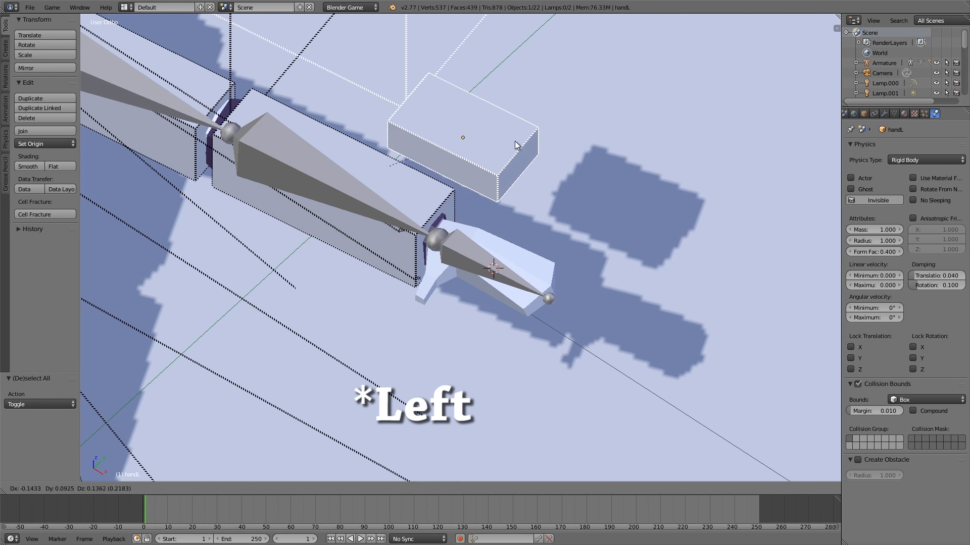
right_click(526, 146)
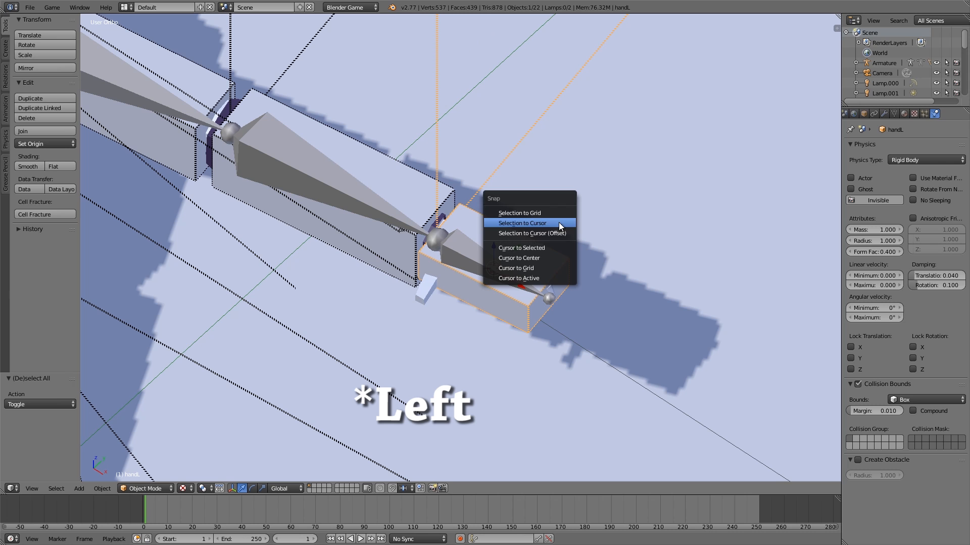
left_click(543, 248)
Select the armature and enter Edit Mode.
right_click(460, 249)
right_click(459, 247)
left_click(866, 63)
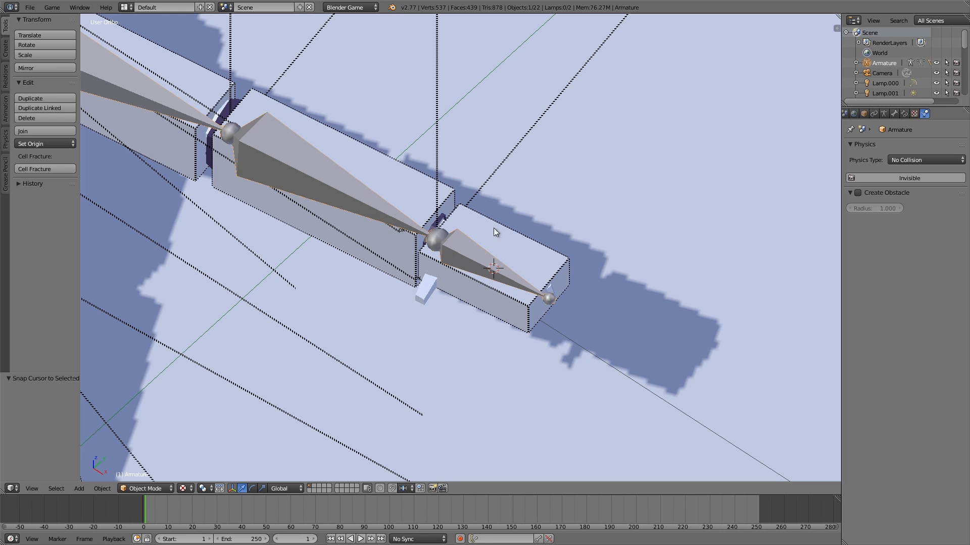
key("Tab")
Try to snap the left hand bone to the 3D cursor while it is still connected to the forearm bone.
left_click(567, 234)
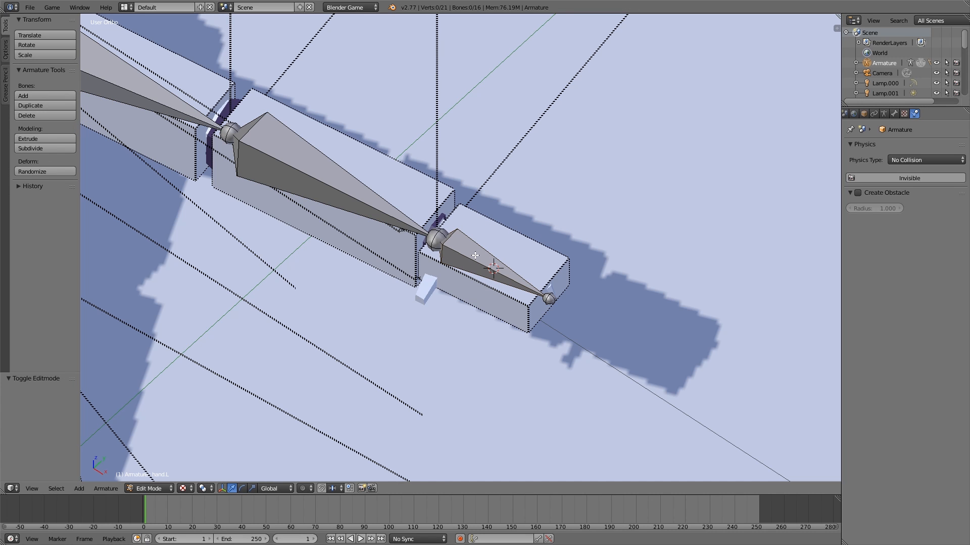
key("shift+s")
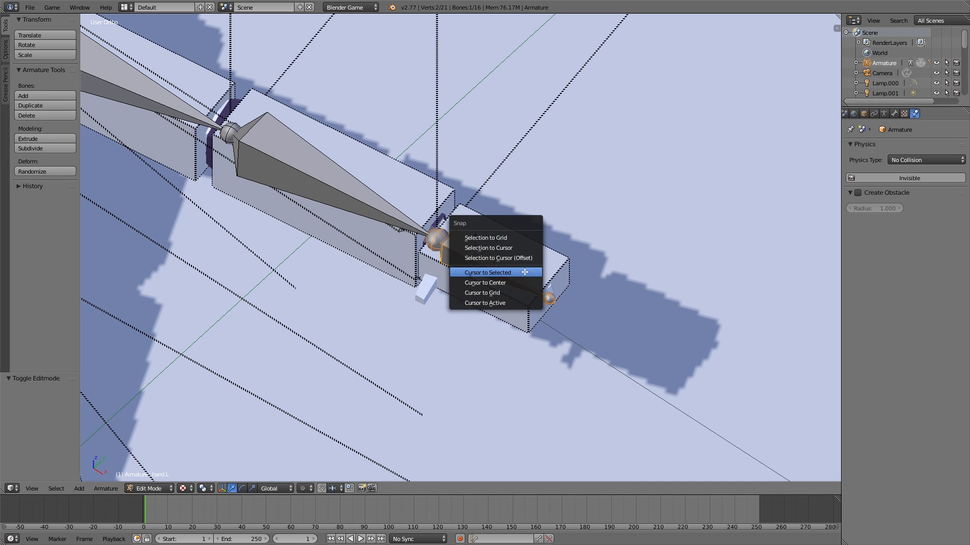
left_click(507, 247)
key("ctrl+z")
scroll(470, 258, "up", 1)
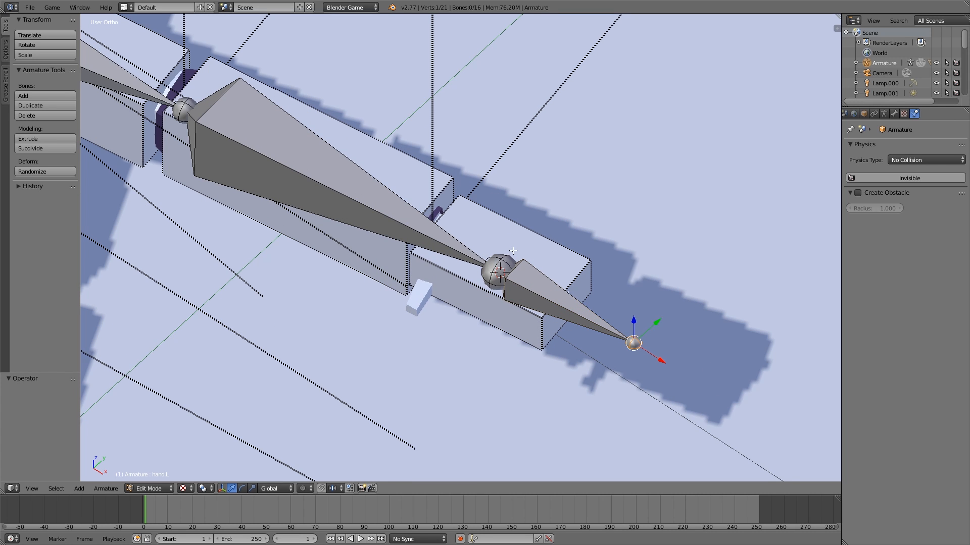
key("ctrl+z")
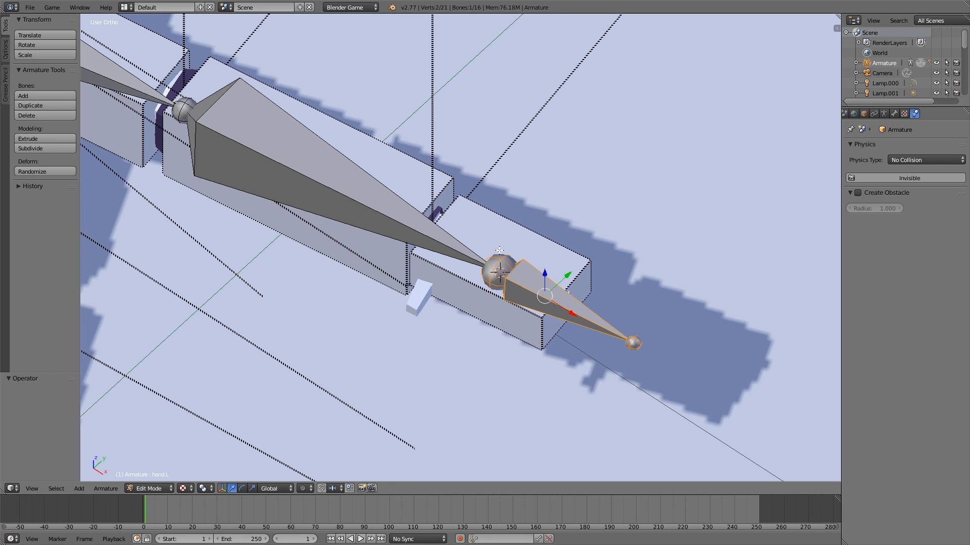
key("ctrl+z")
Clear the left hand bone's parent to detach it from the forearm bone.
middle_click_drag(481, 248, 521, 263)
key("a")
right_click(545, 241)
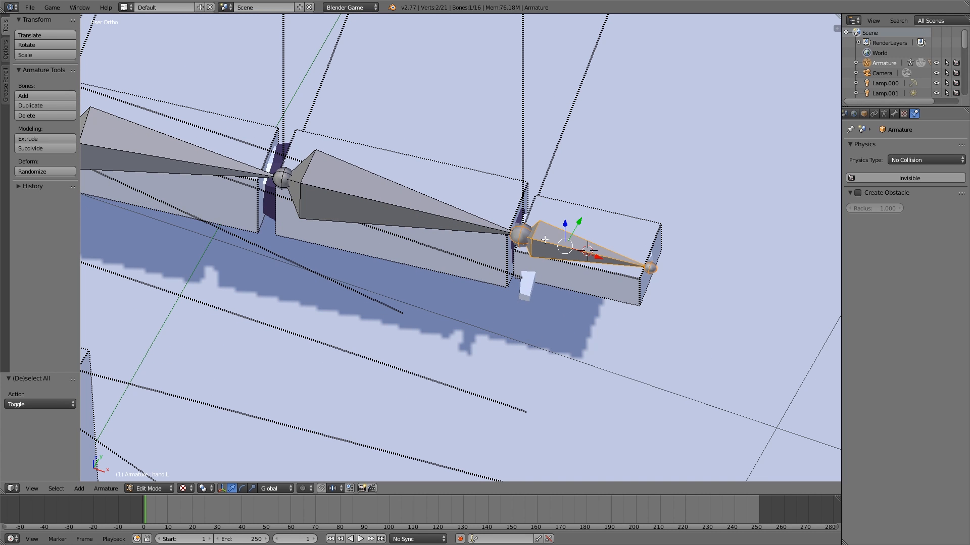
key("alt+p")
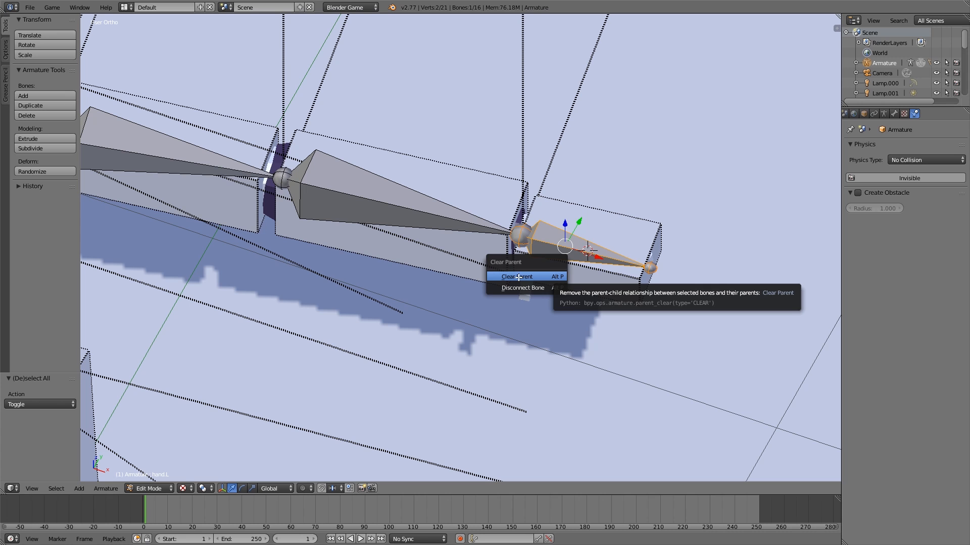
left_click(518, 277)
key("g")
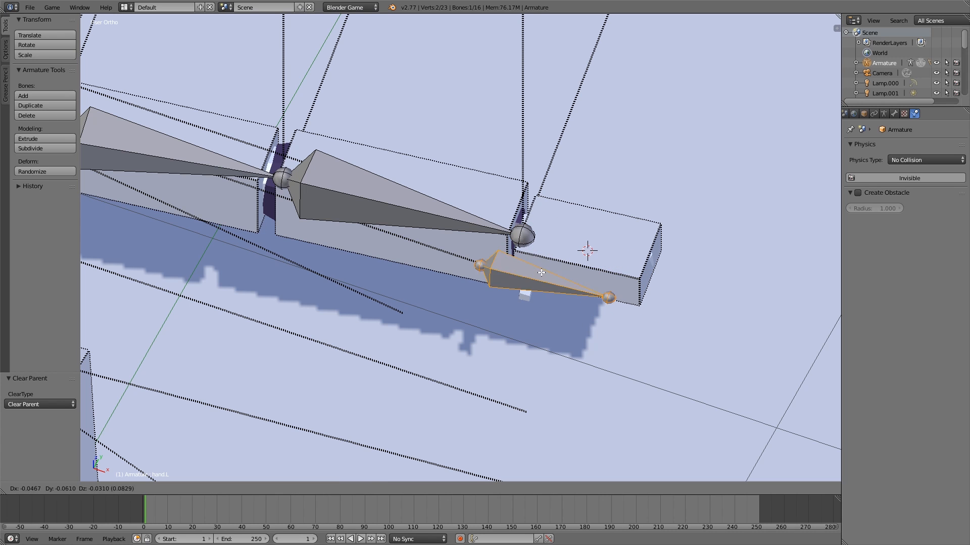
right_click(602, 267)
Snap the left hand bone to the 3D cursor and rotate it 90° about its base so it points along Y.
key("shift+s")
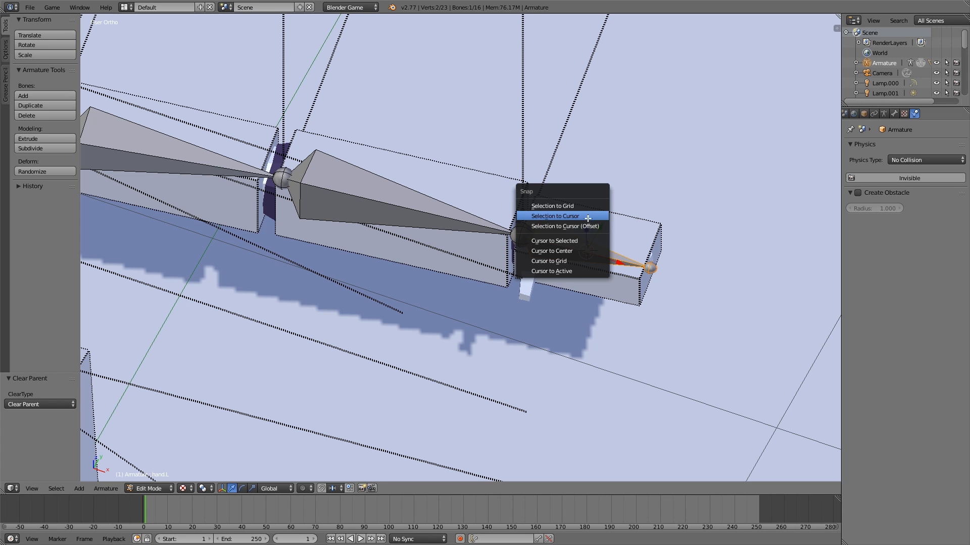
left_click(591, 217)
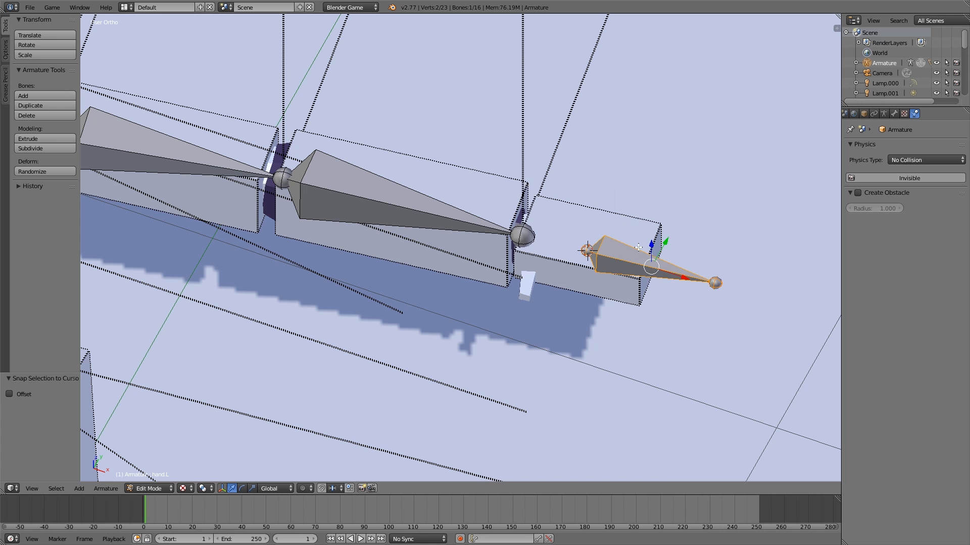
left_click(204, 488)
left_click(228, 454)
type("r90")
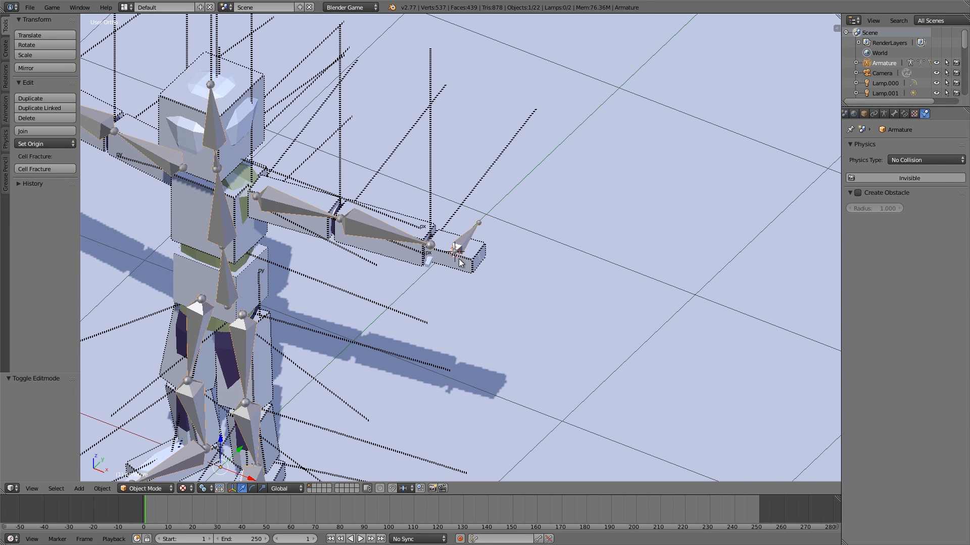
Try moving the left hand's collision box away from the repositioned bone.
right_click(462, 257)
key("g")
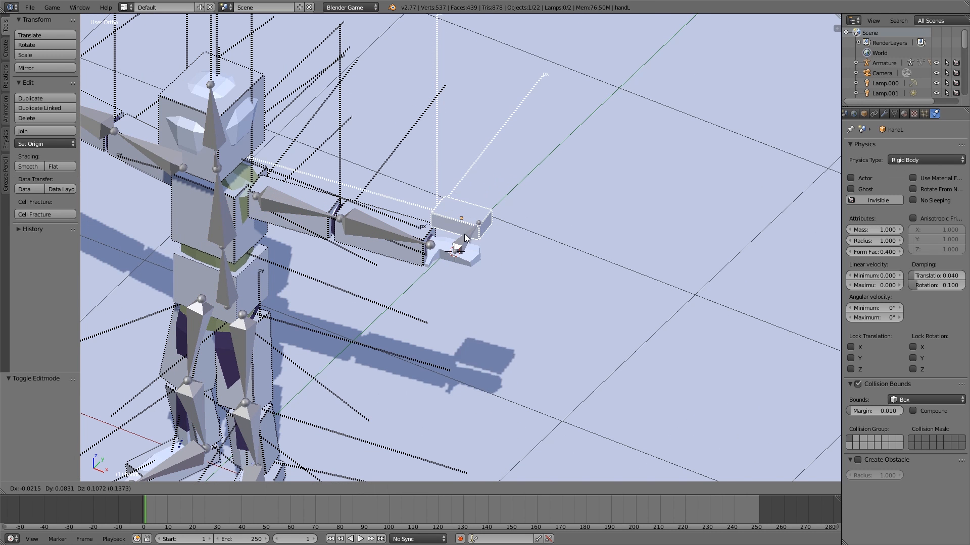
right_click(475, 231)
scroll(484, 223, "up", 5)
In Pose Mode, add Copy Location and Copy Rotation constraints to the left hand bone.
right_click(499, 197)
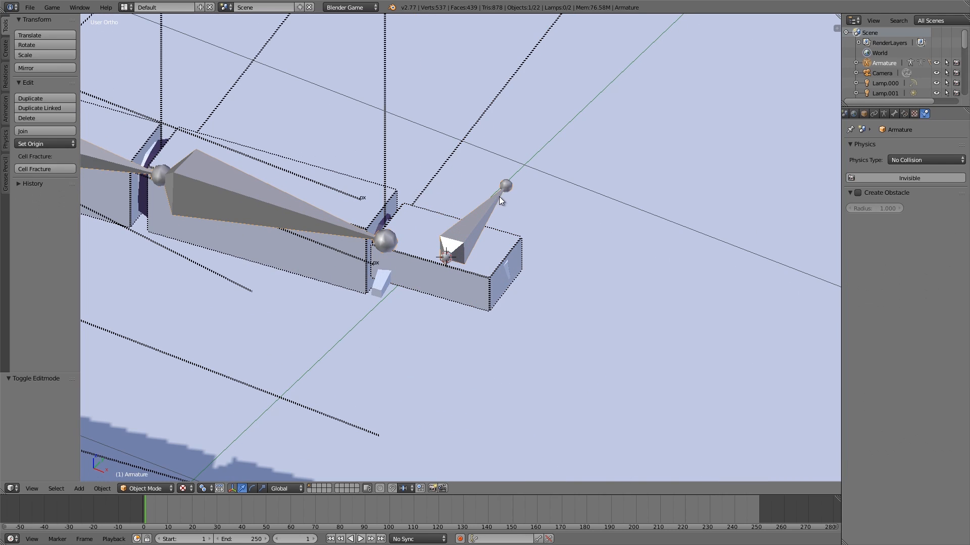
key("Tab")
left_click(485, 260)
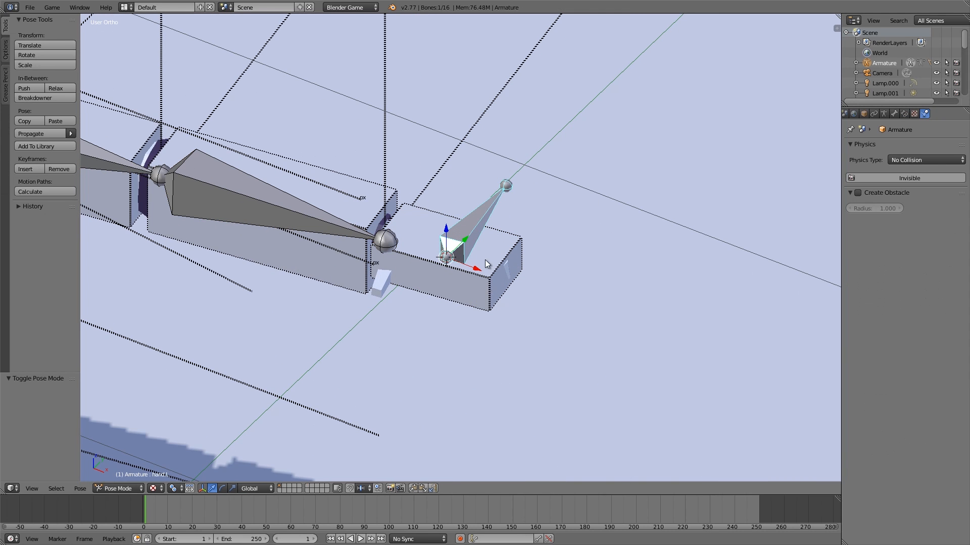
left_click(904, 114)
left_click(880, 147)
left_click(804, 171)
left_click(858, 150)
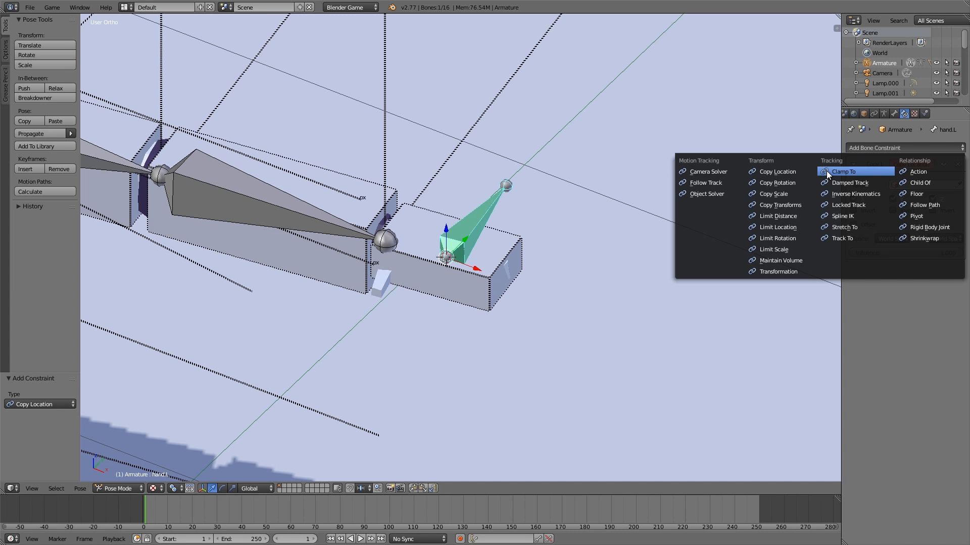
left_click(800, 181)
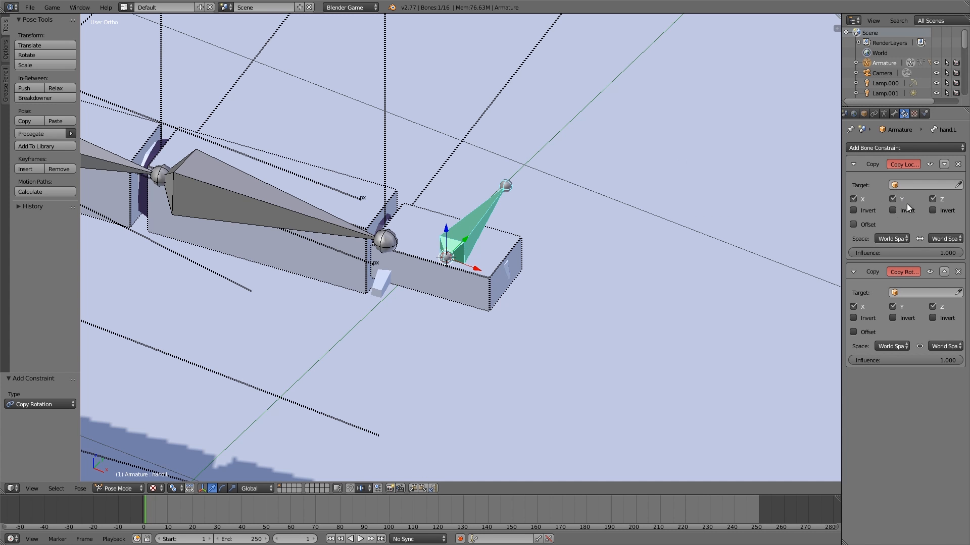
Set handL as the target of the left hand bone's Copy Location and Copy Rotation constraints.
left_click(926, 185)
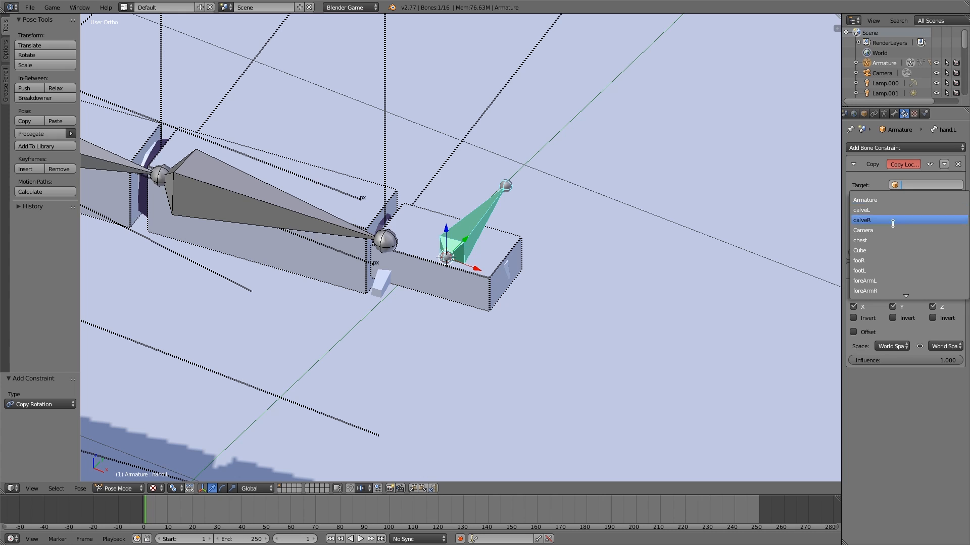
type("ha")
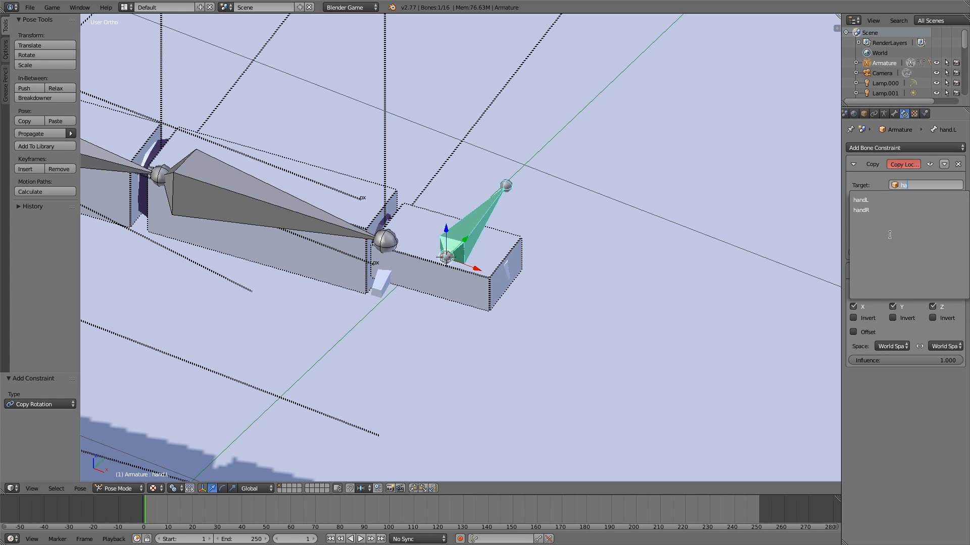
left_click(875, 200)
left_click(911, 307)
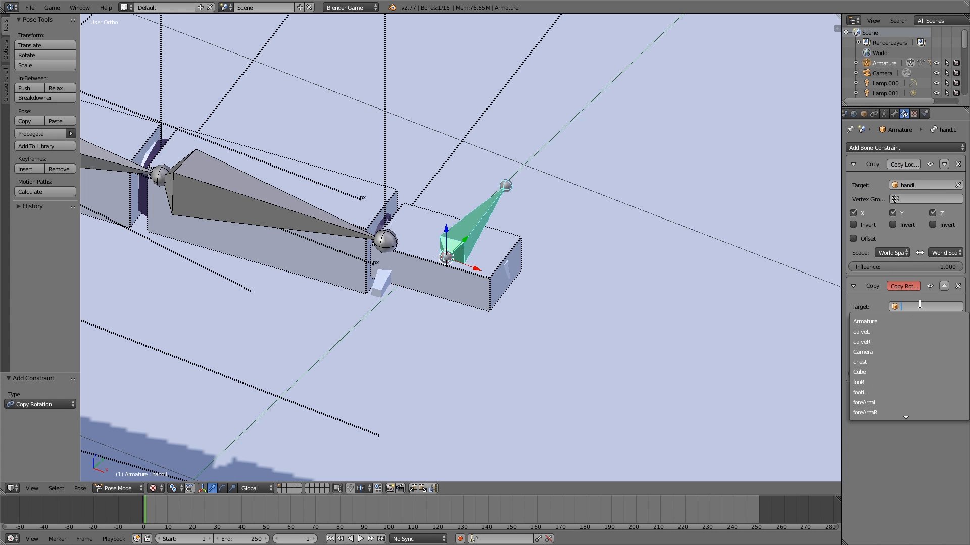
scroll(893, 415, "down", 5)
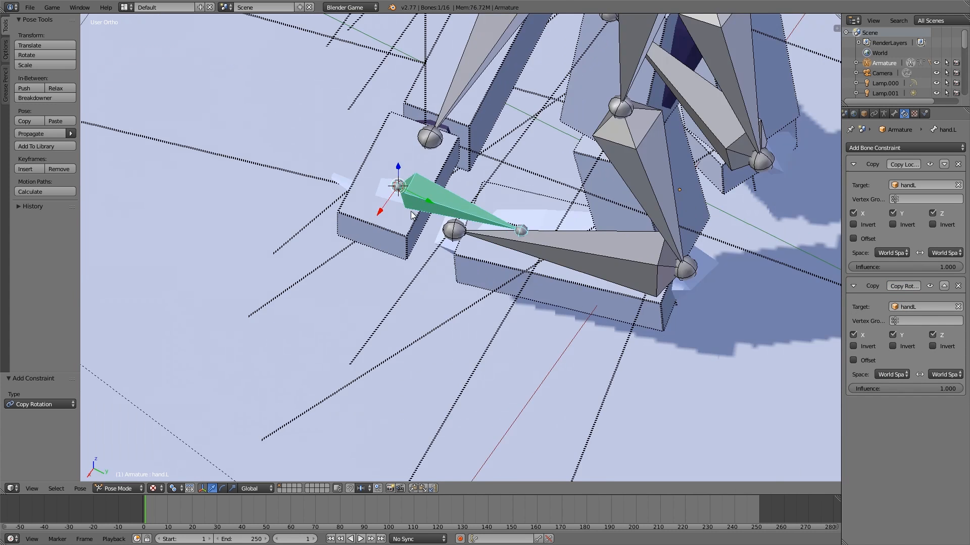
Switch to Object Mode and hide the left hand's collision box to reveal the hand mesh.
middle_click_drag(600, 240, 550, 232)
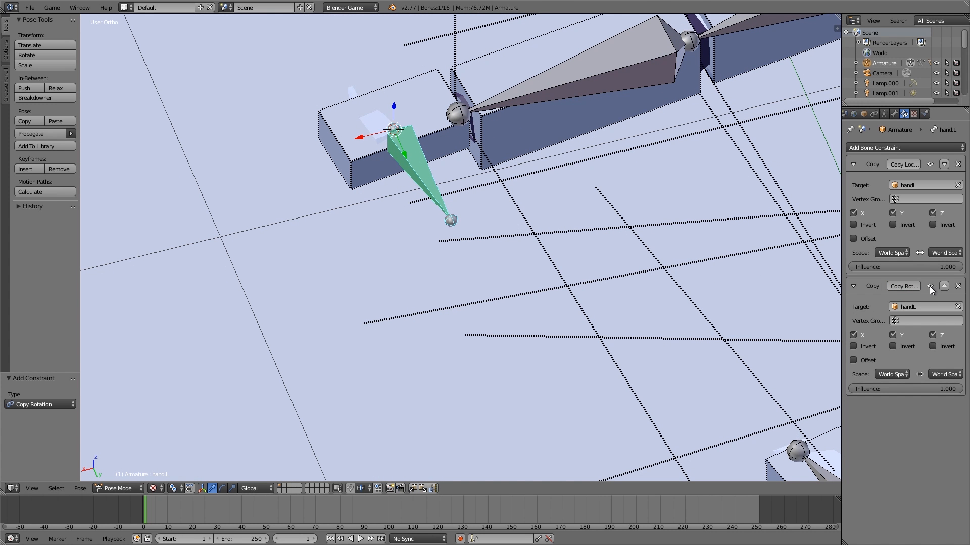
left_click(930, 285)
key("ctrl+Tab")
right_click(329, 118)
key("h")
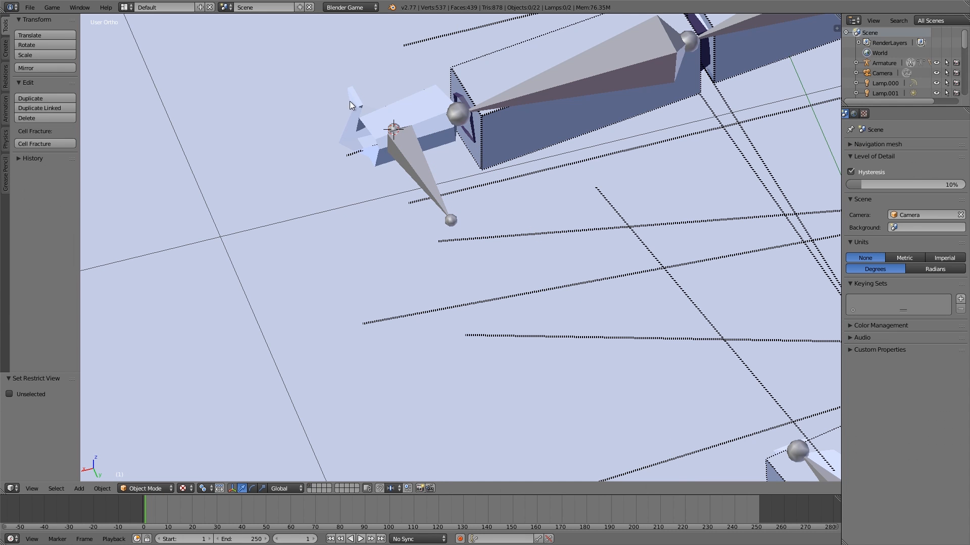
In Pose Mode, toggle the left hand bone's Copy Rotation constraint off and on to compare how the hand mesh deforms.
right_click(417, 131)
key("ctrl+Tab")
left_click(930, 288)
left_click(931, 288)
left_click(930, 288)
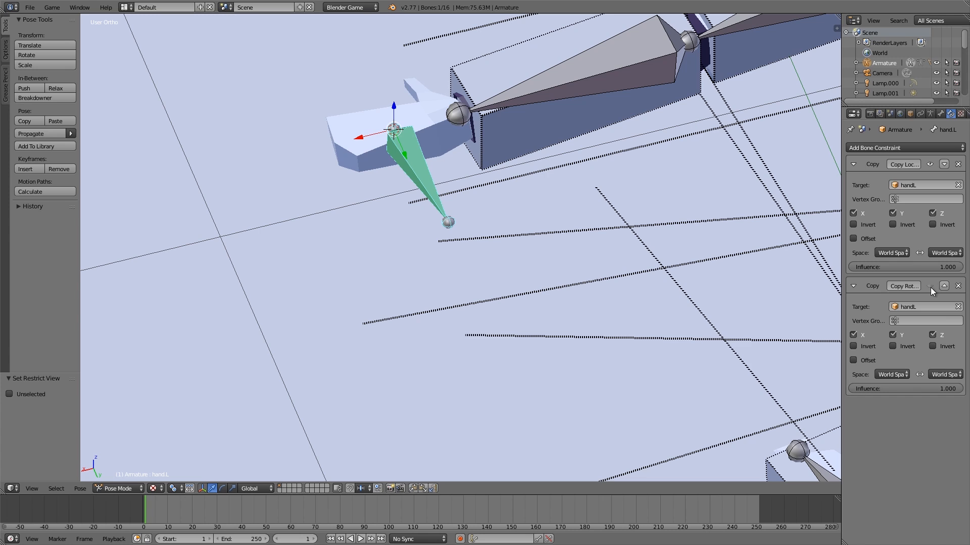
left_click(931, 287)
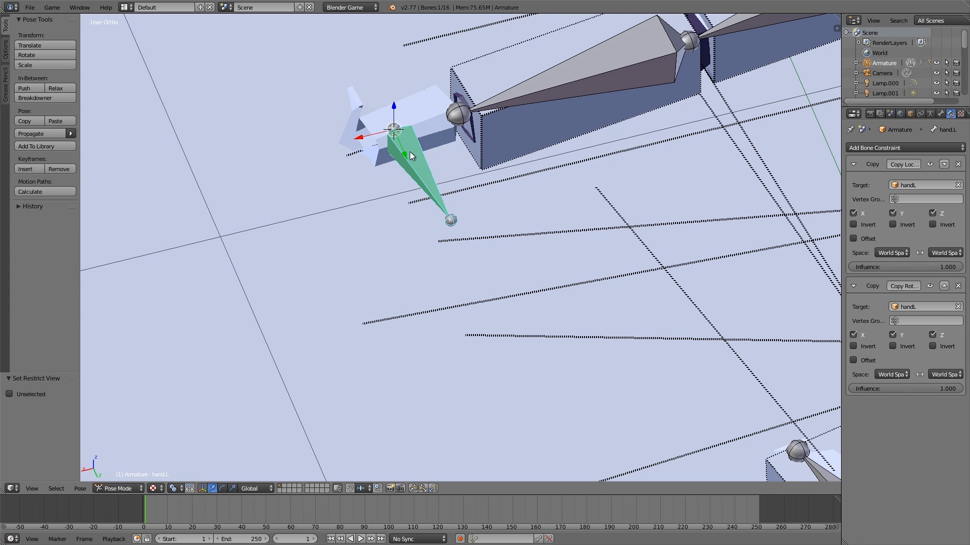
Apply the armature's current pose as its rest pose and return to Object Mode.
key("ctrl+a")
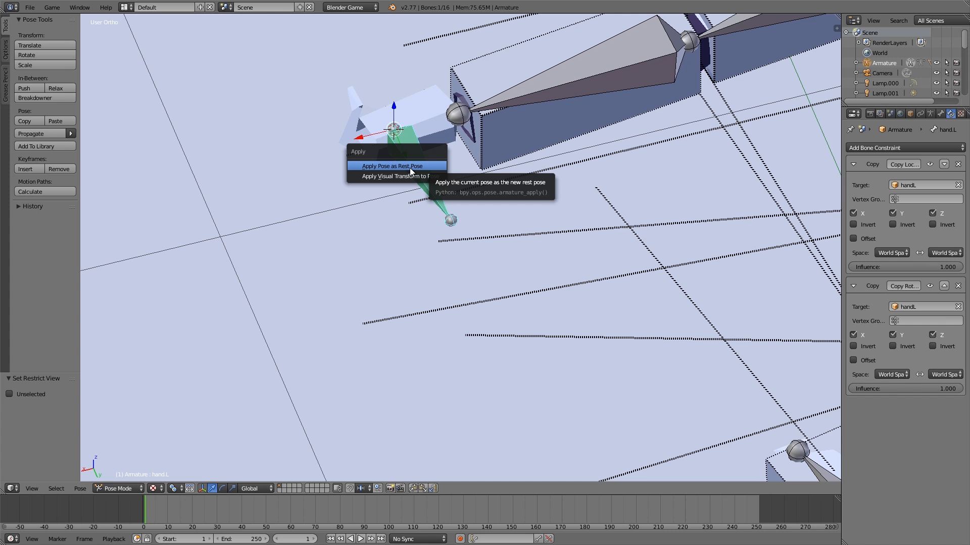
left_click(410, 166)
scroll(413, 165, "down", 2)
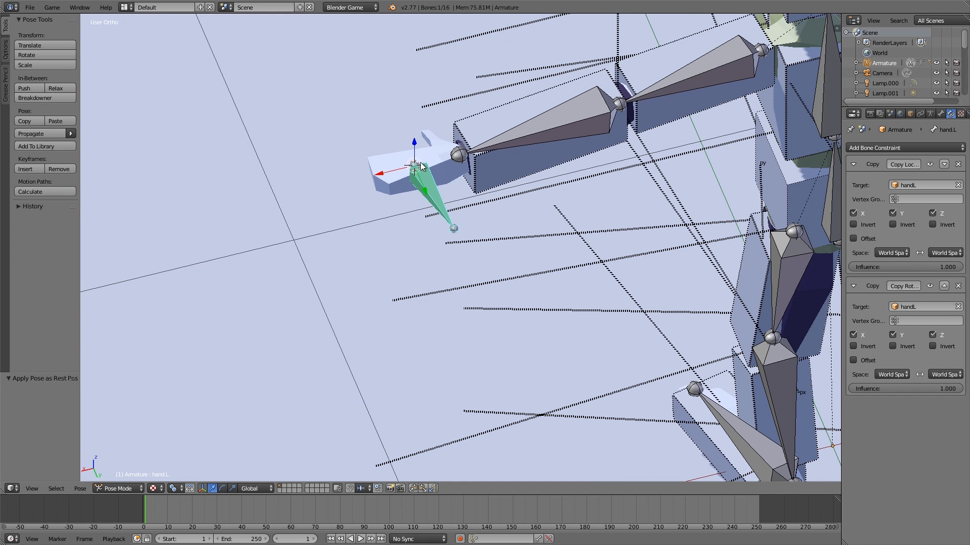
middle_click_drag(412, 198, 524, 192)
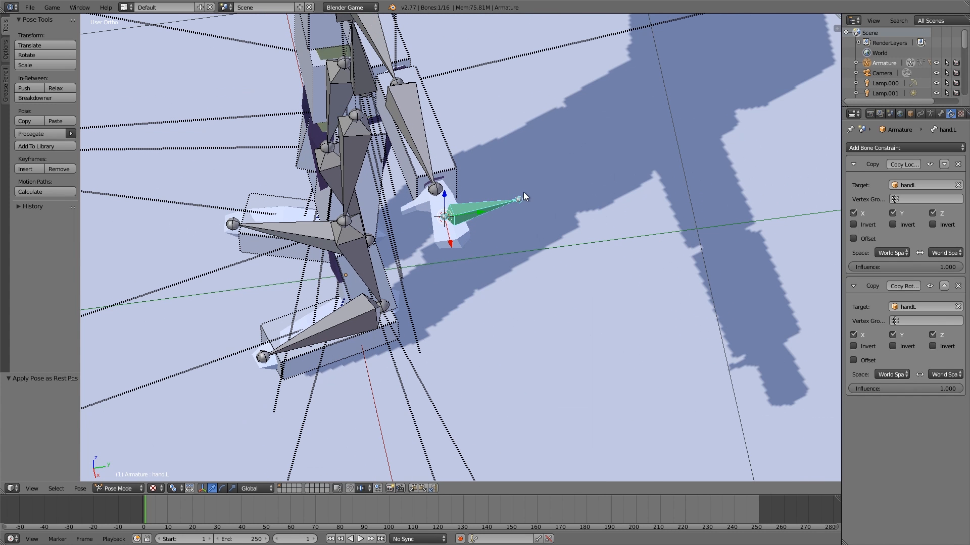
key("Tab")
left_click(397, 197)
middle_click_drag(399, 198, 419, 226)
scroll(449, 206, "down", 1)
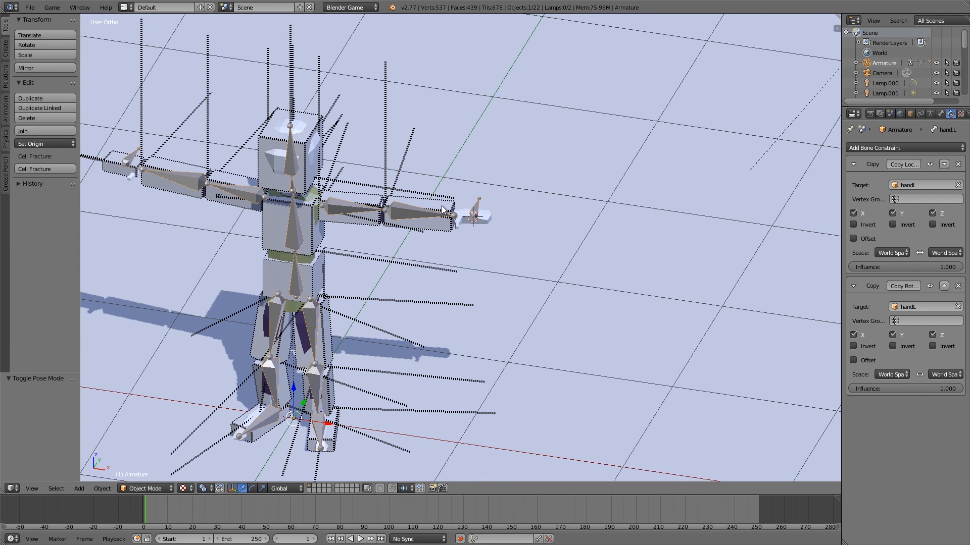
Switch to the Game Logic layout and give the armature an Always sensor with true level triggering.
left_click(126, 7)
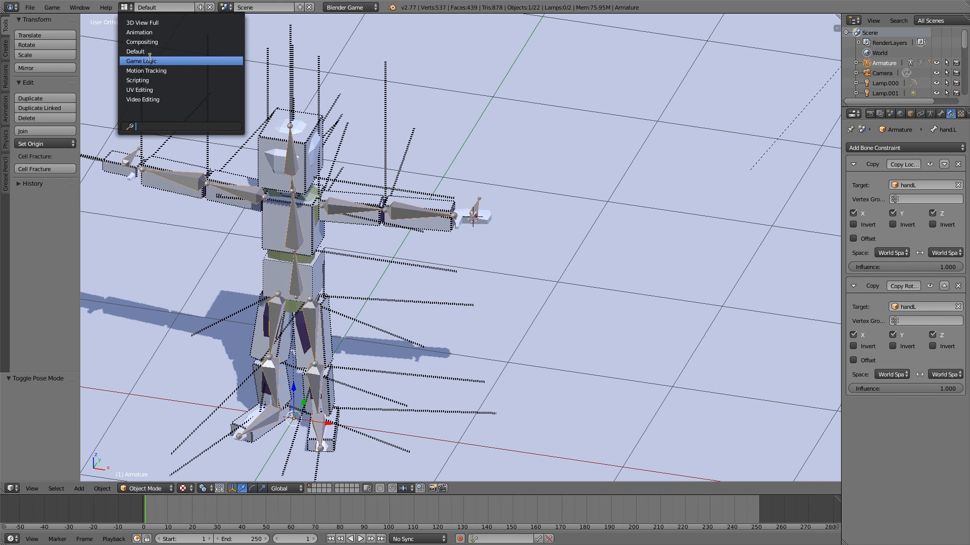
left_click(147, 76)
middle_click_drag(332, 149, 409, 186)
scroll(409, 186, "up", 8)
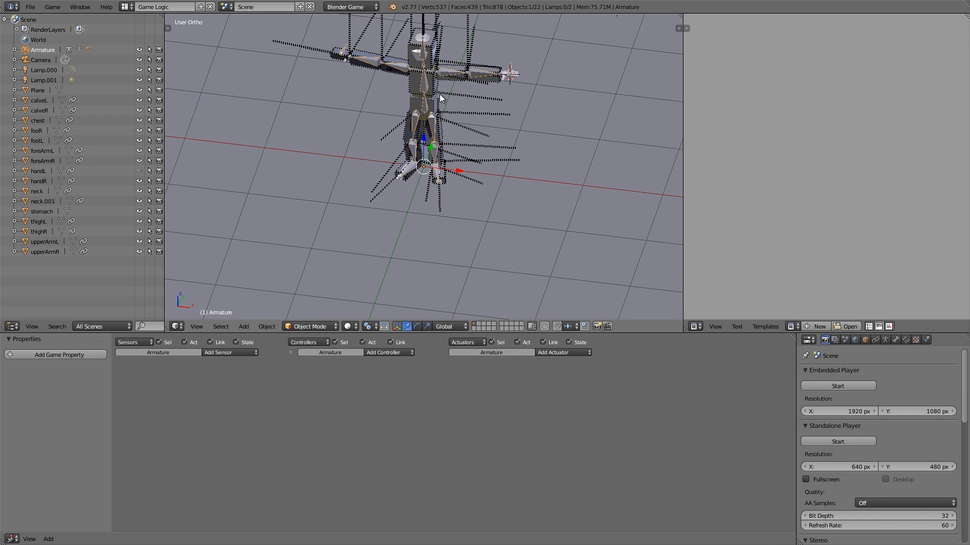
left_click(223, 352)
left_click(204, 372)
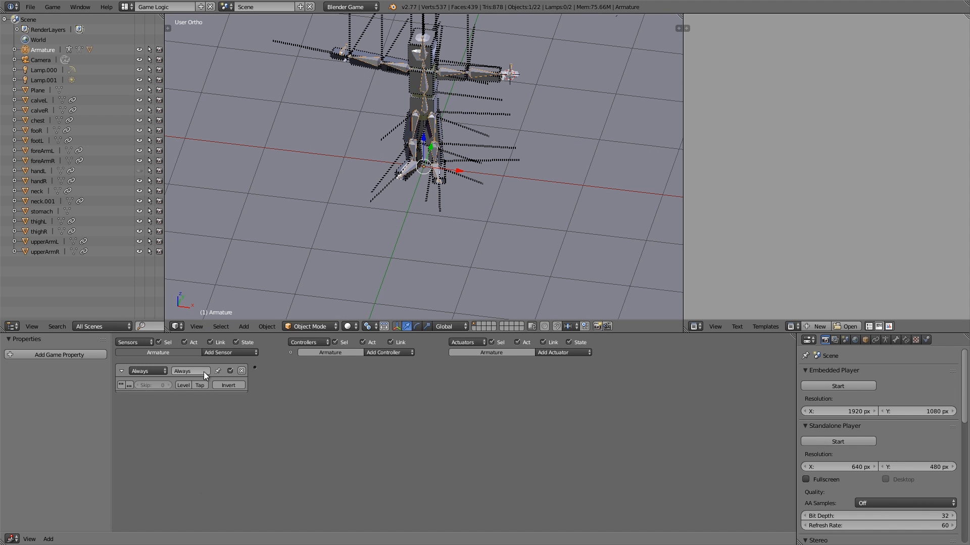
left_click(126, 385)
Add an Armature actuator of type Run Armature and link the Always sensor to it.
left_click(544, 352)
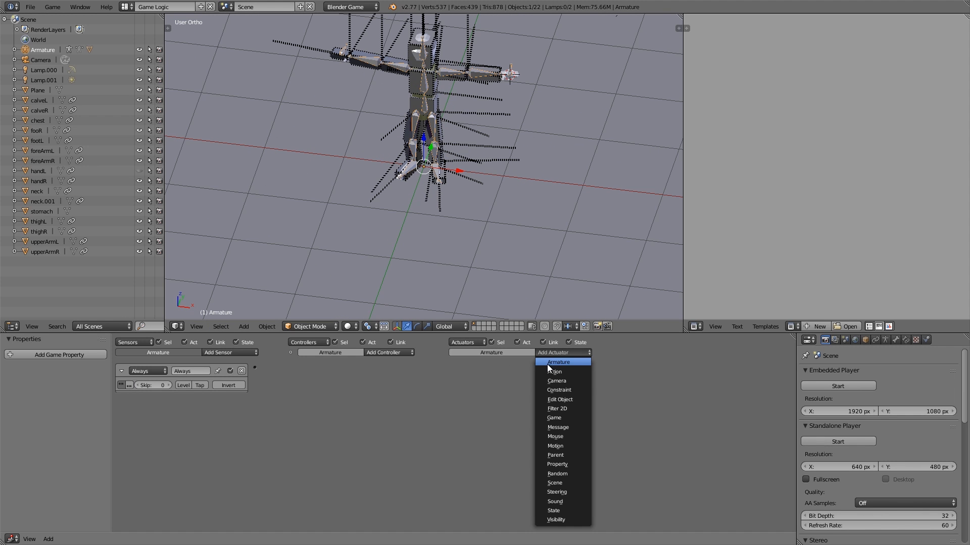
left_click(546, 364)
left_click_drag(451, 367, 256, 368)
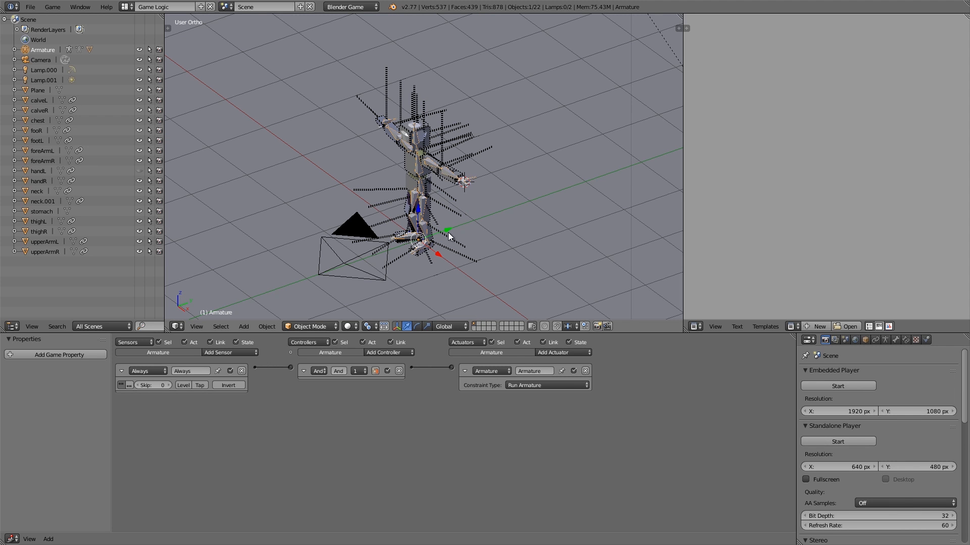
Set the viewport shading to Texture, then run the game to test the constrained armature and stop it.
key("z")
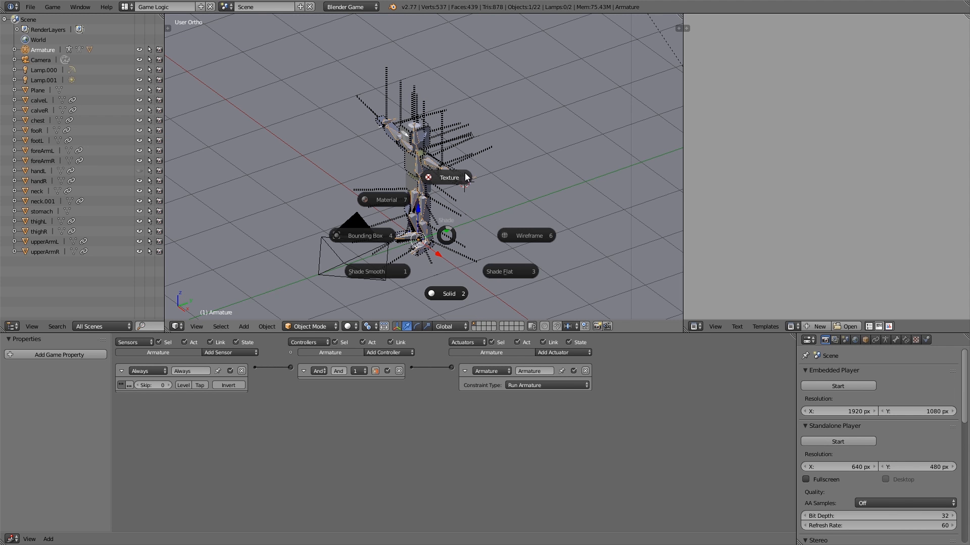
left_click(505, 201)
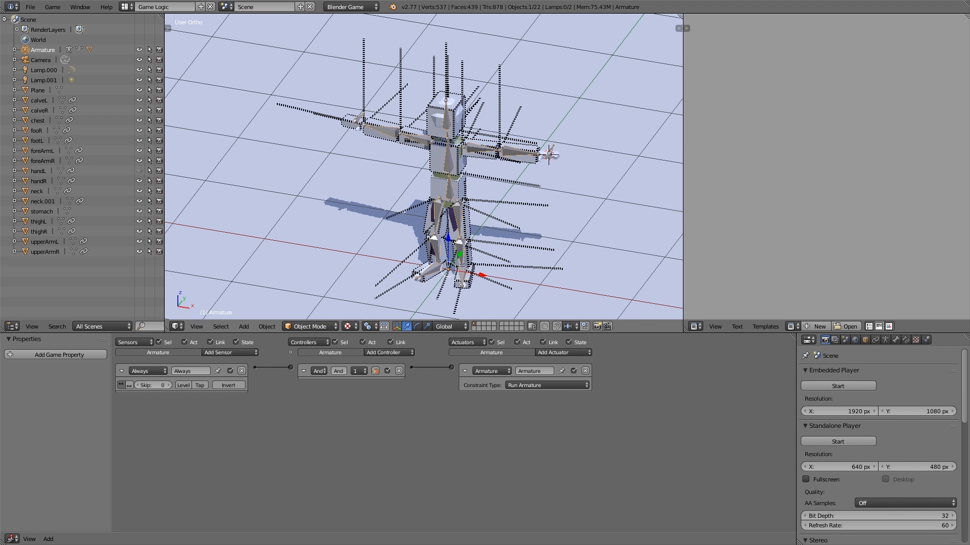
key("p")
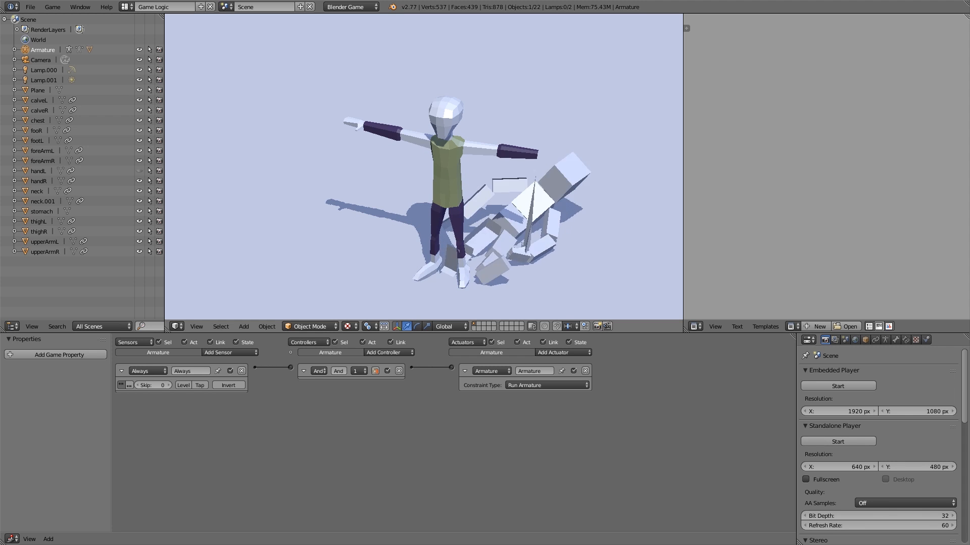
key("Escape")
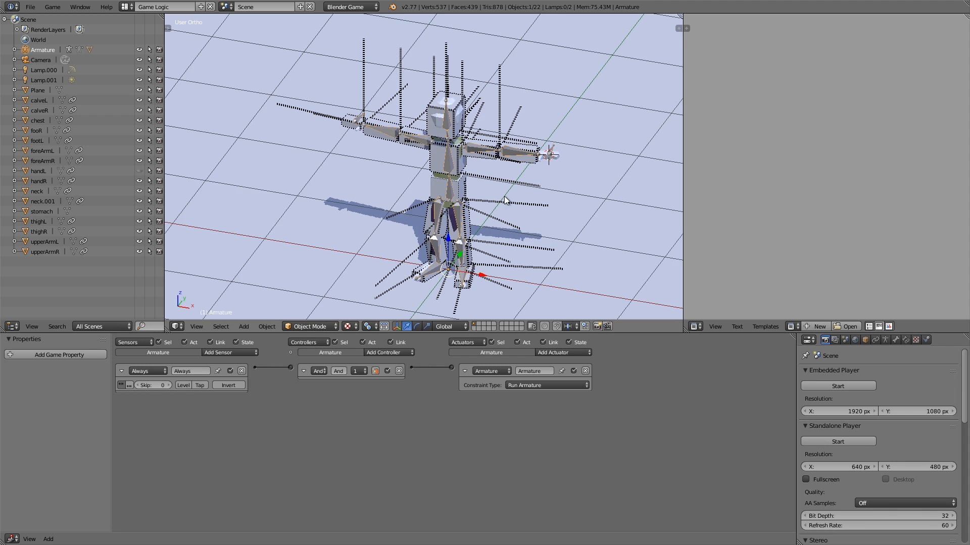
Snap the 3D cursor to the left forearm's collision box, foreArmL.
scroll(551, 177, "up", 6)
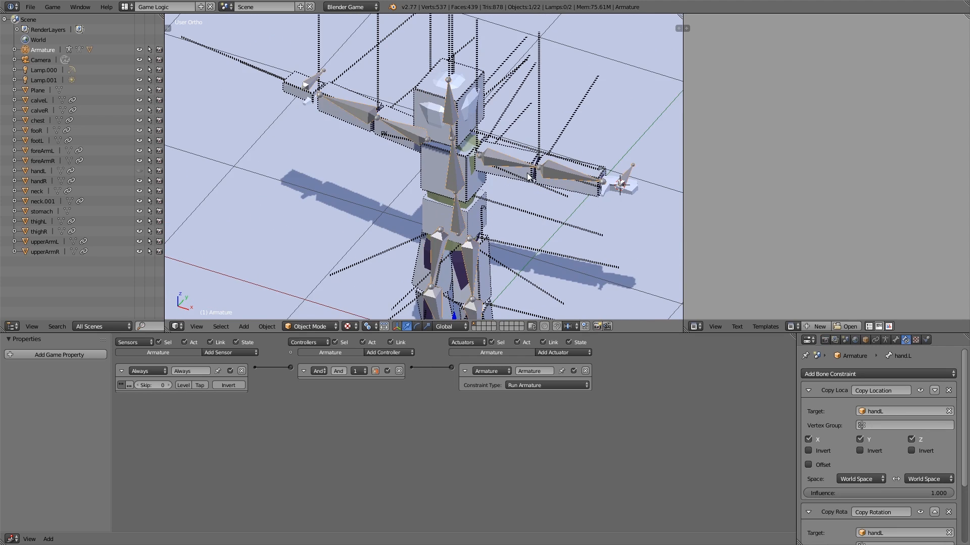
middle_click_drag(546, 214, 363, 131)
scroll(442, 143, "down", 3)
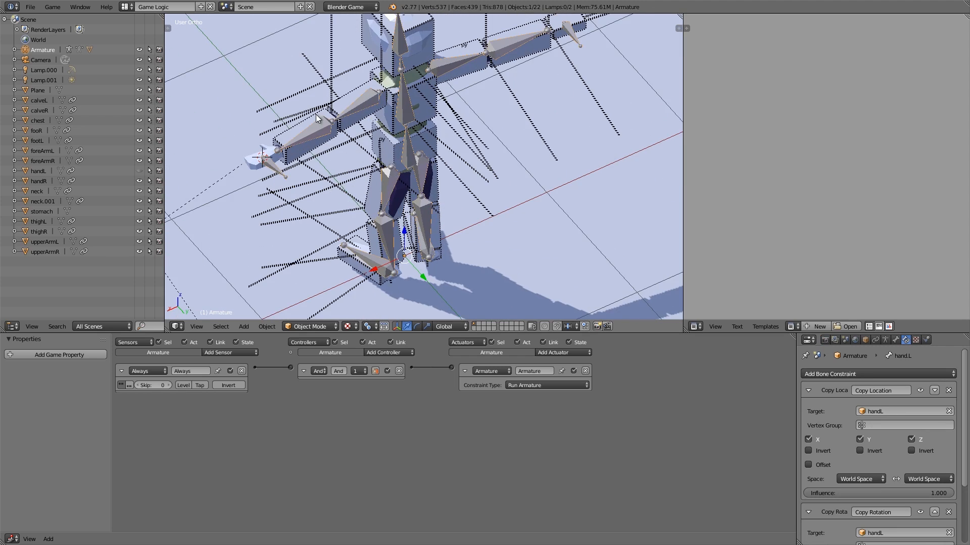
scroll(386, 219, "down", 1)
middle_click_drag(358, 205, 400, 202, "shift")
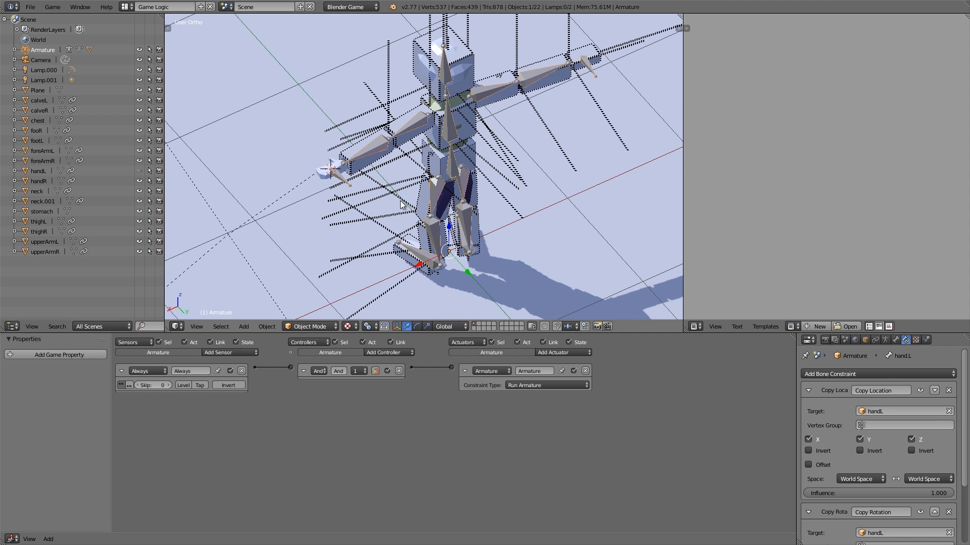
scroll(400, 201, "up", 3)
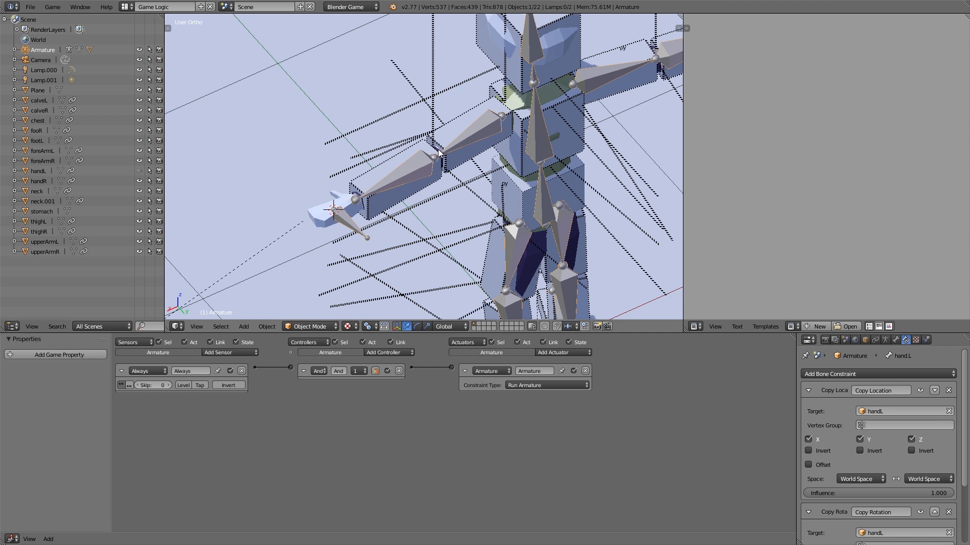
right_click(367, 184)
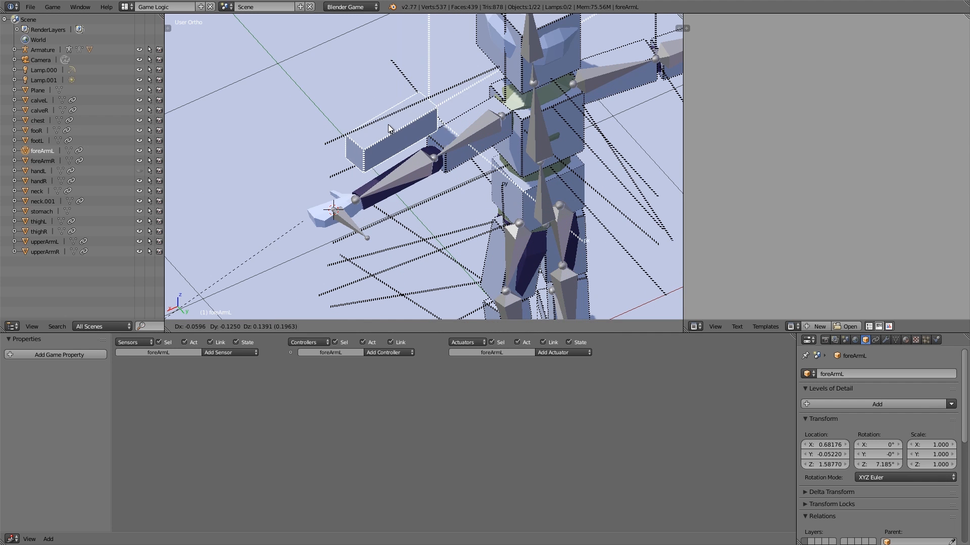
key("shift+s")
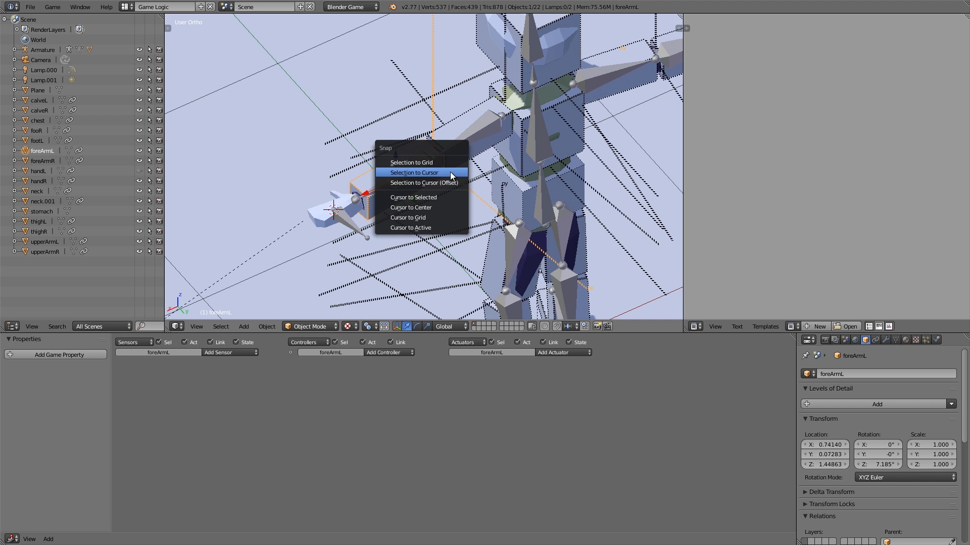
left_click(423, 195)
Enter Edit Mode on the armature and clear the parent of the left forearm bone.
scroll(425, 190, "up", 2)
right_click(329, 222)
right_click(336, 258)
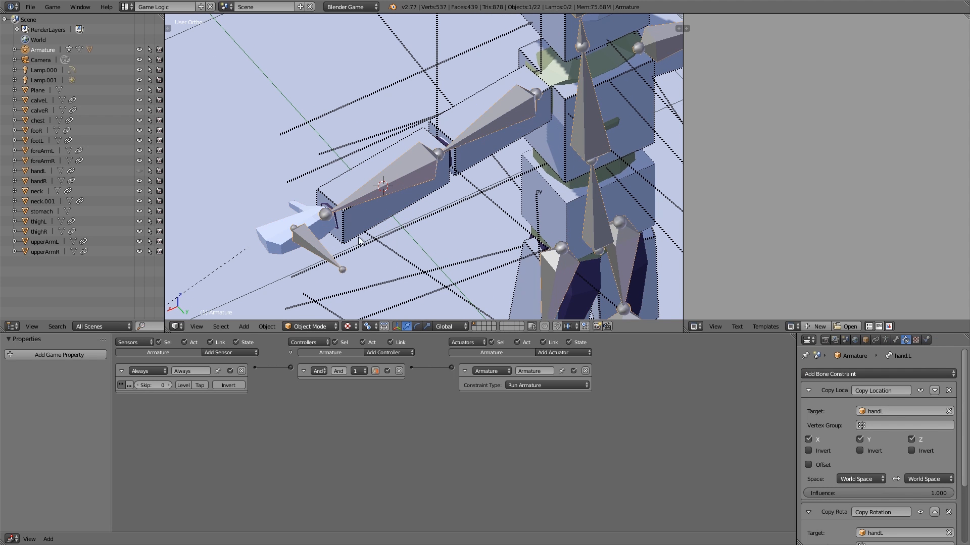
key("Tab")
left_click(432, 166)
right_click(430, 164)
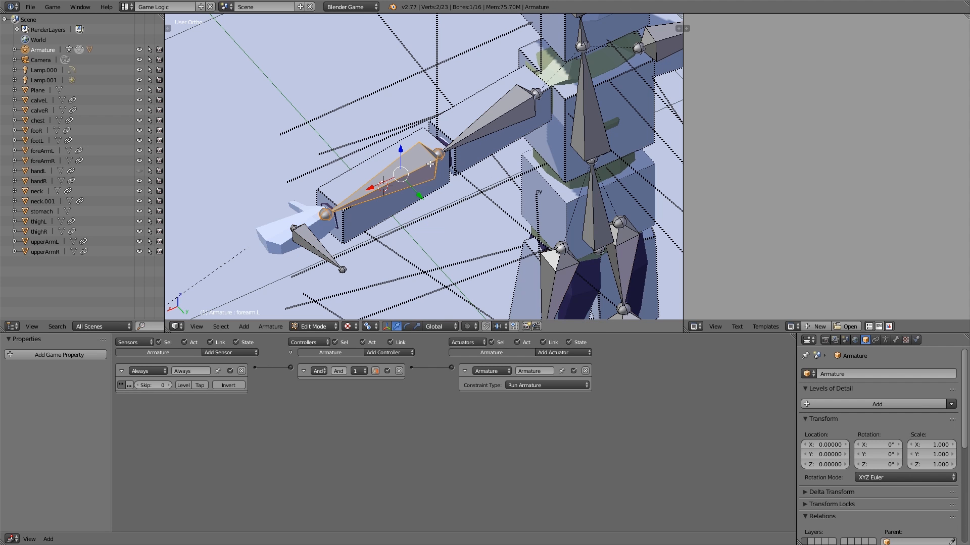
key("alt+p")
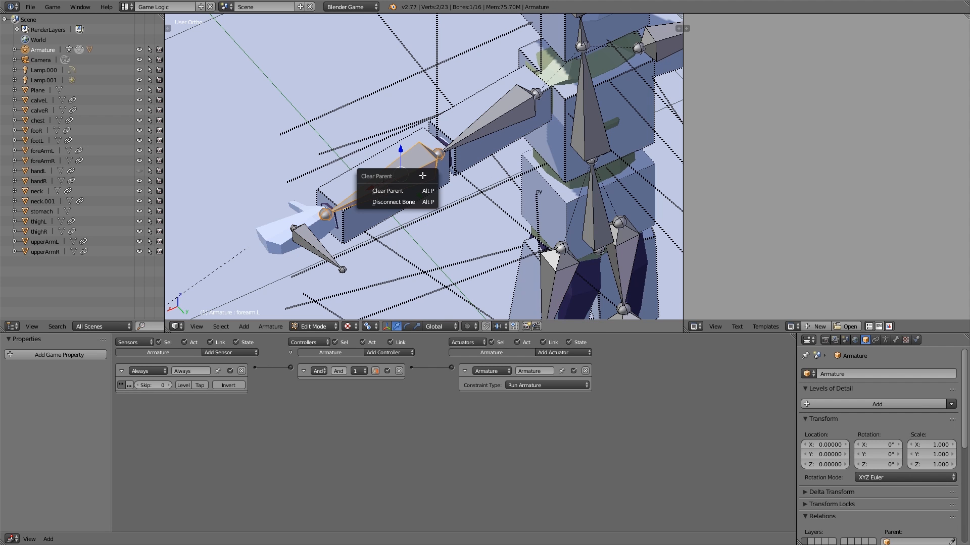
left_click(400, 192)
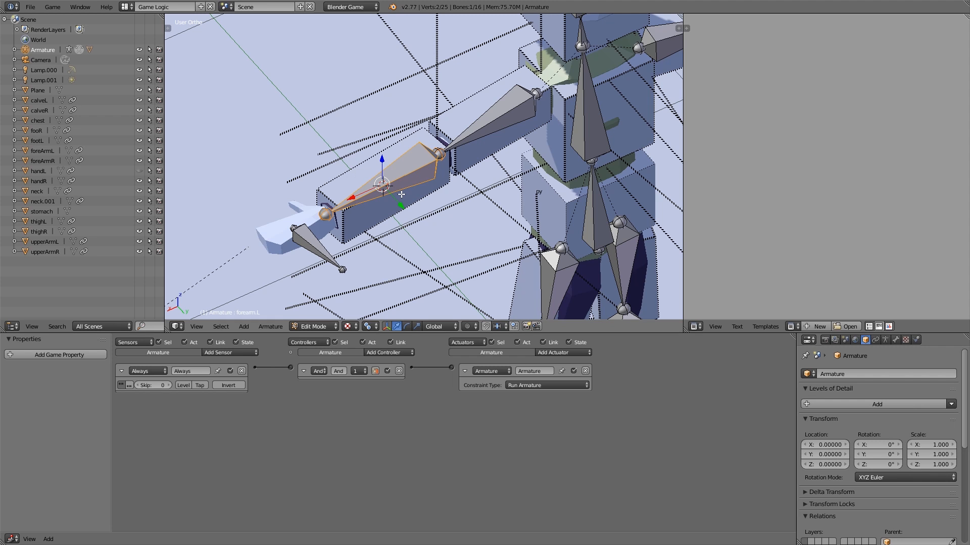
Snap the left forearm bone to the 3D cursor and rotate it 90° about the Z axis.
key("shift+s")
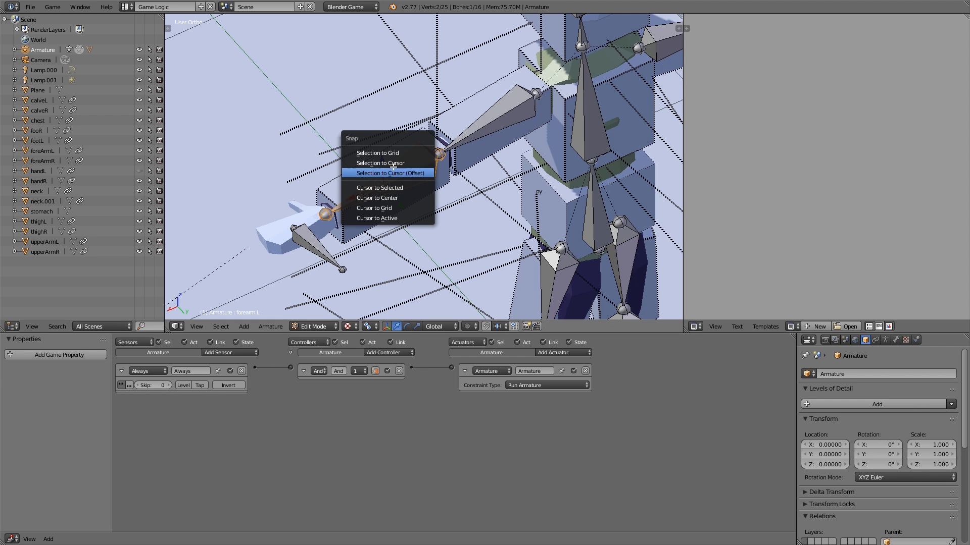
left_click(395, 165)
type("r")
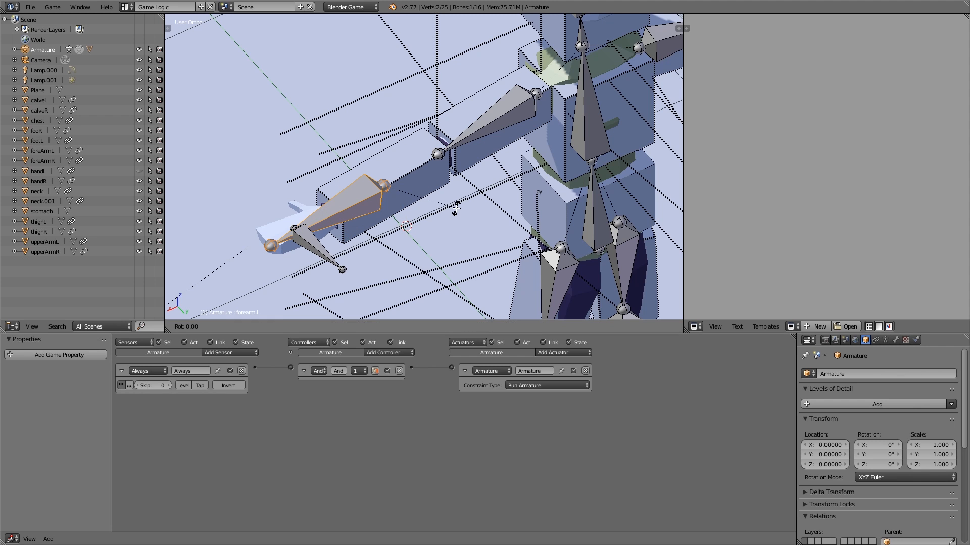
type("z90")
key("Return")
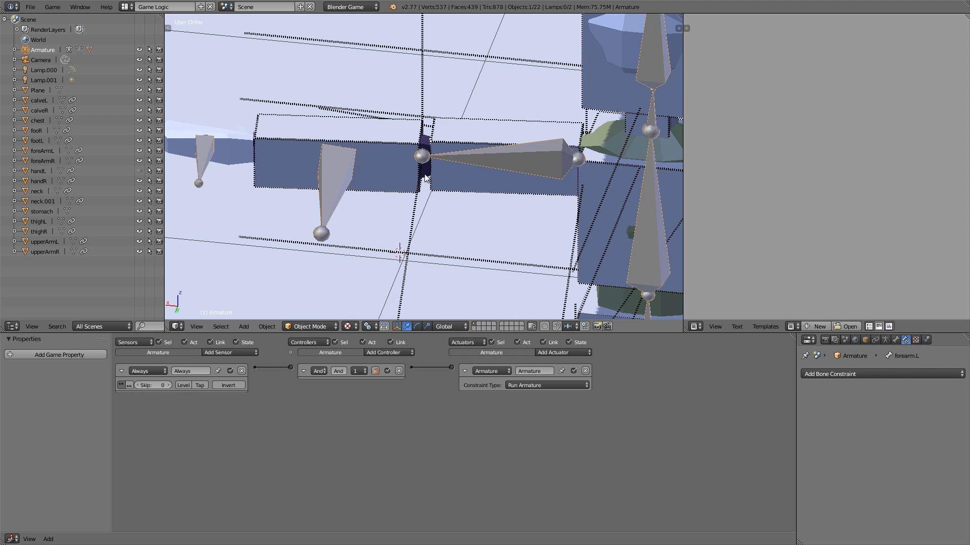
Set the left forearm bone's roll to 0° in Edit Mode, then check the left hand bone and return to Object Mode.
key("n")
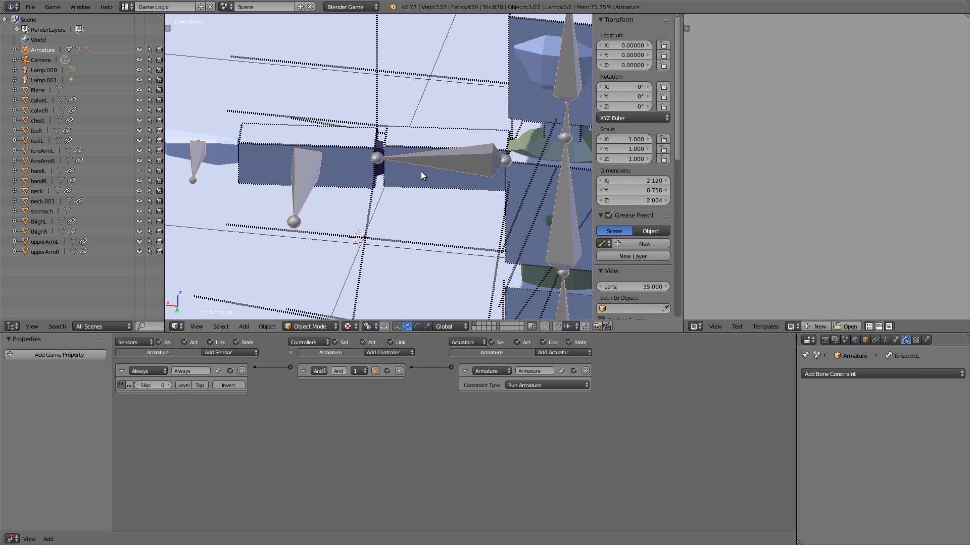
key("Tab")
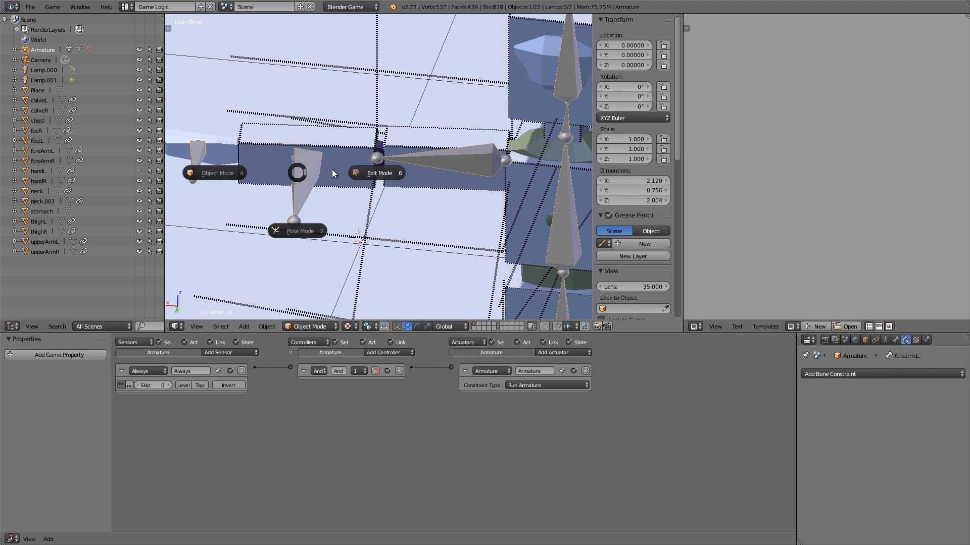
left_click(302, 235)
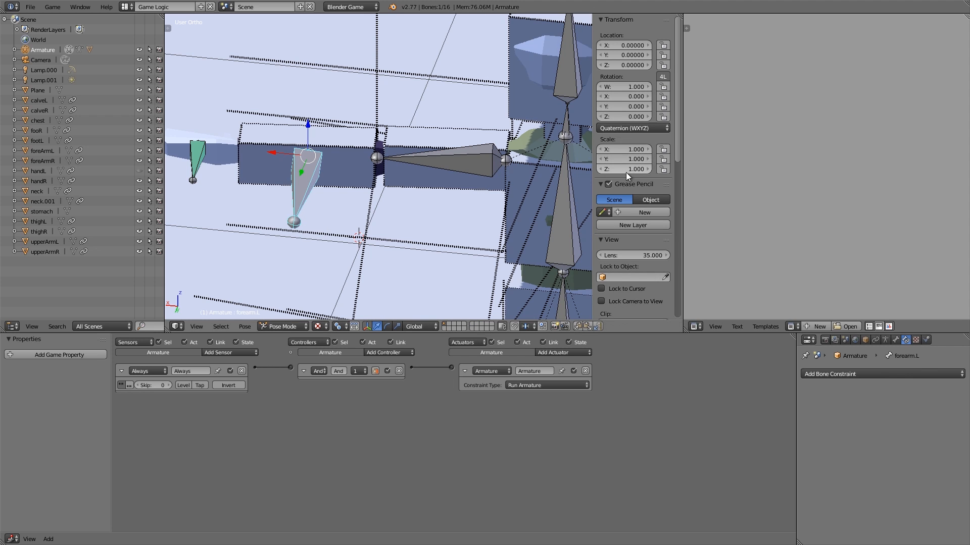
key("Tab")
left_click(628, 139)
type("0")
key("Return")
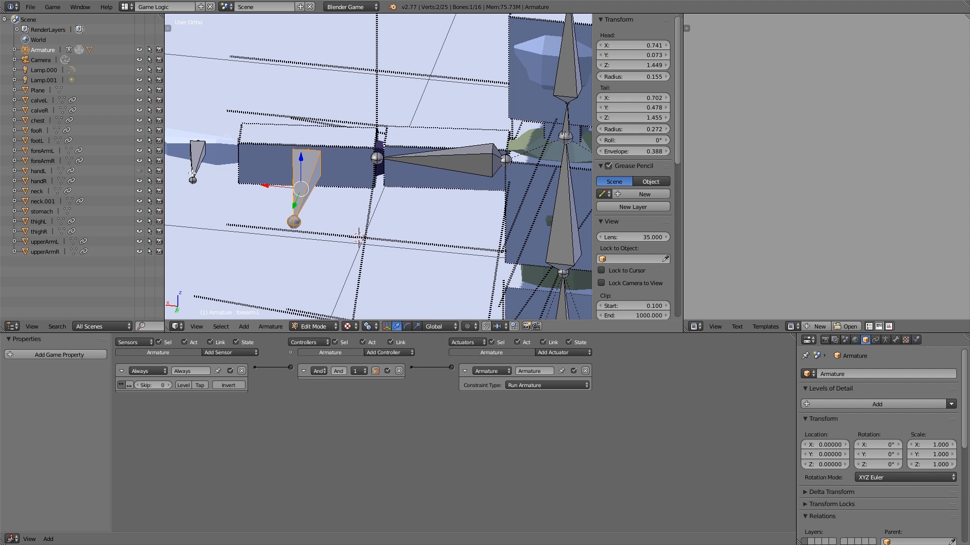
right_click(200, 157)
scroll(550, 213, "down", 4)
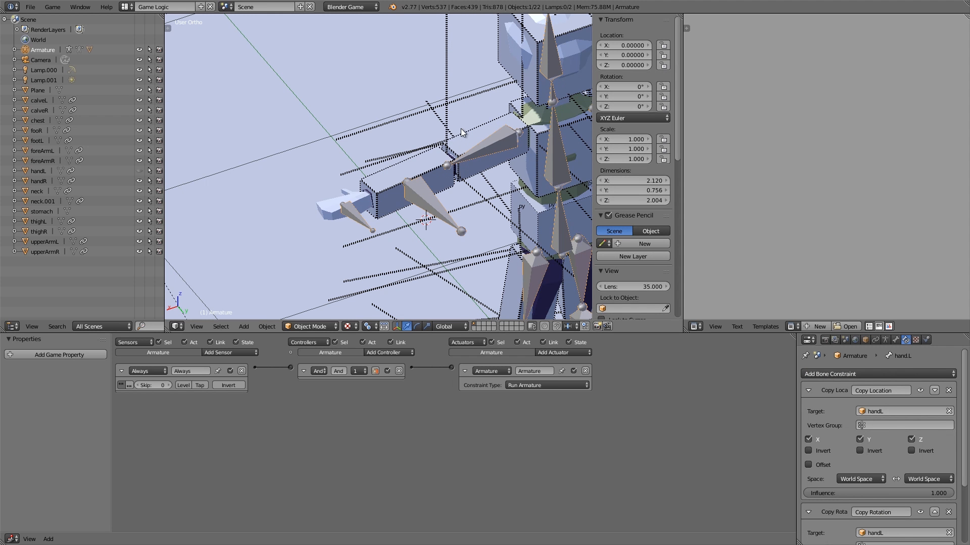
Select the forearm.L bone in Pose Mode and add Copy Location and Copy Rotation constraints to it.
key("Tab")
left_click(454, 190)
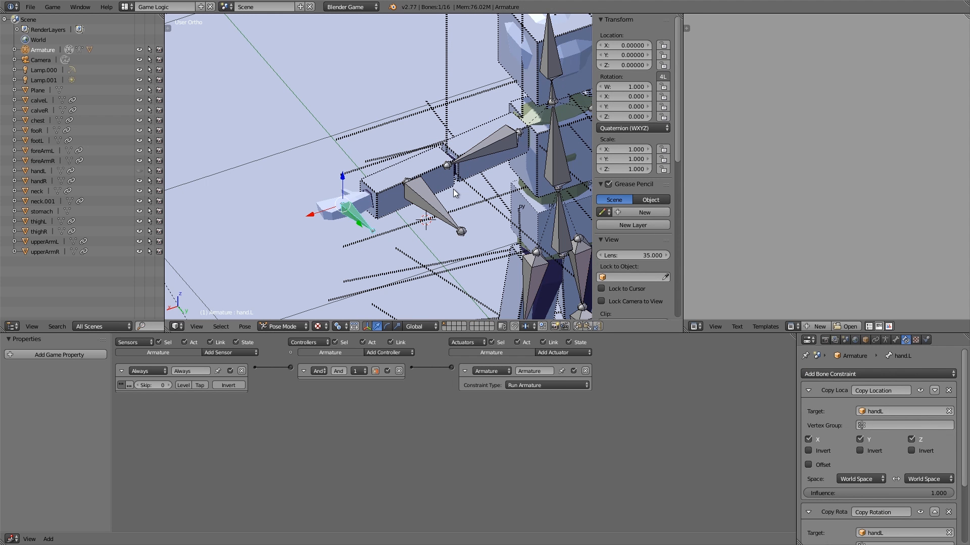
right_click(427, 191)
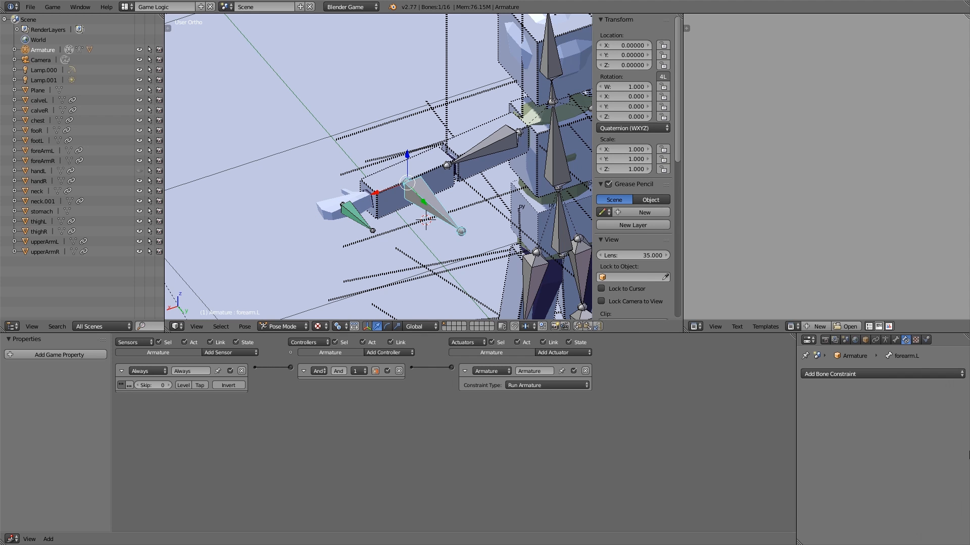
left_click(879, 374)
left_click(778, 398)
left_click(814, 374)
left_click(786, 408)
Set foreArmL as the target of the forearm bone's Copy Location and Copy Rotation constraints.
left_click(904, 411)
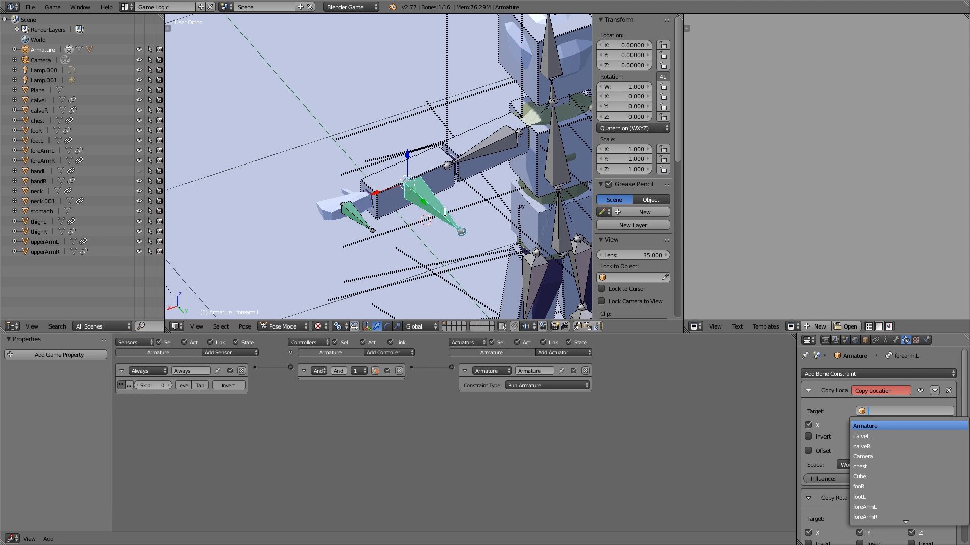
scroll(898, 526, "down", 4)
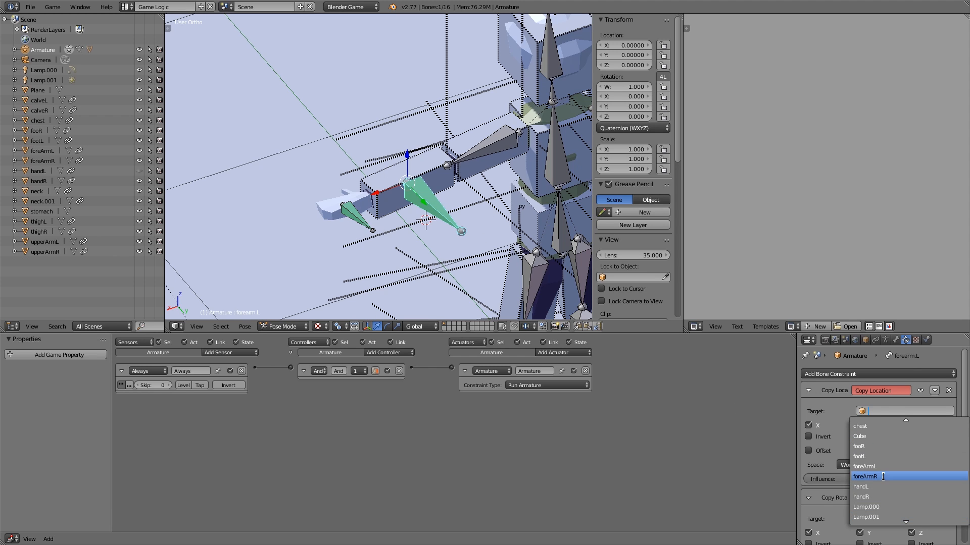
left_click(883, 467)
scroll(885, 462, "down", 3)
left_click(881, 475)
left_click(883, 443)
Hide the foreArmL collision box to expose the left forearm mesh, keeping the bone constraints in place.
middle_click_drag(366, 214, 408, 219)
scroll(470, 226, "up", 4)
key("ctrl+z")
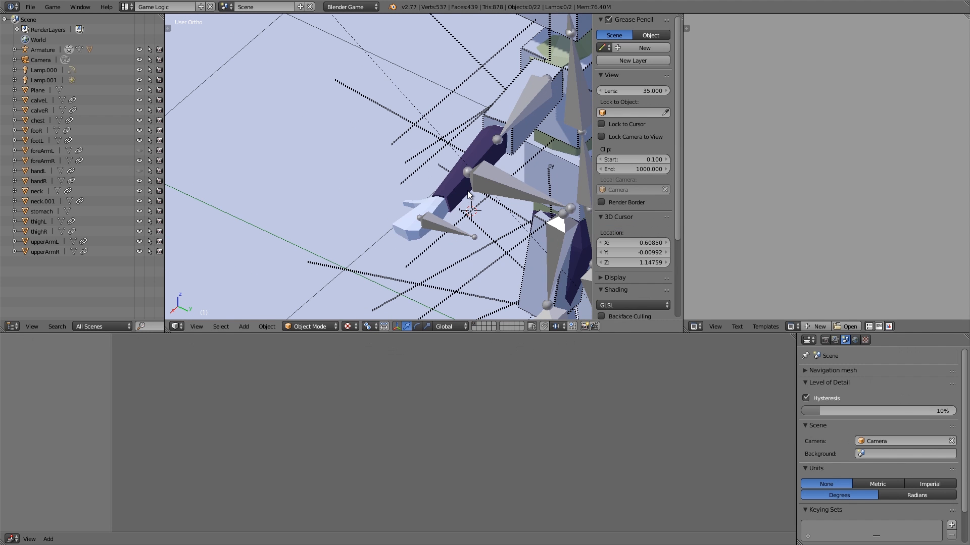
key("ctrl+shift+z")
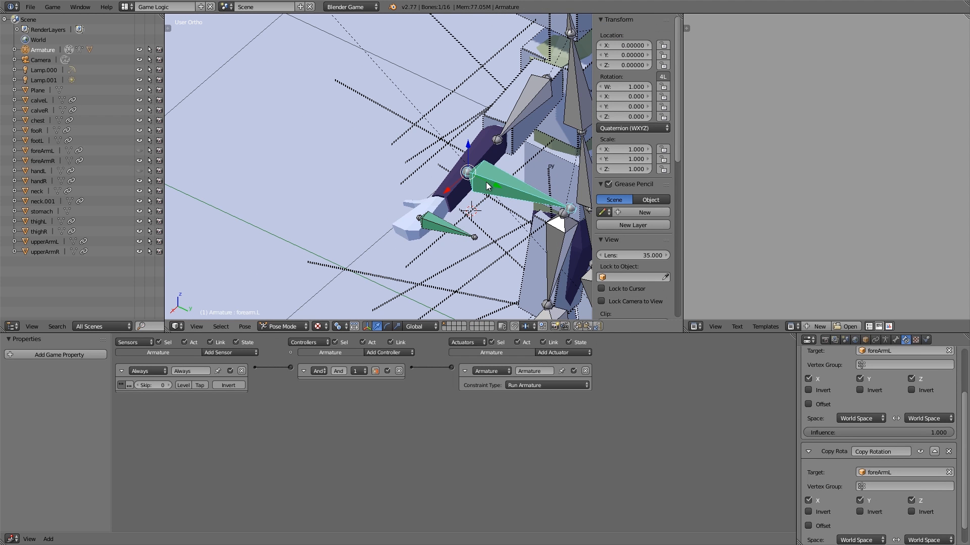
Toggle the forearm bone's Copy Rotation constraint off and on to compare its effect on the left forearm.
scroll(887, 492, "down", 1)
left_click(919, 434)
left_click(919, 433)
left_click(919, 433)
left_click(919, 434)
left_click(920, 433)
left_click(919, 433)
scroll(485, 183, "down", 1)
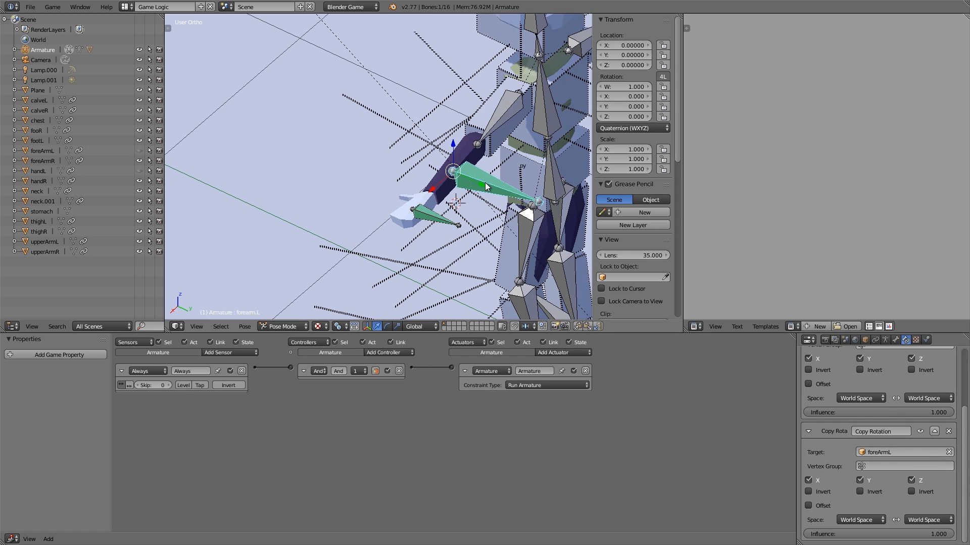
Apply the left forearm bone's current pose as the rest pose and return to Object Mode.
key("ctrl+a")
left_click(493, 191)
middle_click_drag(493, 191, 495, 191)
scroll(495, 191, "up", 2)
middle_click_drag(484, 144, 435, 204, "shift")
key("ctrl+Tab")
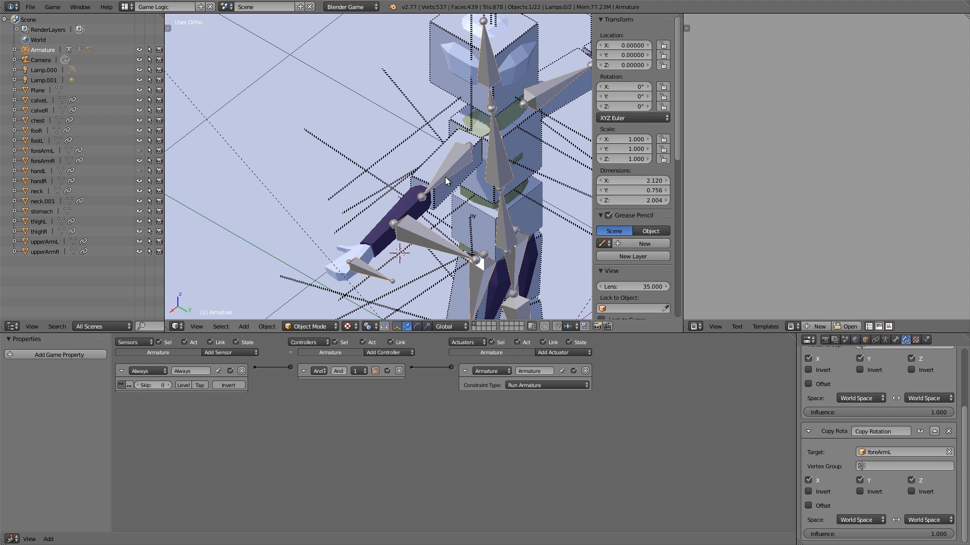
Snap the 3D cursor to the left upper arm's collision box, upperArmL.
right_click(462, 183)
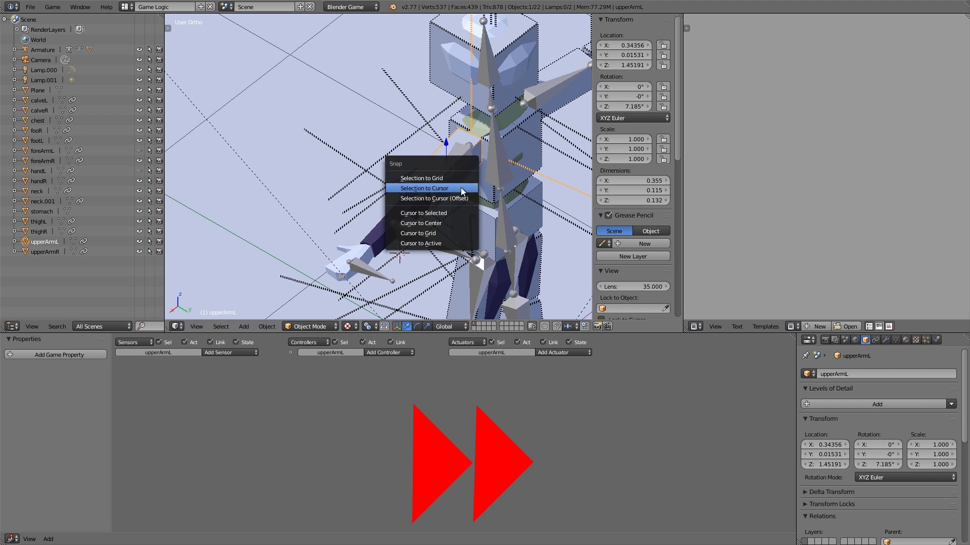
right_click(462, 164)
right_click(427, 194)
key("Tab")
left_click(452, 243)
right_click(461, 167)
key("r")
right_click(490, 118)
In Edit Mode, clear the parent of the left upper arm bone and snap the bone to the 3D cursor.
key("ctrl+Tab")
key("Tab")
left_click(525, 158)
key("alt+p")
left_click(455, 186)
key("shift+s")
left_click(450, 153)
Rotate the left upper arm bone in the top view and set its roll to 0°.
key("KP_7")
key("r")
left_click(344, 77)
middle_click_drag(353, 121, 434, 169, "shift")
left_click(633, 140)
type("0")
key("Return")
Finish aligning the arm bones in Edit Mode and select the upper_arm.L bone in Pose Mode.
middle_click_drag(505, 217, 353, 179)
key("Tab")
left_click(399, 181)
scroll(353, 180, "up", 2)
key("Tab")
left_click(418, 162)
key("Tab")
left_click(417, 213)
scroll(849, 424, "up", 3)
key("Tab")
left_click(430, 178)
key("Tab")
left_click(346, 225)
Add Copy Location and Copy Rotation constraints to the upper_arm.L bone, both targeting upperArmL.
left_click(833, 374)
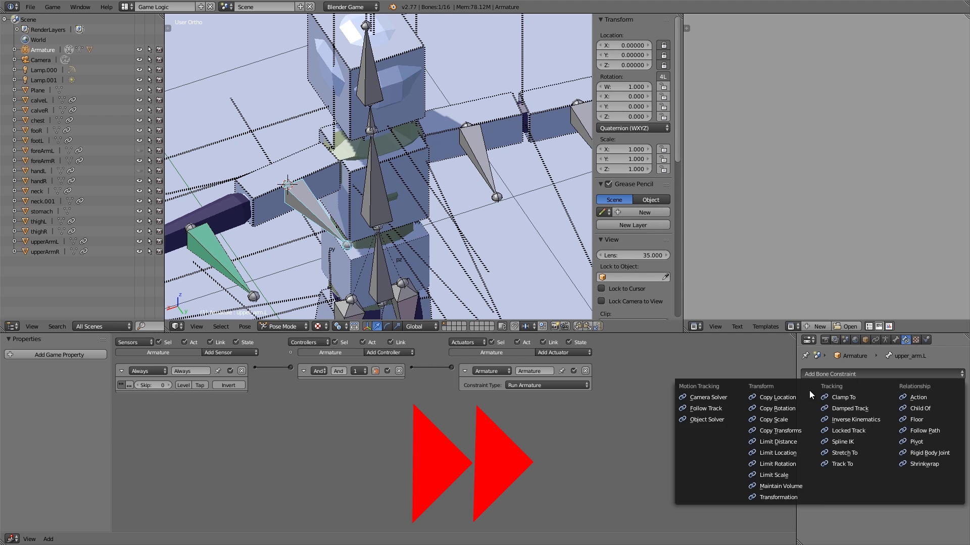
left_click(774, 398)
left_click(833, 374)
left_click(773, 409)
left_click(897, 411)
left_click(868, 427)
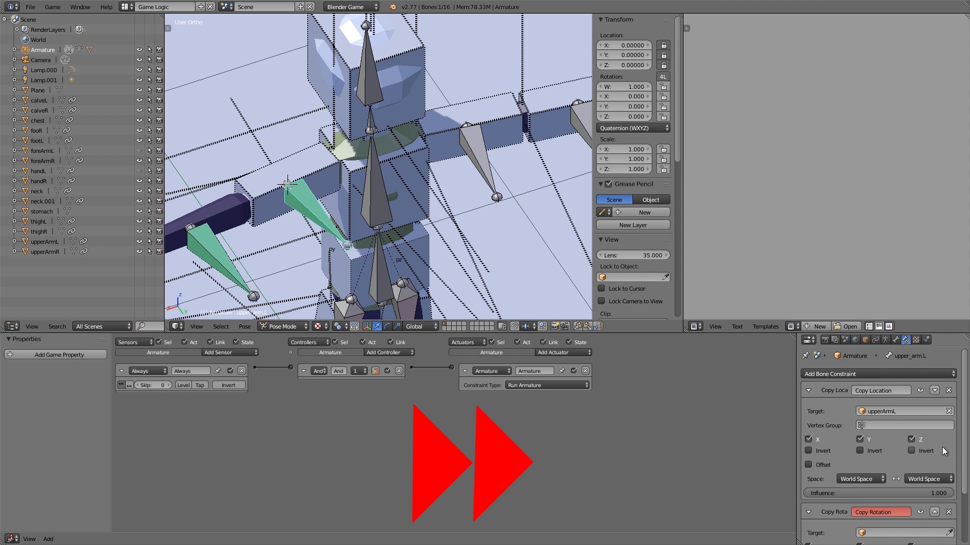
scroll(881, 445, "down", 3)
left_click(902, 468)
type("upp")
left_click(868, 361)
Select the upperArmL collision box and hide it to expose the left upper arm mesh.
right_click(265, 167)
right_click(306, 204)
right_click(272, 169)
middle_click_drag(273, 170, 349, 177)
scroll(349, 177, "up", 2)
key("h")
Apply the upper_arm.L bone's pose as the rest pose and leave Pose Mode.
right_click(392, 208)
key("ctrl+a")
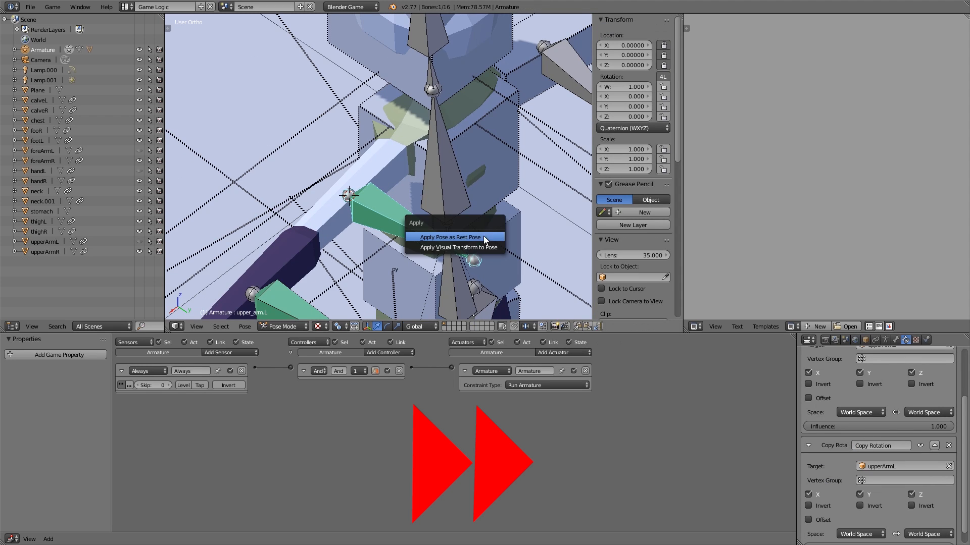
scroll(430, 232, "down", 8)
key("ctrl+Tab")
middle_click_drag(430, 232, 543, 226)
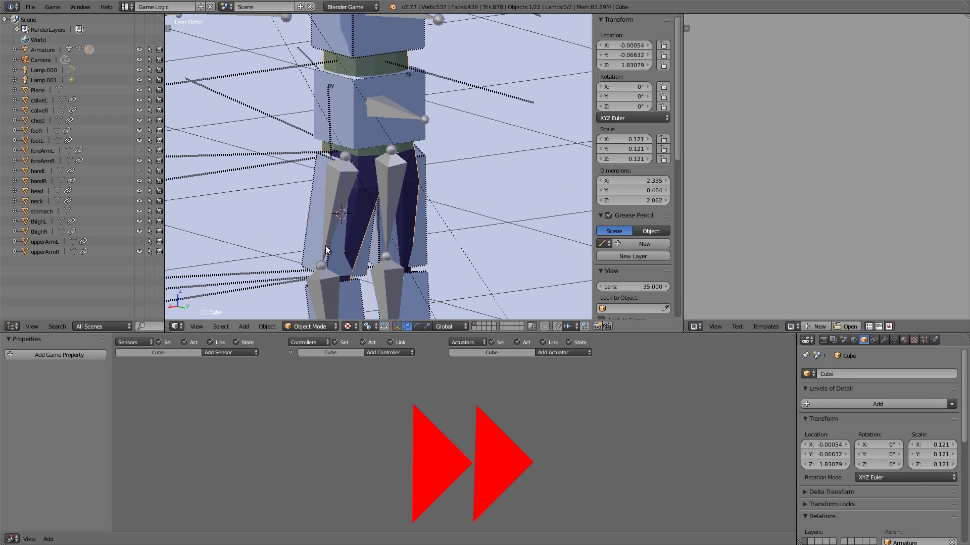
Select the armature and clear the parent of the left thigh bone in Edit Mode.
key("z")
key("z")
right_click(336, 171)
right_click(336, 171)
key("z")
key("alt+z")
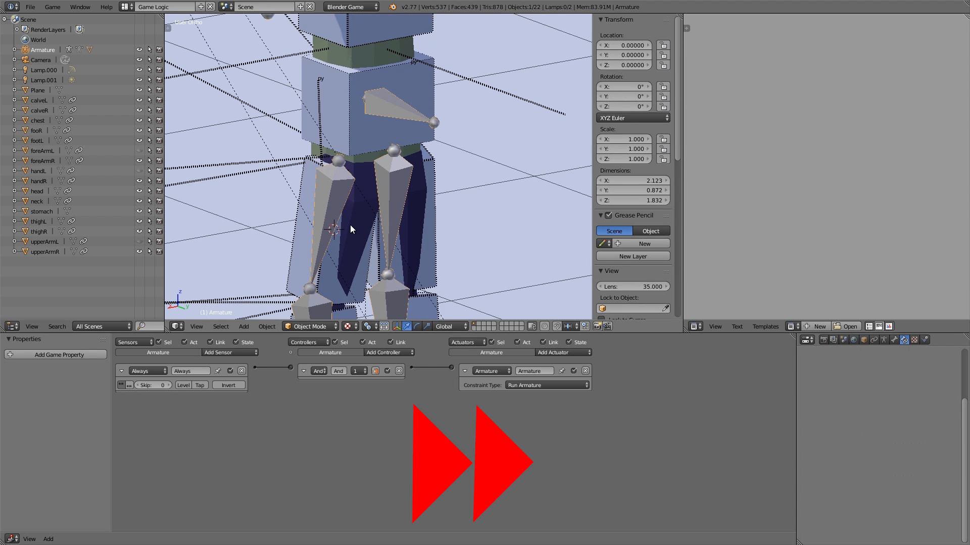
key("Tab")
key("alt+p")
left_click(366, 230)
Snap the left thigh bone to the 3D cursor inside its collision box.
scroll(328, 226, "up", 1)
middle_click_drag(326, 226, 380, 154, "shift")
key("shift+s")
left_click(373, 139)
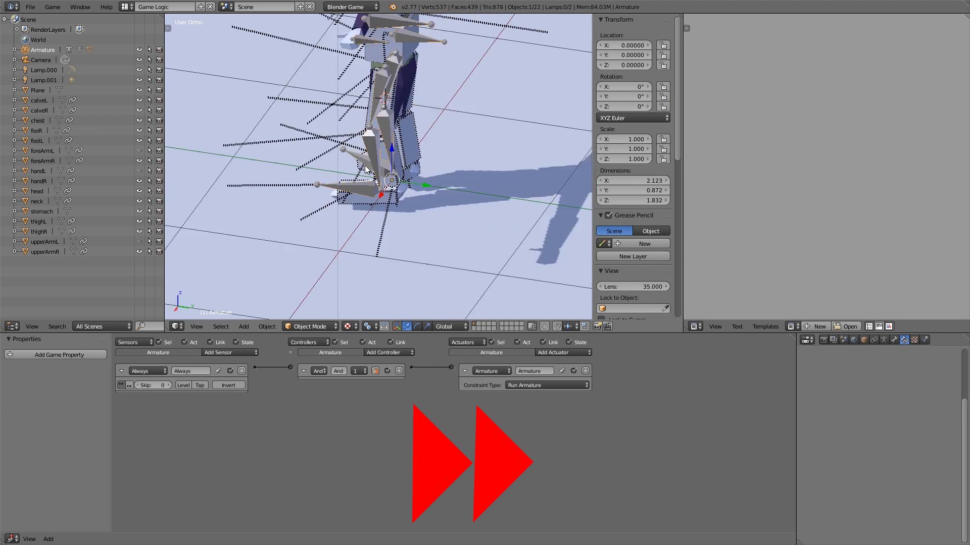
In Edit Mode, move the right foot bone along the Y and X axes toward its collision box.
scroll(329, 119, "up", 5)
middle_click_drag(331, 121, 577, 118)
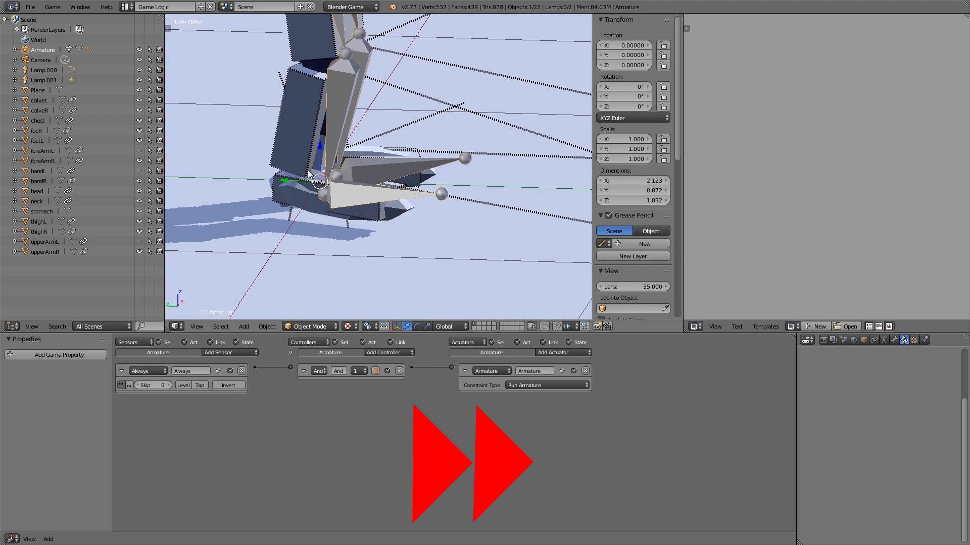
key("Tab")
scroll(371, 156, "down", 3)
middle_click_drag(376, 151, 399, 207)
key("g")
key("y")
left_click(382, 137)
key("g")
key("x")
left_click(344, 164)
Clear the parent of the foot bone in Edit Mode.
key("Tab")
scroll(349, 172, "down", 3)
scroll(323, 194, "up", 4)
key("Tab")
key("alt+p")
left_click(353, 221)
Reselect the foot bone for editing and move it to the middle of its collision box.
key("Tab")
right_click(449, 181)
right_click(443, 200)
right_click(462, 197)
right_click(462, 197)
right_click(463, 196)
key("Tab")
left_click(545, 194)
key("g")
left_click(400, 186)
Rotate the foot bone 180° about the Z axis and exit Edit Mode.
middle_click_drag(448, 178, 429, 194)
scroll(399, 208, "up", 2)
type("rz180")
key("Return")
scroll(373, 202, "down", 4)
key("Tab")
scroll(429, 194, "up", 4)
Select the foot.R bone in Pose Mode and add Copy Location and Copy Rotation constraints to it.
right_click(438, 203)
right_click(294, 181)
key("ctrl+Tab")
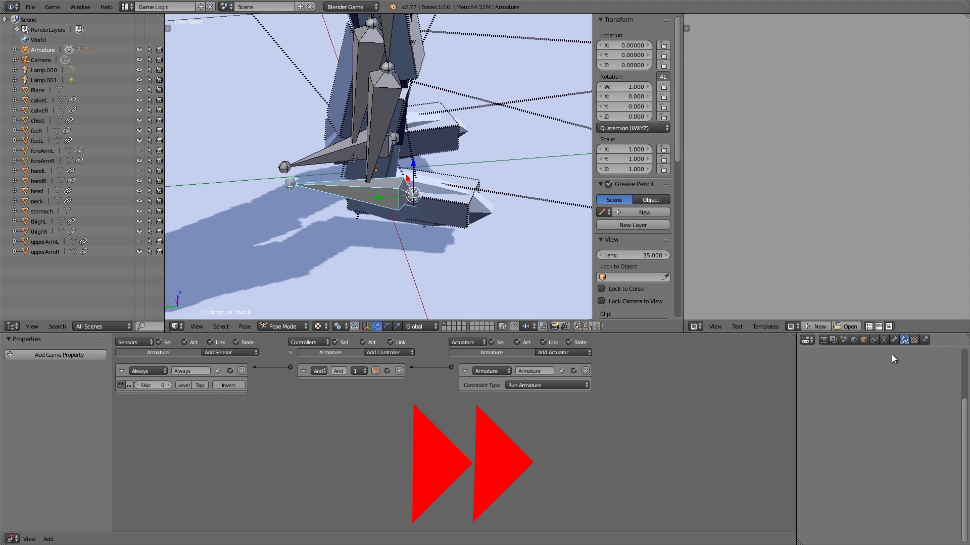
left_click(854, 373)
left_click(775, 398)
left_click(849, 372)
left_click(775, 408)
Set fooR as the target of the foot.R bone's Copy Location and Copy Rotation constraints.
left_click(886, 413)
type("foo")
left_click(877, 427)
scroll(878, 427, "down", 3)
left_click(877, 464)
type("foo")
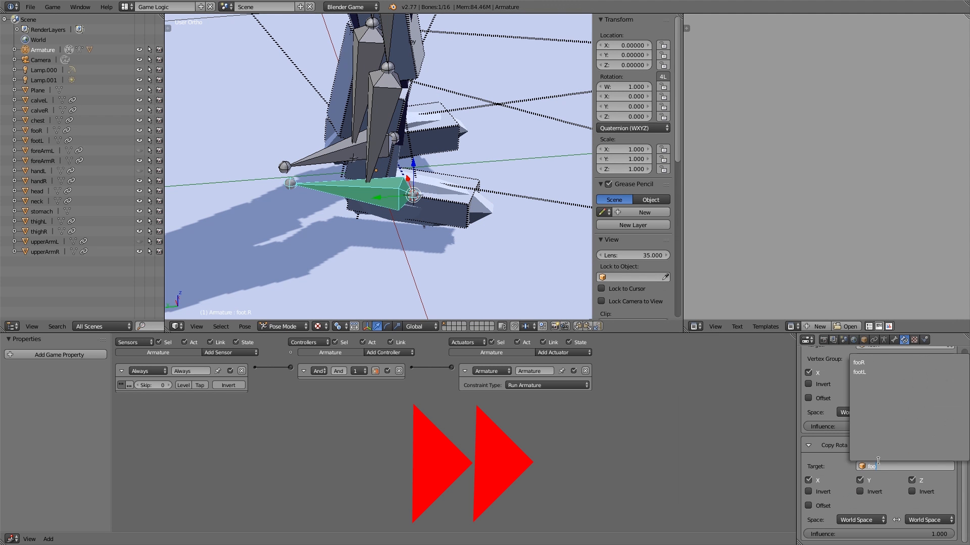
left_click(873, 362)
Inspect the constrained right foot bone, then select the fooR collision box and test moving it.
middle_click_drag(436, 160, 411, 190)
scroll(878, 426, "up", 3)
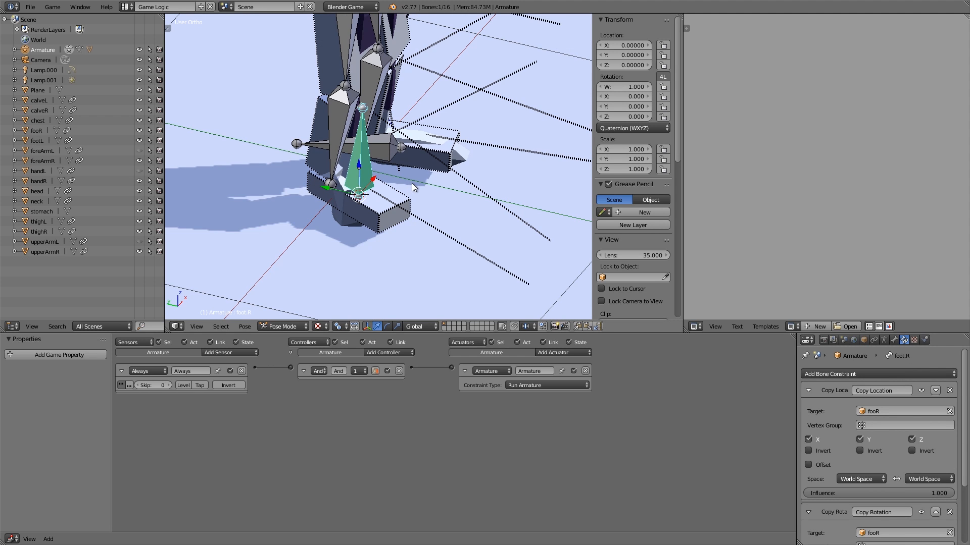
middle_click_drag(395, 227, 424, 196)
scroll(424, 196, "up", 2)
right_click(423, 196)
key("g")
right_click(447, 162)
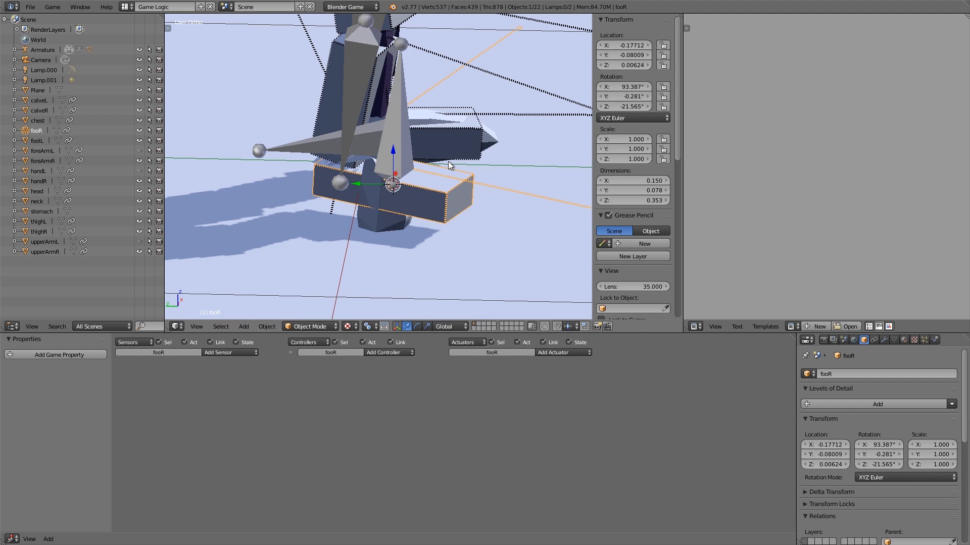
Apply the rotation of the fooR collision box.
scroll(404, 119, "down", 2)
middle_click_drag(364, 76, 417, 161)
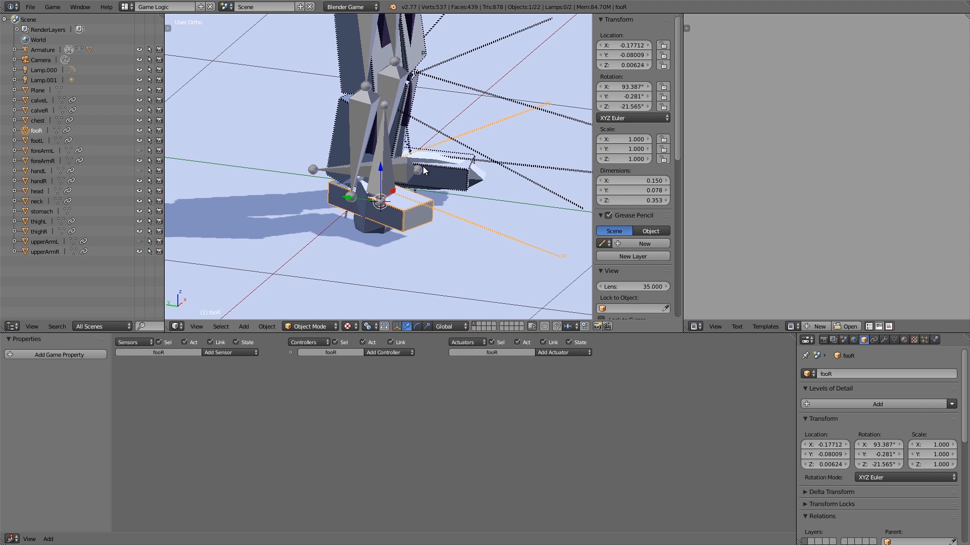
scroll(416, 169, "up", 3)
key("ctrl+a")
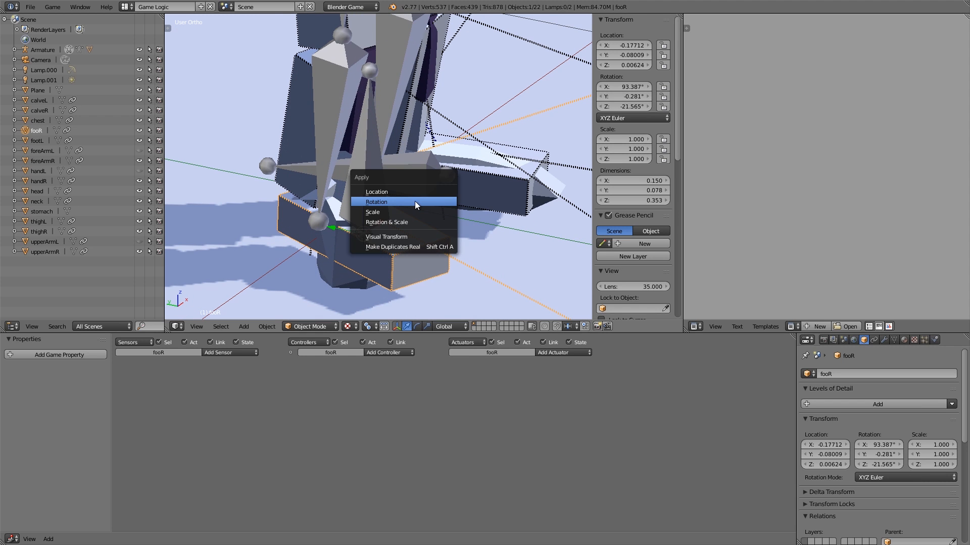
left_click(422, 201)
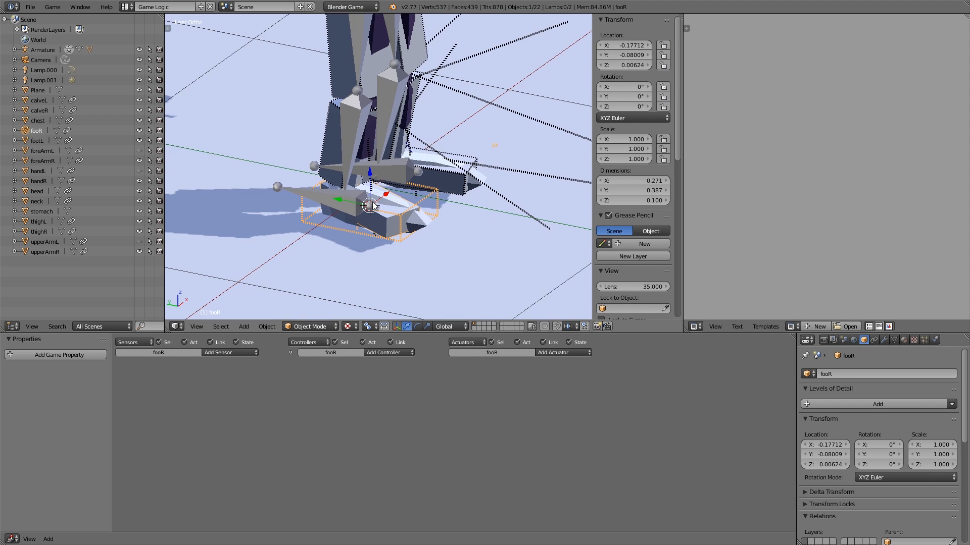
Select the armature's foot.R bone and apply its current pose as the rest pose.
scroll(432, 222, "up", 3)
scroll(371, 208, "down", 3)
middle_click_drag(380, 204, 416, 154)
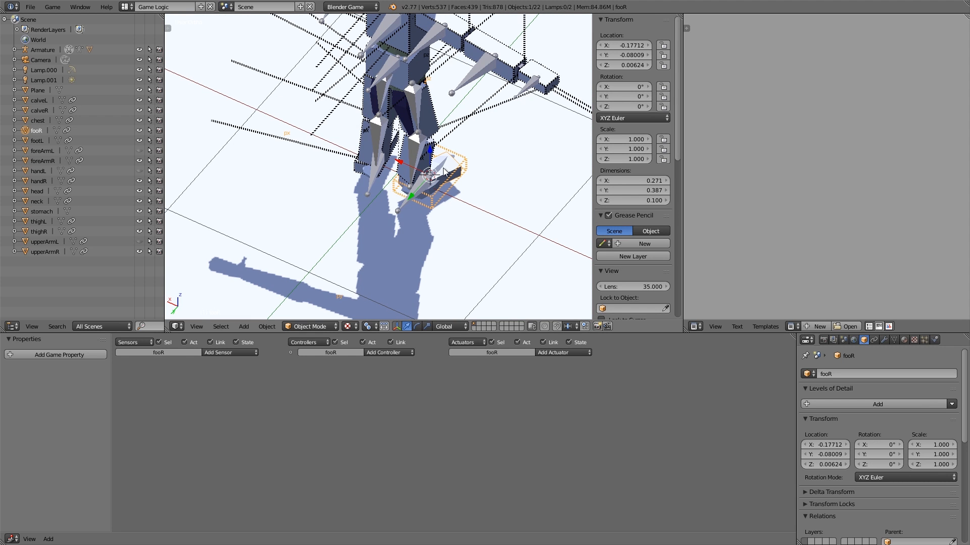
scroll(400, 185, "up", 4)
right_click(441, 213)
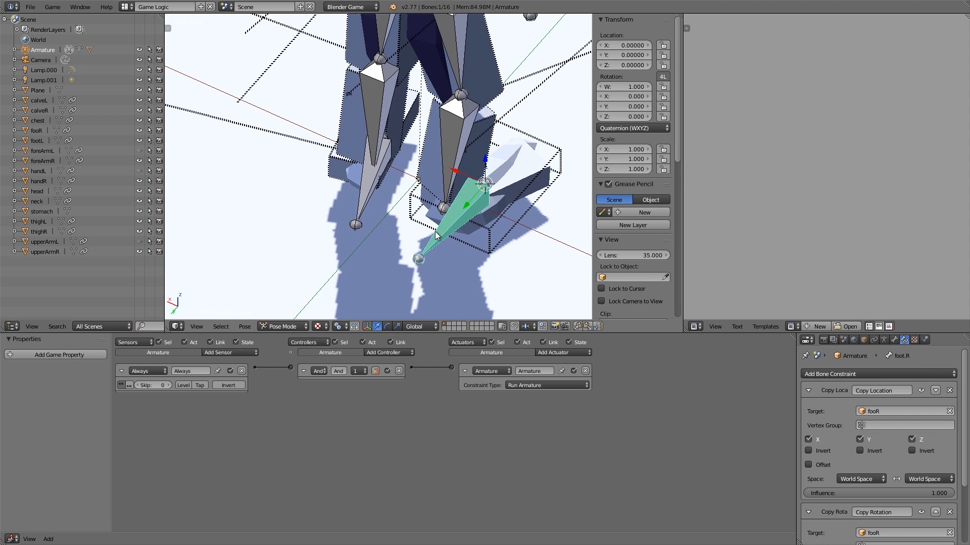
scroll(429, 189, "down", 2)
mouse_move(431, 190)
middle_mouse_down()
mouse_move(441, 219)
mouse_move(441, 189)
middle_mouse_up()
key("ctrl+a")
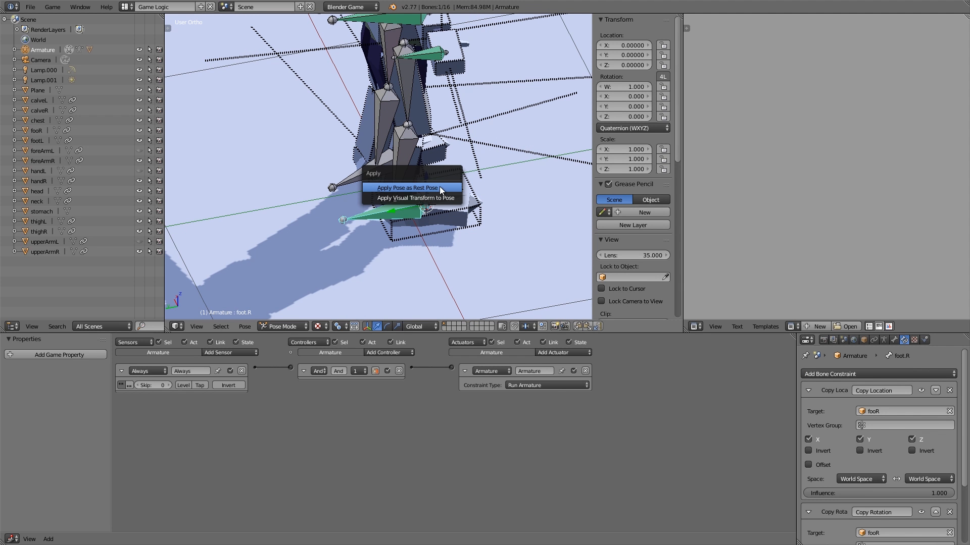
left_click(435, 192)
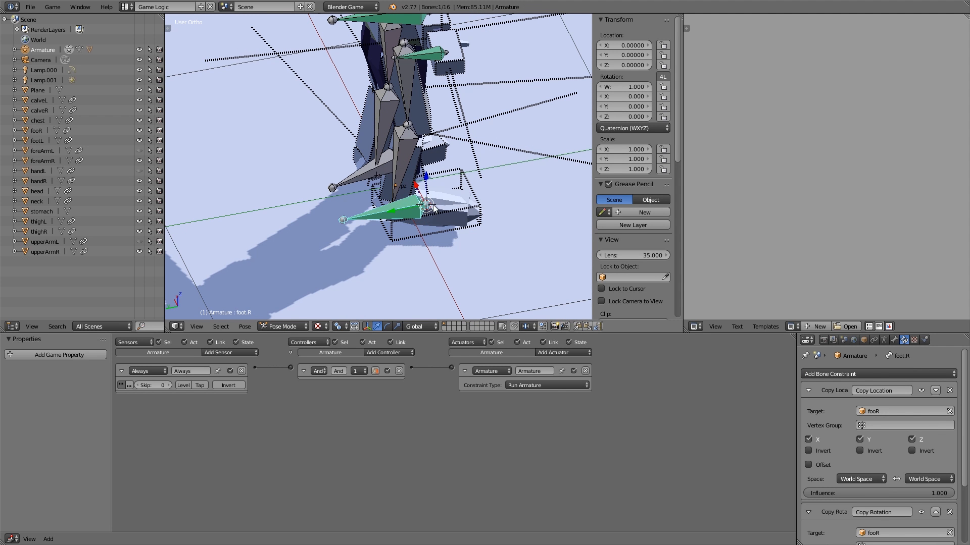
Return the armature to Object Mode and apply the rotation of the calveR collision box.
scroll(447, 210, "down", 4)
scroll(384, 203, "up", 4)
middle_click_drag(450, 214, 335, 177)
key("Tab")
left_click(356, 199)
scroll(357, 185, "down", 3)
scroll(360, 164, "up", 3)
middle_click_drag(361, 146, 403, 180, "shift")
scroll(402, 182, "up", 1)
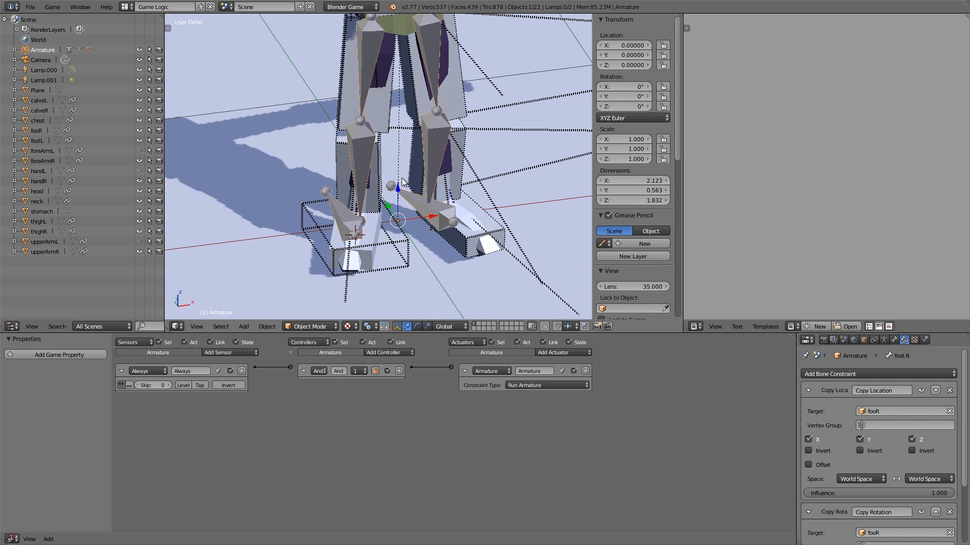
right_click(343, 150)
right_click(337, 152, "alt")
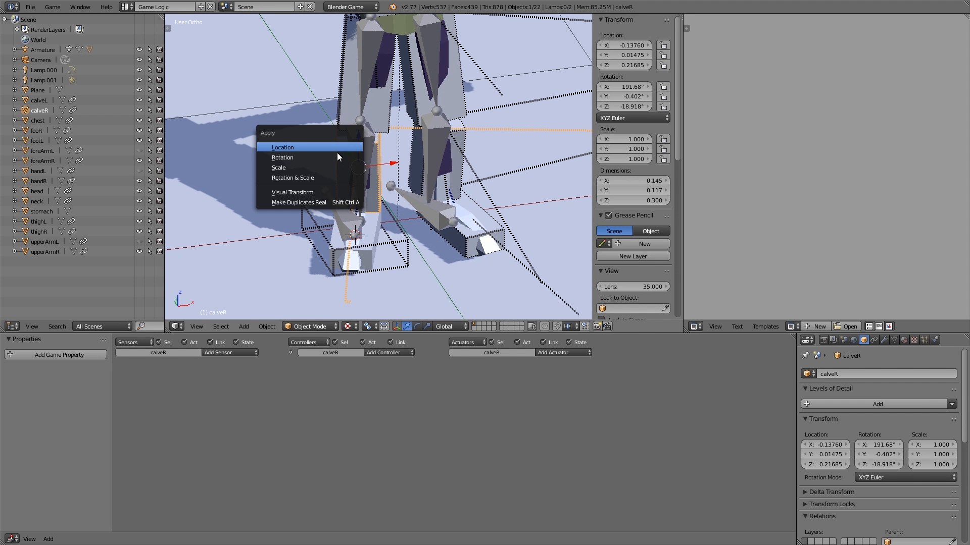
left_click(333, 157)
Apply the rotation of the thighR collision box.
right_click(343, 96)
key("ctrl+a")
left_click(343, 96)
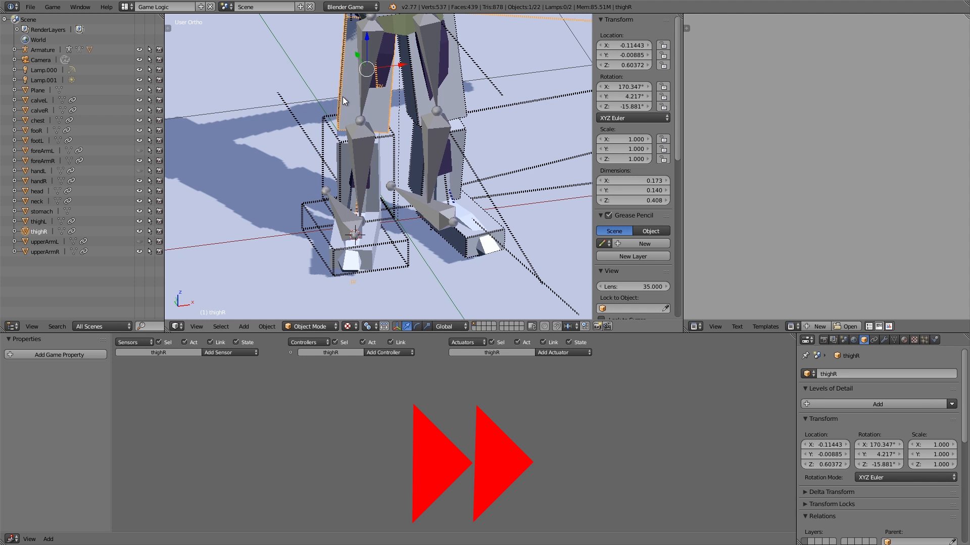
key("ctrl+a")
left_click(342, 96)
Apply the rotation of the left leg's thighL, calveL and footL collision boxes.
right_click(430, 72)
key("ctrl+a")
left_click(429, 71)
right_click(457, 151)
key("ctrl+a")
left_click(457, 152)
right_click(494, 225)
key("ctrl+a")
Select the armature, switch it to Pose Mode and review the foot.R bone's constraints.
key("Tab")
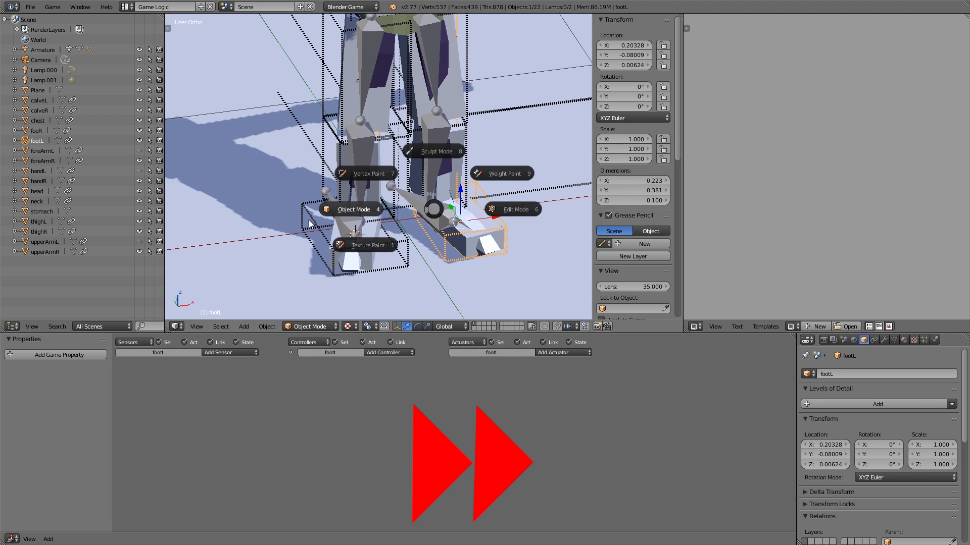
right_click(417, 195)
key("Tab")
middle_click_drag(417, 195, 478, 170)
scroll(477, 169, "up", 2)
key("Tab")
left_click(477, 227)
scroll(885, 453, "down", 4)
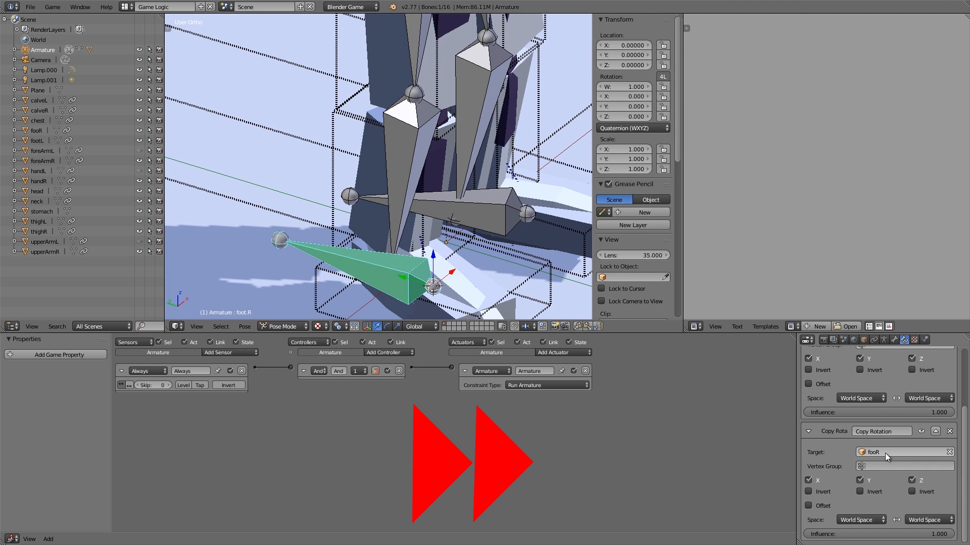
Select the foot.L bone and add Copy Location and Copy Rotation constraints to it.
middle_click_drag(353, 177, 454, 222)
right_click(369, 171)
left_click(835, 373)
left_click(777, 398)
left_click(835, 374)
left_click(778, 409)
Set footL as the target of the foot.L bone's Copy Location and Copy Rotation constraints.
left_click(894, 412)
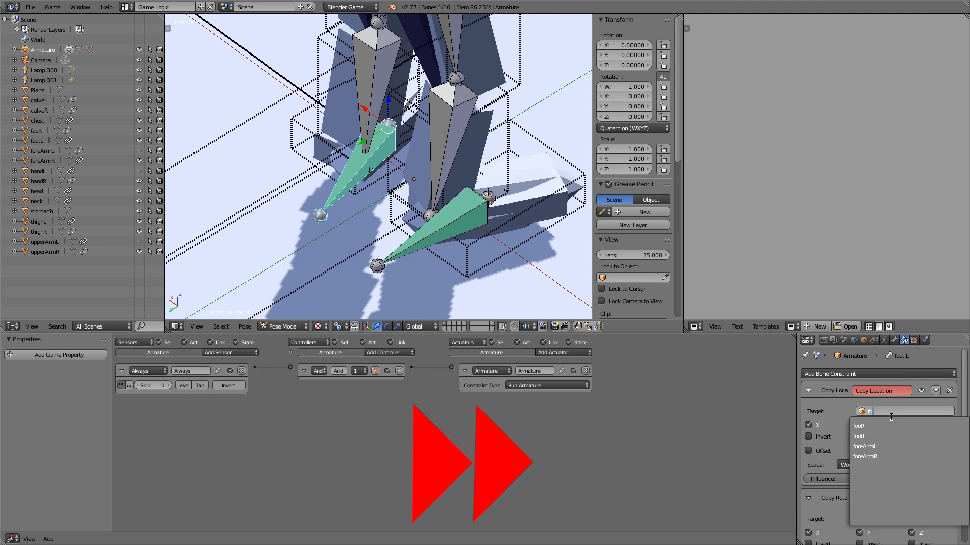
left_click(891, 436)
scroll(383, 191, "down", 2)
middle_click_drag(384, 192, 403, 197)
scroll(865, 447, "down", 3)
left_click(893, 473)
type("fo")
left_click(891, 379)
scroll(663, 419, "down", 1)
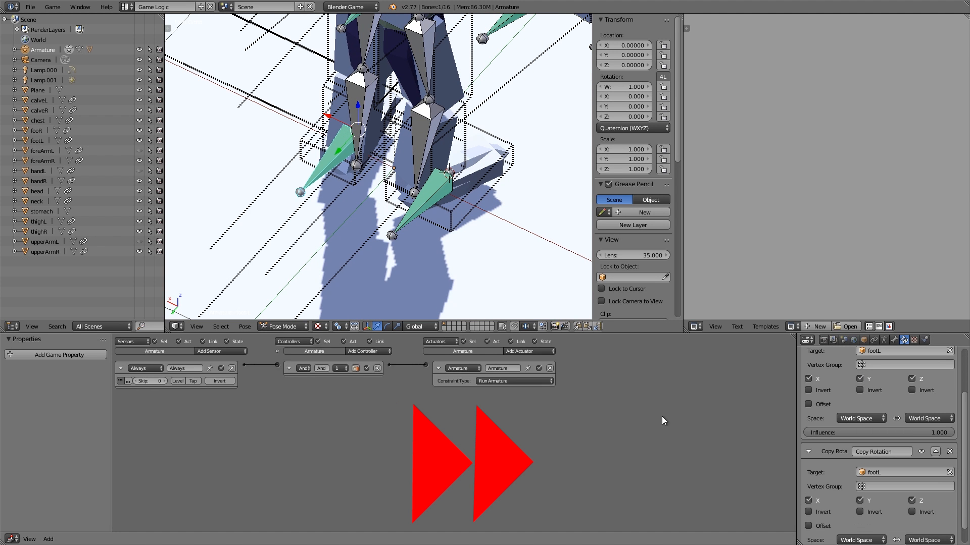
Leave Pose Mode and select the calveL collision box in Object Mode.
scroll(662, 416, "down", 3)
middle_click_drag(228, 205, 362, 214)
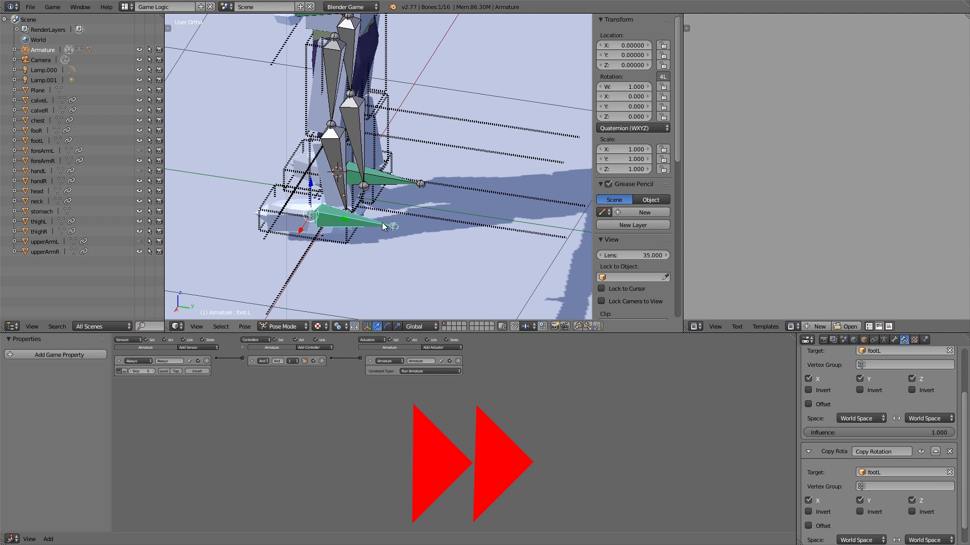
key("Tab")
left_click(303, 220)
key("Tab")
middle_click_drag(245, 209, 391, 173)
left_click(397, 226)
right_click(418, 183)
scroll(391, 174, "up", 3)
key("Tab")
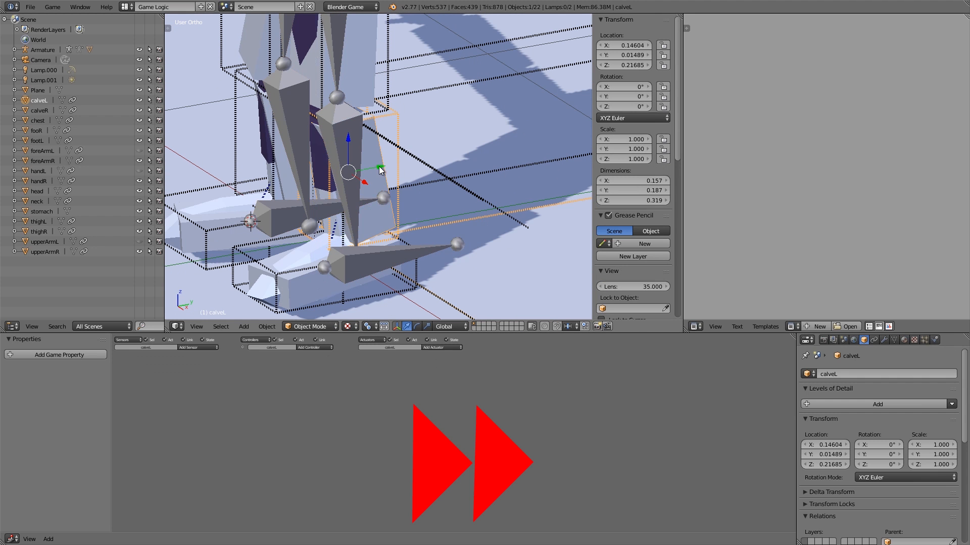
Snap the 3D cursor to the calveL box and move the shin.L bone's root onto it in Edit Mode.
key("alt+p")
left_click(349, 151)
key("g")
right_click(385, 162)
key("shift+s")
left_click(387, 161)
Rotate the shin.L bone 90° about the X axis.
type("rx-90")
key("Escape")
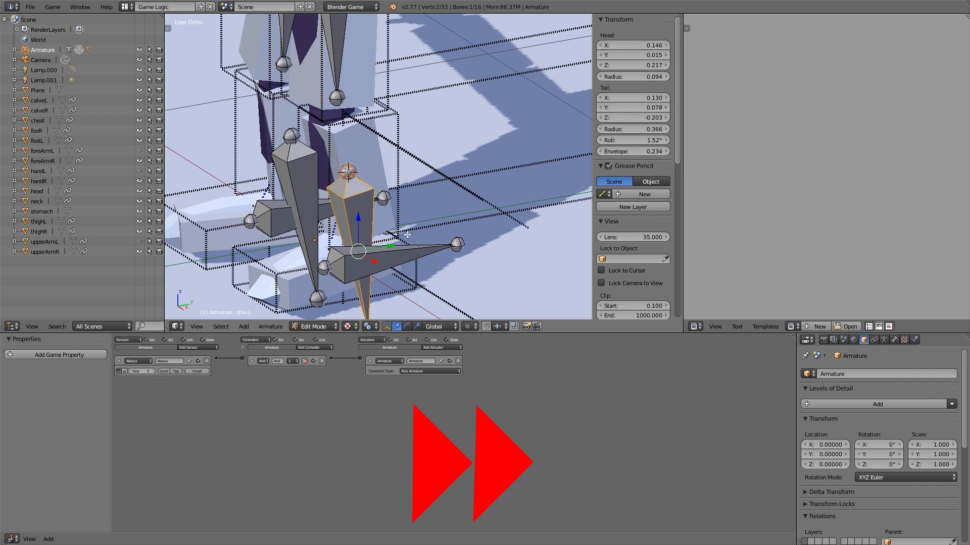
key("r")
key("x")
key("9")
key("0")
key("Return")
Switch the armature from Edit Mode to Pose Mode with the shin.L bone selected.
key("Tab")
left_click(303, 207)
middle_click_drag(202, 184, 385, 150)
key("Tab")
left_click(469, 158)
key("Tab")
scroll(471, 158, "up", 1)
mouse_move(471, 158)
middle_mouse_down()
mouse_move(422, 184)
mouse_move(470, 159)
middle_mouse_up()
key("ctrl+Tab")
Add Copy Location and Copy Rotation constraints to the shin.L bone.
left_click(853, 375)
left_click(853, 375)
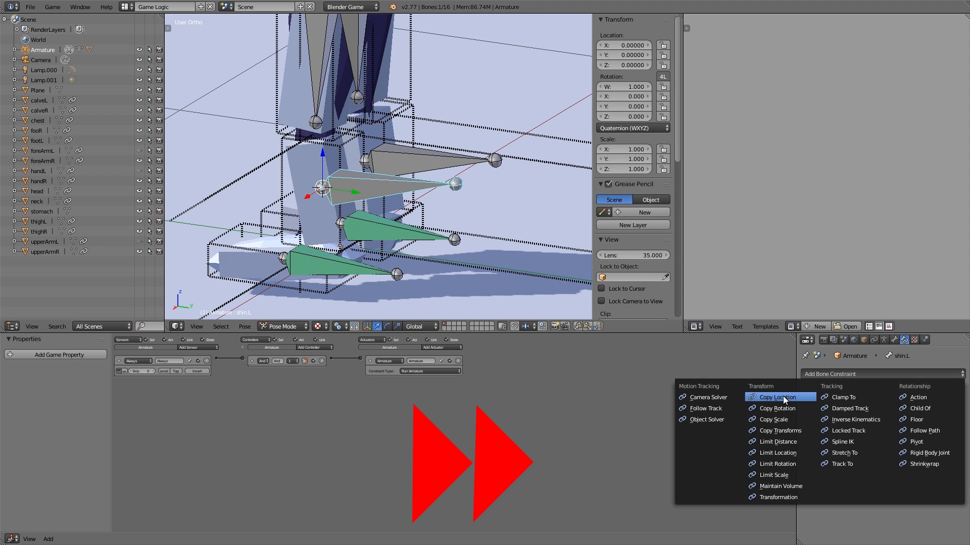
left_click(781, 398)
left_click(854, 374)
left_click(778, 409)
scroll(505, 253, "down", 2)
left_click(894, 411)
scroll(887, 516, "down", 7)
left_click(884, 459)
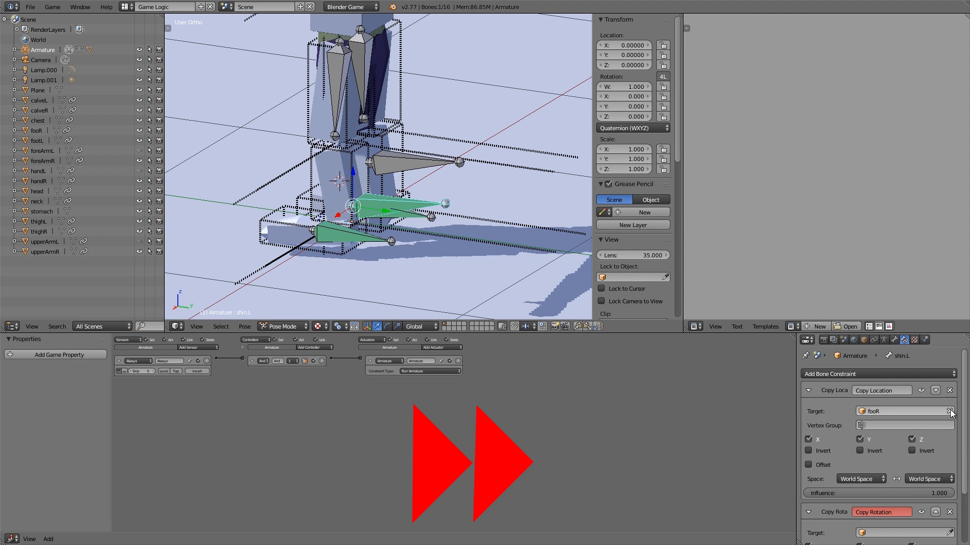
left_click(949, 411)
Set calveL as the target of the shin.L bone's Copy Location and Copy Rotation constraints.
scroll(455, 202, "down", 1)
left_click(889, 411)
type("ca")
left_click(885, 427)
scroll(429, 161, "down", 4)
middle_click_drag(429, 156, 384, 162)
scroll(333, 184, "up", 6)
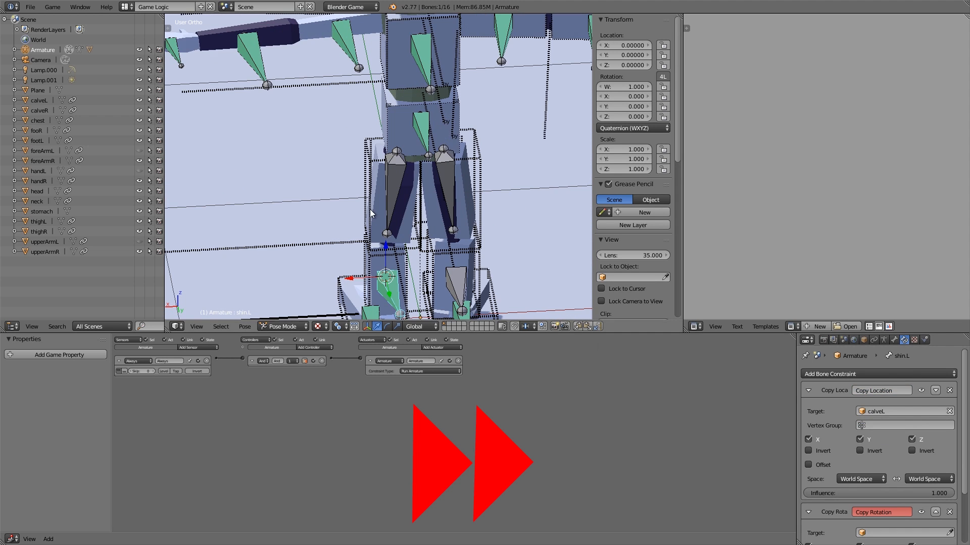
scroll(404, 171, "down", 1)
scroll(879, 464, "down", 3)
left_click(884, 466)
left_click(878, 368)
Select the shin.R bone and add Copy Location and Copy Rotation constraints to it.
middle_click_drag(419, 202, 442, 211)
right_click(442, 208)
left_click(854, 374)
left_click(786, 398)
left_click(854, 374)
left_click(781, 408)
Set calveR as the target of the shin.R bone's Copy Location and Copy Rotation constraints.
left_click(891, 411)
type("ca")
left_click(881, 438)
scroll(886, 462, "down", 4)
left_click(886, 466)
type("ca")
left_click(881, 373)
scroll(900, 470, "up", 4)
scroll(889, 479, "down", 4)
scroll(898, 448, "up", 4)
Apply the current pose as the rest pose and toggle the armature through Object Mode back to Pose Mode.
key("ctrl+a")
left_click(462, 209)
scroll(461, 208, "down", 2)
key("Tab")
left_click(303, 185)
mouse_move(462, 207)
middle_mouse_down()
mouse_move(404, 185)
mouse_move(474, 203)
middle_mouse_up()
scroll(474, 203, "up", 5)
key("Tab")
left_click(403, 243)
Select the thighR collision box in Object Mode and snap the 3D cursor to it.
right_click(444, 136)
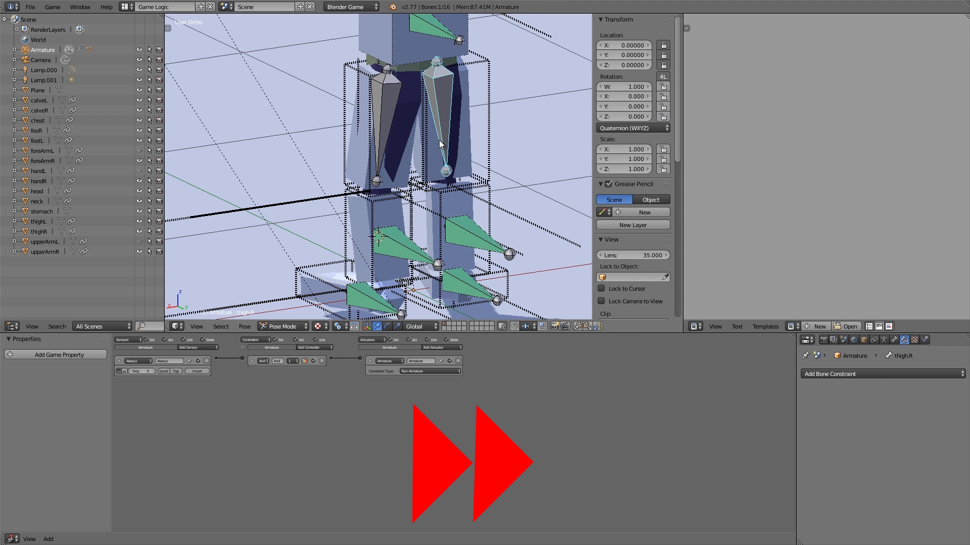
right_click(472, 239)
scroll(858, 449, "down", 4)
right_click(444, 144)
scroll(447, 144, "down", 2)
key("Tab")
right_click(430, 150)
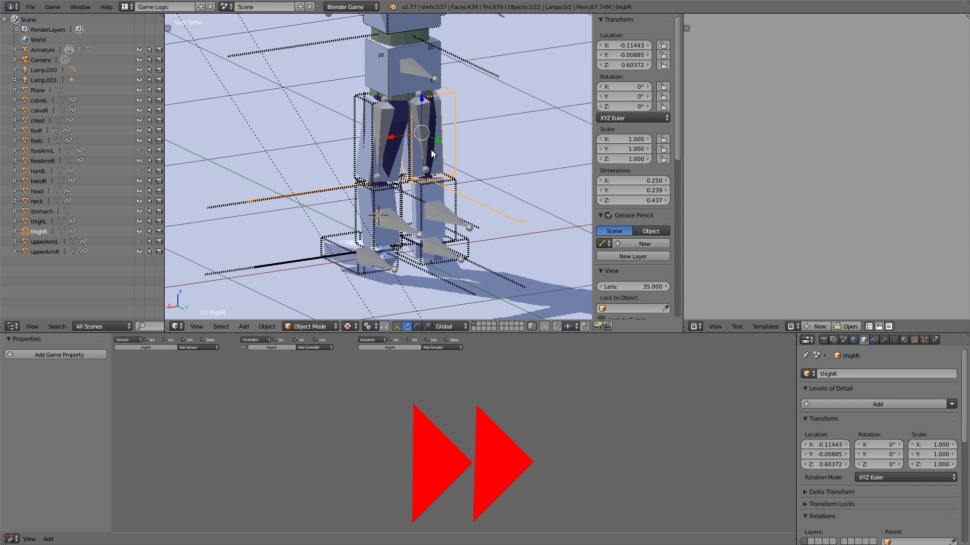
scroll(411, 150, "up", 2)
key("Tab")
key("Tab")
key("shift+s")
left_click(471, 148)
Open the armature in Edit Mode and snap the thigh.R bone's root to the 3D cursor.
right_click(430, 111)
key("Tab")
key("shift+s")
left_click(434, 100)
Select the whole thigh.R bone and rotate it 90° about the X axis.
right_click(434, 187)
key("r")
key("x")
key("9")
key("0")
key("Return")
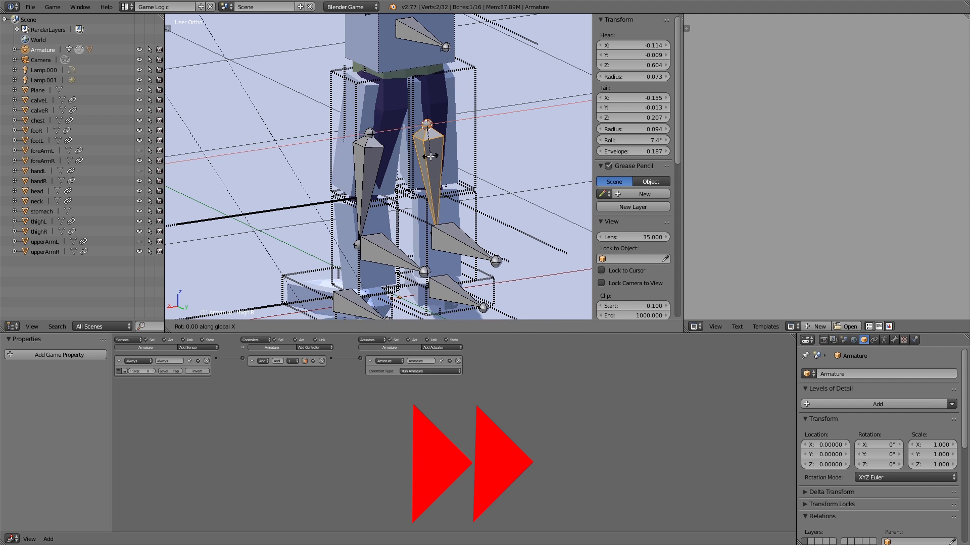
Set the thigh.R bone's roll to 0 and select that bone in Pose Mode.
left_click(653, 141)
type("0")
key("Return")
key("Tab")
right_click(470, 107)
scroll(470, 106, "down", 2)
scroll(469, 106, "down", 3)
middle_click_drag(470, 106, 401, 183)
scroll(401, 184, "up", 5)
right_click(403, 182)
key("Tab")
left_click(412, 229)
Add Copy Location and Copy Rotation constraints to the thigh.R bone, both targeting the thighR box.
left_click(893, 340)
left_click(903, 340)
left_click(825, 372)
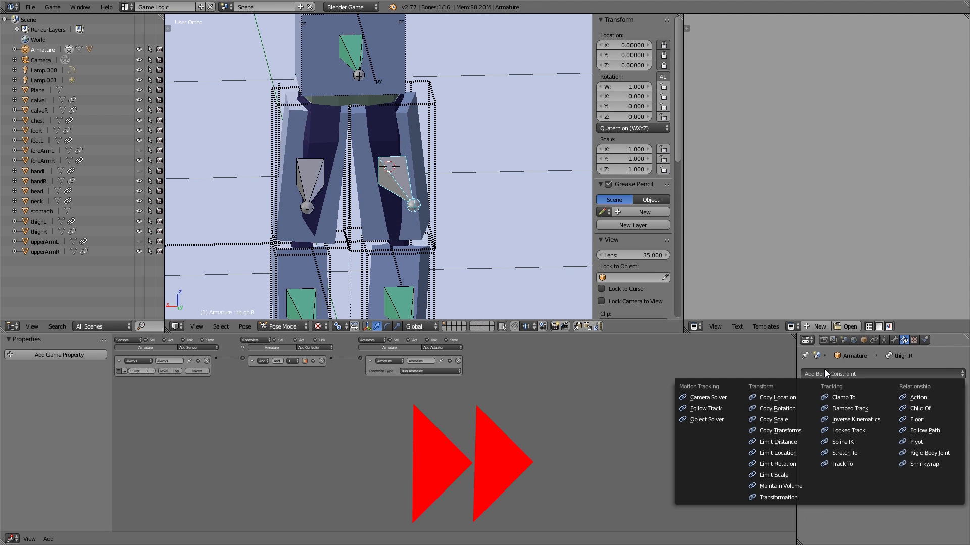
left_click(775, 399)
left_click(824, 373)
left_click(775, 410)
left_click(872, 411)
type("th")
left_click(864, 436)
type("th")
left_click(865, 372)
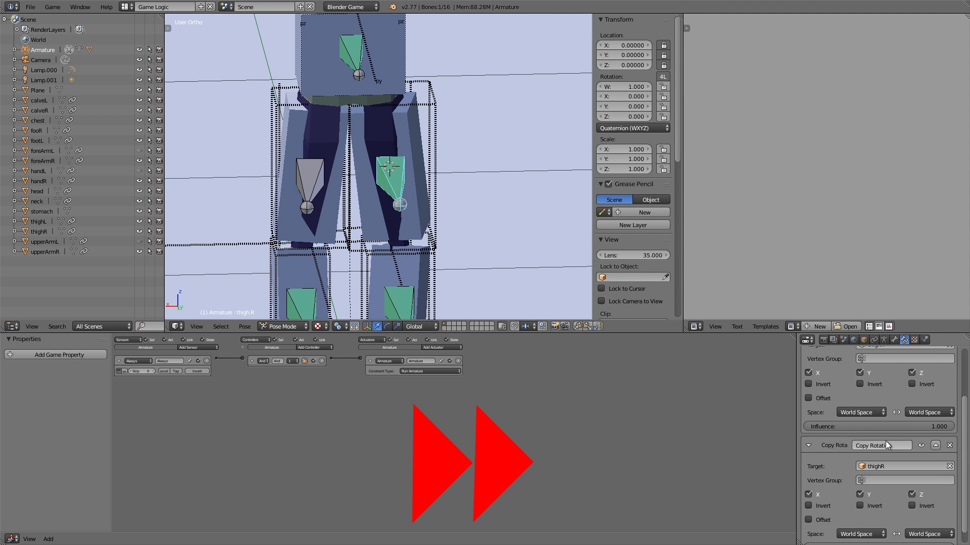
scroll(353, 182, "down", 3)
Give the thigh.L bone Copy Location and Copy Rotation constraints that both target the thighL box.
right_click(333, 183)
left_click(844, 374)
left_click(774, 399)
left_click(844, 374)
left_click(775, 410)
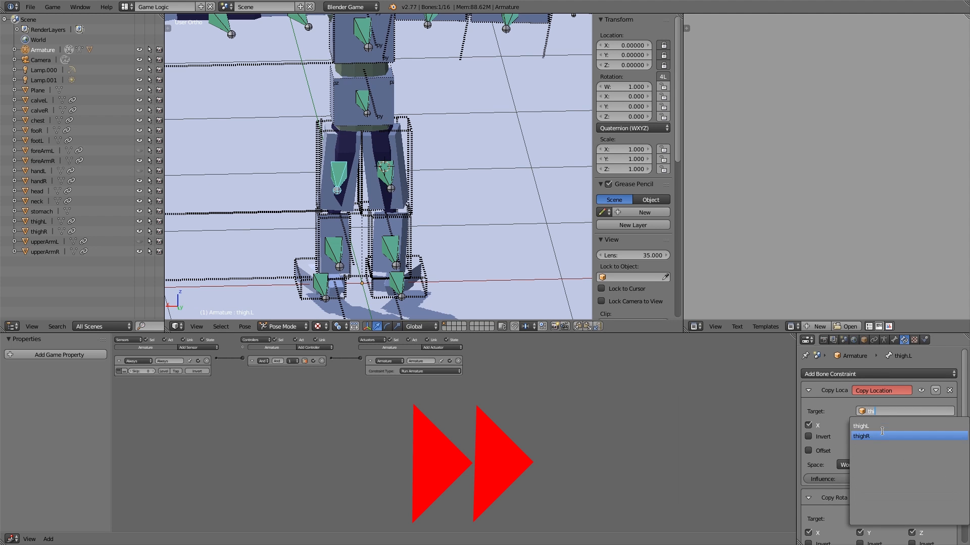
left_click(880, 426)
scroll(882, 454, "down", 2)
left_click(886, 503)
type("th")
left_click(872, 408)
Apply the current pose as the rest pose and return the armature to Object Mode.
scroll(386, 184, "up", 1)
key("ctrl+a")
left_click(414, 172)
scroll(414, 174, "down", 4)
middle_click_drag(415, 174, 469, 204)
key("ctrl+Tab")
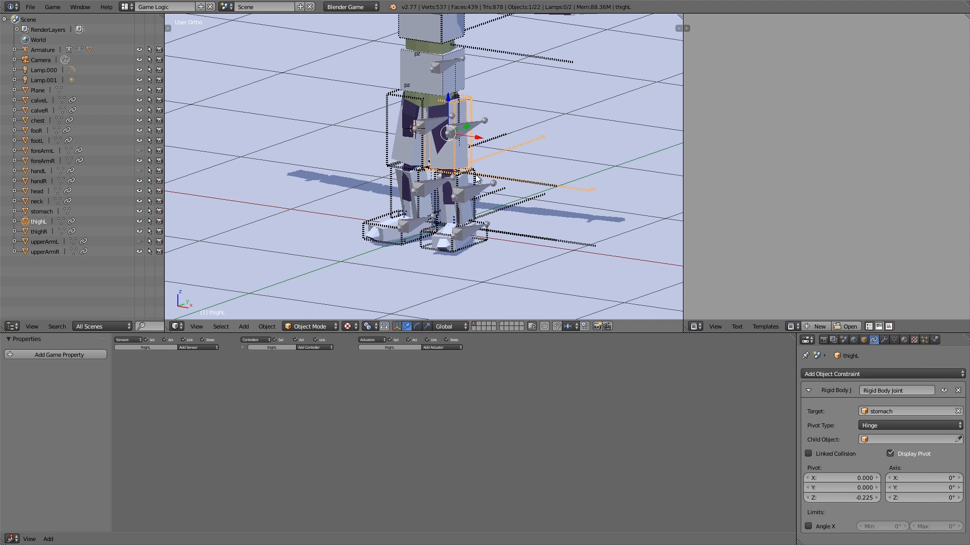
Run and stop the game to check how the ragdoll's legs behave.
scroll(475, 174, "down", 4)
key("p")
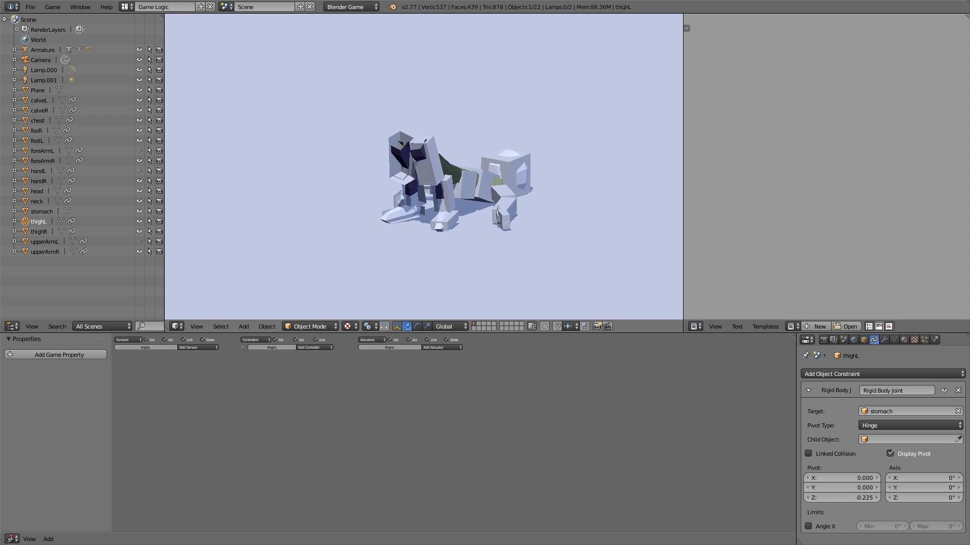
key("Escape")
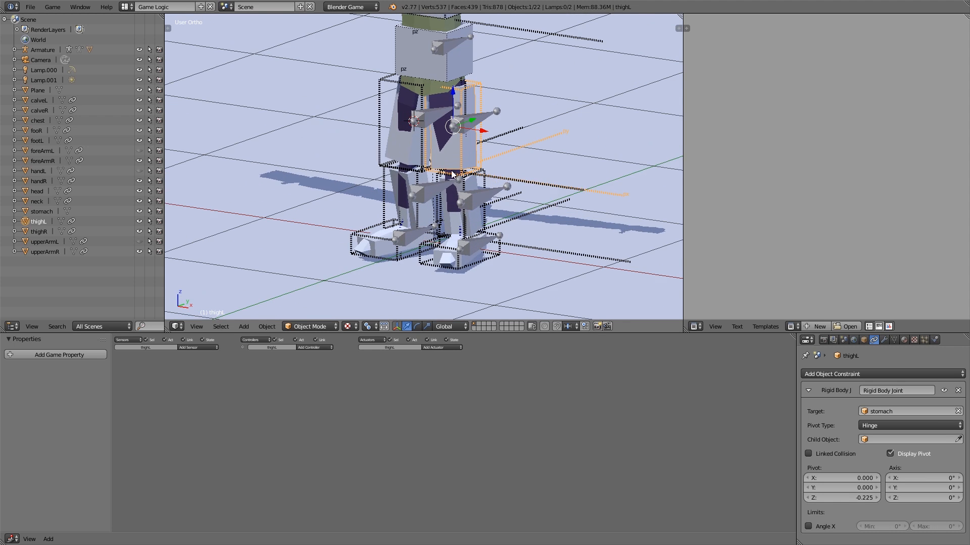
Set the hinge pivot Z to 0.225 on the thighL and thighR boxes.
scroll(456, 157, "up", 7)
middle_click_drag(413, 175, 438, 211)
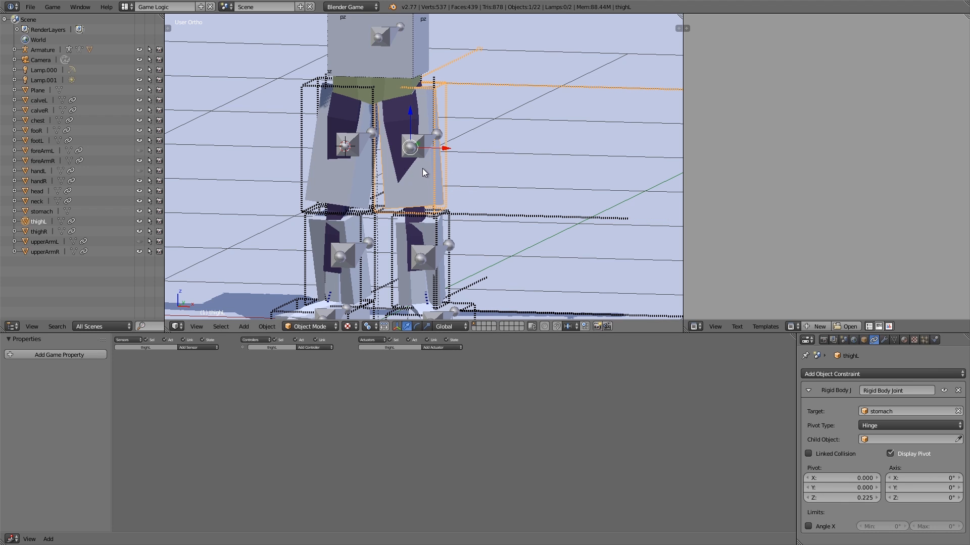
right_click(344, 89)
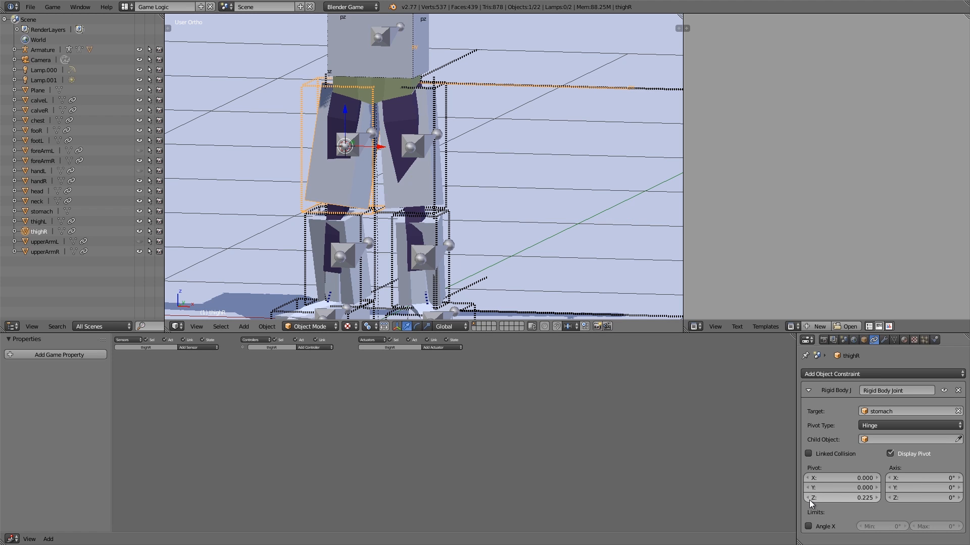
Set the rigid body joint's pivot Z to 0.175 on both calf boxes and 0.150 on both foot boxes.
right_click(445, 218)
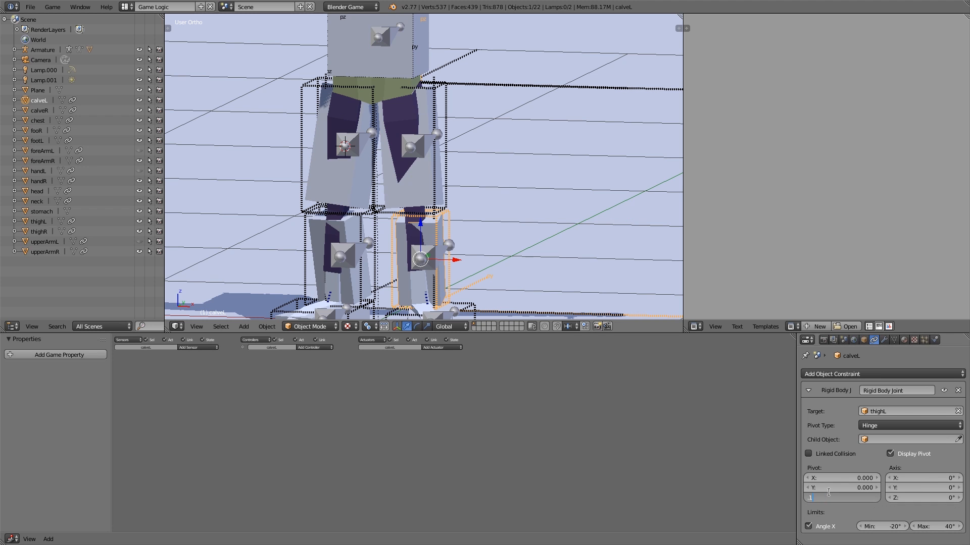
middle_click_drag(478, 265, 473, 177, "shift")
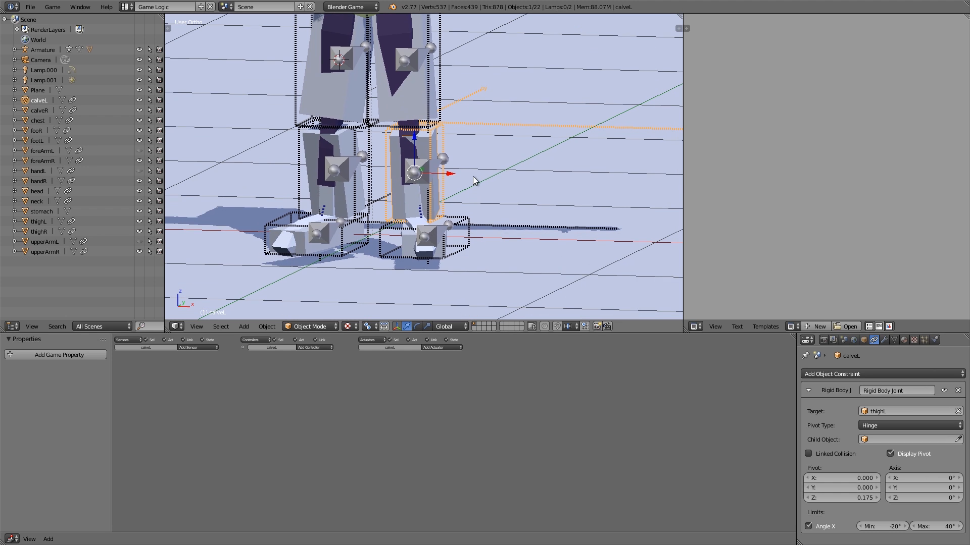
right_click(469, 211)
right_click(471, 224)
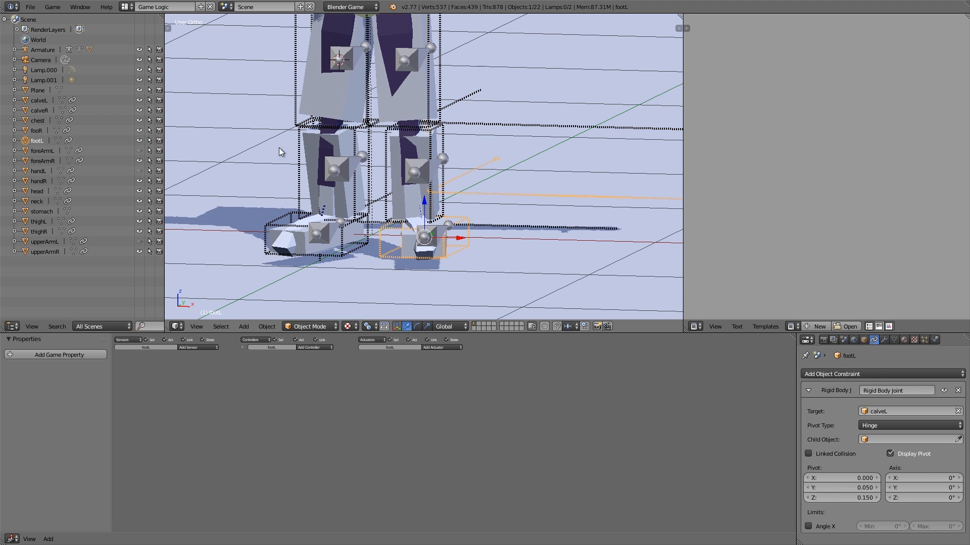
right_click(352, 239)
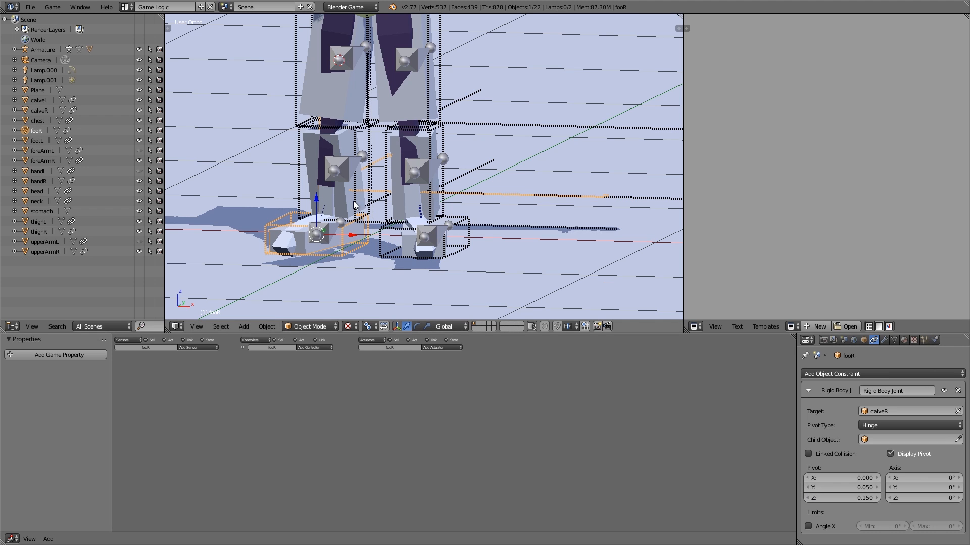
right_click(304, 170)
right_click(303, 185)
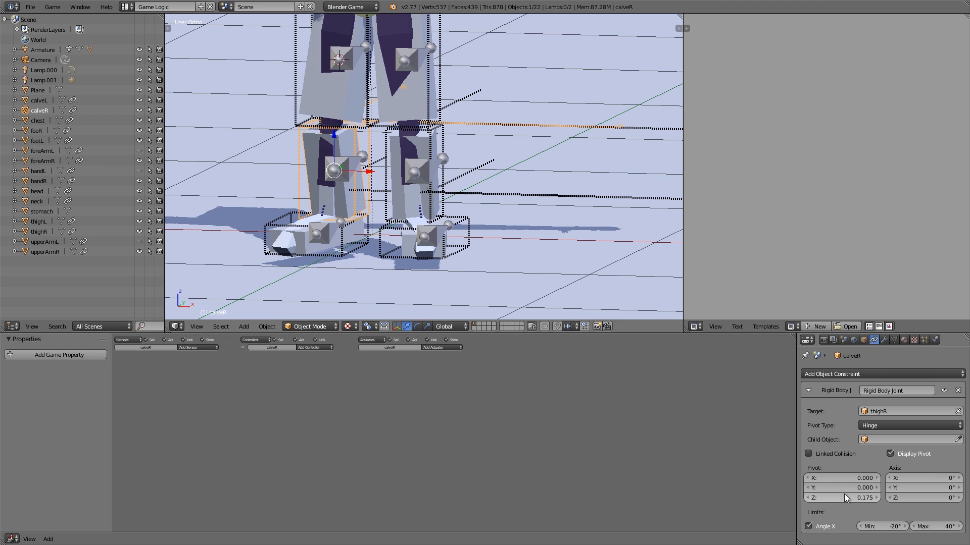
right_click(298, 118)
right_click(299, 118)
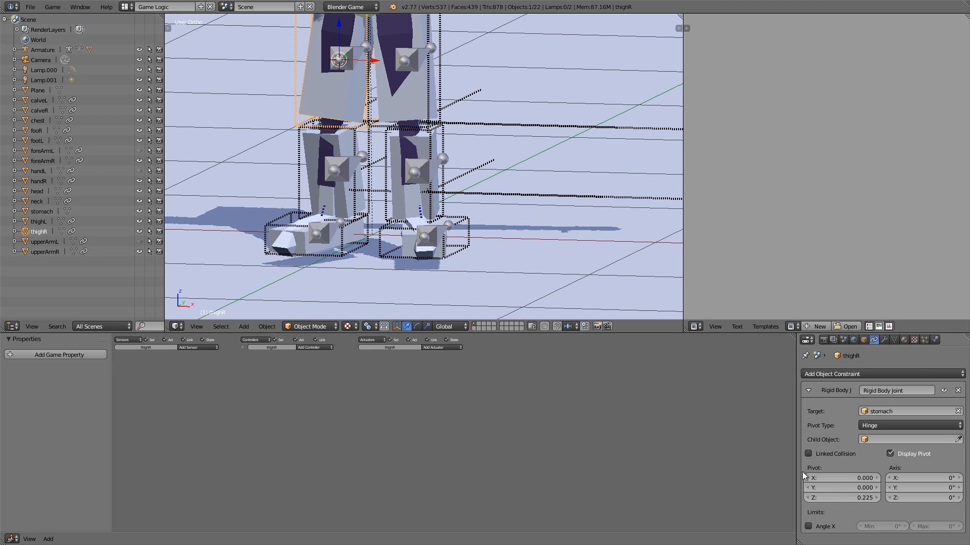
key("Escape")
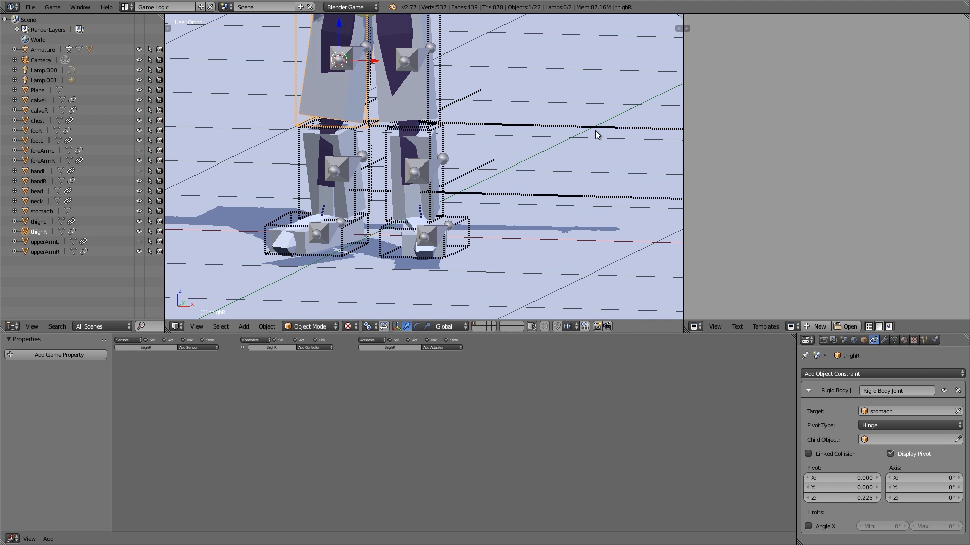
Run the game several times from different view angles to check the ragdoll with its corrected leg joints.
scroll(555, 144, "down", 6)
middle_click_drag(477, 185, 428, 175)
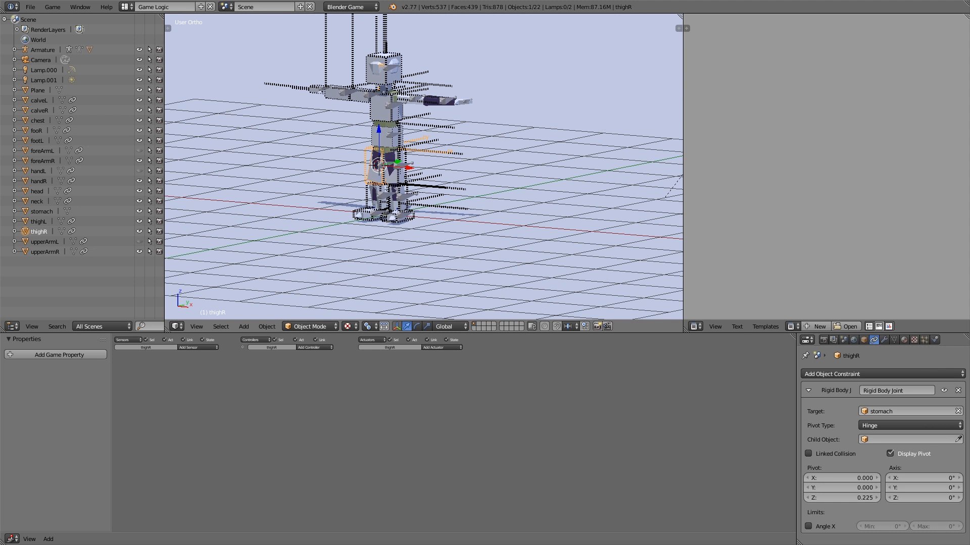
key("p")
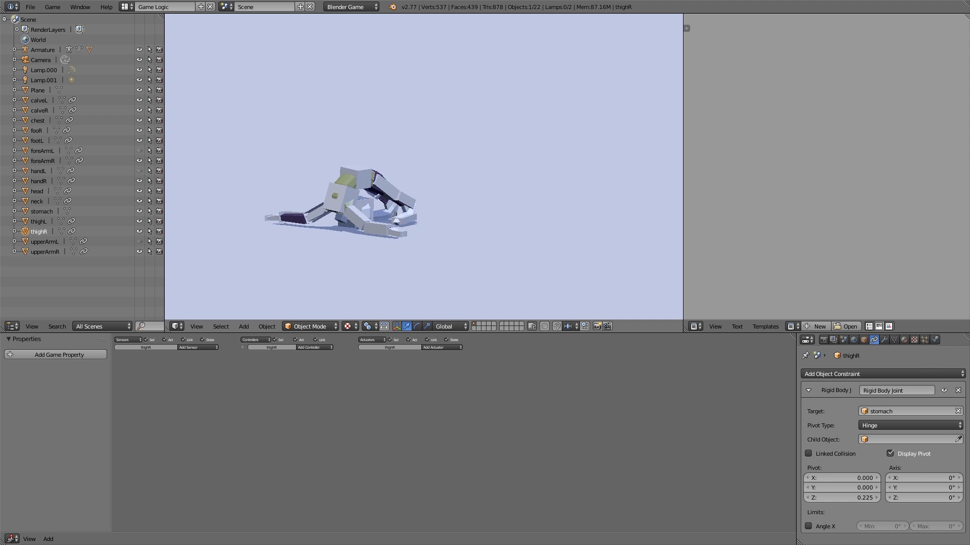
key("Escape")
middle_click_drag(446, 177, 358, 174)
key("p")
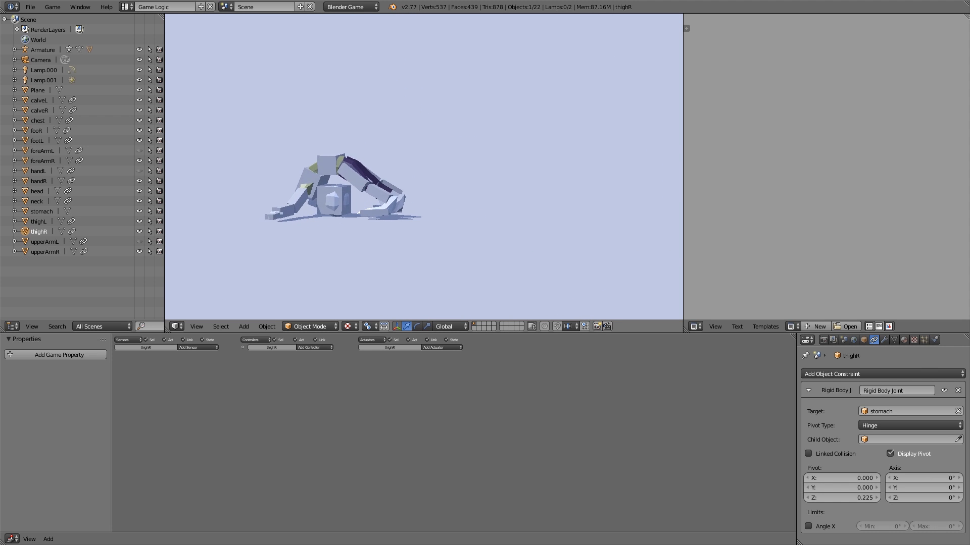
key("Escape")
key("p")
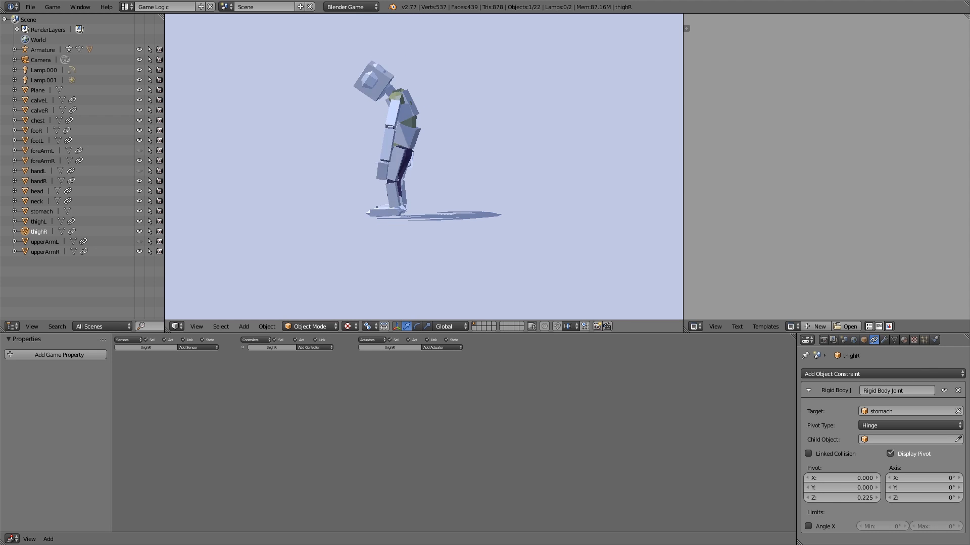
key("Escape")
Select the head box and set its physics mass to 0.5.
right_click(395, 65)
right_click(394, 65)
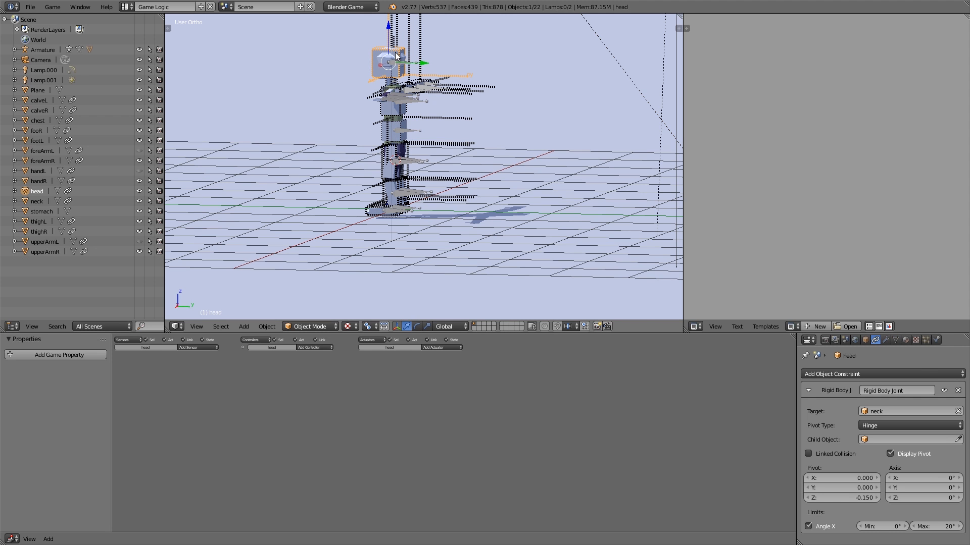
left_click(936, 339)
scroll(853, 434, "down", 3)
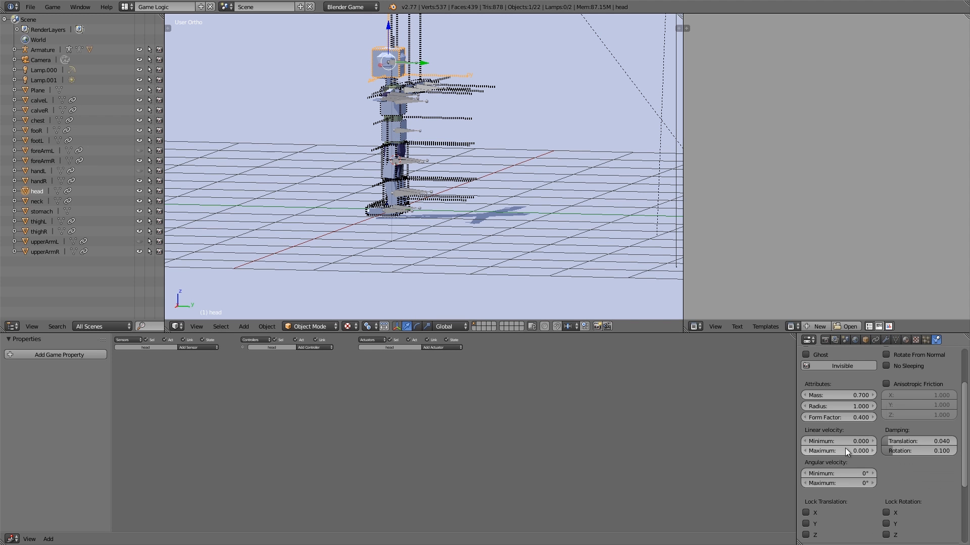
left_click(830, 392)
type(".5")
key("Return")
Run the game again from different angles to check the fall with the lighter head.
key("p")
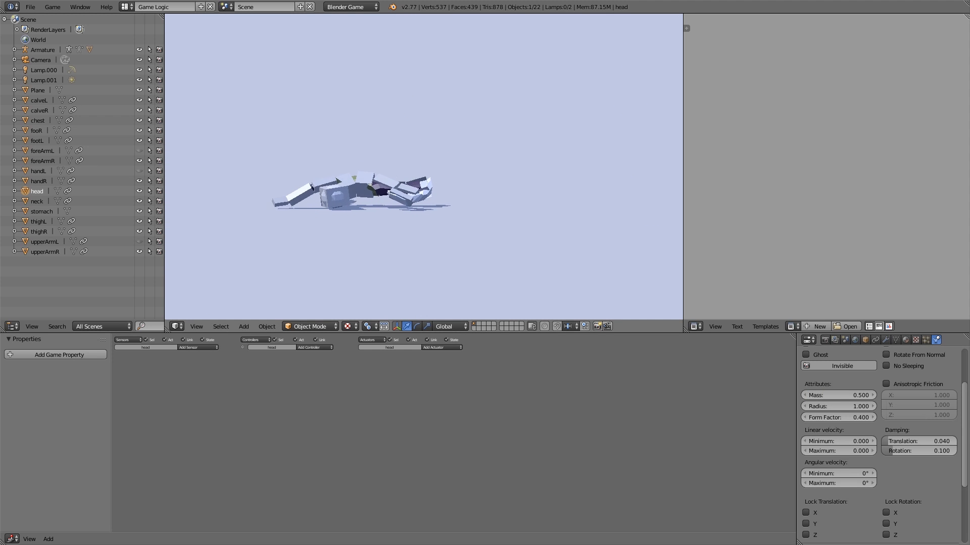
key("Escape")
key("p")
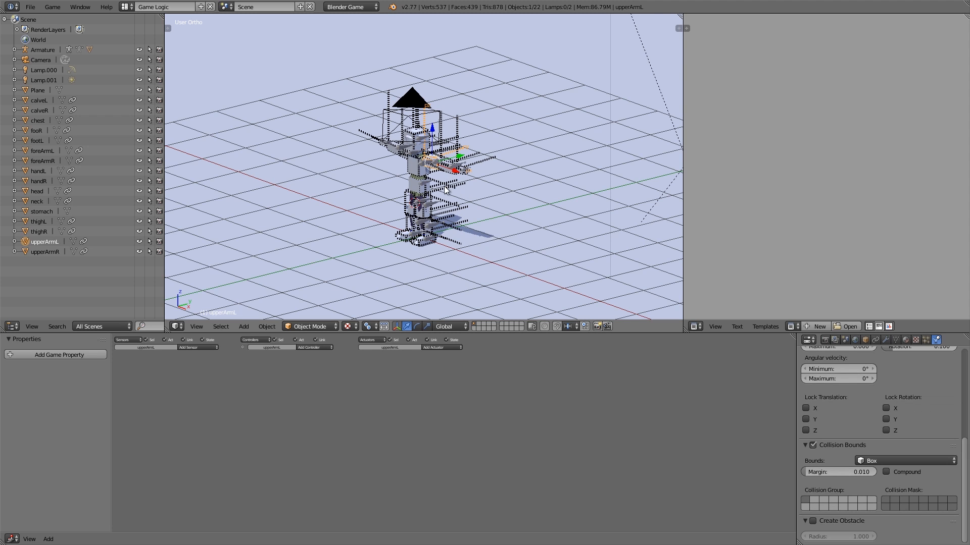
middle_click_drag(400, 185, 333, 202)
key("p")
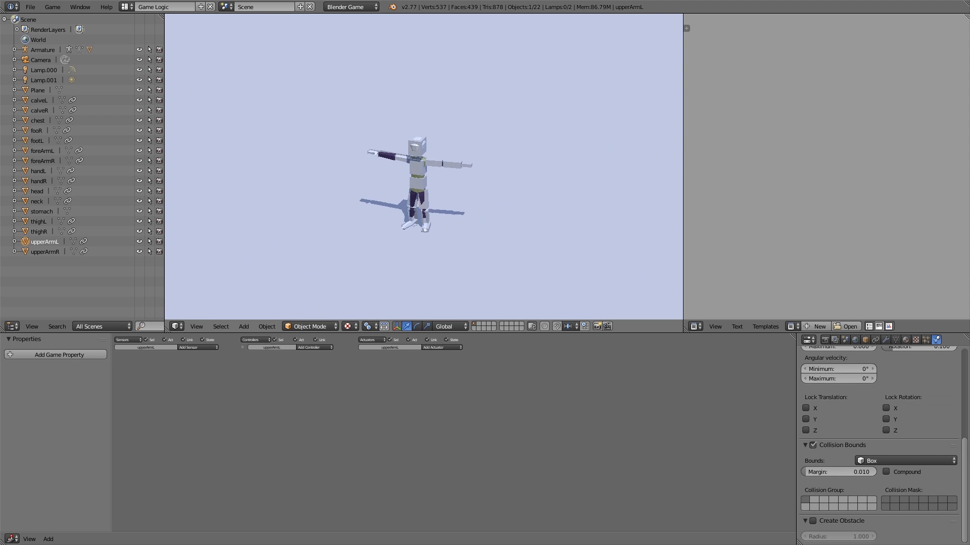
key("Escape")
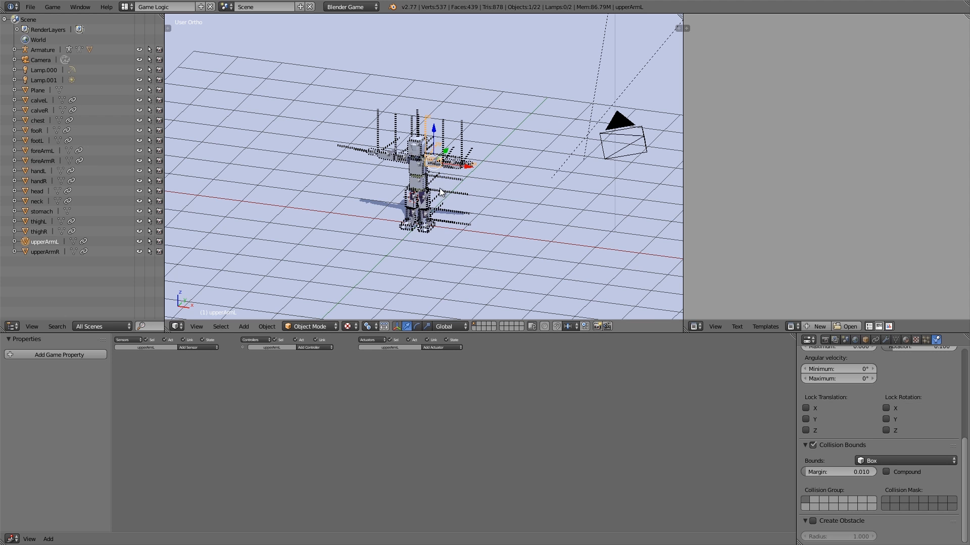
Disable rendering for all the ragdoll boxes, keeping the camera, both lamps and the plane renderable.
scroll(427, 194, "up", 2)
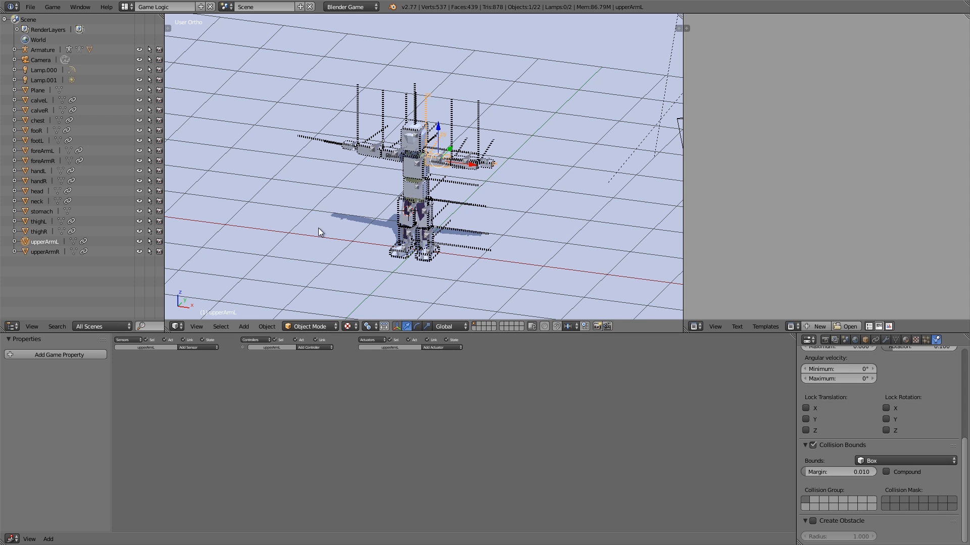
left_click(160, 252)
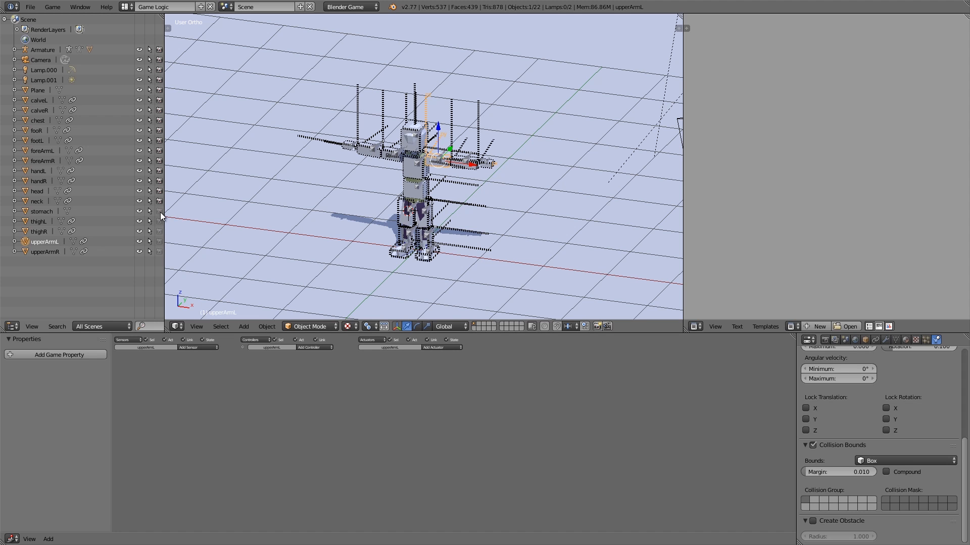
left_click(160, 201)
left_click(160, 191)
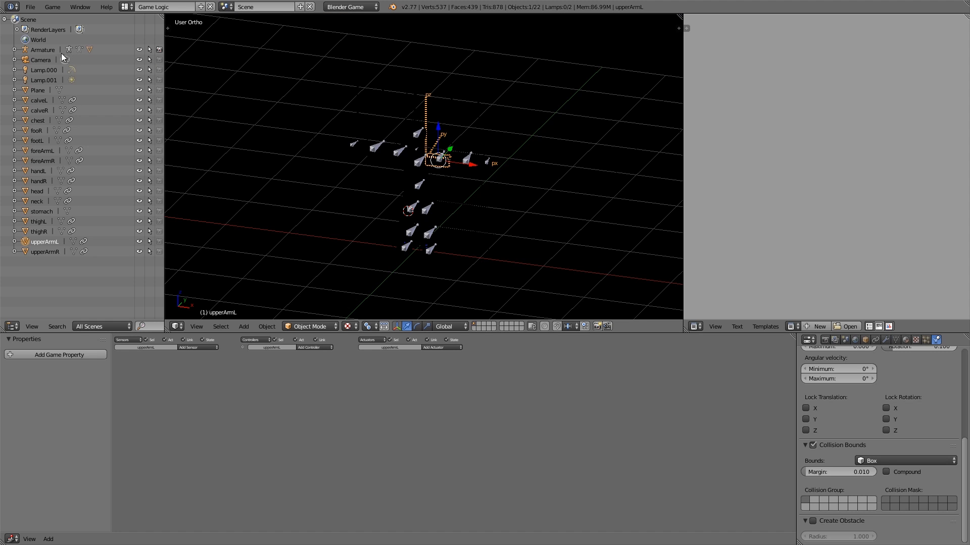
left_click_drag(159, 60, 160, 81)
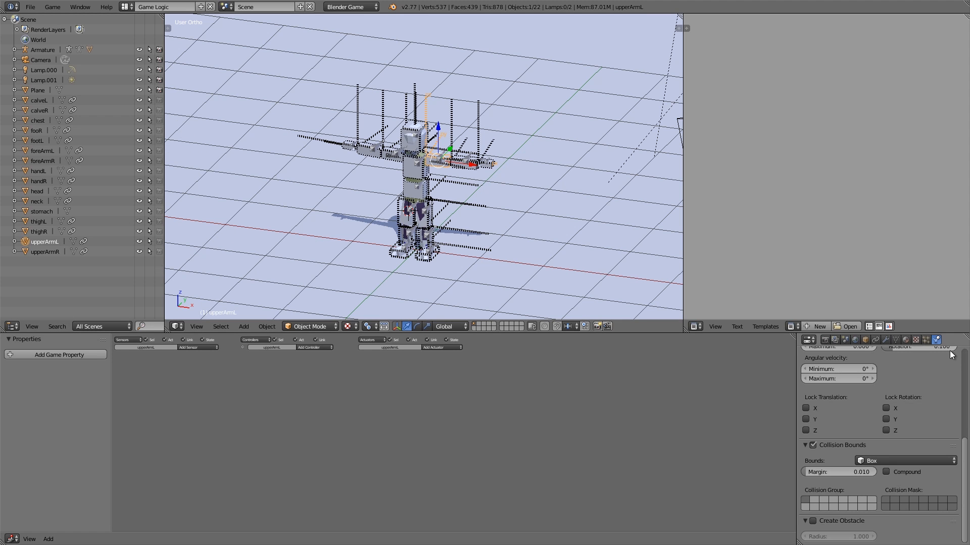
Run the game from several angles to examine how the character mesh deforms without the boxes rendered.
scroll(908, 381, "up", 8)
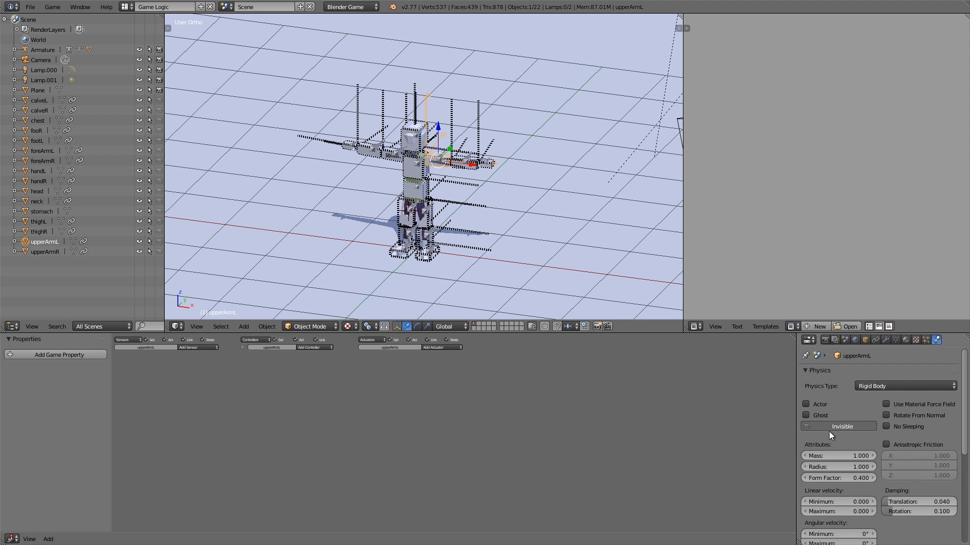
scroll(417, 201, "down", 2)
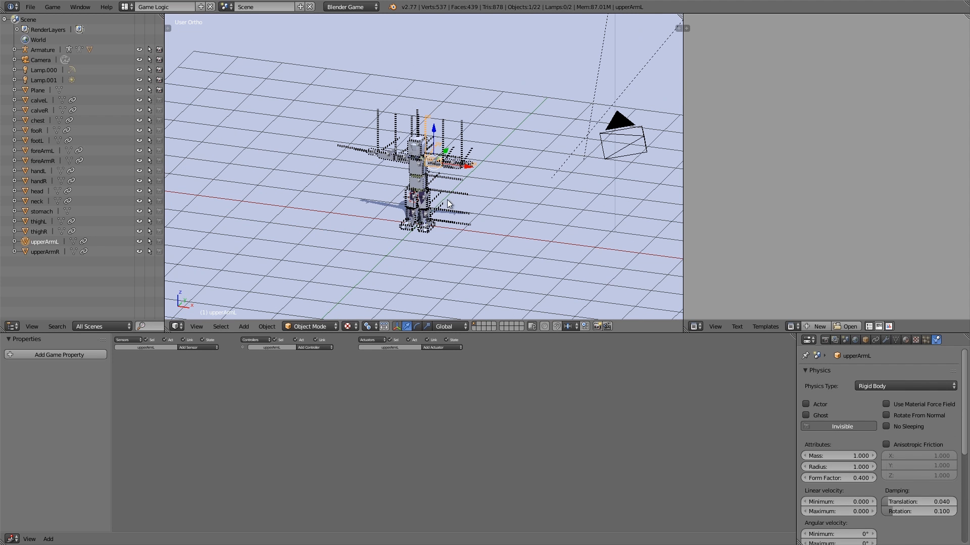
key("p")
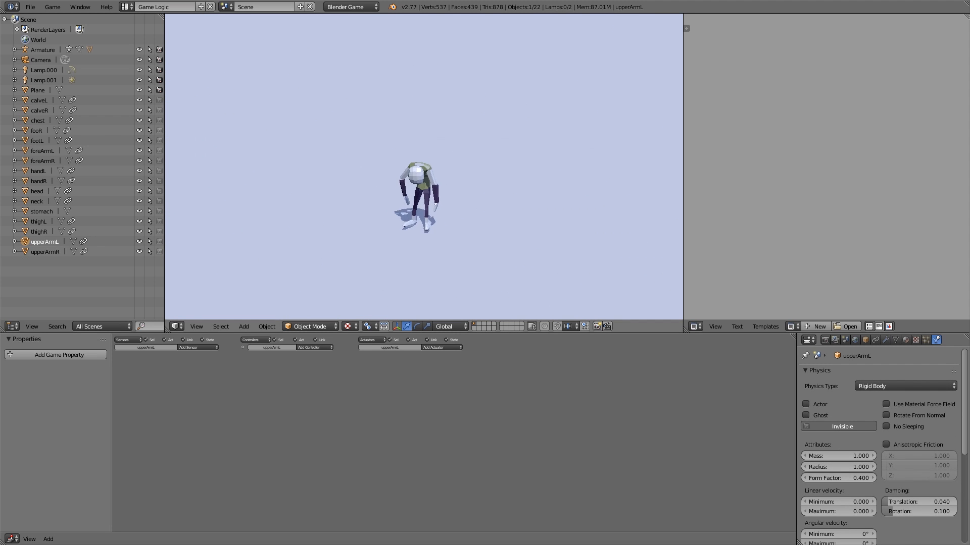
key("Escape")
scroll(384, 185, "up", 2)
middle_click_drag(384, 185, 487, 186)
key("p")
key("Escape")
right_click(453, 177)
key("p")
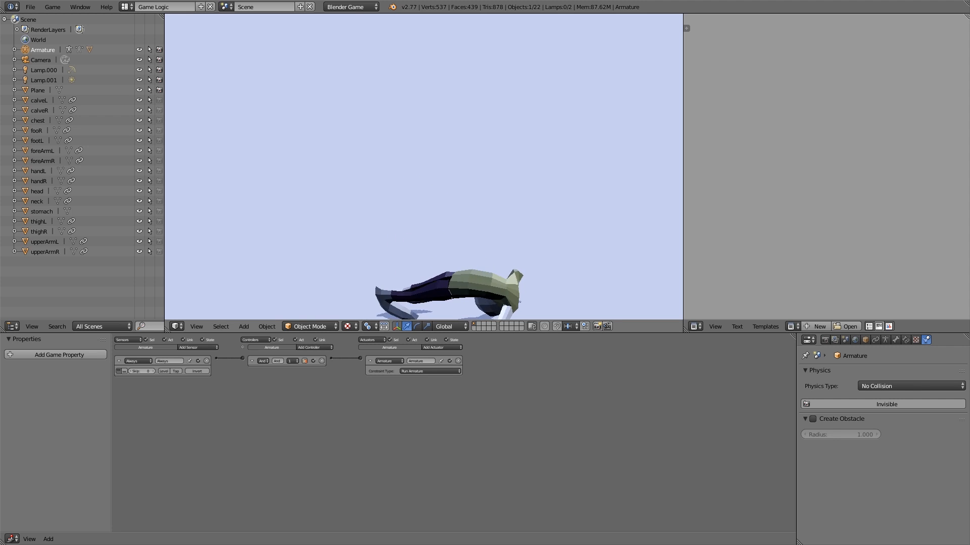
key("Escape")
Put the character mesh into Edit Mode around the neck opening, with no vertices selected.
middle_click_drag(453, 178, 414, 158)
scroll(413, 158, "up", 10)
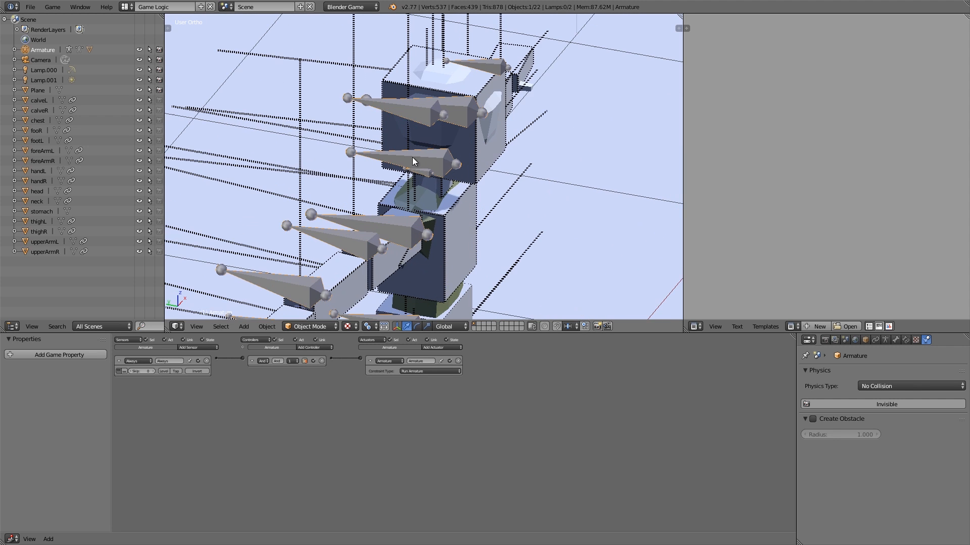
right_click(532, 209)
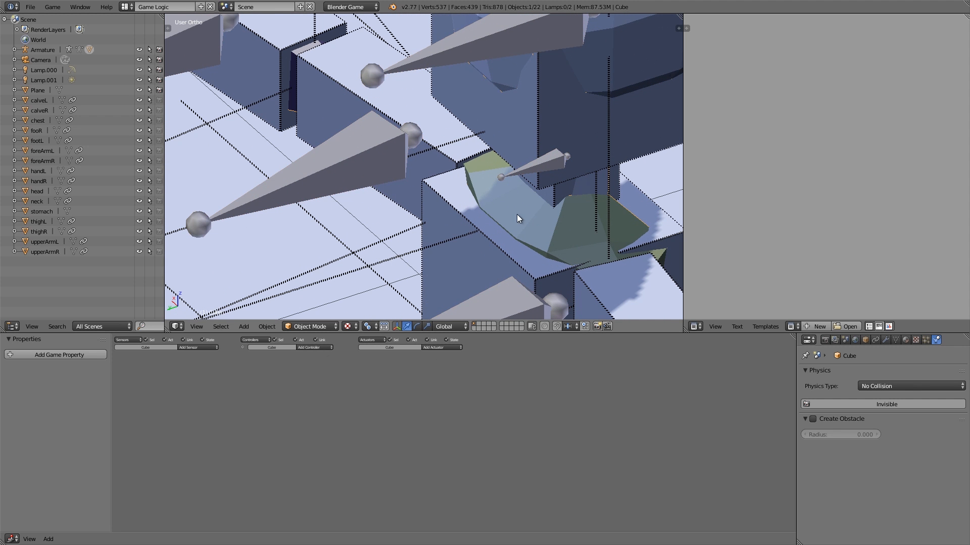
scroll(494, 202, "down", 3)
key("Tab")
left_click(530, 189)
scroll(505, 177, "down", 2)
middle_click_drag(488, 171, 483, 168, "shift")
scroll(483, 168, "up", 6)
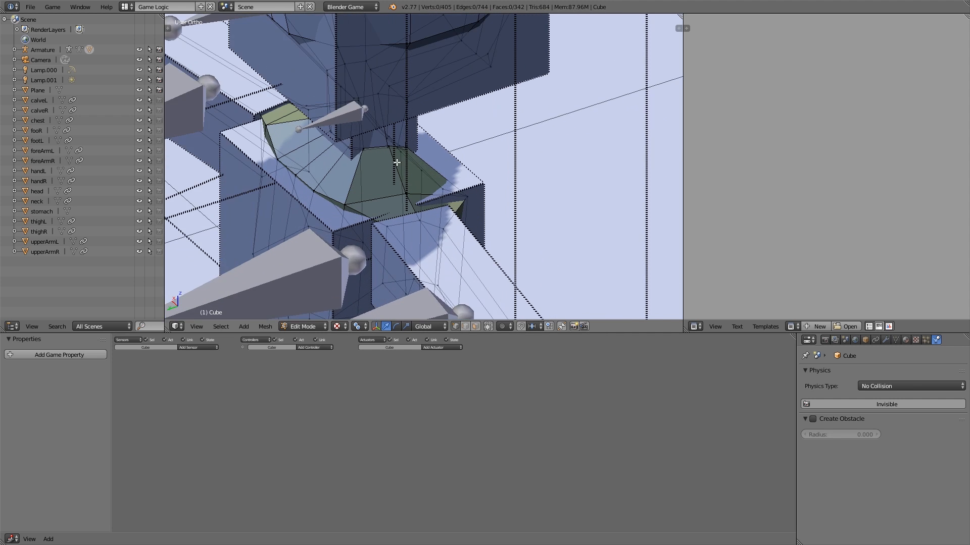
scroll(379, 176, "up", 2)
key("a")
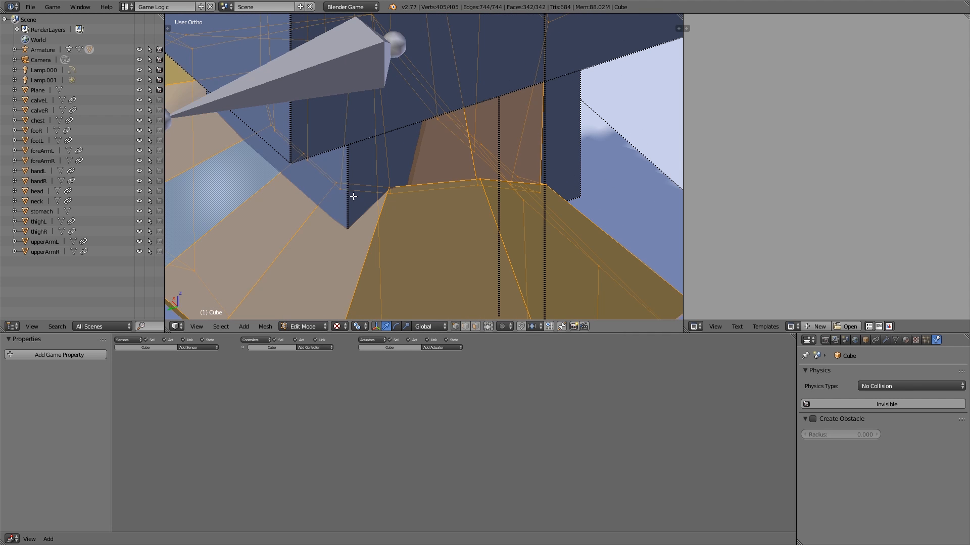
key("a")
Merge the first three pairs of overlapping vertices along the neckline of the character mesh, each at center.
right_click(333, 181)
key("alt+m")
left_click(351, 188)
right_click(389, 189, "shift")
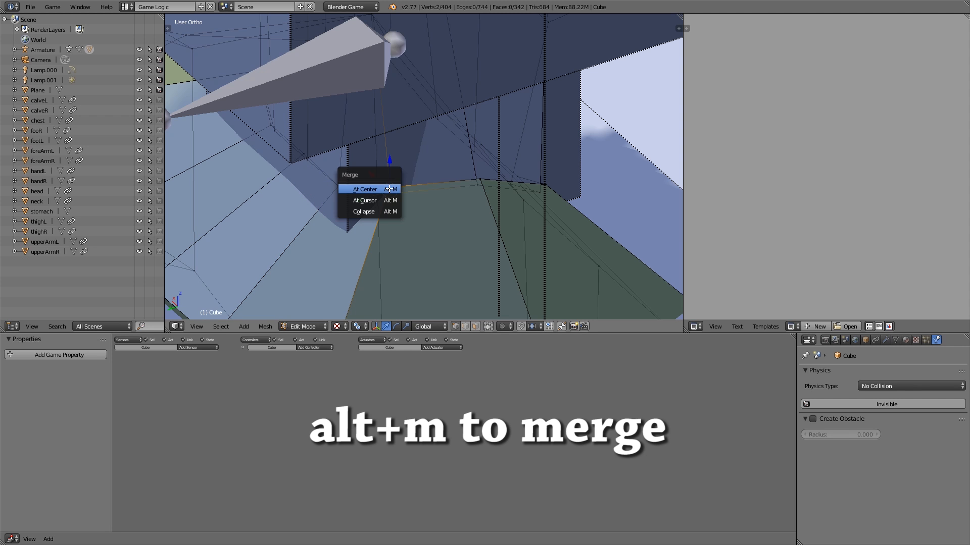
key("alt+m")
left_click(476, 183)
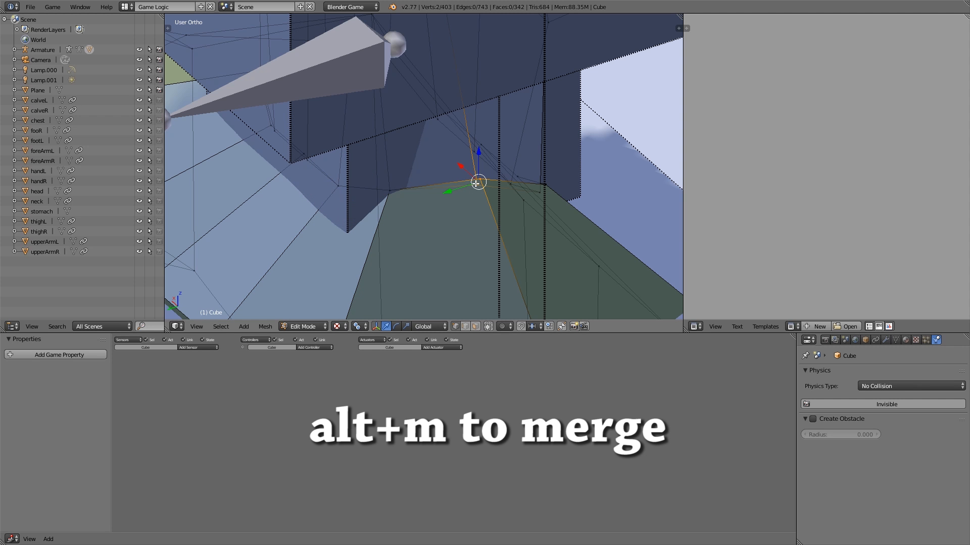
key("alt+m")
left_click(476, 184)
Circle-select the next overlapping vertex pair further around the neckline and merge it at center.
scroll(477, 185, "down", 3)
middle_click_drag(484, 186, 413, 188)
scroll(413, 188, "up", 3)
middle_click_drag(251, 160, 350, 181, "shift")
key("a")
key("c")
scroll(306, 174, "up", 2)
left_click(317, 175)
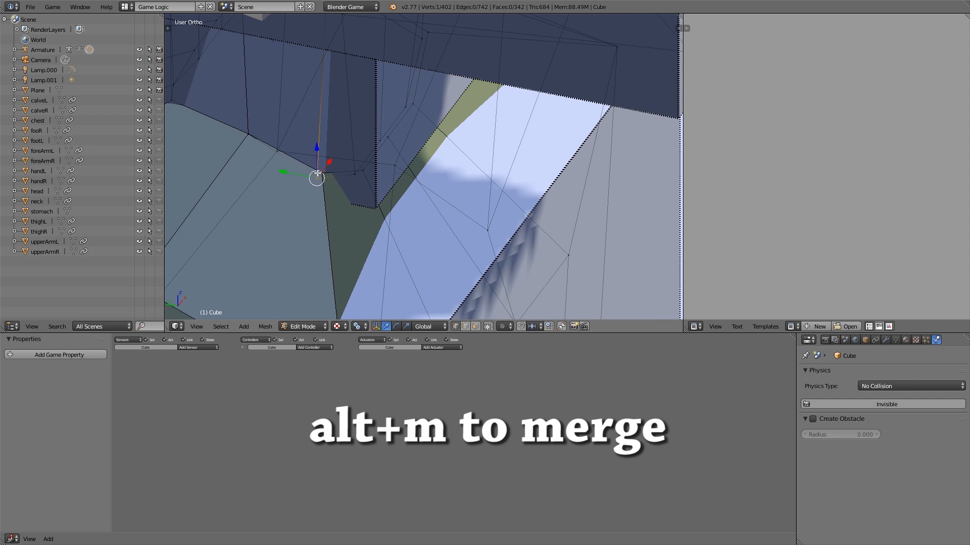
left_click(320, 173)
key("alt+m")
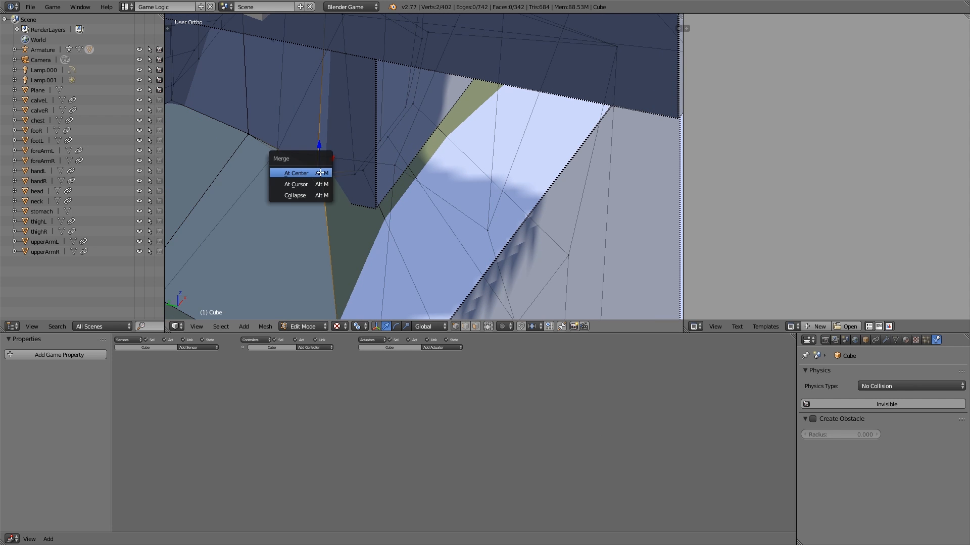
left_click(322, 174)
scroll(390, 167, "down", 1)
Merge three more overlapping vertex pairs around the neckline, circle-selecting each pair and merging it at center.
middle_click_drag(392, 166, 357, 170)
middle_click_drag(294, 144, 397, 204, "shift")
scroll(397, 204, "up", 1)
key("a")
key("c")
left_click(427, 153)
key("alt+m")
left_click(426, 153)
key("a")
key("c")
left_click(369, 179)
key("alt+m")
left_click(370, 179)
key("a")
key("c")
left_click(488, 127)
key("alt+m")
left_click(488, 129)
Continue around the neck seam and merge the following two overlapping vertex pairs at center.
scroll(535, 129, "down", 2)
middle_click_drag(543, 130, 464, 160)
scroll(462, 159, "up", 1)
key("a")
key("c")
left_click(439, 142)
key("alt+m")
left_click(439, 143)
middle_click_drag(539, 149, 488, 157)
scroll(506, 219, "up", 1)
key("a")
key("c")
left_click(507, 229)
key("alt+m")
left_click(509, 228)
Merge the remaining overlapping vertices of the neck seam at center and return to Object Mode.
scroll(543, 222, "down", 2)
scroll(488, 157, "up", 2)
key("a")
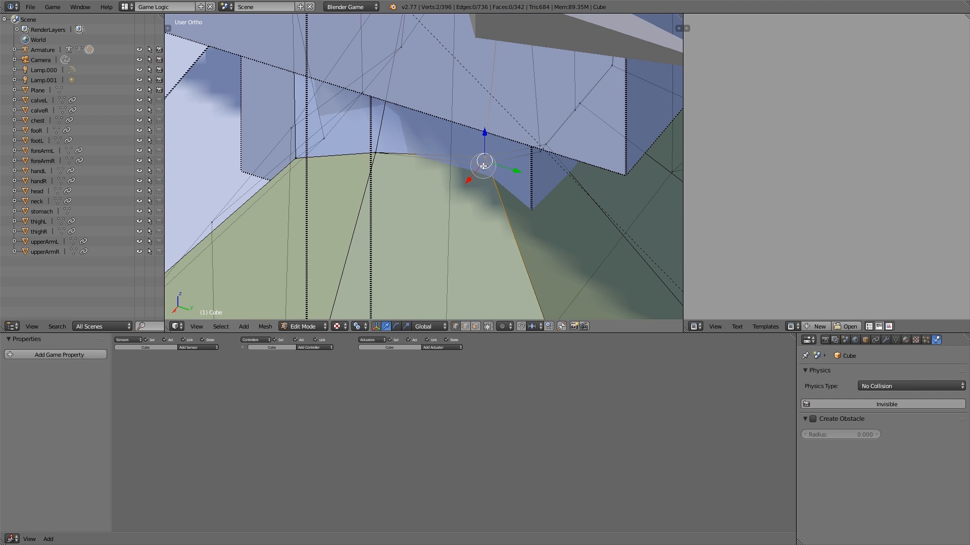
key("alt+m")
left_click(484, 166)
scroll(520, 172, "down", 1)
middle_click_drag(542, 175, 493, 179)
scroll(494, 180, "up", 2)
key("a")
key("c")
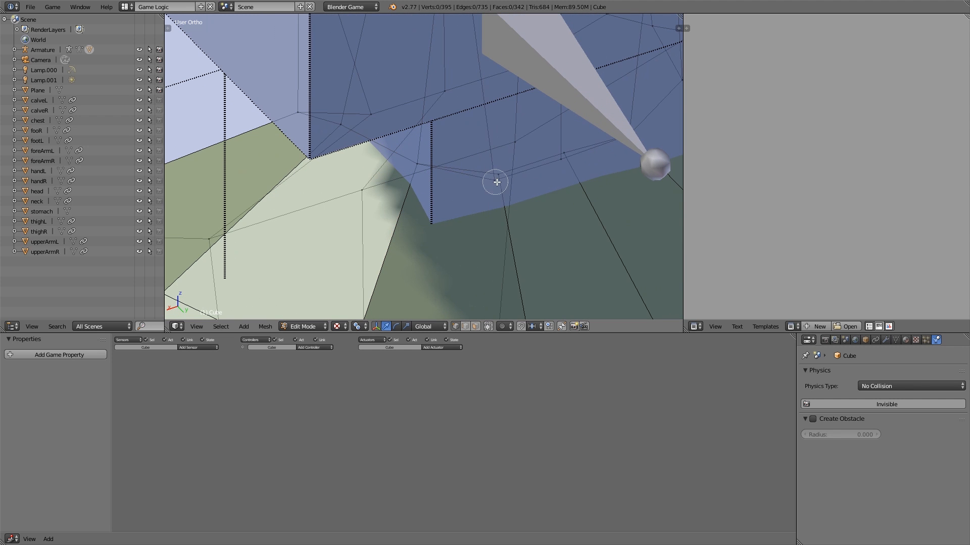
left_click(499, 179)
scroll(499, 179, "down", 2)
middle_click_drag(492, 181, 477, 163)
scroll(482, 184, "up", 2)
key("alt+m")
left_click(492, 171)
scroll(492, 171, "down", 2)
scroll(510, 169, "up", 2)
scroll(510, 169, "down", 2)
scroll(425, 169, "down", 2)
key("Tab")
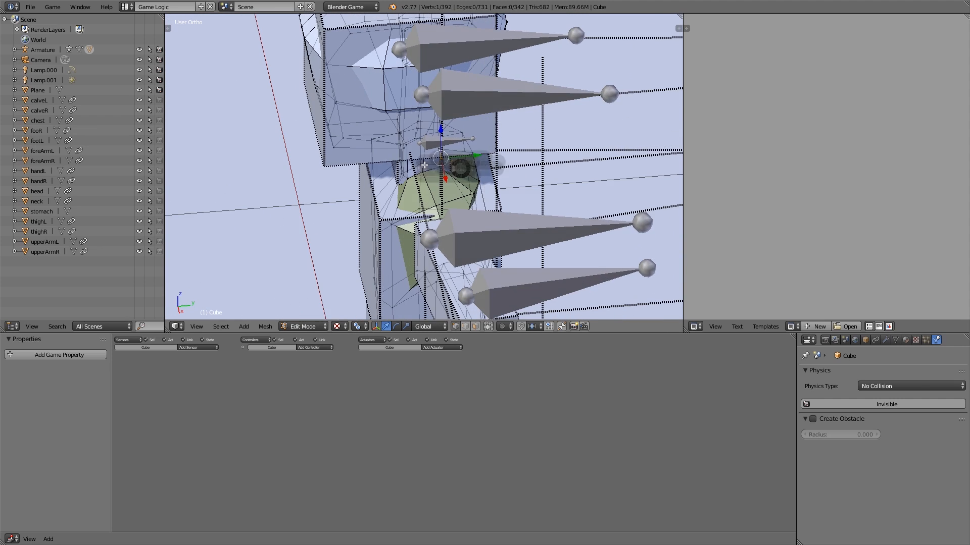
Run the game from different angles to check how the neck deforms with the merged vertices.
scroll(406, 165, "down", 5)
middle_click_drag(407, 165, 464, 152)
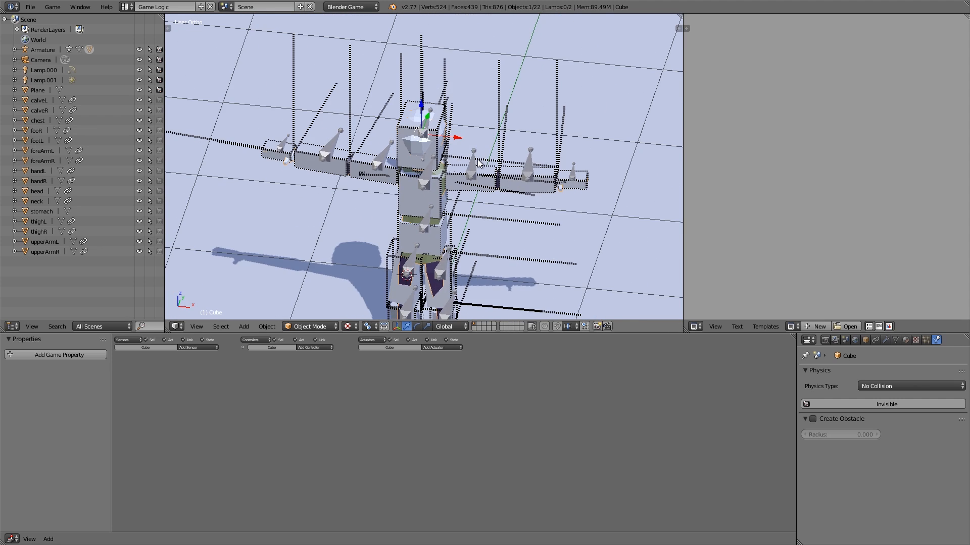
key("p")
key("Escape")
middle_click_drag(438, 157, 521, 162)
key("p")
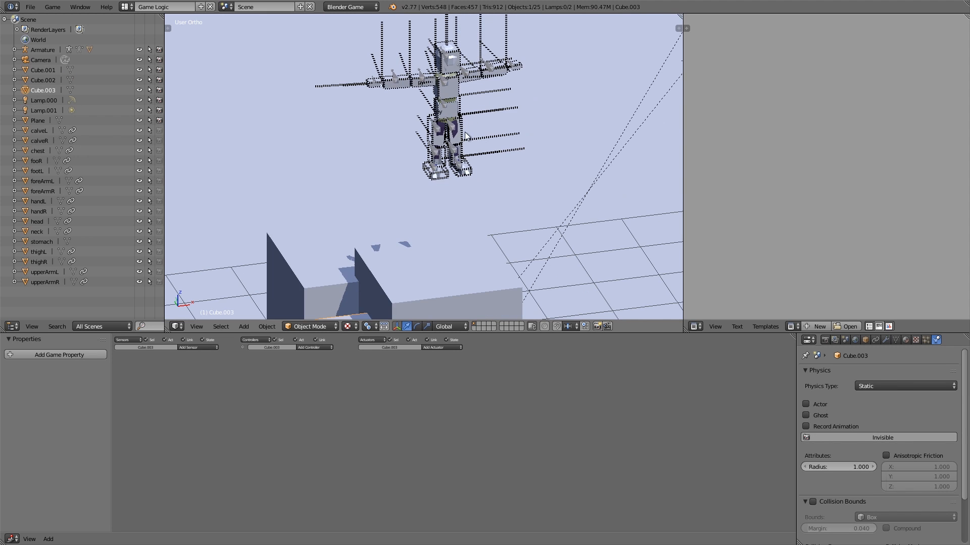
Set the collision bounds margin of both foot boxes to 0.04.
middle_click_drag(466, 136, 437, 159)
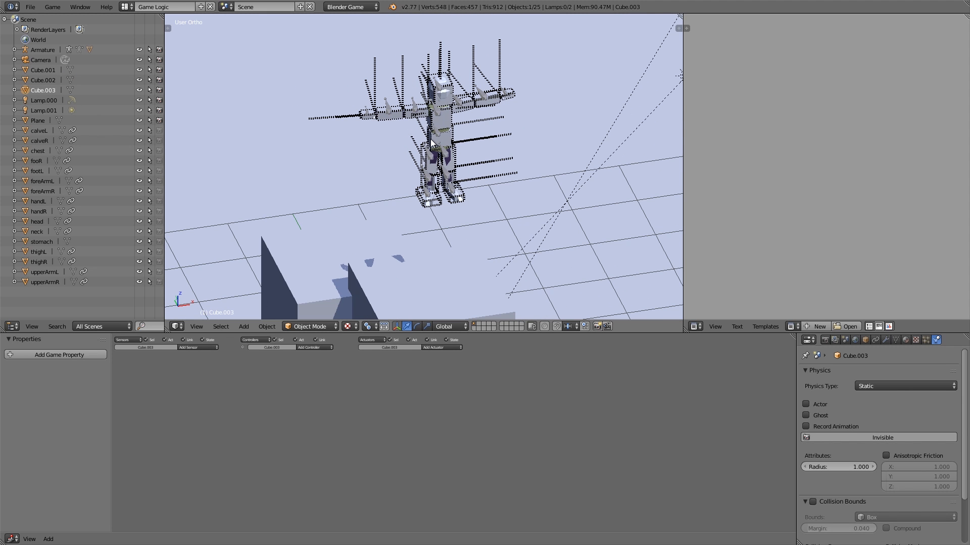
scroll(396, 129, "up", 2)
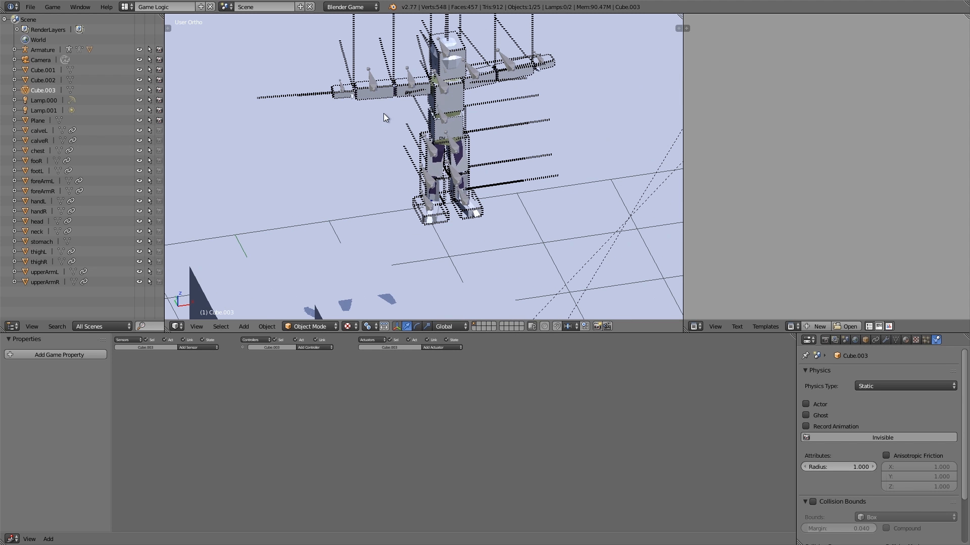
middle_click_drag(419, 205, 414, 211)
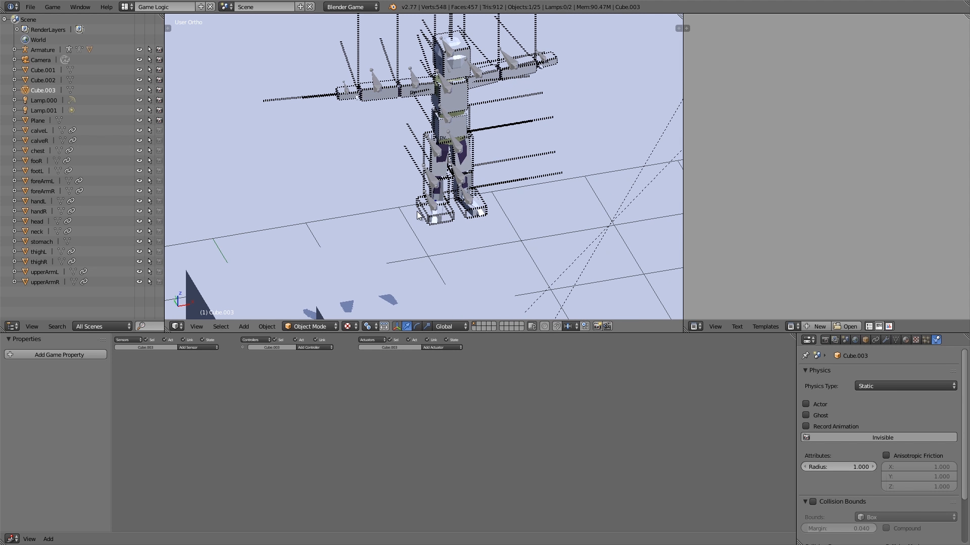
scroll(475, 229, "up", 4)
middle_click_drag(482, 247, 476, 210, "shift")
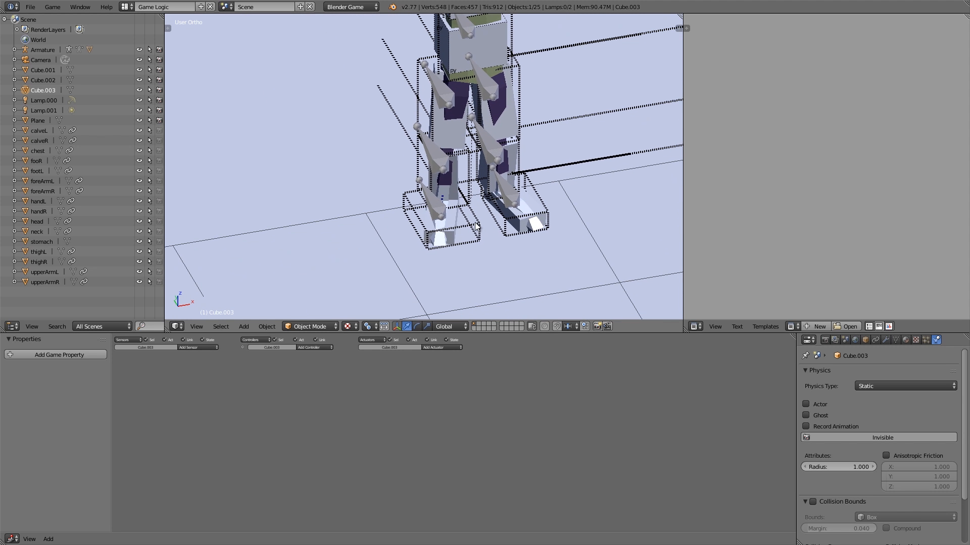
right_click(475, 219)
scroll(829, 437, "down", 8)
left_click(828, 471)
left_click(831, 472)
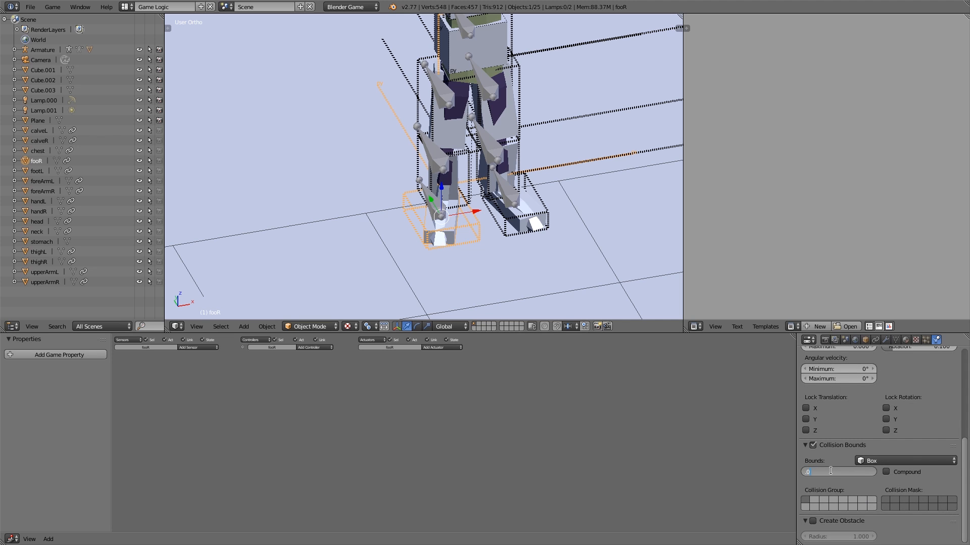
scroll(526, 149, "down", 2)
right_click(492, 199)
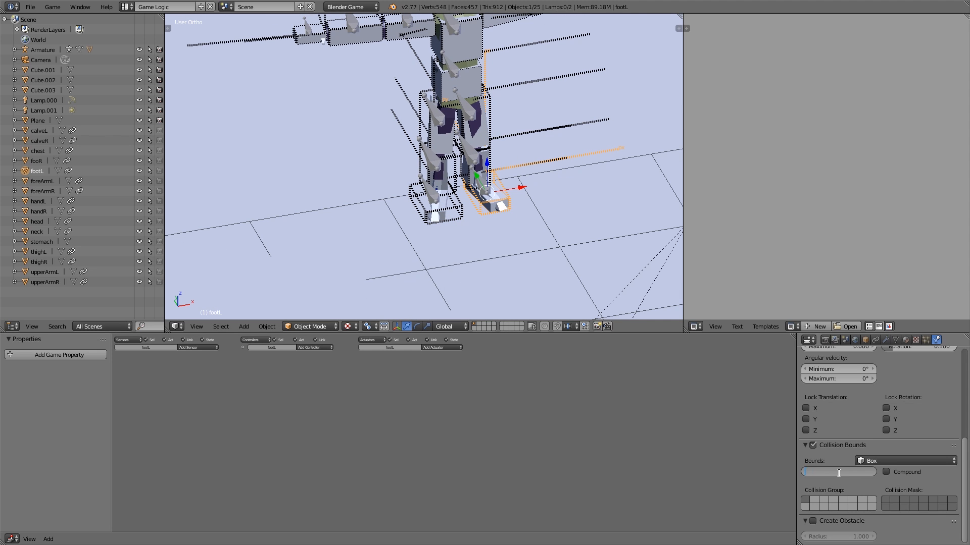
scroll(438, 39, "down", 2)
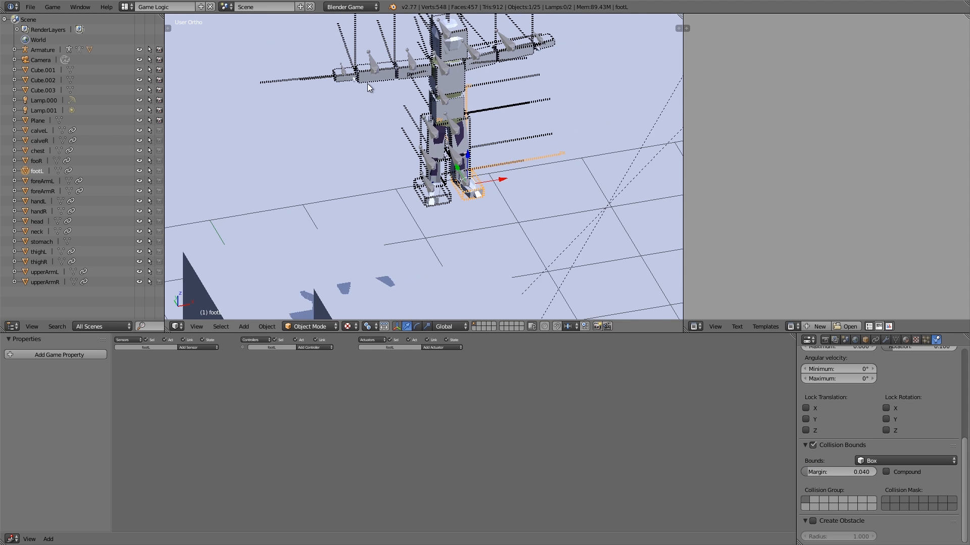
Set the collision bounds margin of both hand boxes to 0.04.
middle_click_drag(353, 81, 349, 122, "shift")
right_click(344, 120)
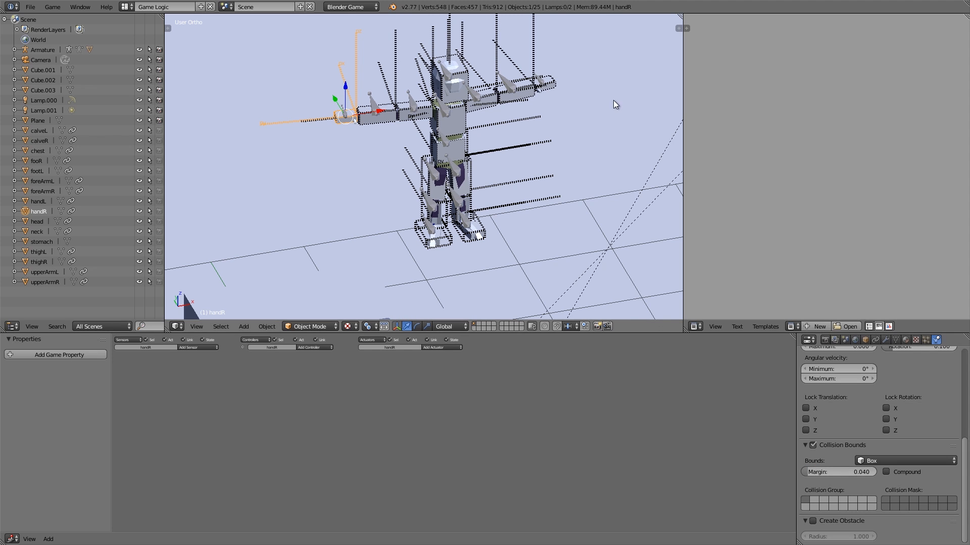
right_click(560, 85)
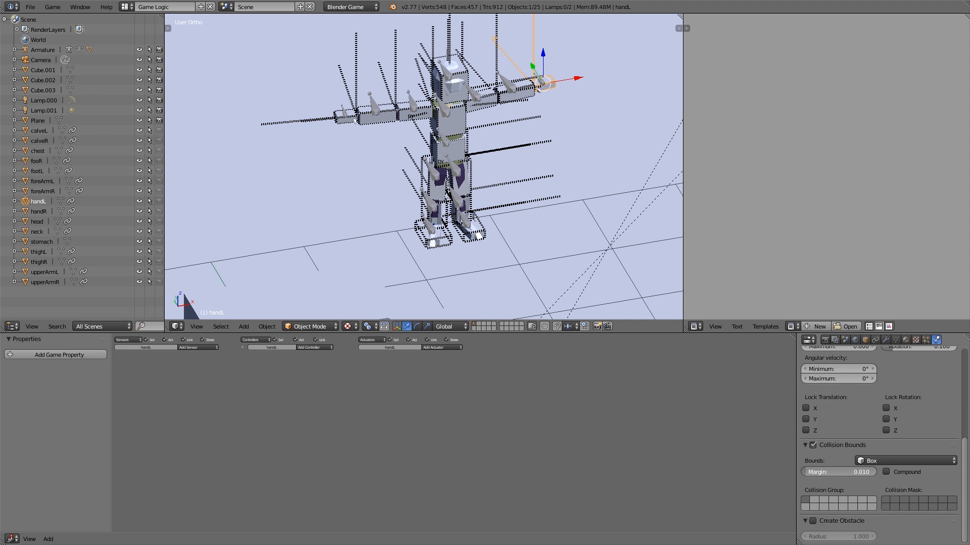
key("Return")
Run the game to examine how the ragdoll lands on the cubes with the new margins.
scroll(488, 127, "down", 3)
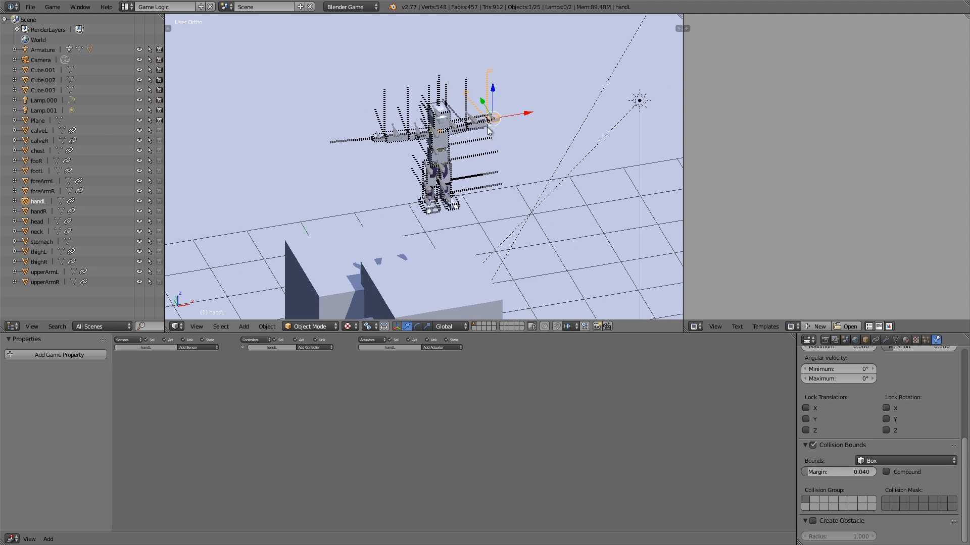
middle_click_drag(485, 182, 505, 180)
scroll(506, 179, "down", 1)
key("p")
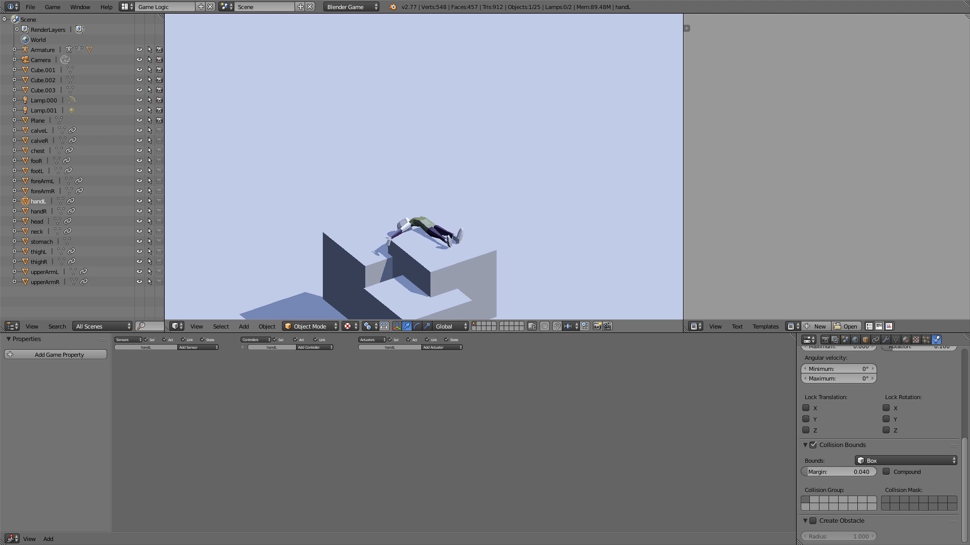
key("Escape")
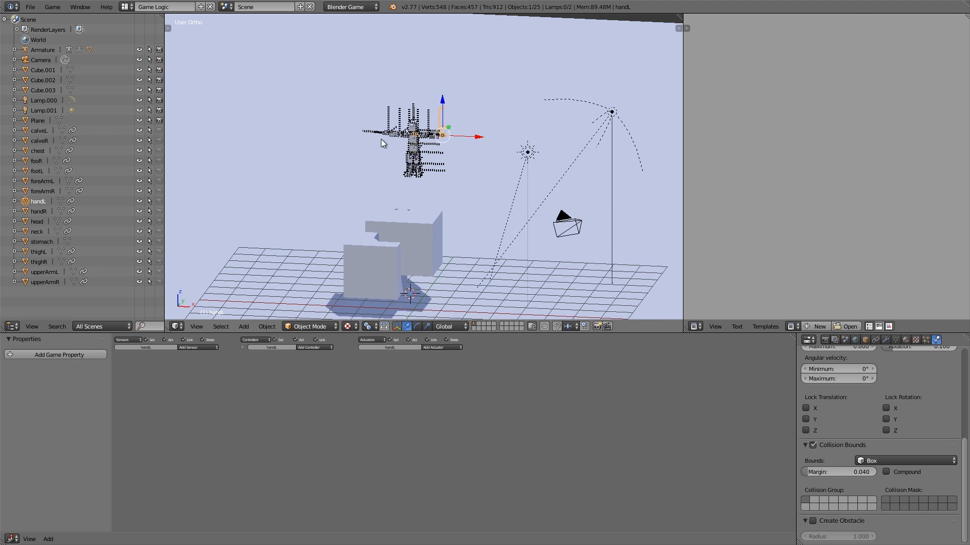
Box-select the whole ragdoll in wireframe display and duplicate it twice, placing both copies above the original.
key("z")
left_click(481, 125)
key("b")
left_click_drag(339, 91, 475, 207)
key("shift+d")
left_click(395, 102)
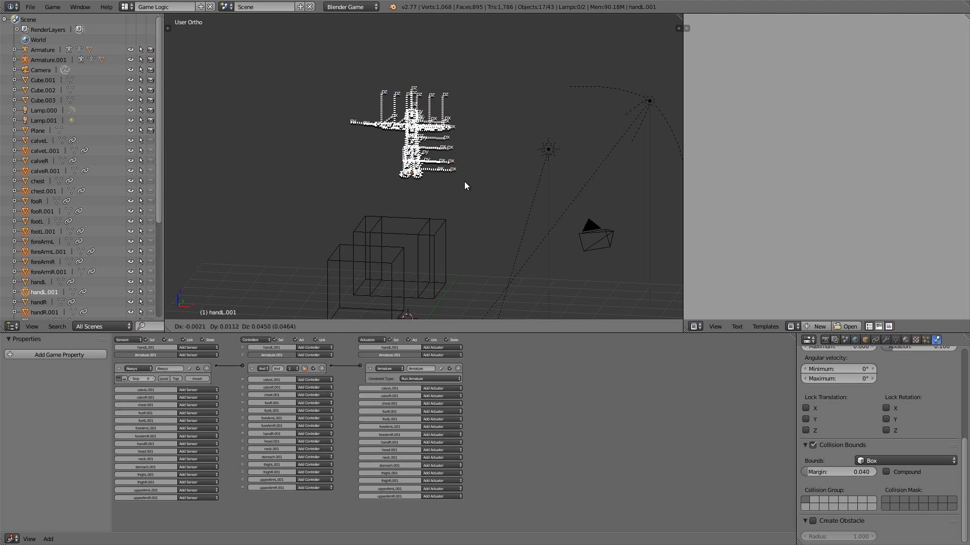
key("shift+d")
left_click(516, 84)
Return the viewport to Texture shading and run the game to test the three ragdolls falling together.
scroll(465, 132, "down", 6)
middle_click_drag(465, 133, 451, 145)
key("z")
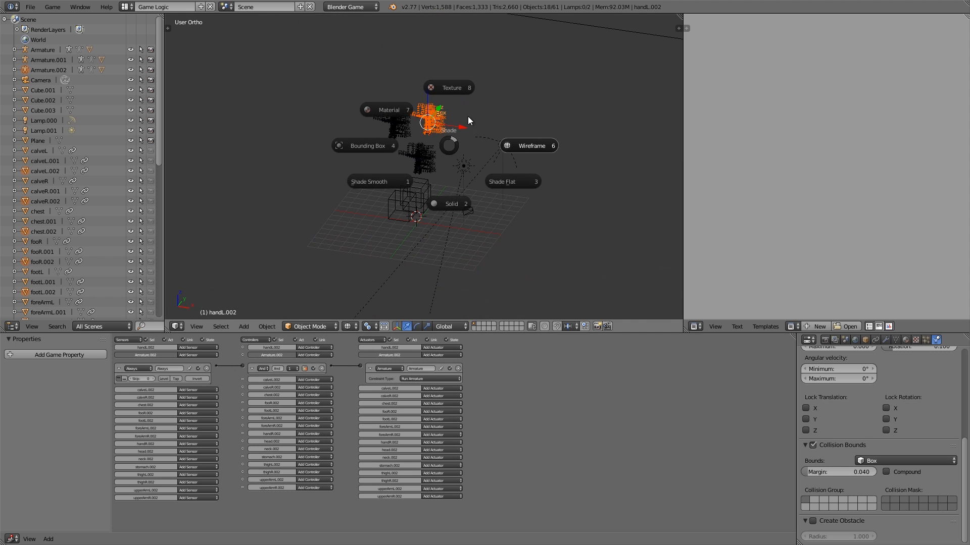
left_click(466, 96)
key("p")
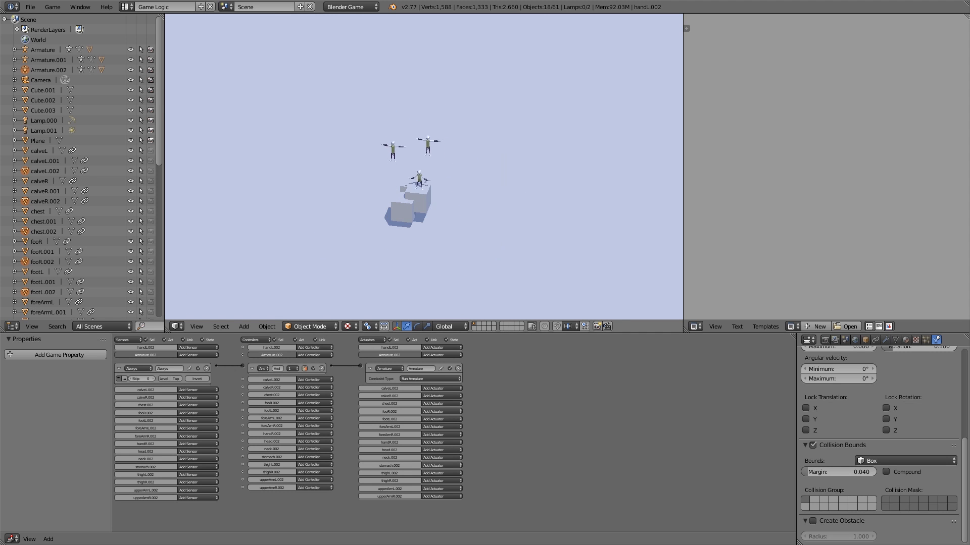
key("Escape")
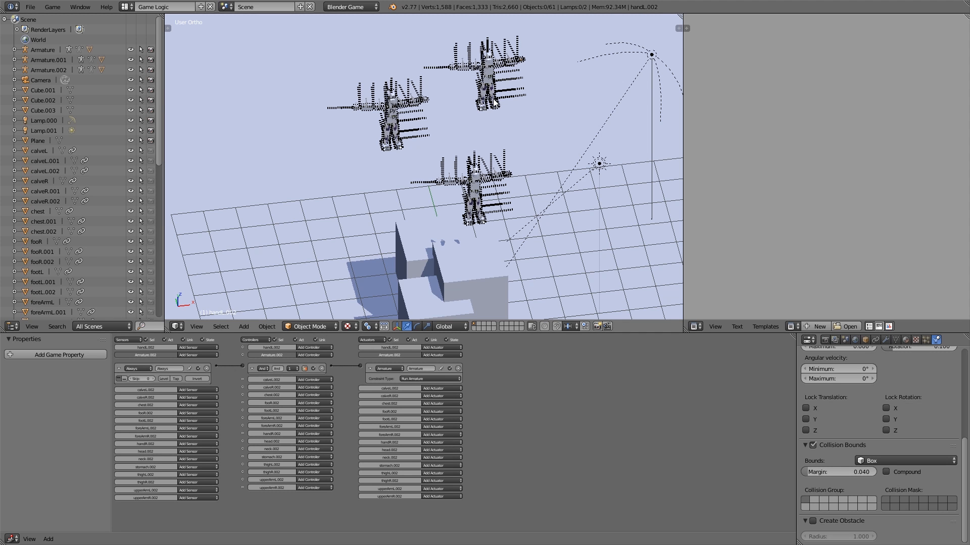
Set the chest box of the highest ragdoll copy to Static physics and run the game to test it.
scroll(482, 113, "up", 2)
middle_click_drag(492, 74, 399, 176, "shift")
scroll(429, 168, "up", 4)
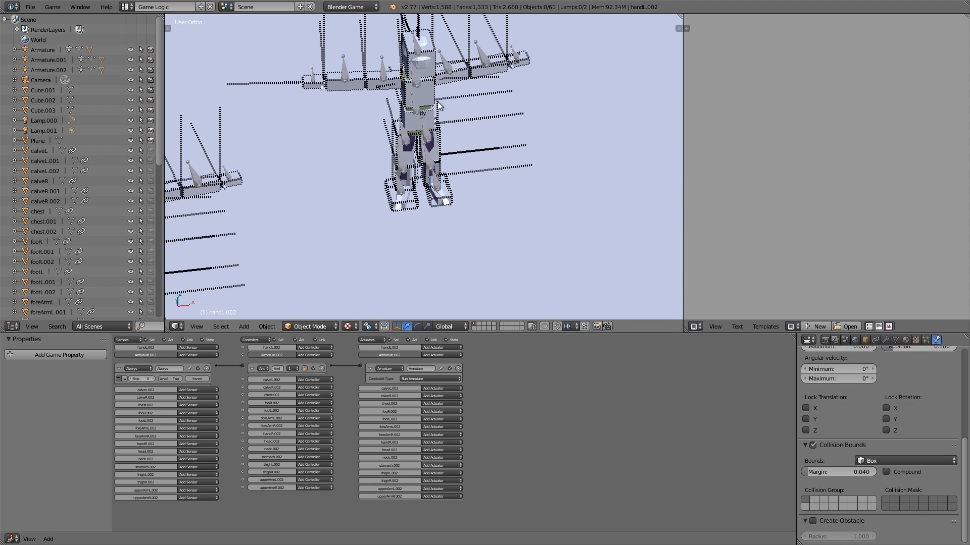
right_click(432, 95)
scroll(883, 396, "up", 8)
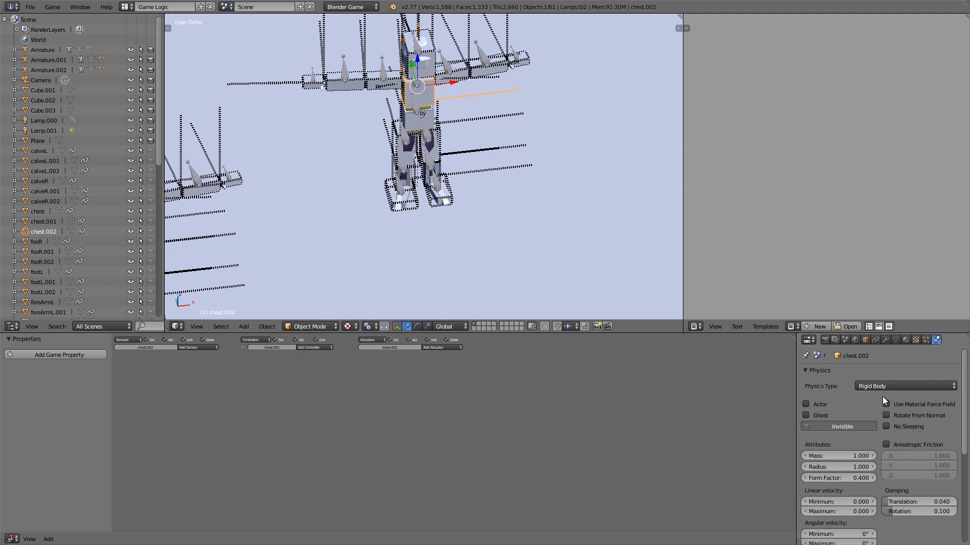
left_click(874, 386)
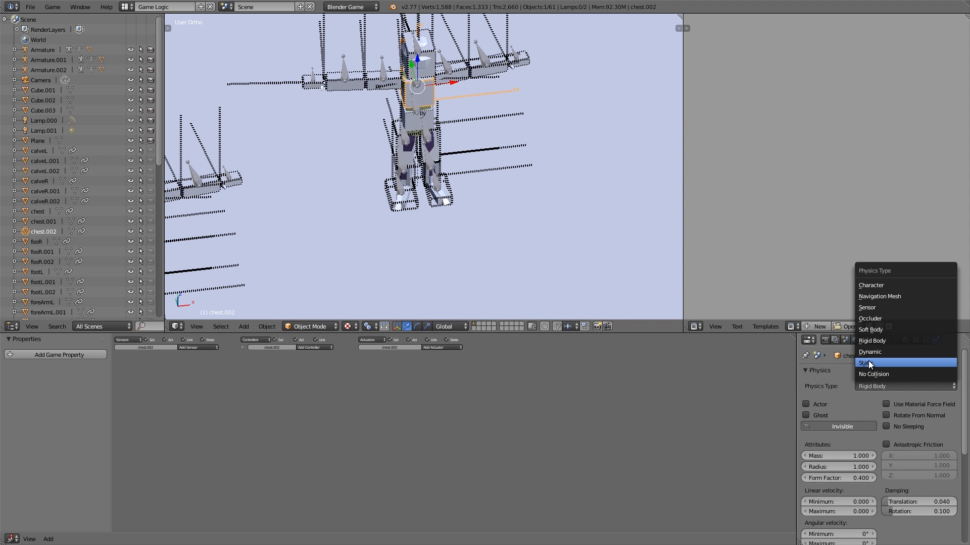
left_click(868, 362)
scroll(505, 212, "down", 5)
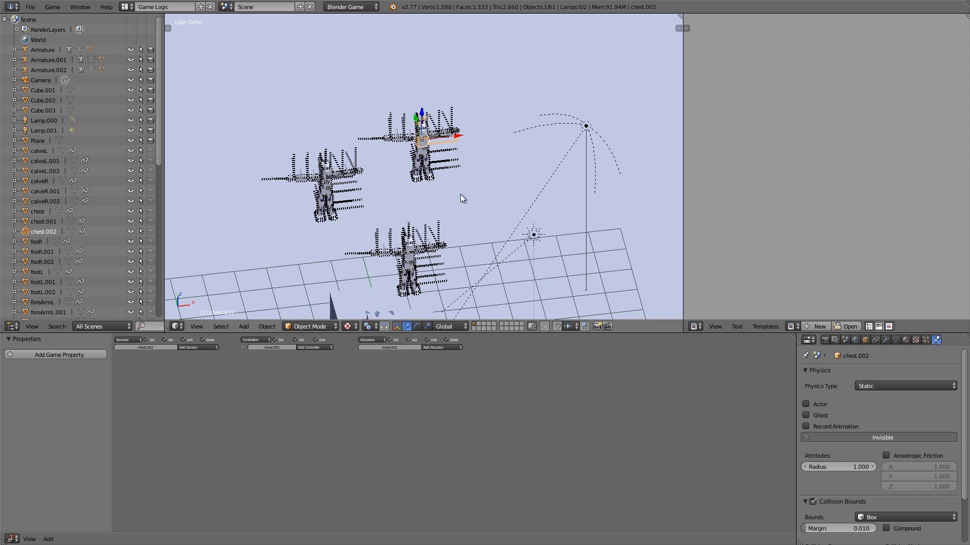
key("p")
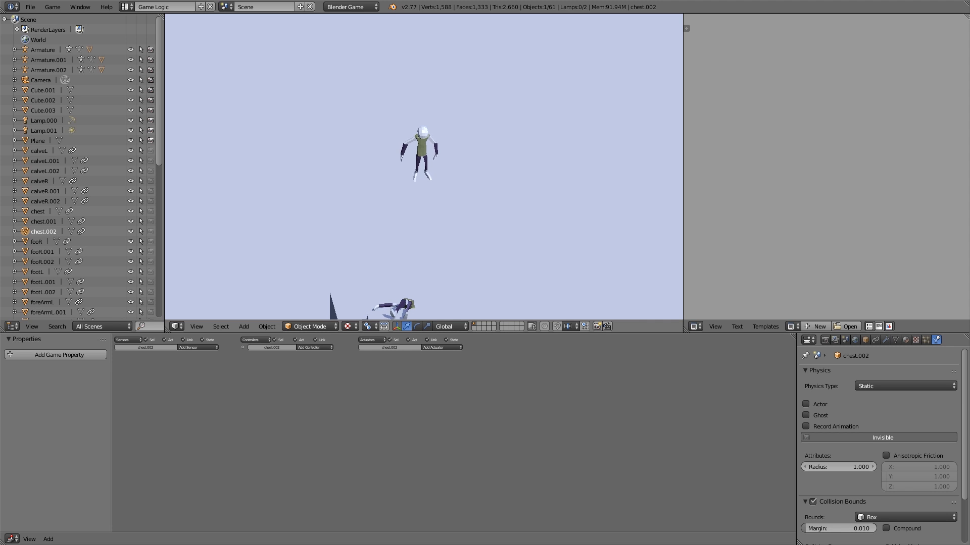
key("Escape")
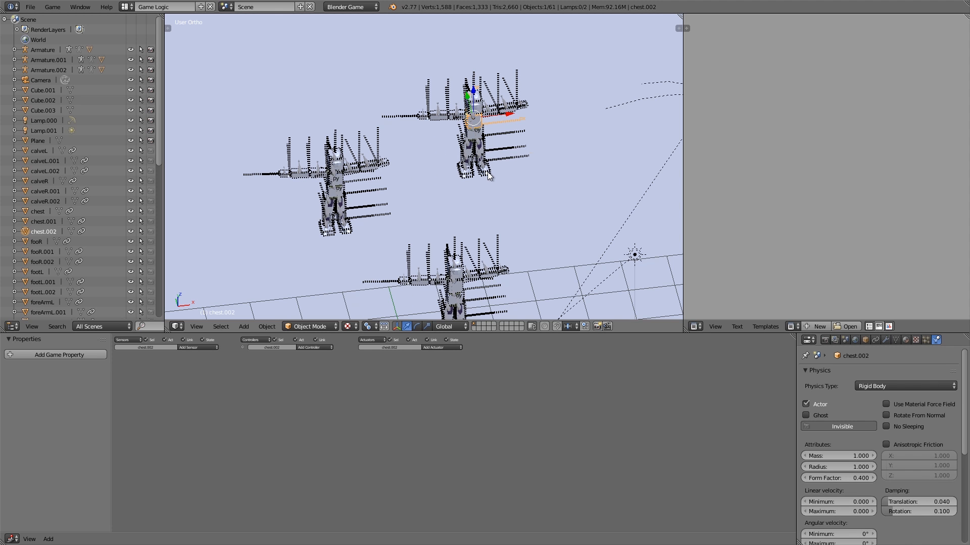
Set the left foot box of the highest ragdoll copy to Static physics and run the game to test it.
right_click(488, 174)
left_click(878, 385)
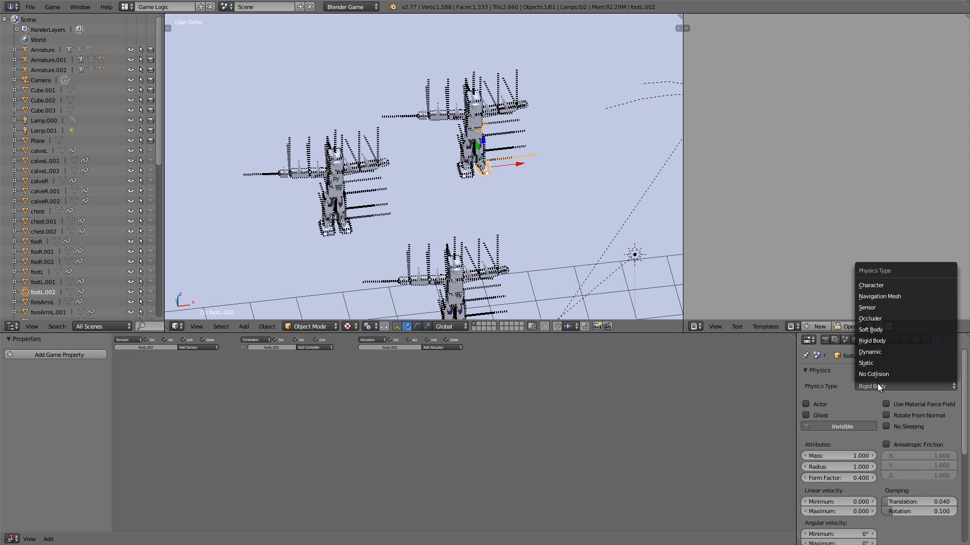
left_click(880, 360)
key("p")
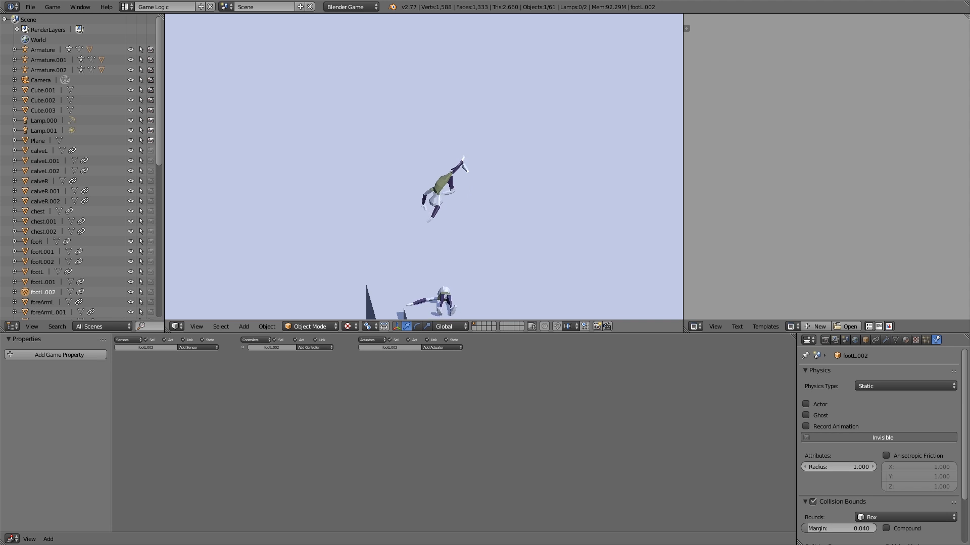
key("Escape")
Set the left hand box of the other ragdoll copy to Static physics and run the game.
right_click(454, 177)
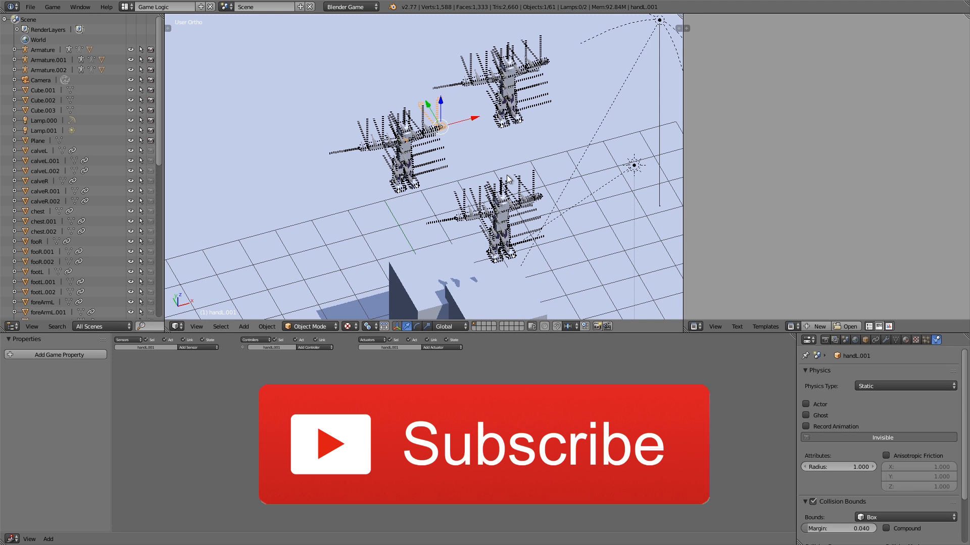
key("p")
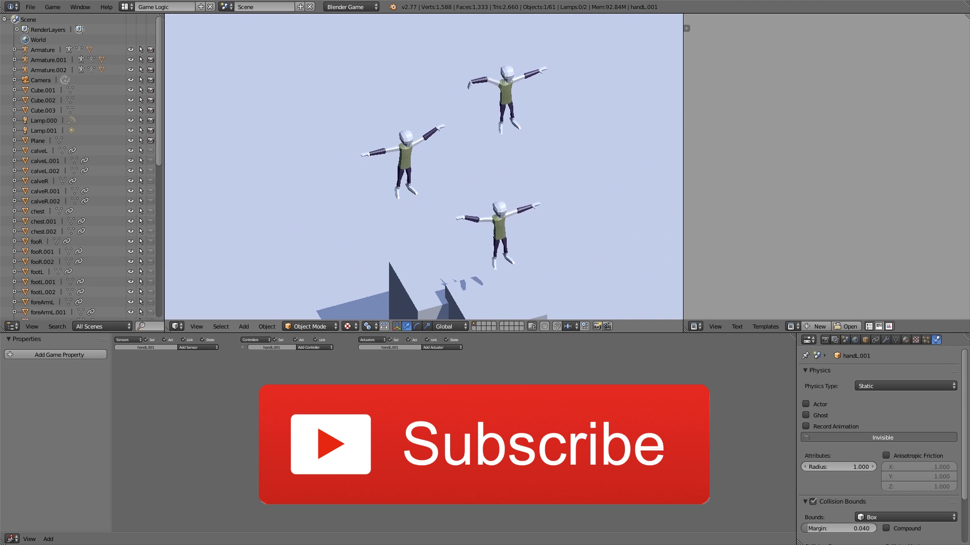